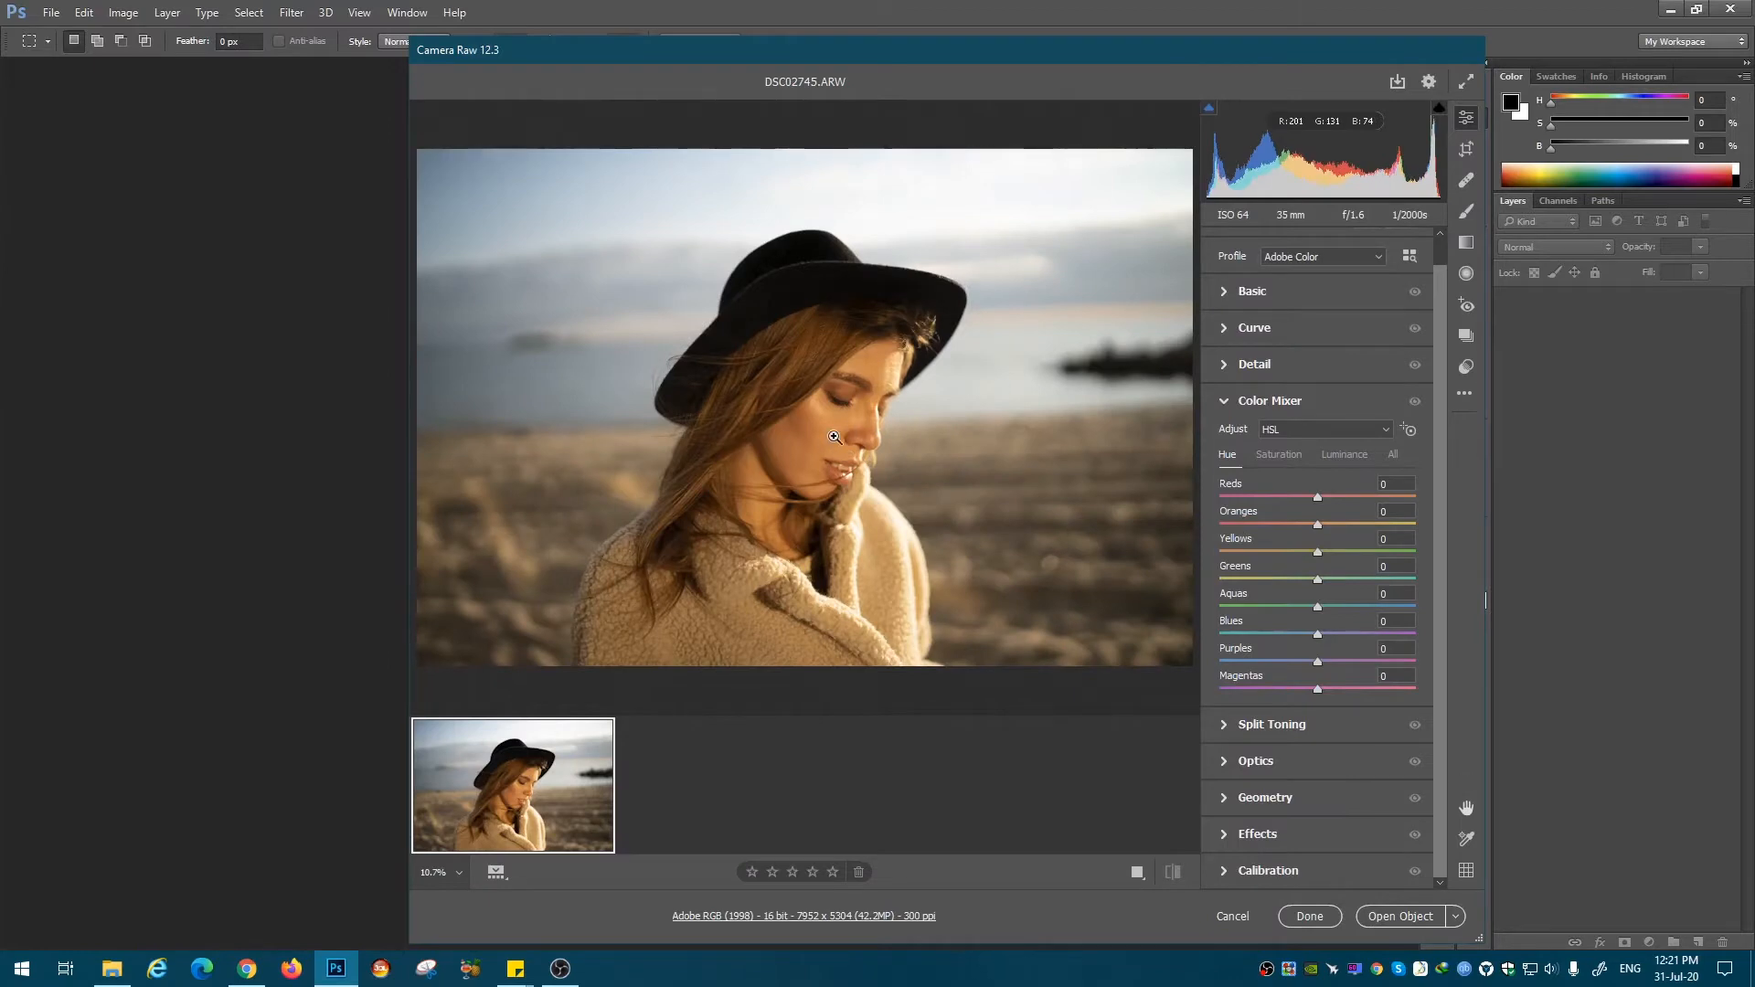
Step: Fine-tune the photo's shadows, blacks, whites, clarity and dehaze, and lower the highlights to the minimum
left_click_drag(841, 434, 803, 452)
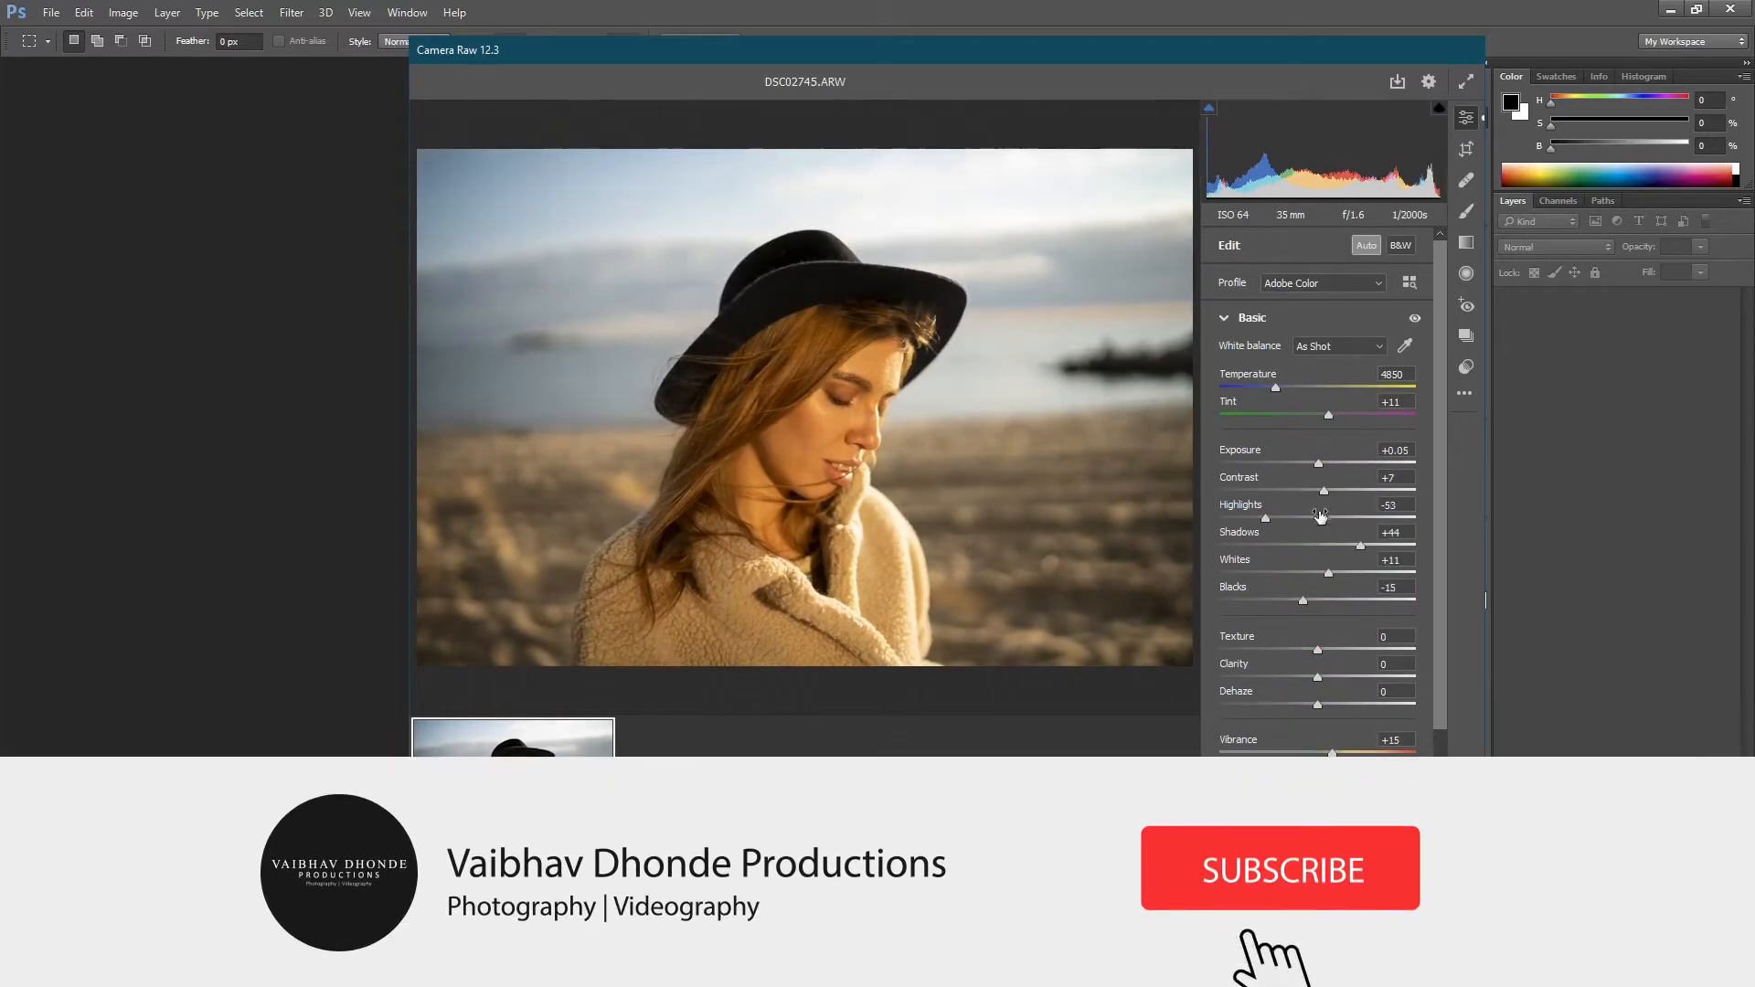
left_click_drag(1360, 547, 1366, 547)
left_click_drag(1303, 602, 1311, 601)
left_click_drag(1328, 574, 1330, 574)
left_click_drag(1265, 519, 1220, 519)
left_click_drag(1317, 706, 1323, 678)
left_click_drag(1324, 705, 1320, 706)
left_click_drag(1311, 601, 1321, 686)
Step: Fine-tune the tonal regions of the parametric tone curve
left_click(1253, 318)
left_click(1255, 355)
left_click_drag(1317, 714, 1303, 741)
left_click_drag(1324, 714, 1322, 686)
left_click_drag(1316, 713, 1299, 741)
left_click(1254, 355)
Step: Enable chromatic aberration removal and lens profile corrections for the photo
left_click(1256, 500)
left_click(1227, 559)
left_click(1232, 583)
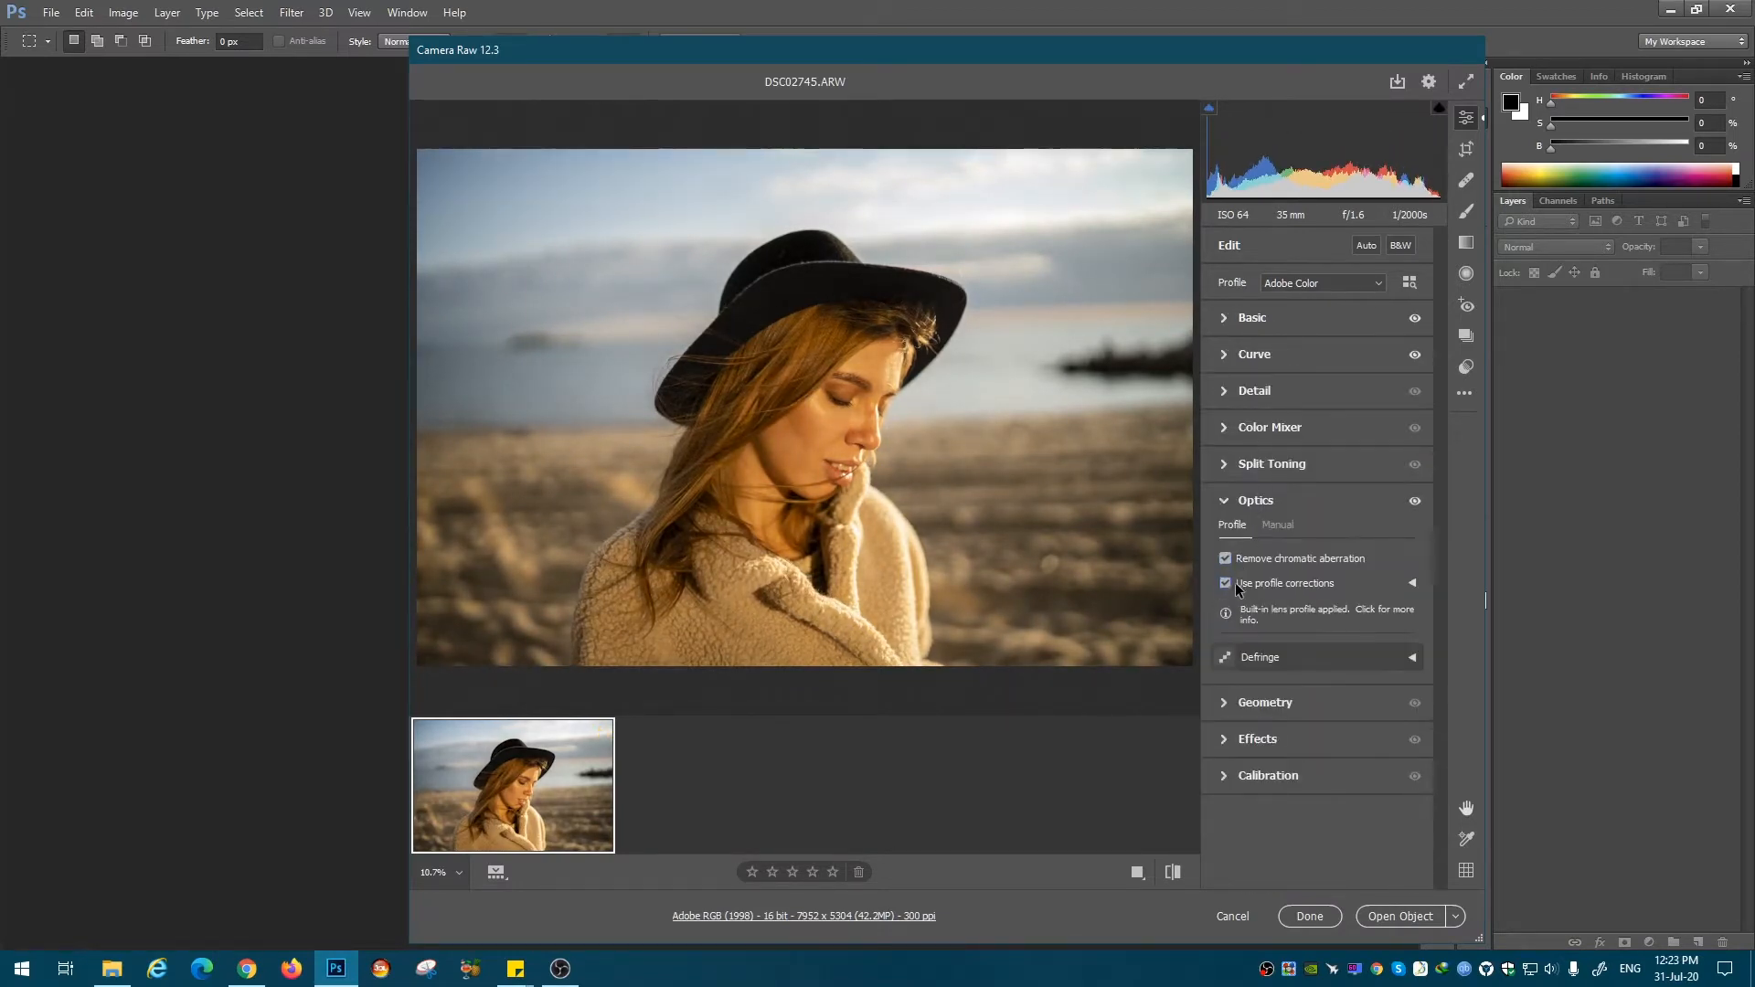
left_click(1256, 501)
Step: Calibrate the primary colours' saturation to -6 for red, +13 for green and -12 for blue
left_click(1268, 610)
mouse_move(1317, 872)
left_mouse_down()
mouse_move(1376, 872)
mouse_move(1279, 871)
mouse_move(1300, 871)
left_mouse_up()
left_click(1319, 843)
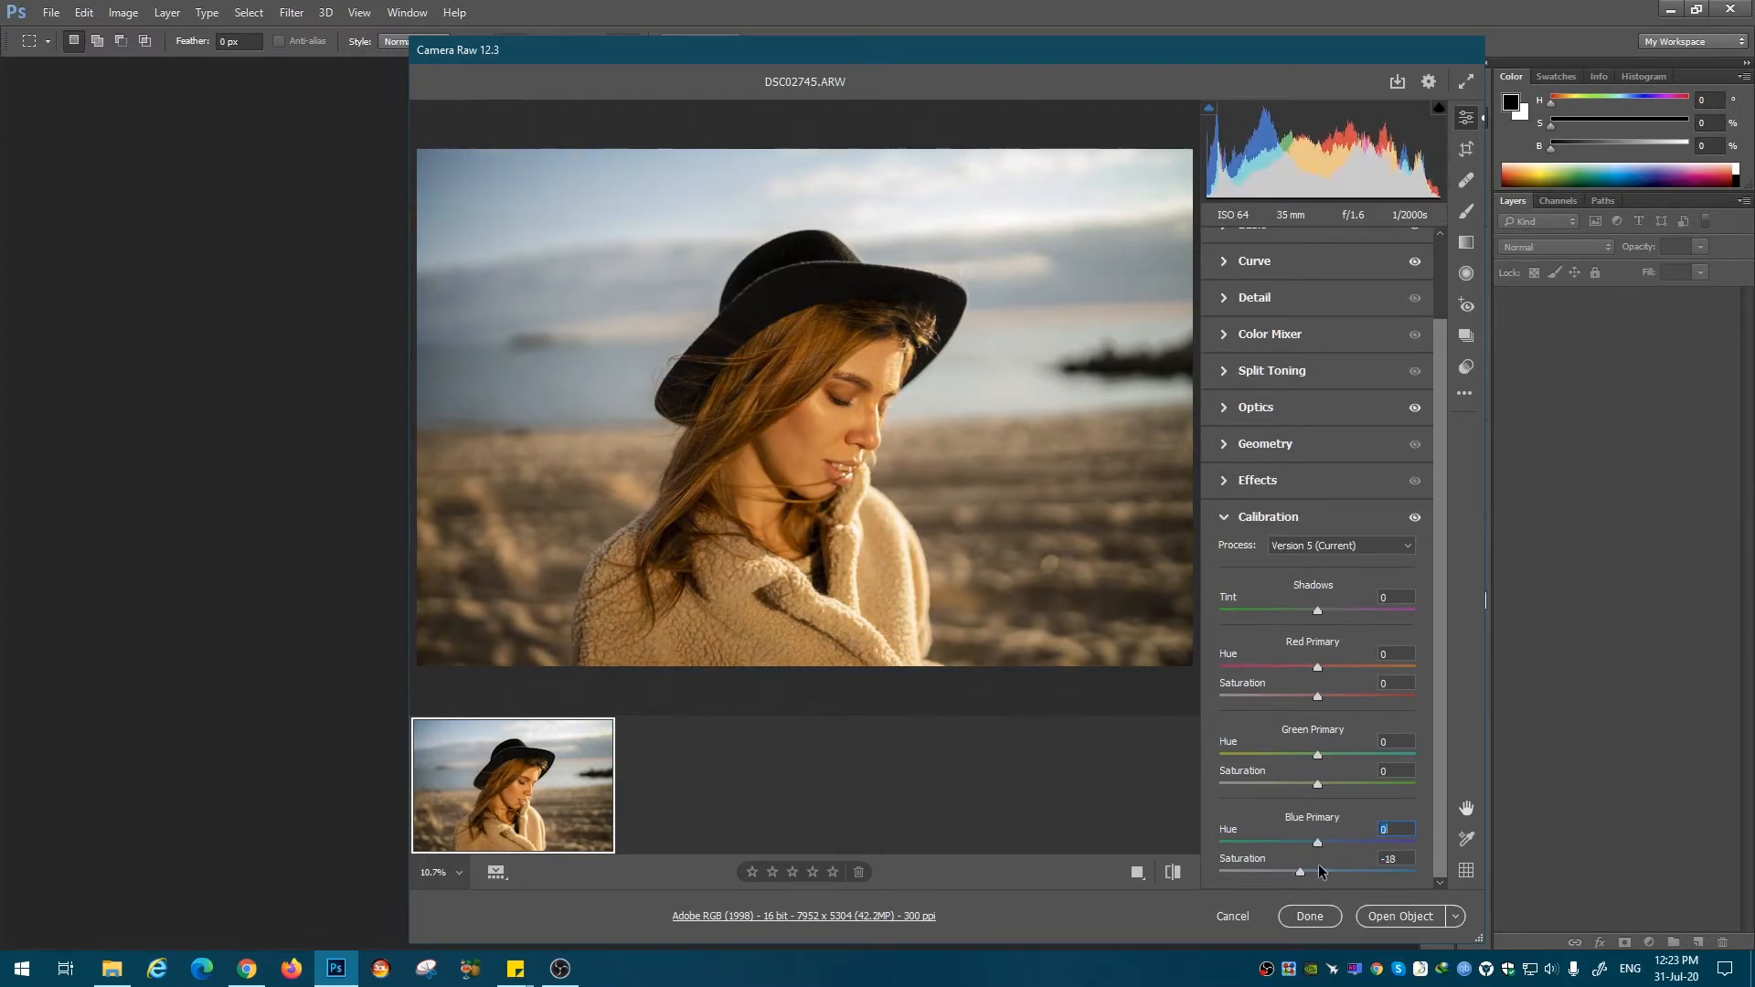
left_click_drag(1317, 783, 1330, 784)
left_click_drag(1318, 697, 1311, 696)
left_click_drag(1300, 871, 1305, 871)
Step: Open the developed raw photo as a regular image and add an empty layer for retouching
left_click(1454, 915)
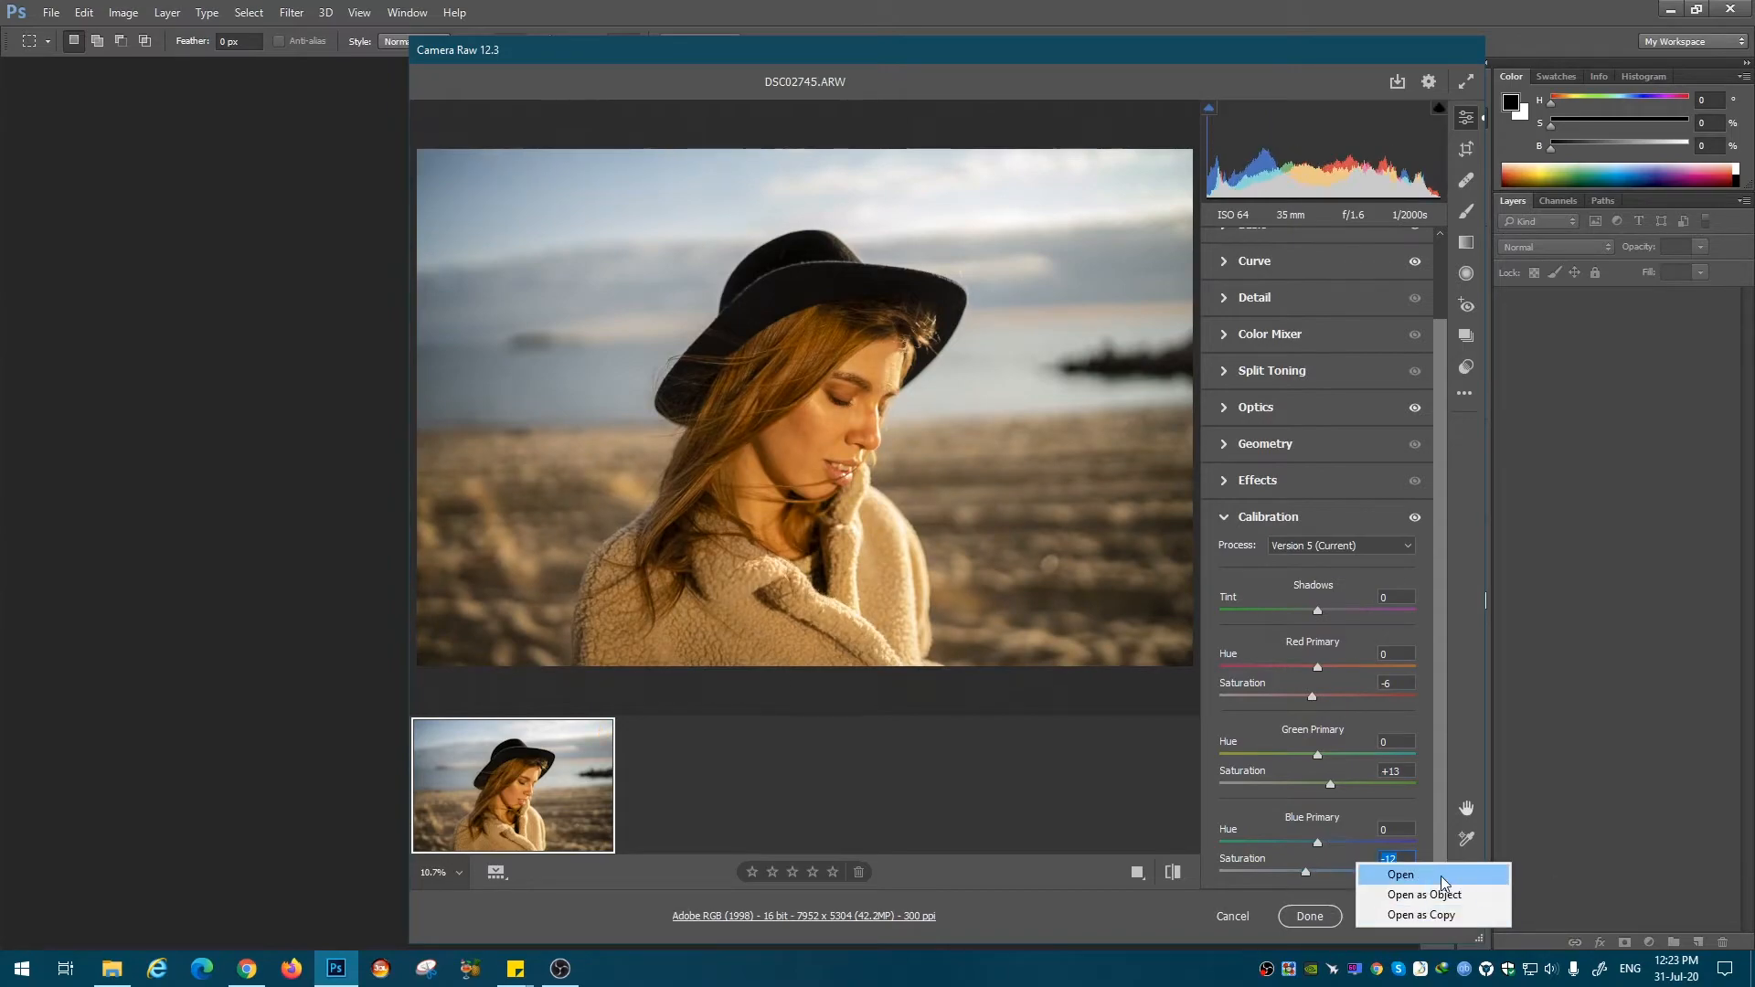
left_click(1443, 879)
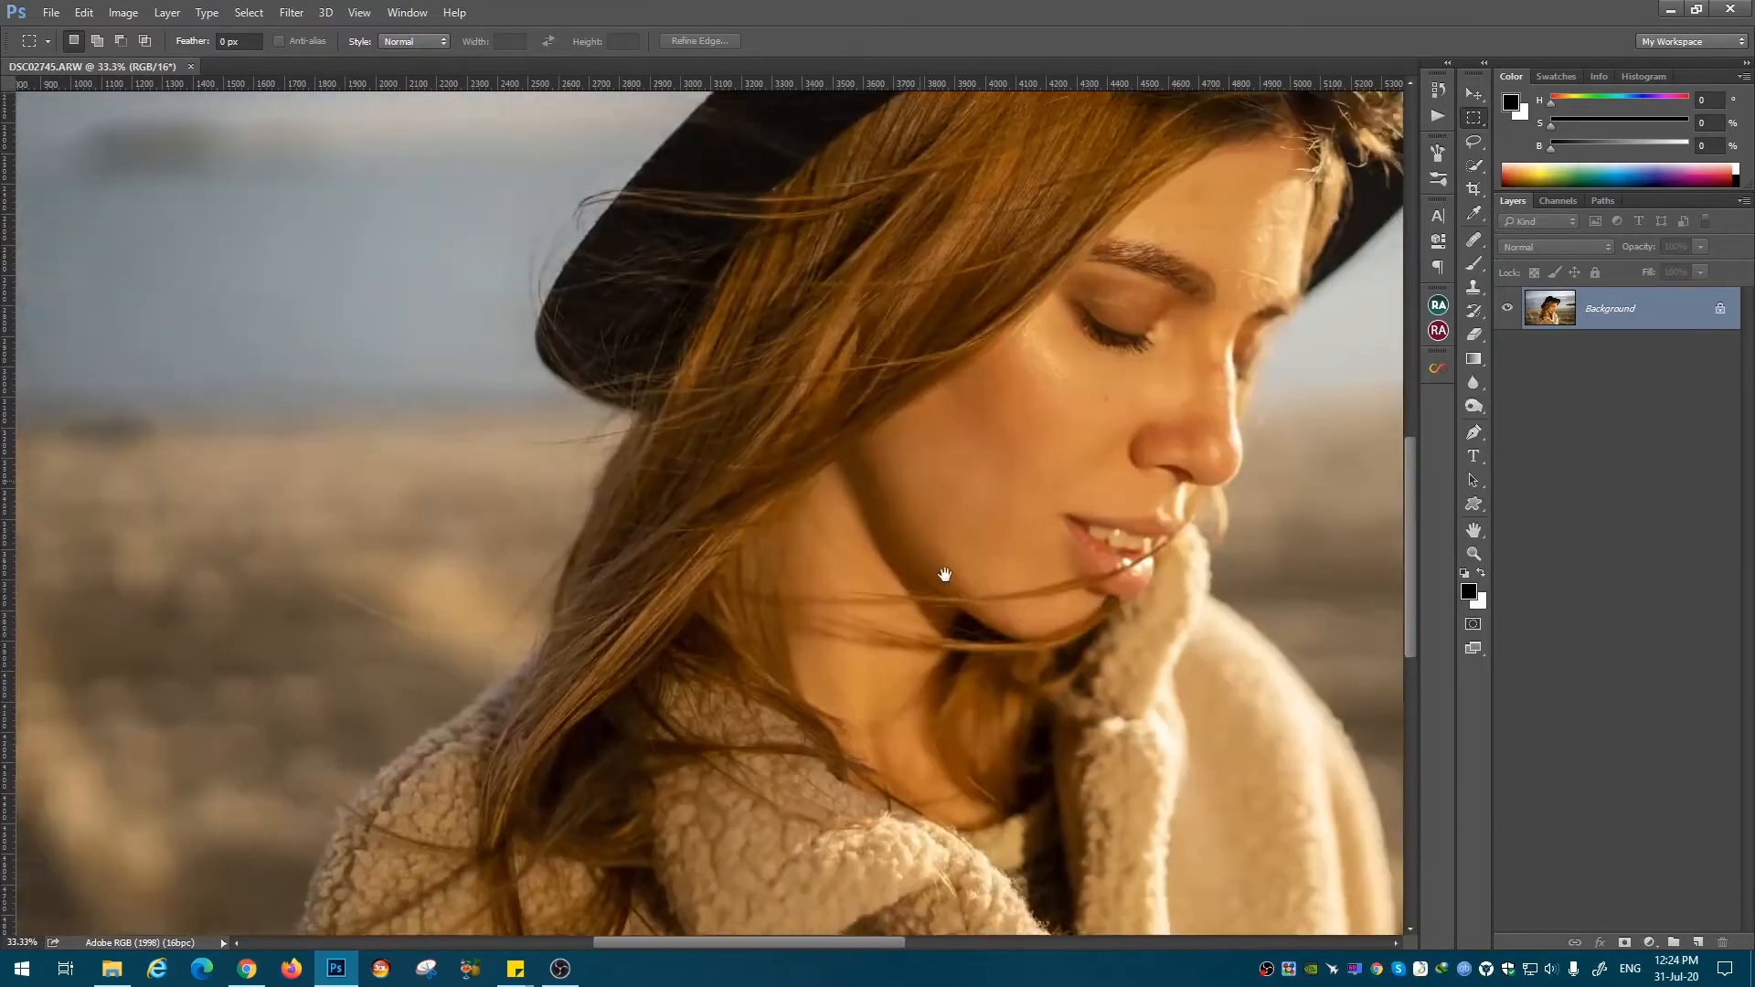
mouse_move(945, 575)
left_mouse_down()
mouse_move(905, 603)
mouse_move(686, 393)
mouse_move(685, 210)
left_mouse_up()
left_click(1698, 943)
Step: Heal small blemishes on the forehead and around the eye with the Healing Brush at sizes 40 and 30
key("j")
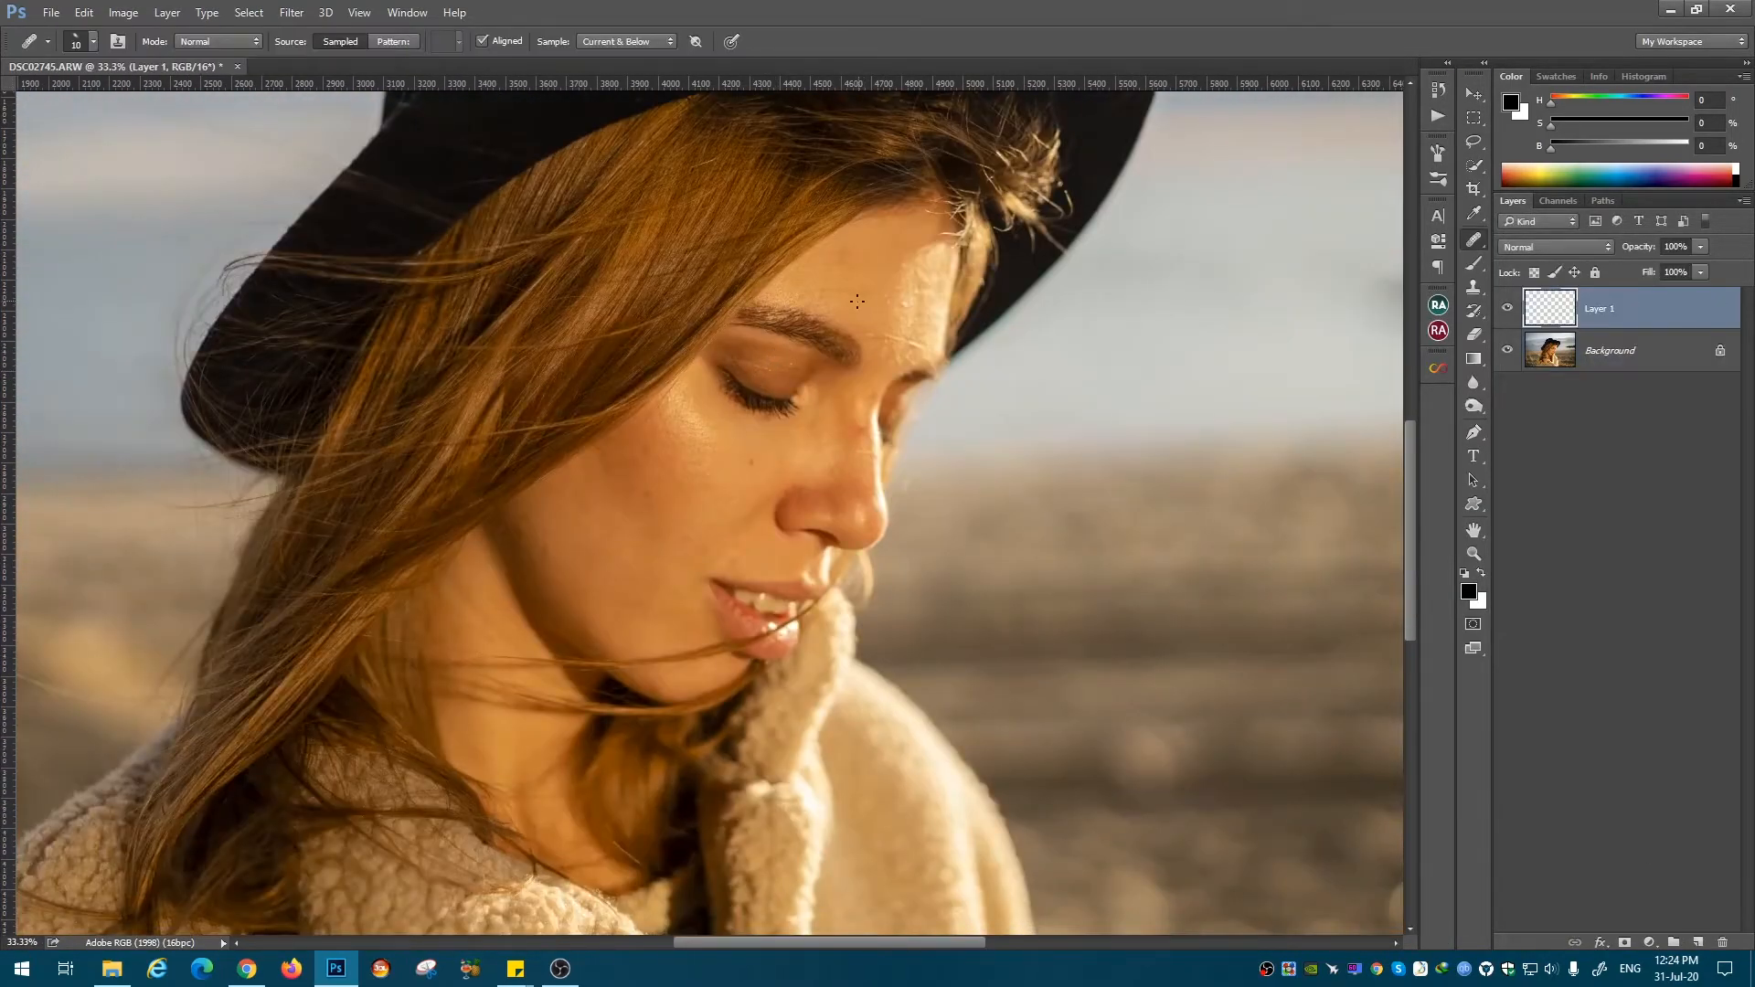
key("ctrl+plus")
key("r")
mouse_move(923, 370)
left_mouse_down()
mouse_move(803, 274)
mouse_move(754, 489)
left_mouse_up()
key("j")
key("bracketright")
key("bracketright")
key("bracketright")
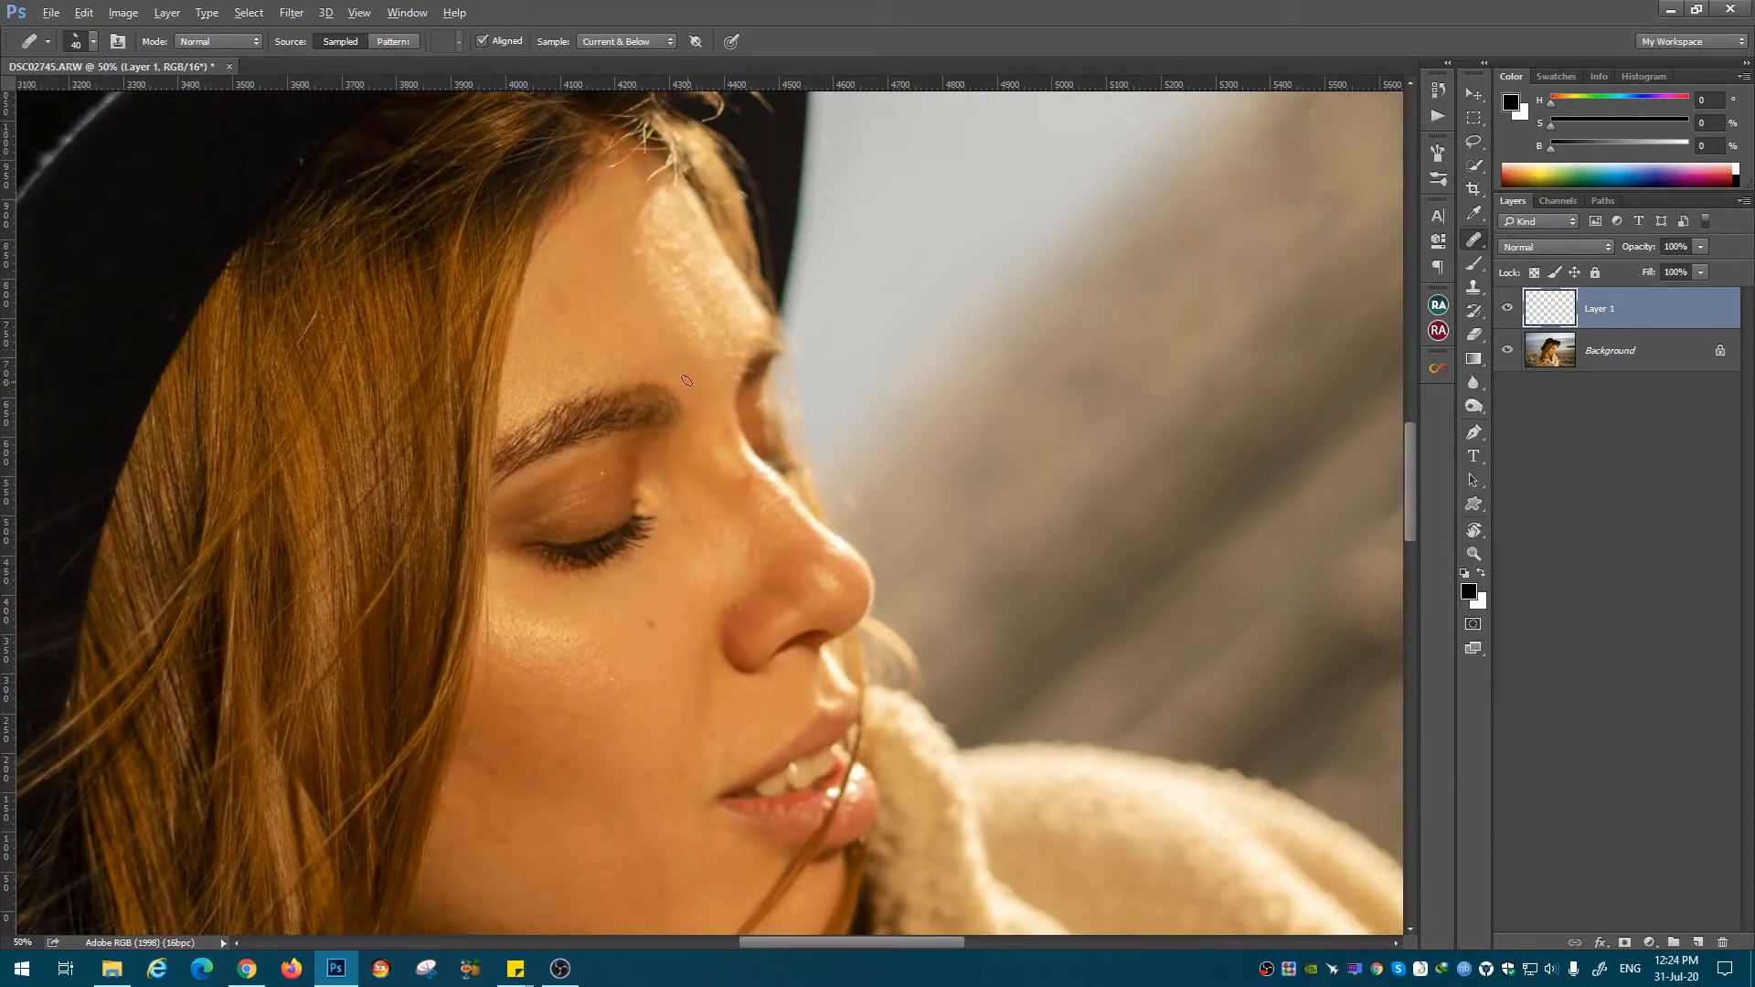
scroll(594, 395, "down", 2)
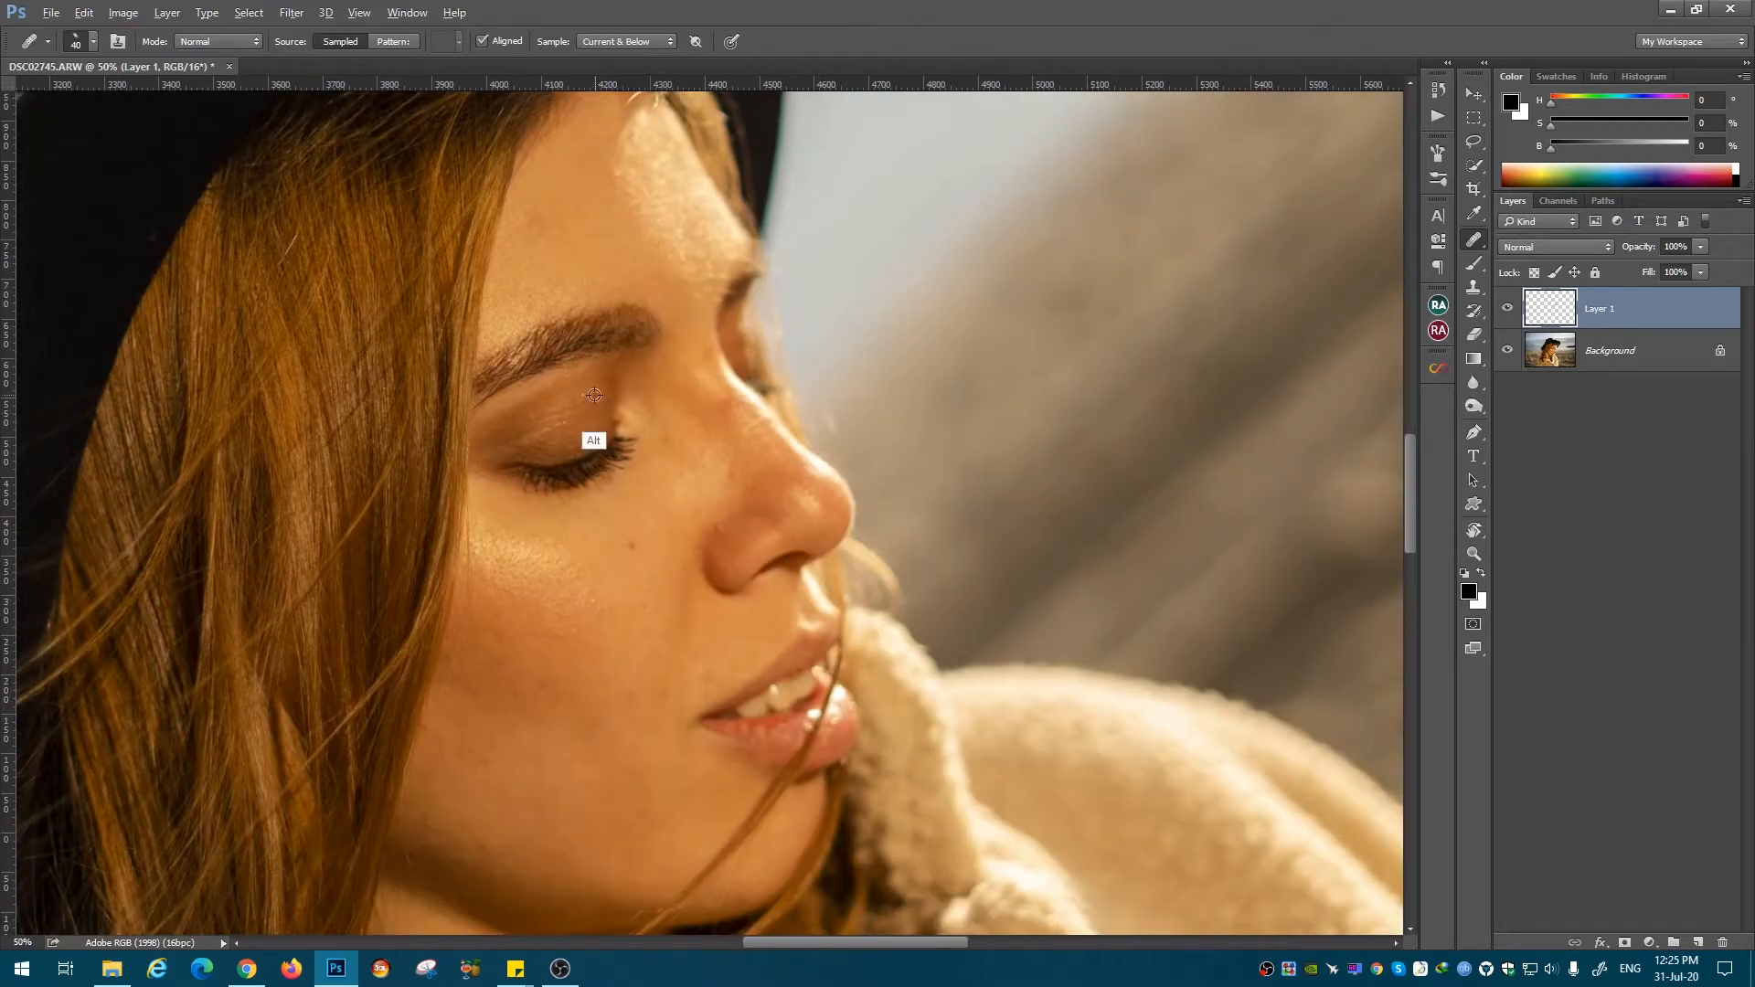
key("bracketleft")
scroll(738, 389, "down", 1)
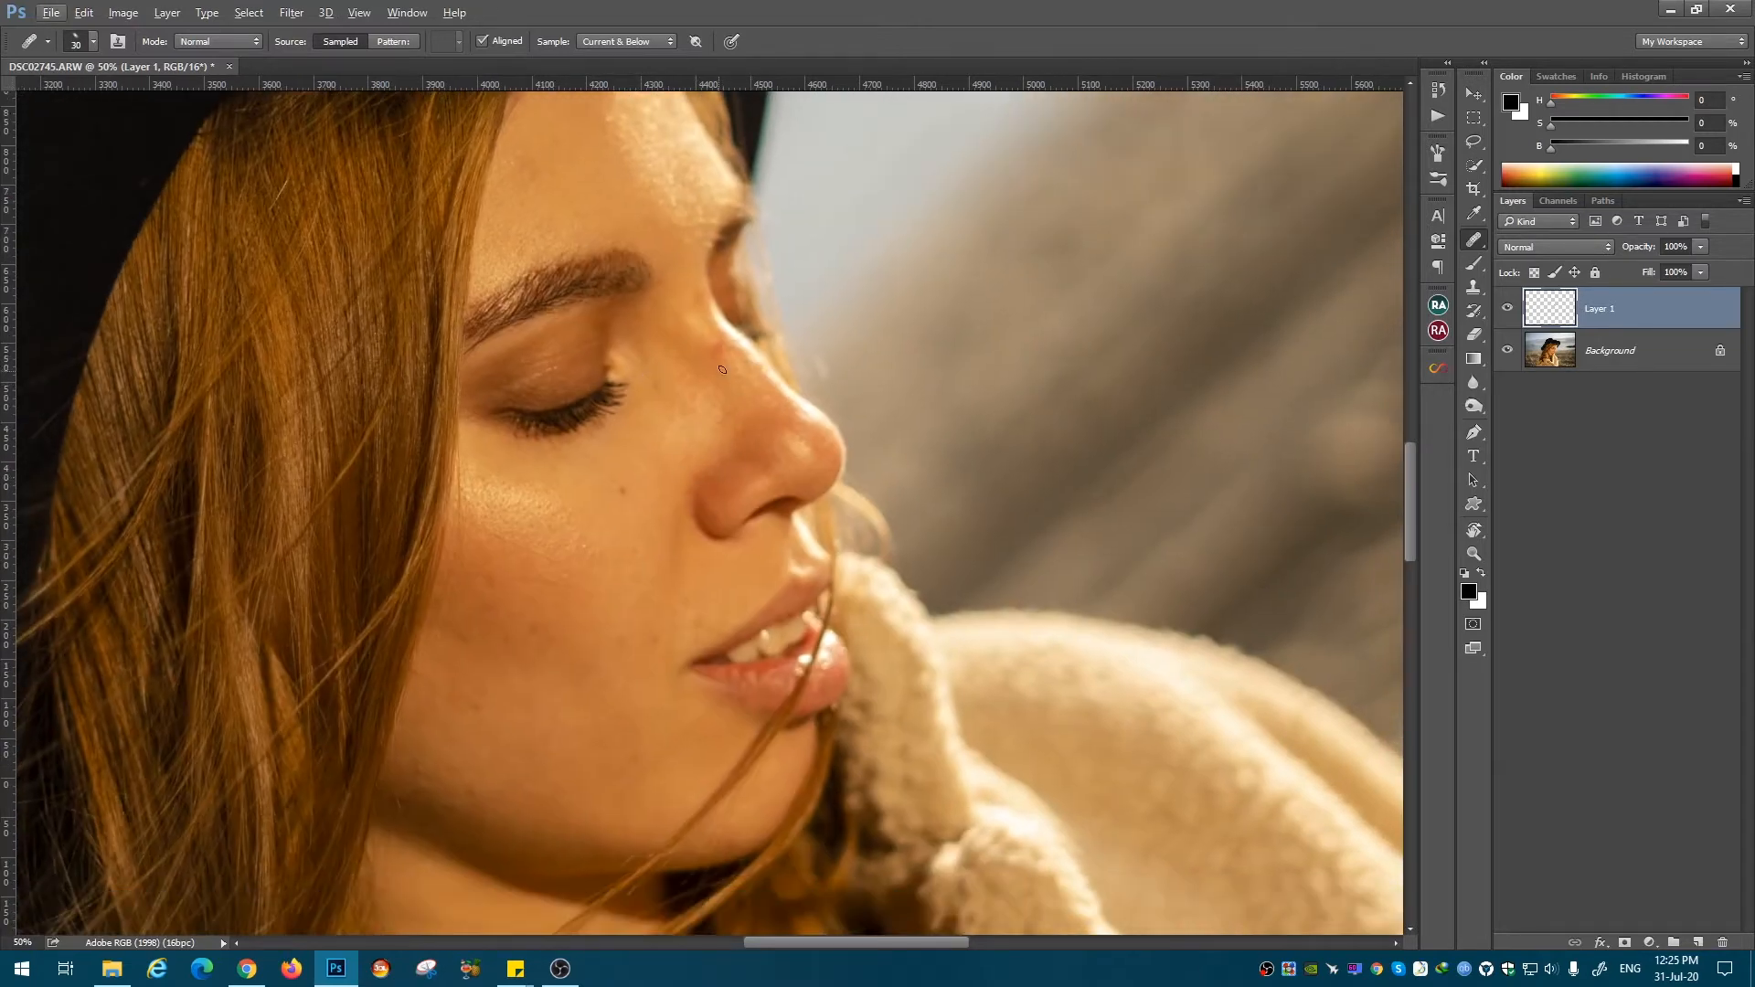
Step: Heal the small spots on the cheek beside the mouth with a Healing Brush of size 15
left_click_drag(515, 564, 654, 531)
key("ctrl+plus")
key("ctrl+plus")
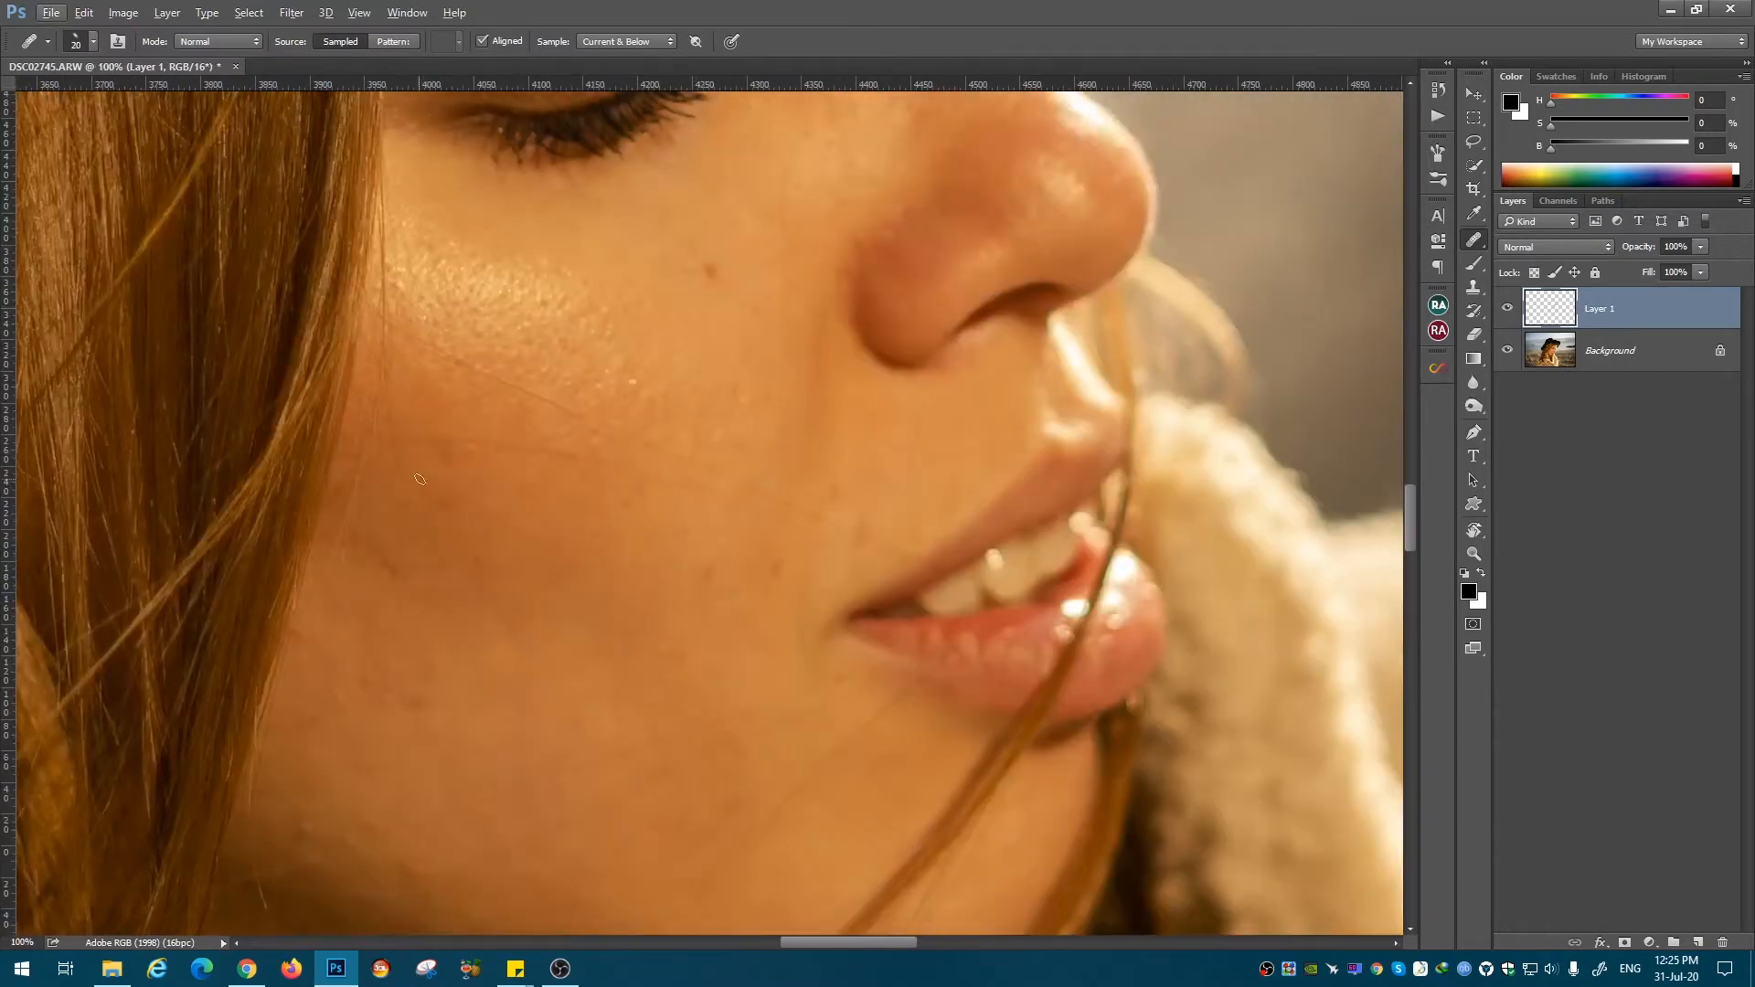
key("r")
left_click_drag(420, 316, 423, 761)
key("j")
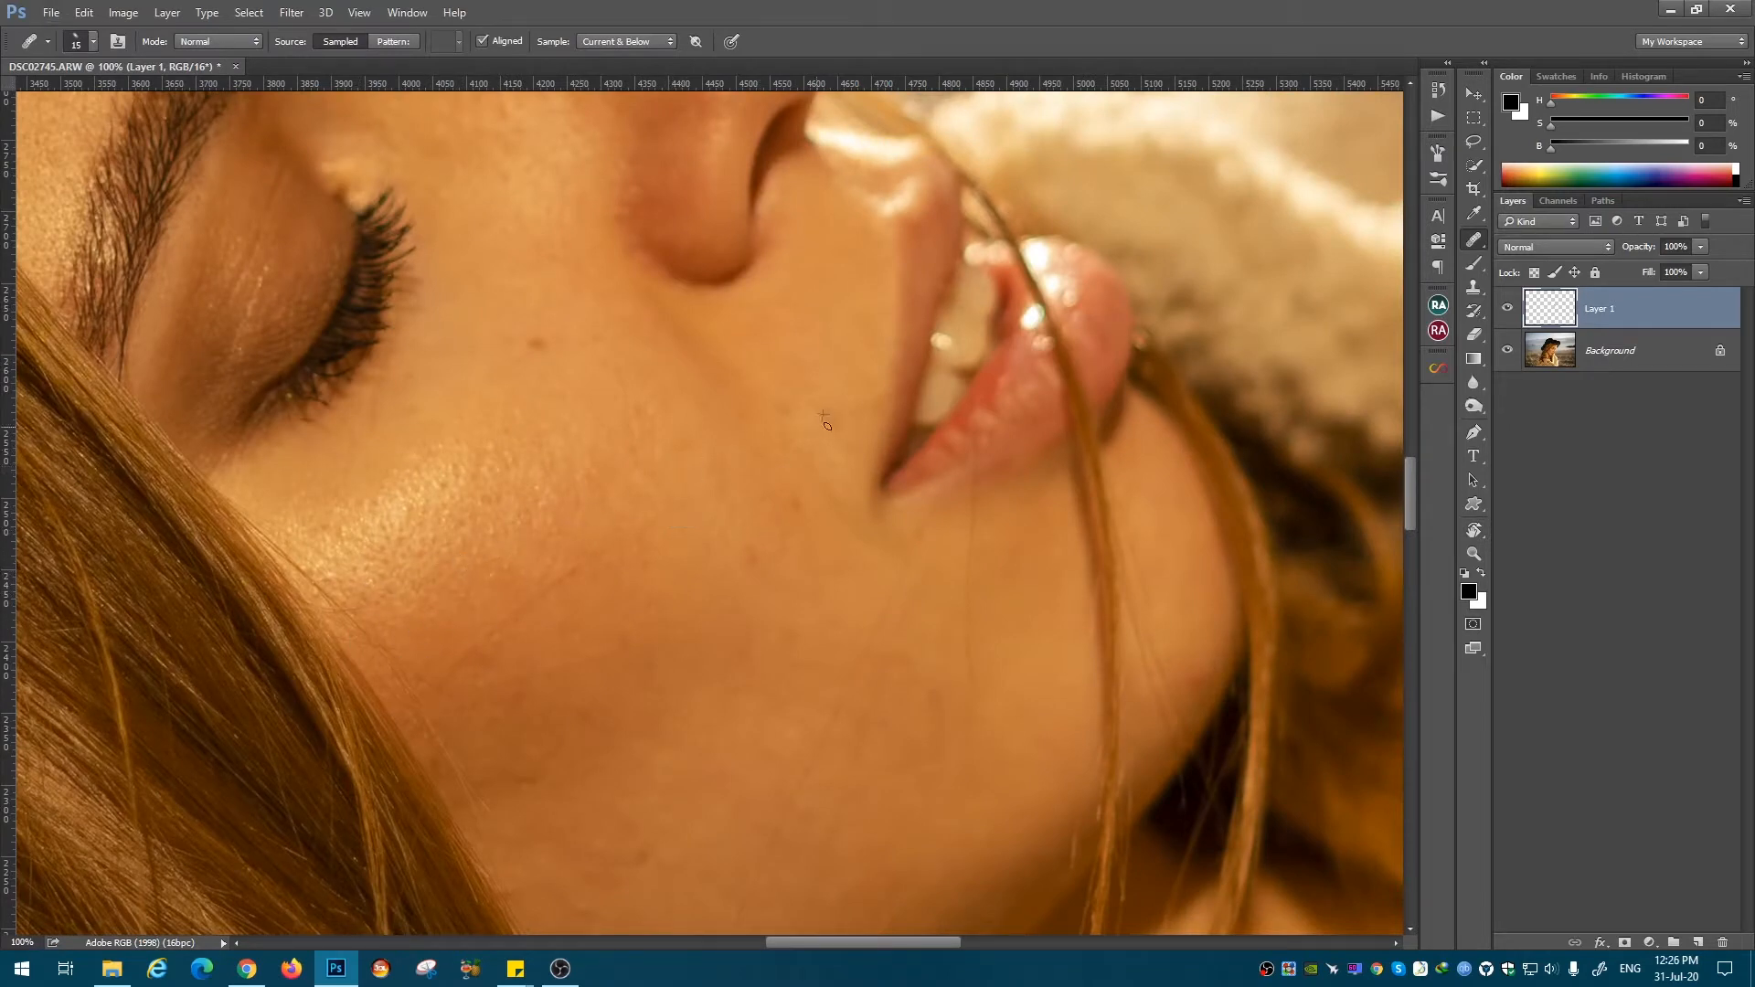
key("alt")
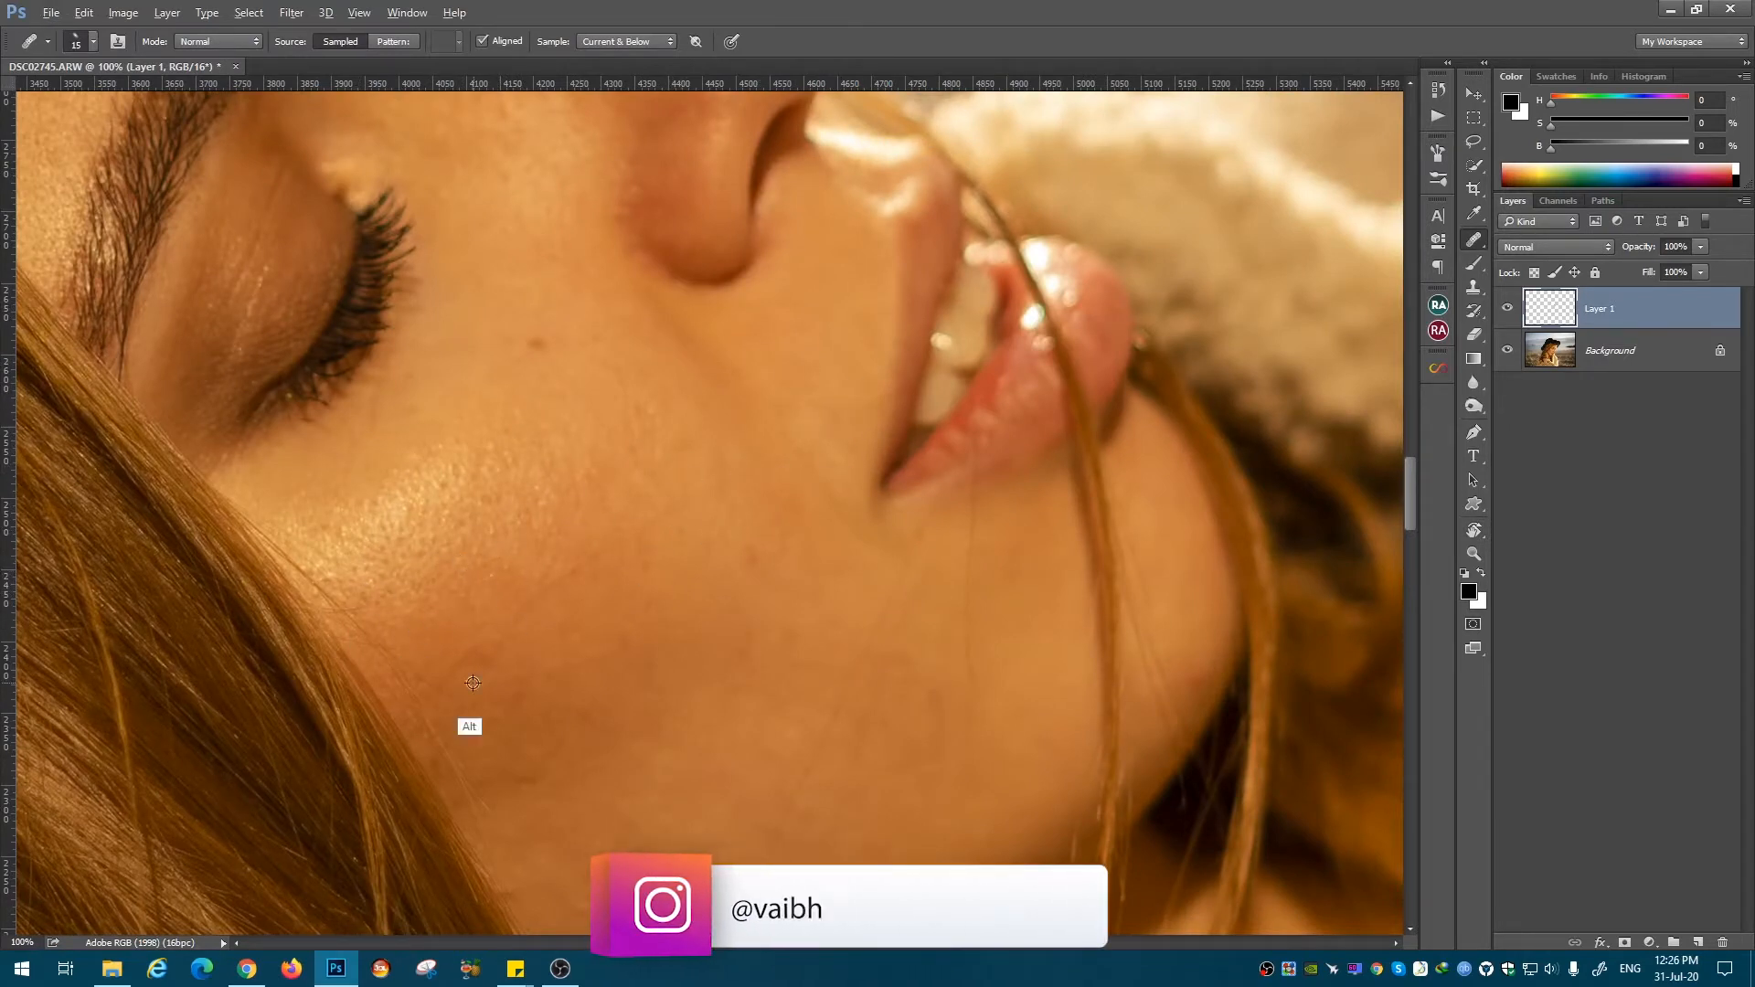
Step: Heal the remaining skin blemishes on the lower cheek
left_click_drag(946, 495, 882, 293)
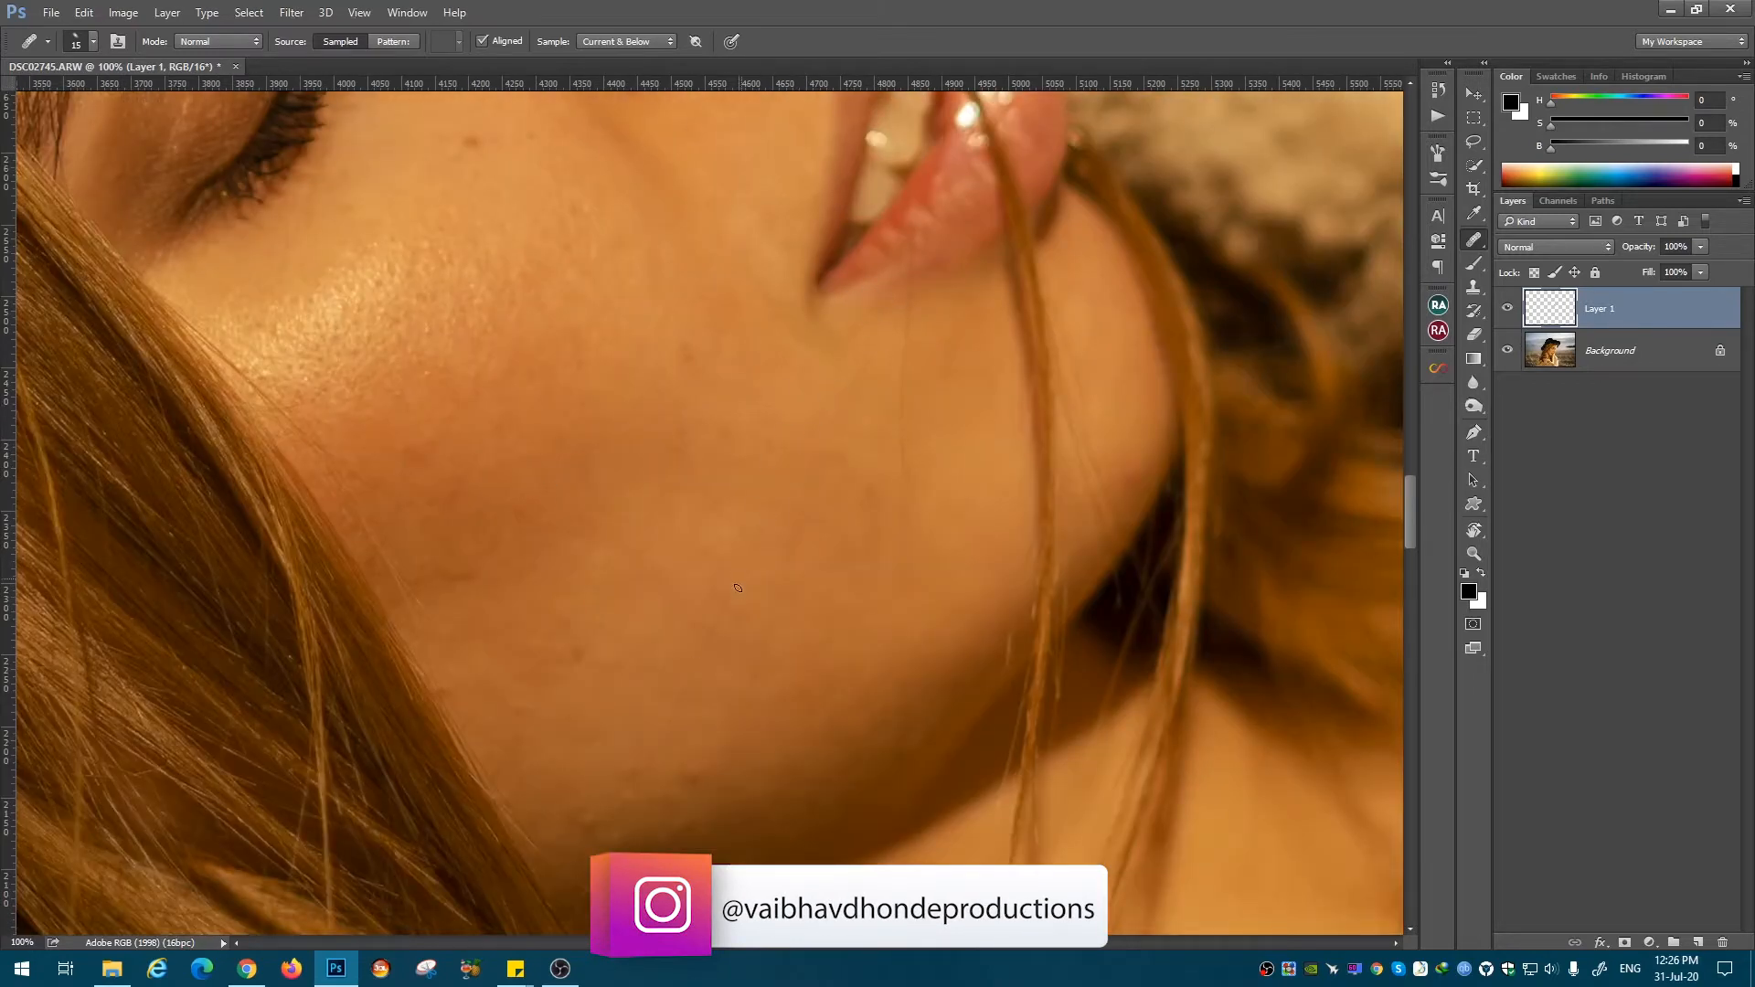
left_click_drag(646, 743, 692, 631)
left_click_drag(803, 541, 793, 558)
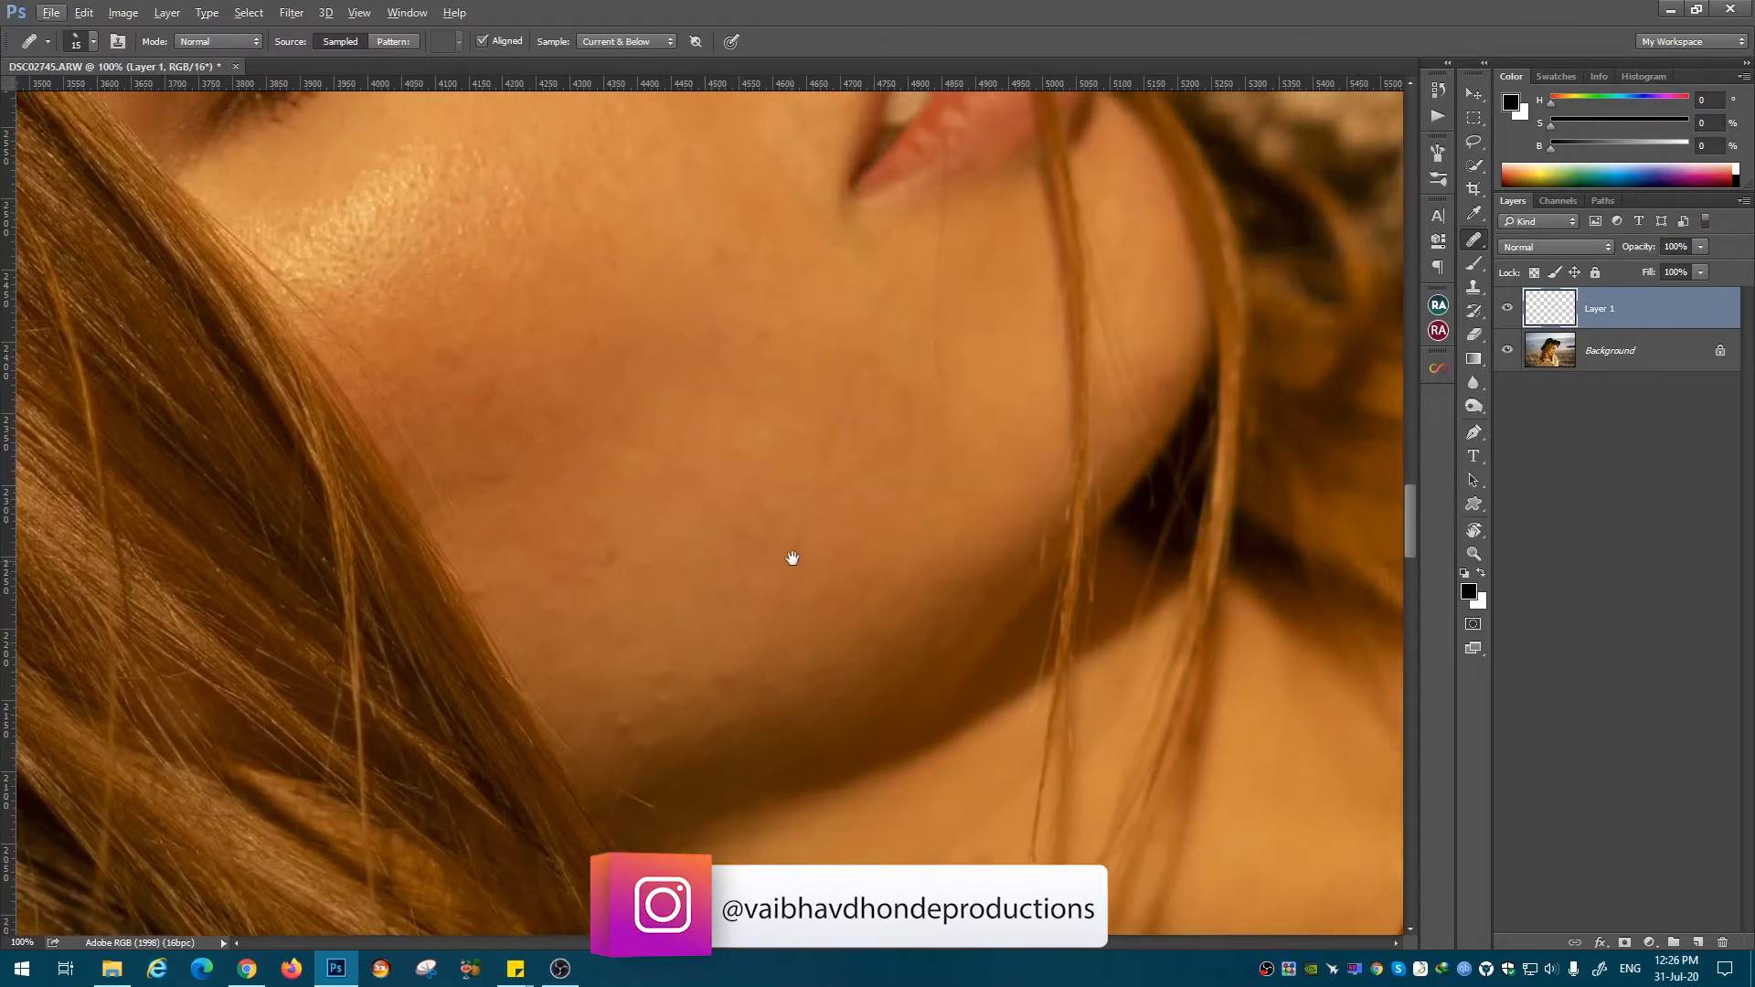
Step: Heal the thin hair line below the corner of the mouth and the spots along the jaw and neck
left_click_drag(841, 320, 716, 761)
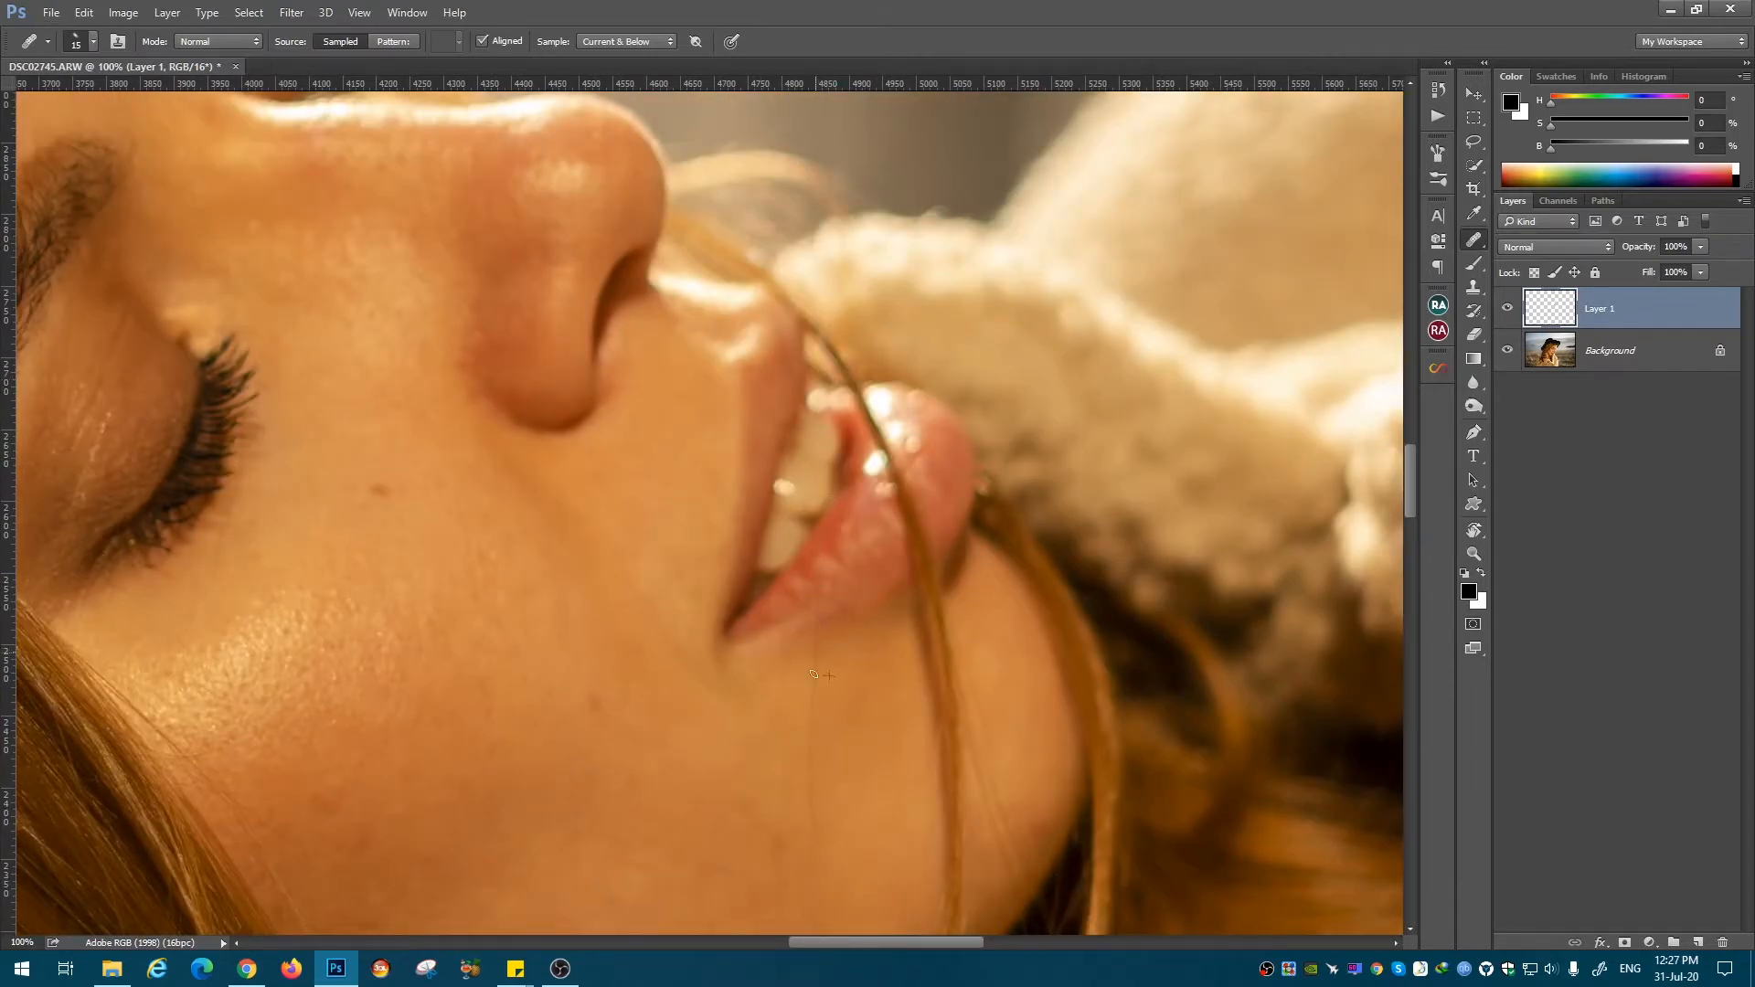
left_click_drag(814, 675, 813, 728)
mouse_move(730, 582)
left_mouse_down()
mouse_move(834, 475)
mouse_move(827, 210)
left_mouse_up()
left_click_drag(559, 775, 556, 454)
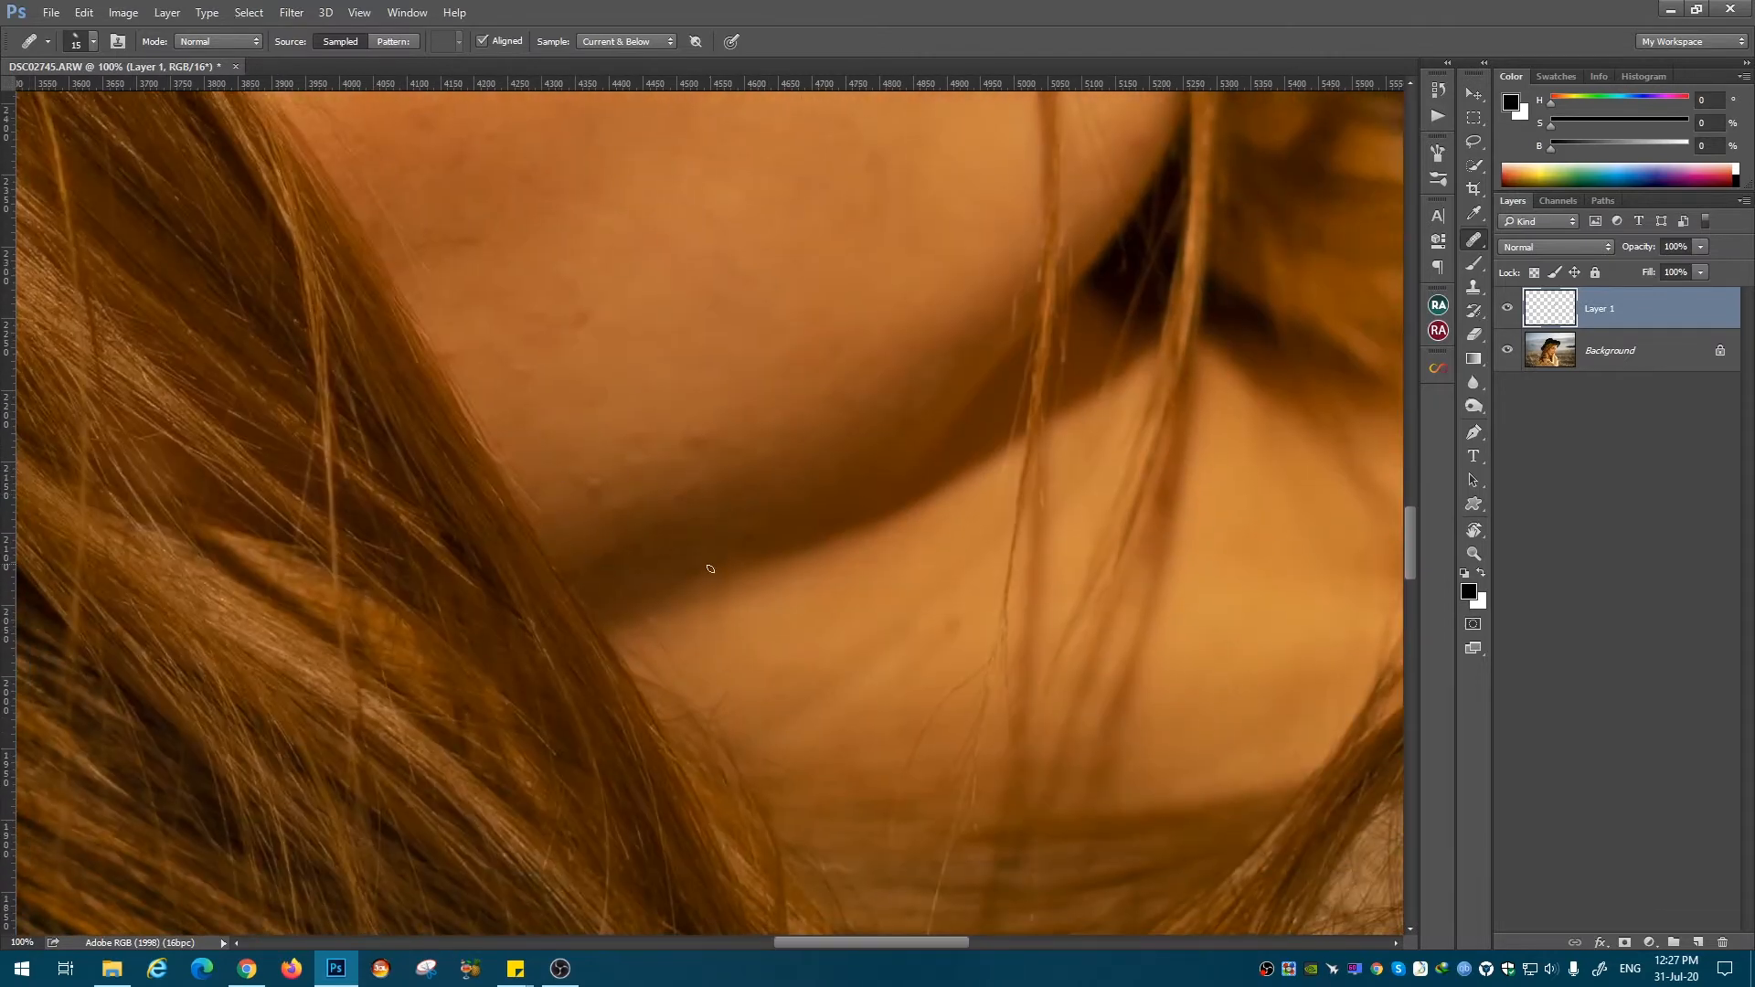
left_click_drag(711, 569, 515, 435)
Step: Heal the blemishes on the forehead and nose, enlarging the Healing Brush to size 25
left_click_drag(564, 346, 621, 505)
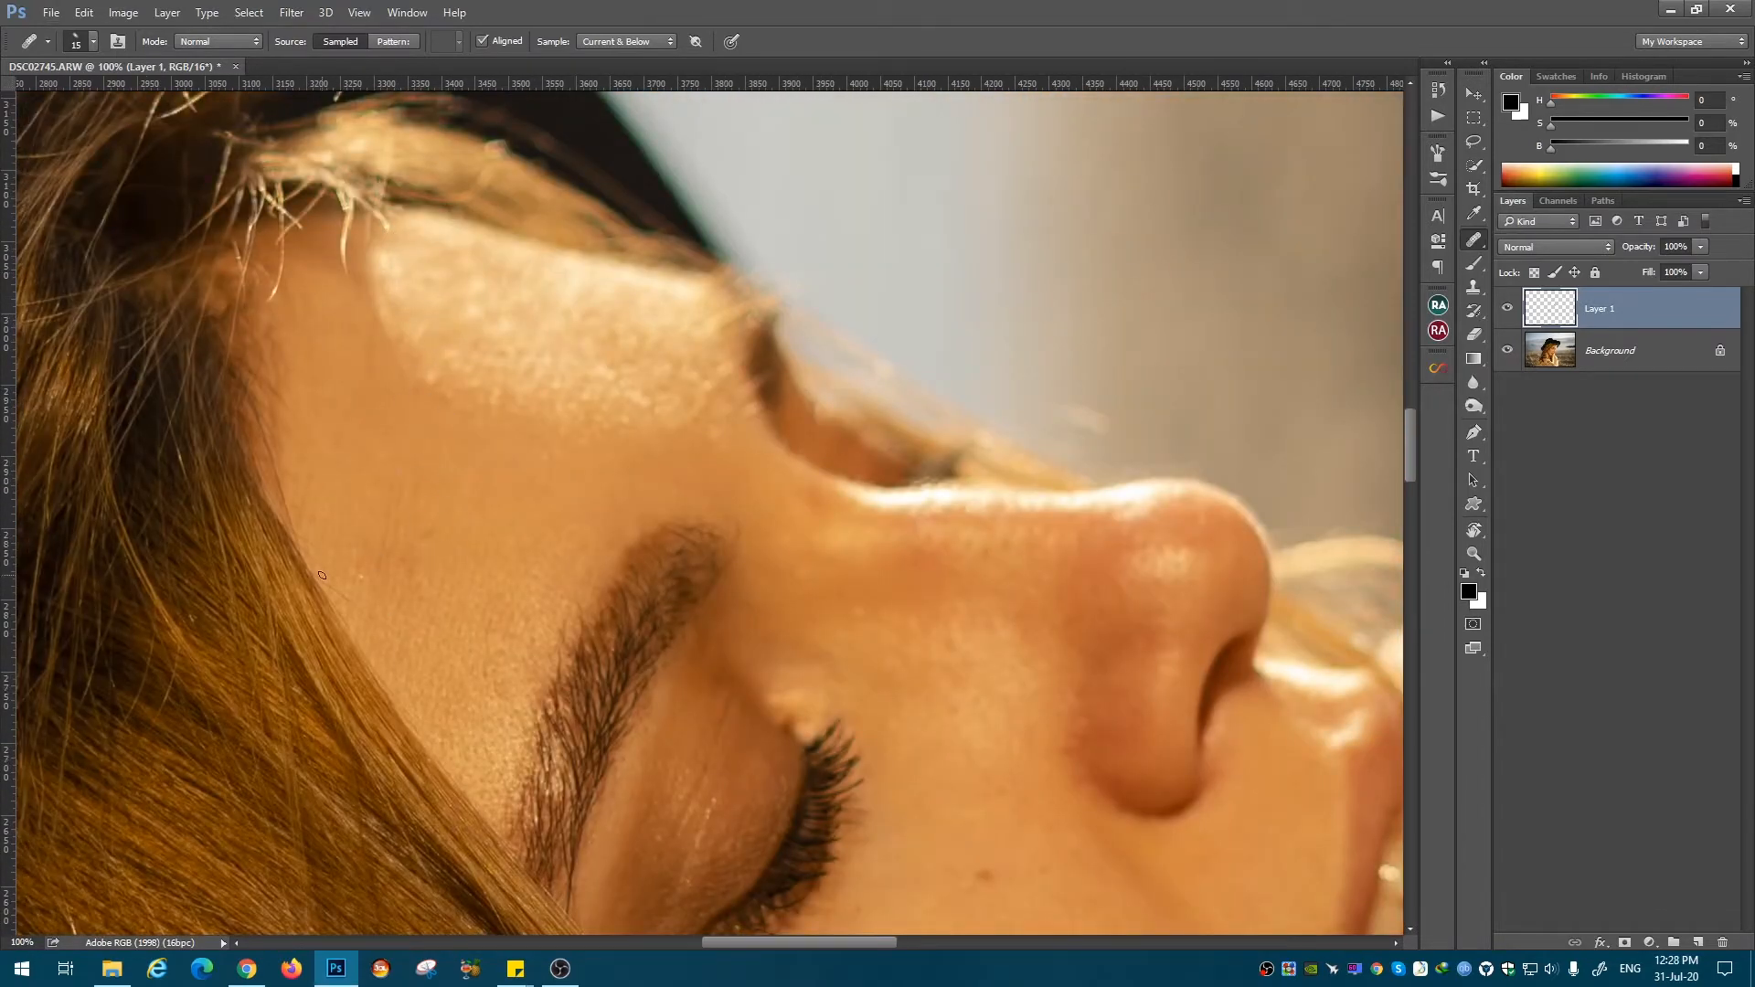
left_click_drag(606, 357, 584, 299)
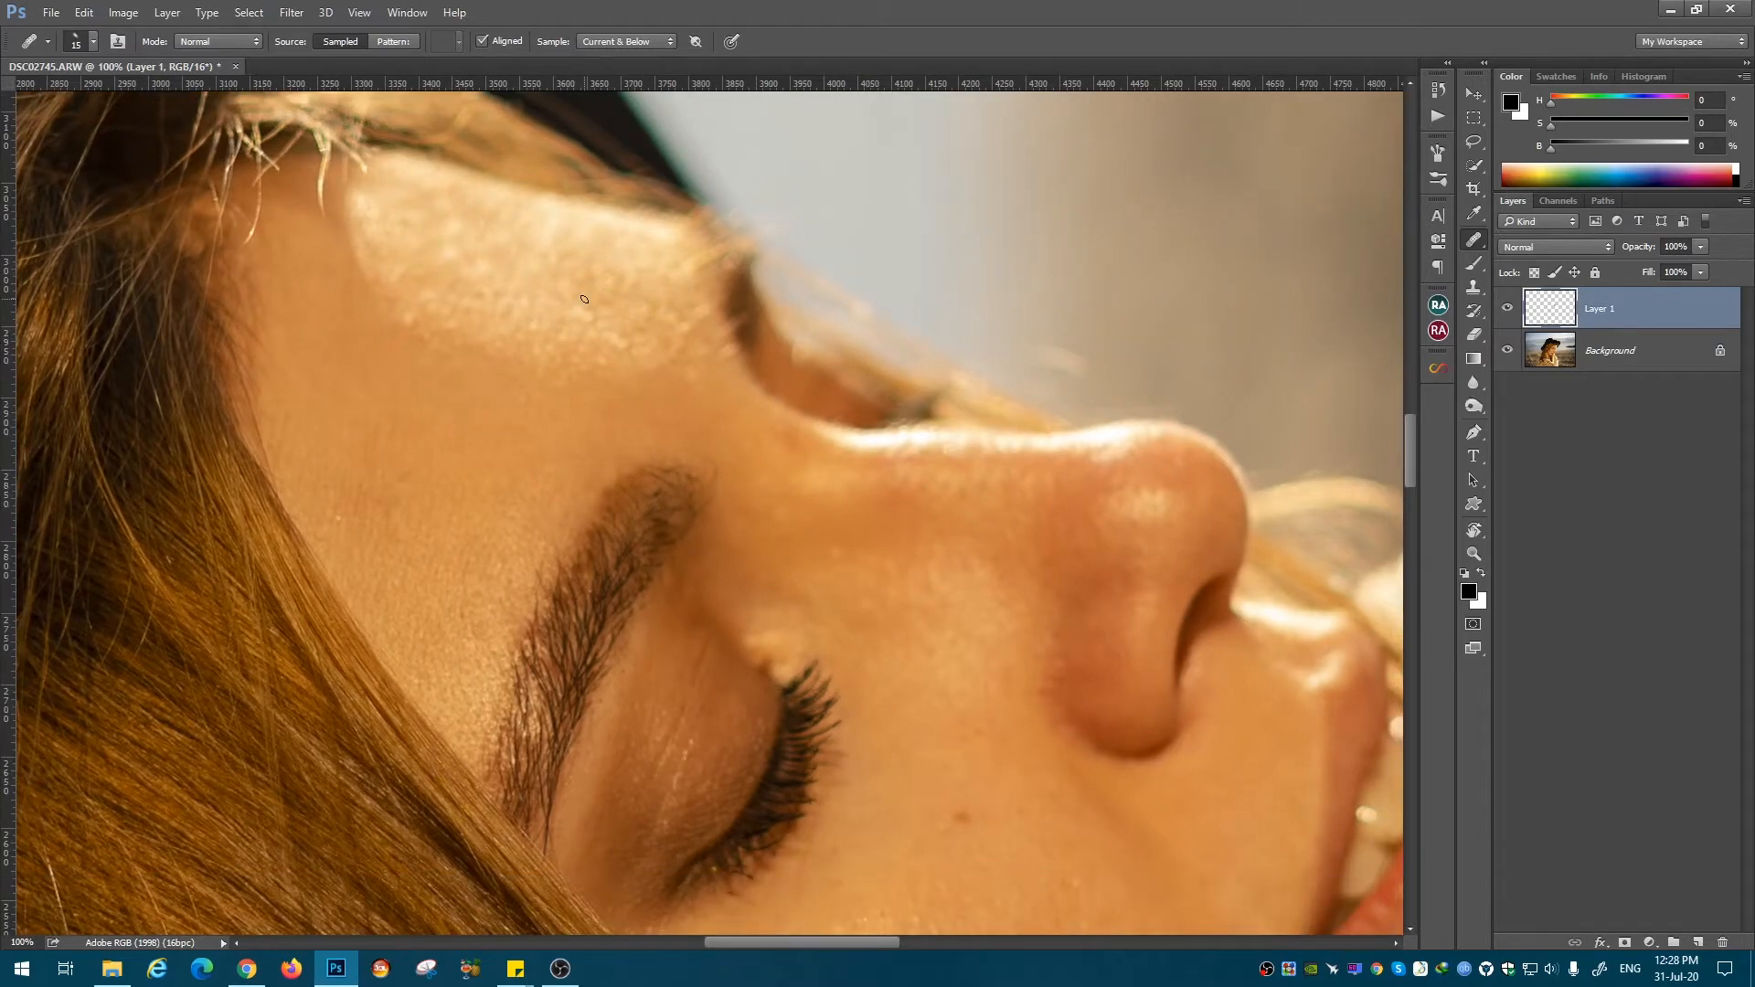
mouse_move(1059, 561)
left_mouse_down()
mouse_move(822, 411)
mouse_move(779, 758)
left_mouse_up()
left_click(764, 517, "alt")
key("bracketright")
key("bracketright")
mouse_move(679, 424)
left_mouse_down()
mouse_move(736, 463)
mouse_move(468, 190)
left_mouse_up()
Step: Heal the faint stray hairs and specks on the black hat brim above the forehead
key("ctrl+minus")
key("ctrl+minus")
key("ctrl+minus")
key("ctrl+minus")
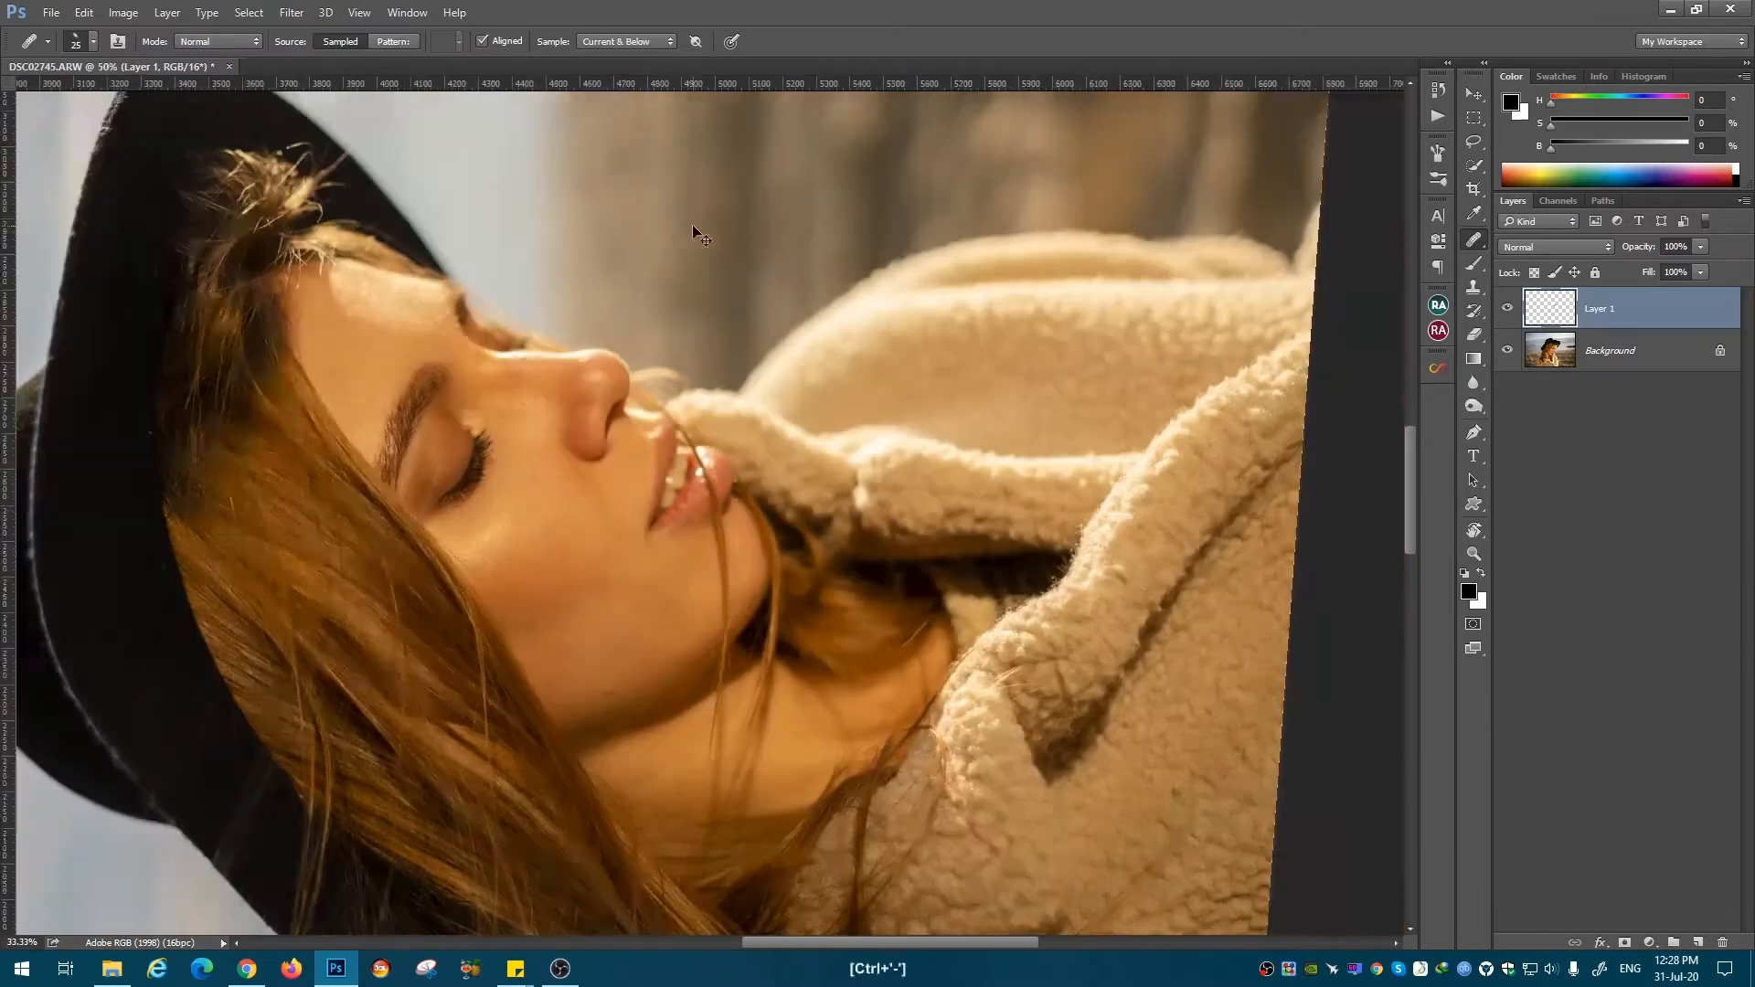
key("ctrl+plus")
key("ctrl+plus")
key("ctrl+plus")
scroll(302, 409, "down", 2)
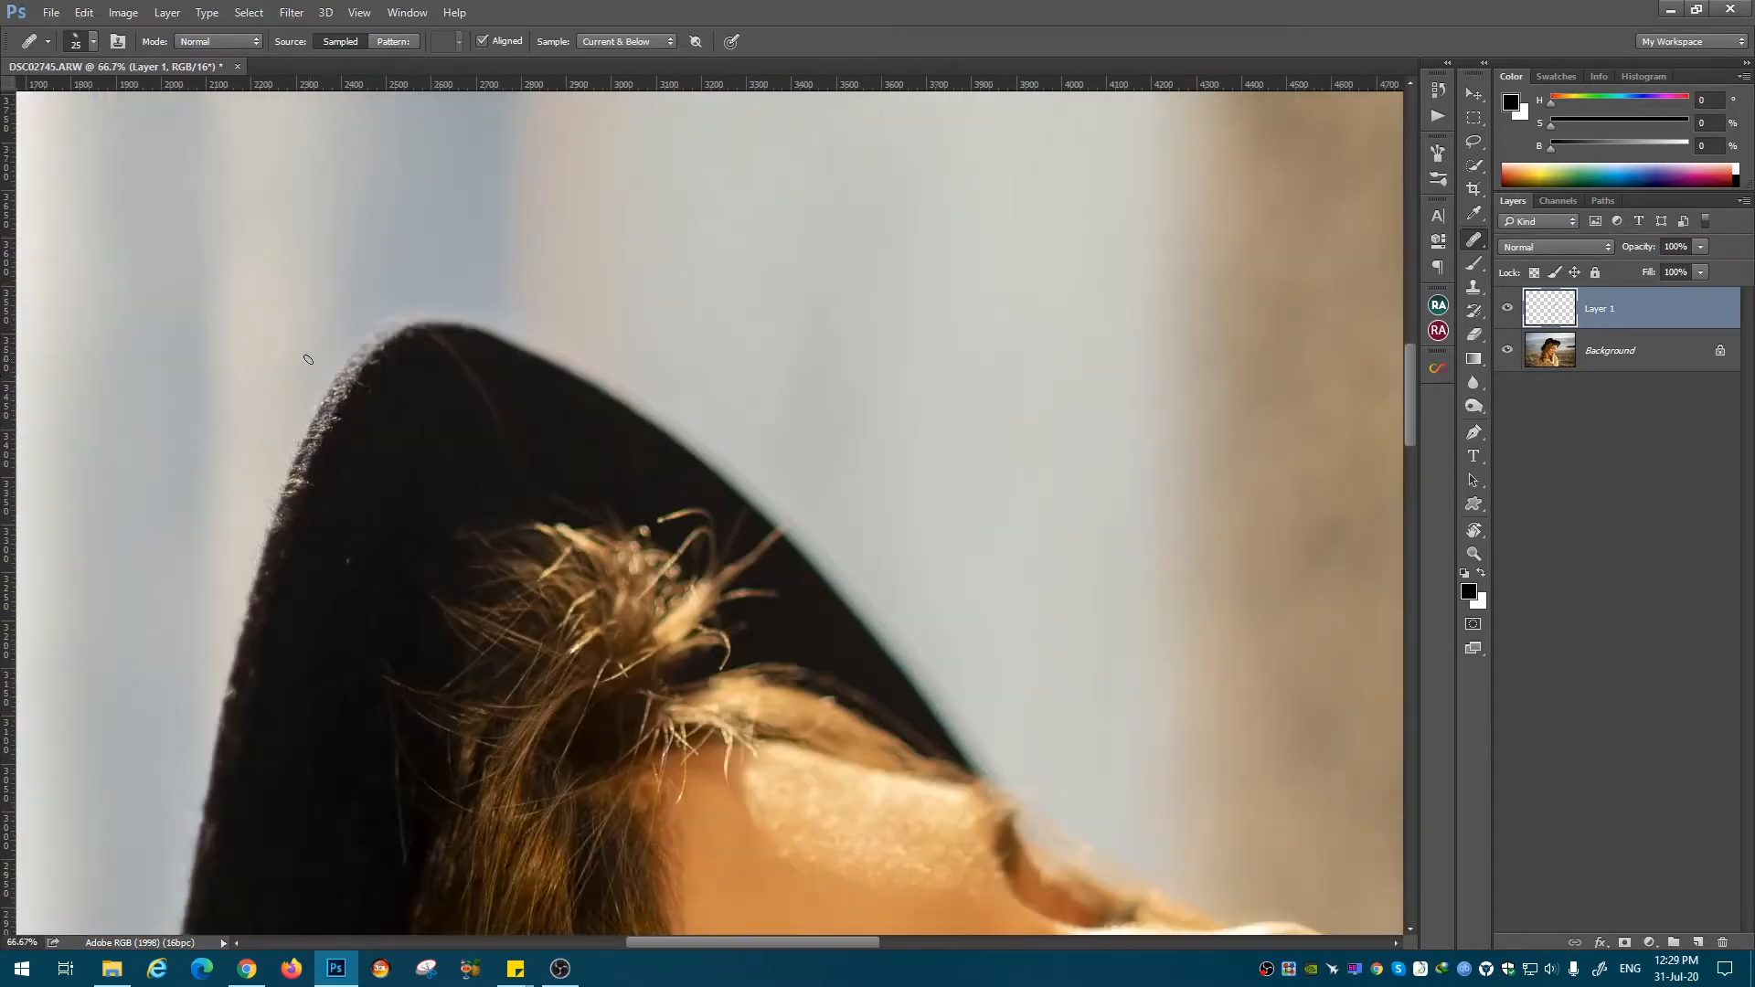
scroll(737, 416, "down", 3)
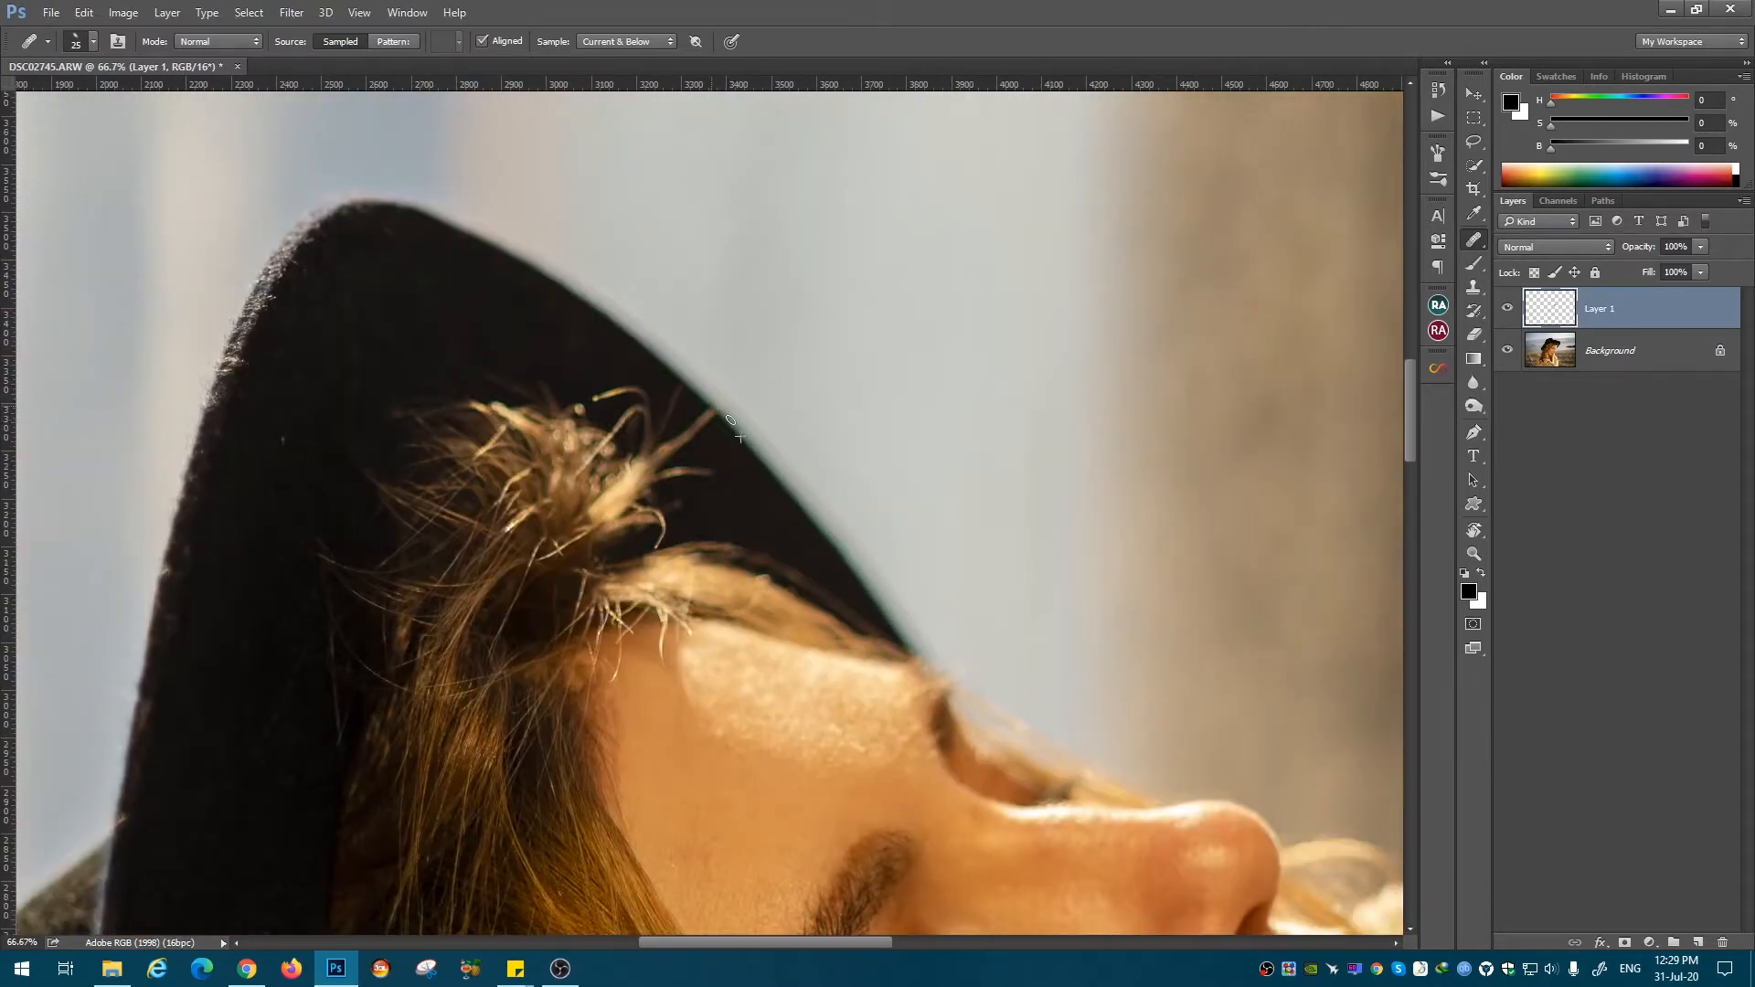
Step: Try to remove the loose hair tips overlapping the hat brim with the Healing Brush and Clone Stamp
left_click_drag(715, 410, 671, 450)
left_click_drag(709, 473, 665, 475)
left_click(666, 452)
left_click(683, 464, "alt")
key("s")
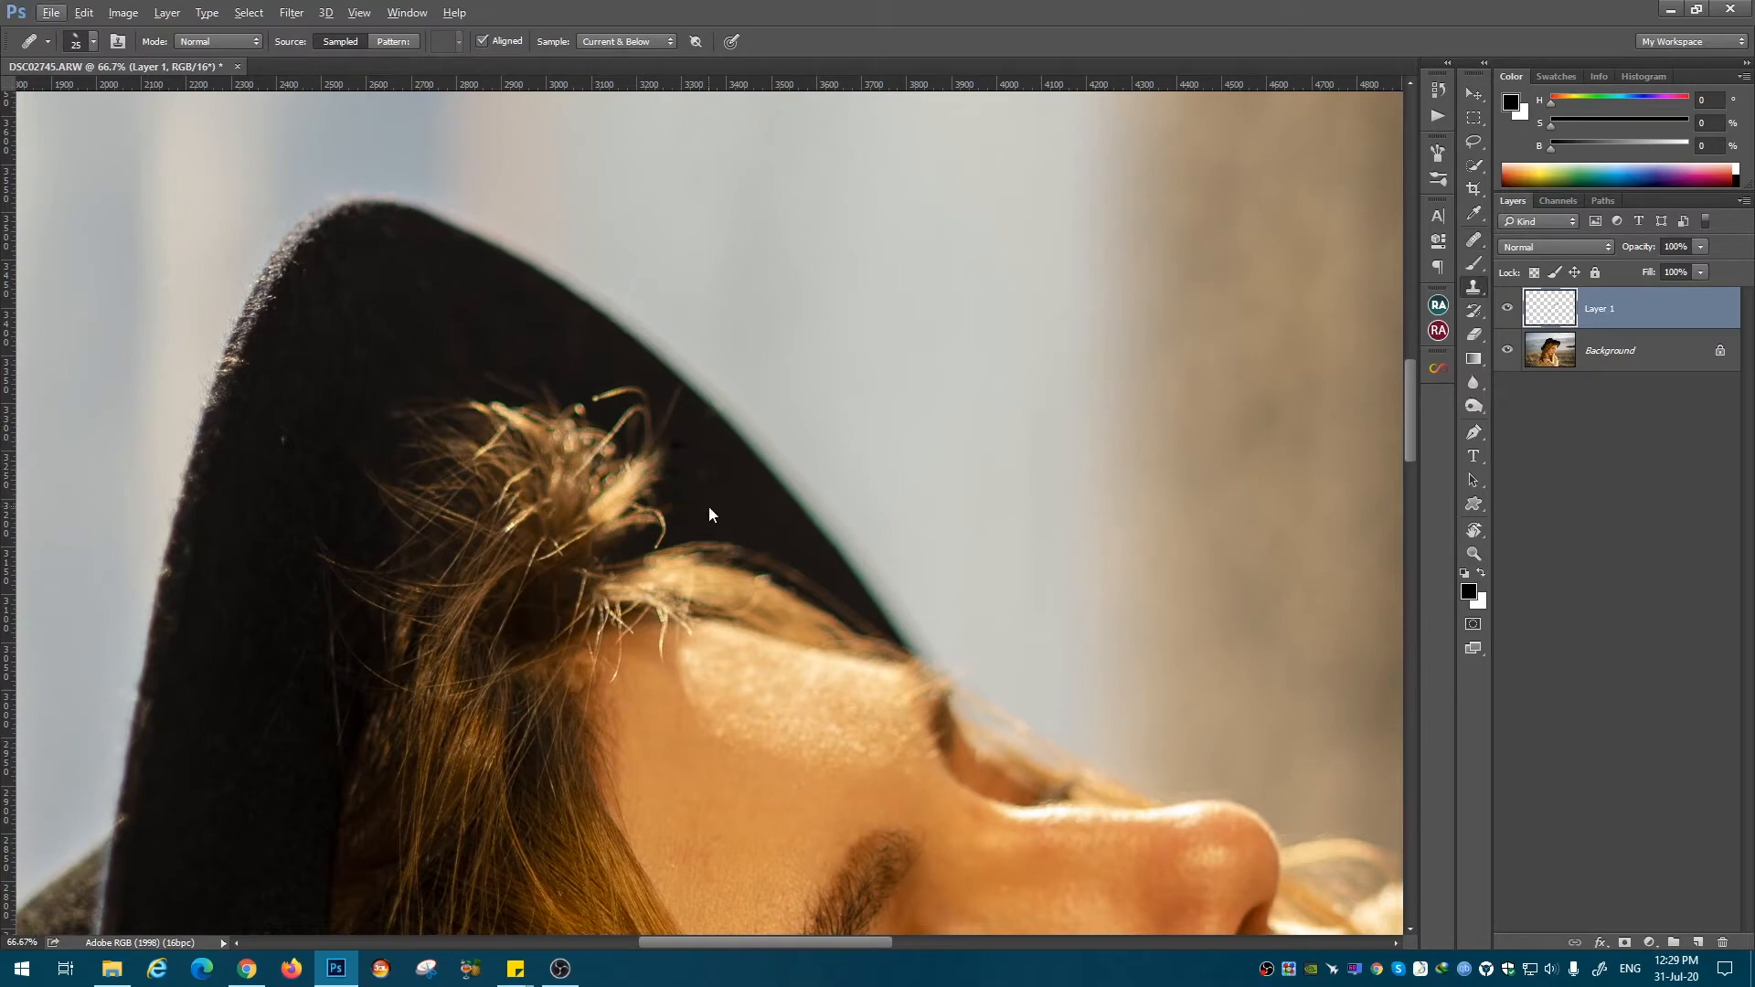
key("alt+s")
key("s")
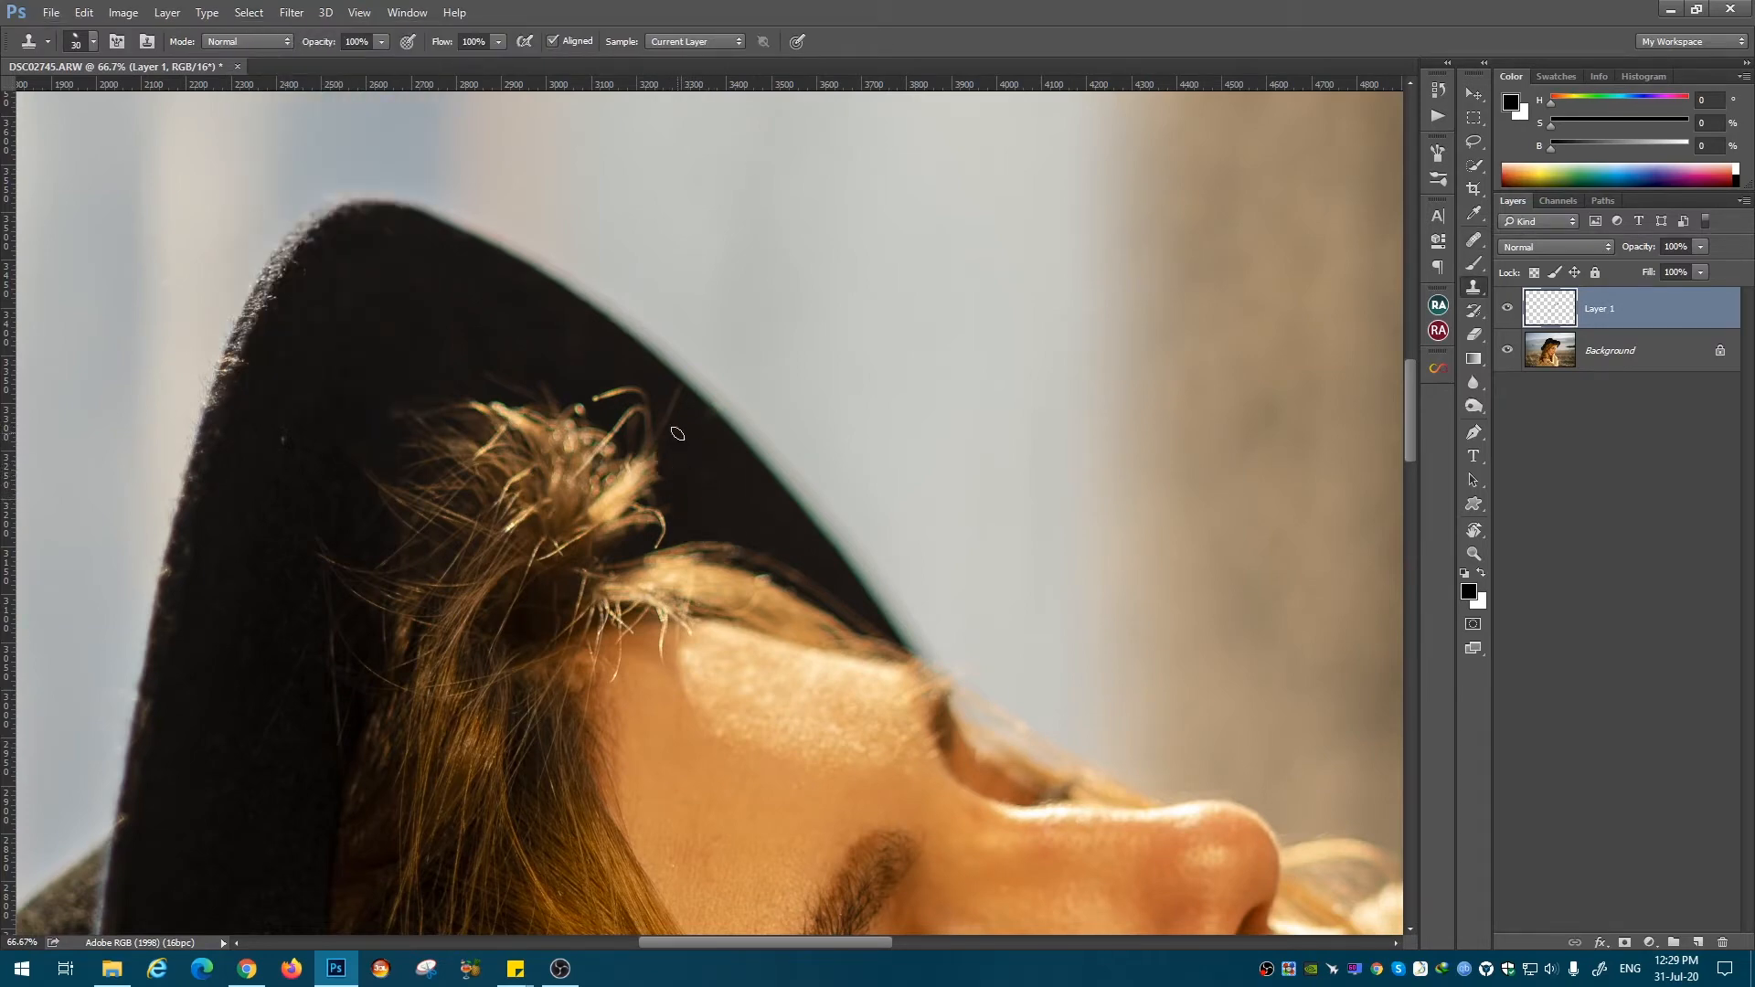
key("j")
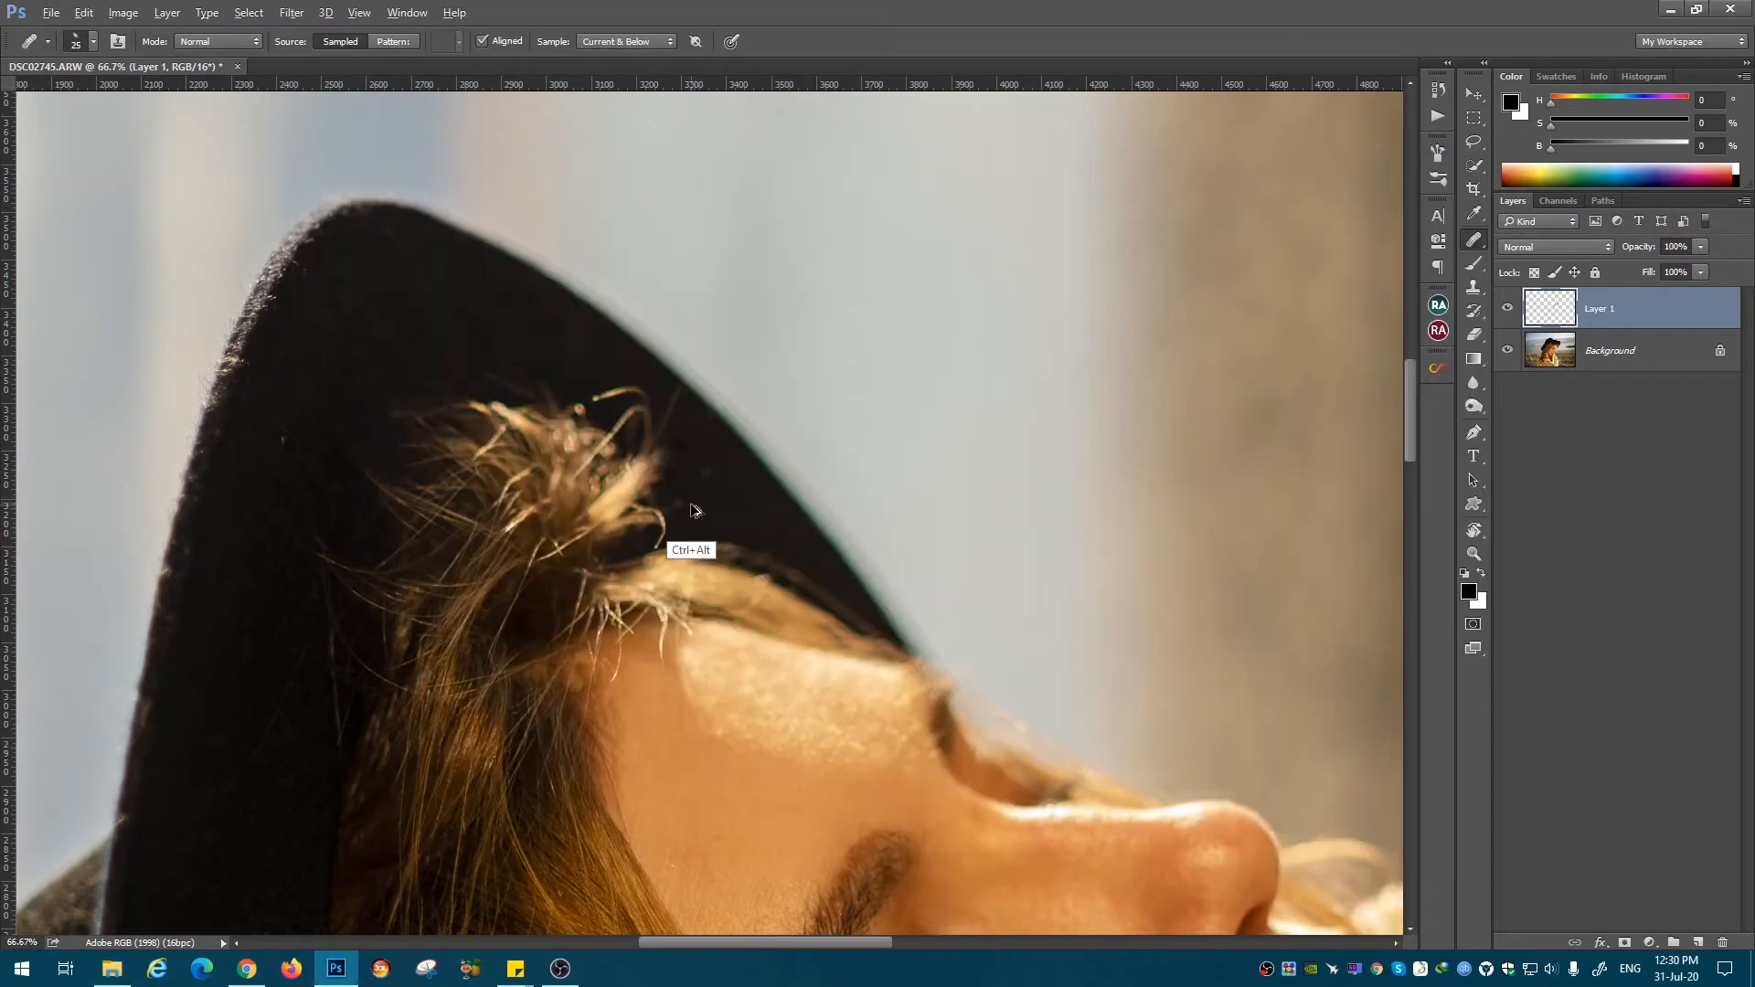
Step: Undo the last retouching strokes on the hair tips over the hat brim
key("ctrl+alt+z")
key("ctrl+alt+z")
key("ctrl+alt+z")
Step: Heal the specks and faint hairs on the dark hat brim beside the long hair
left_click_drag(699, 509, 869, 356)
left_click(482, 509, "alt")
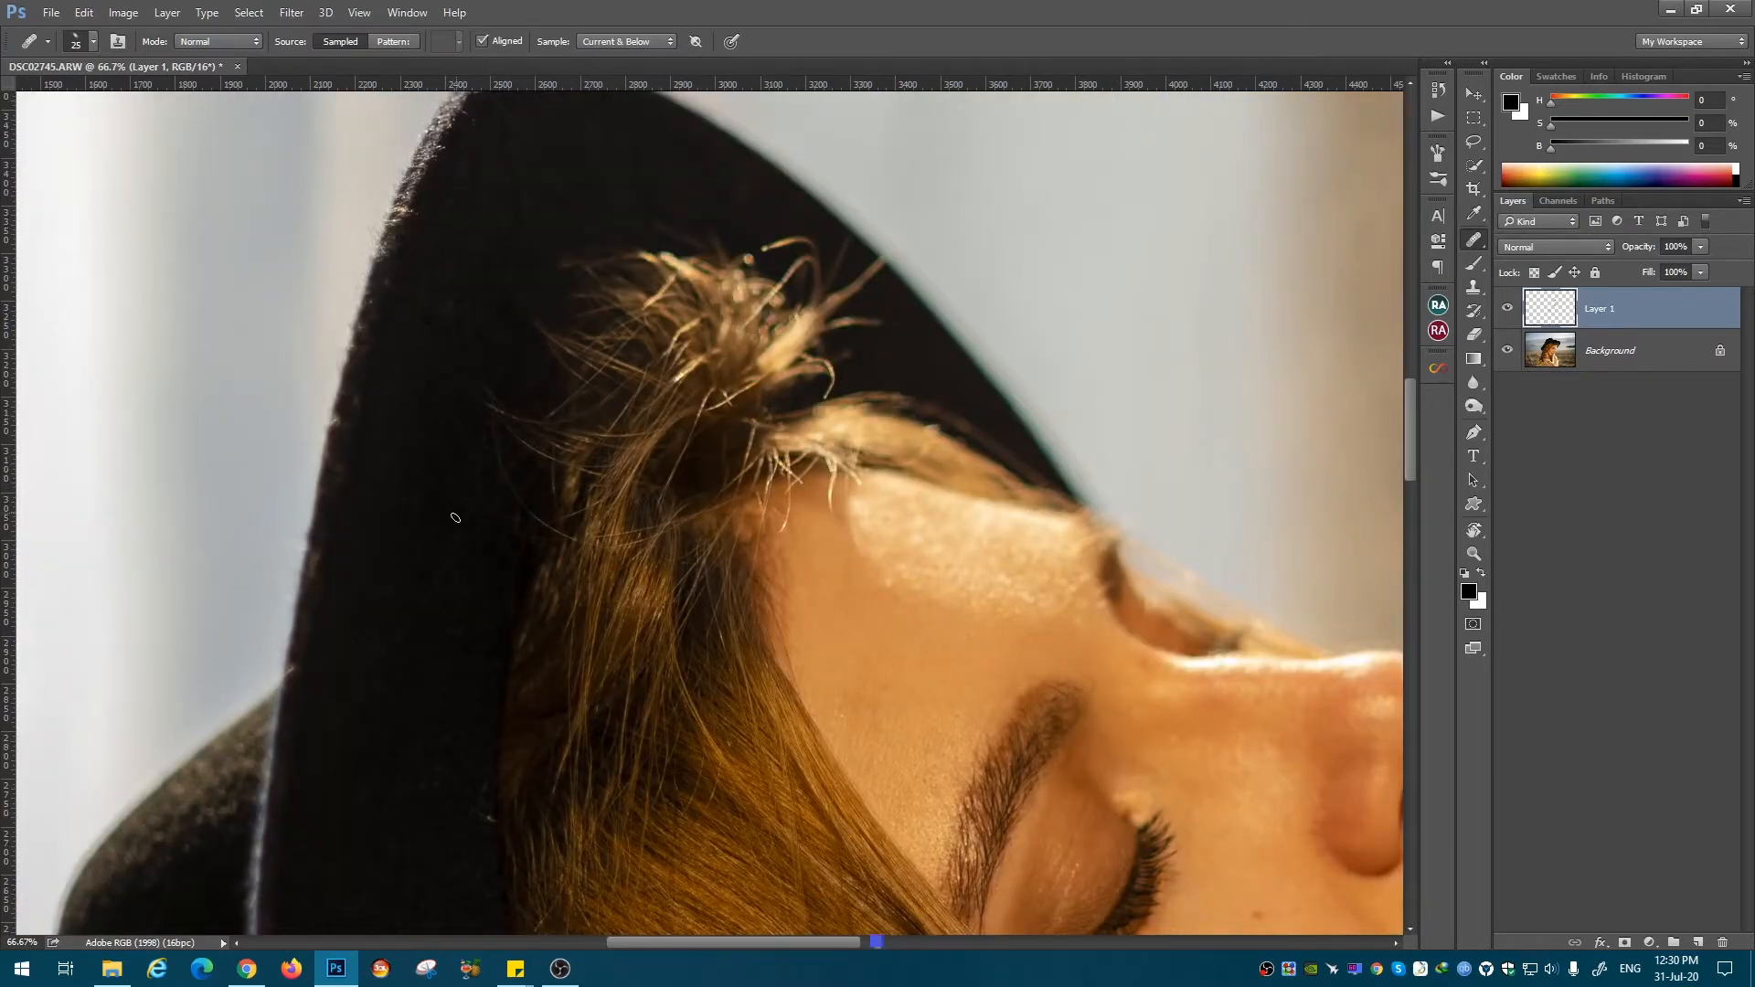
scroll(455, 518, "down", 6)
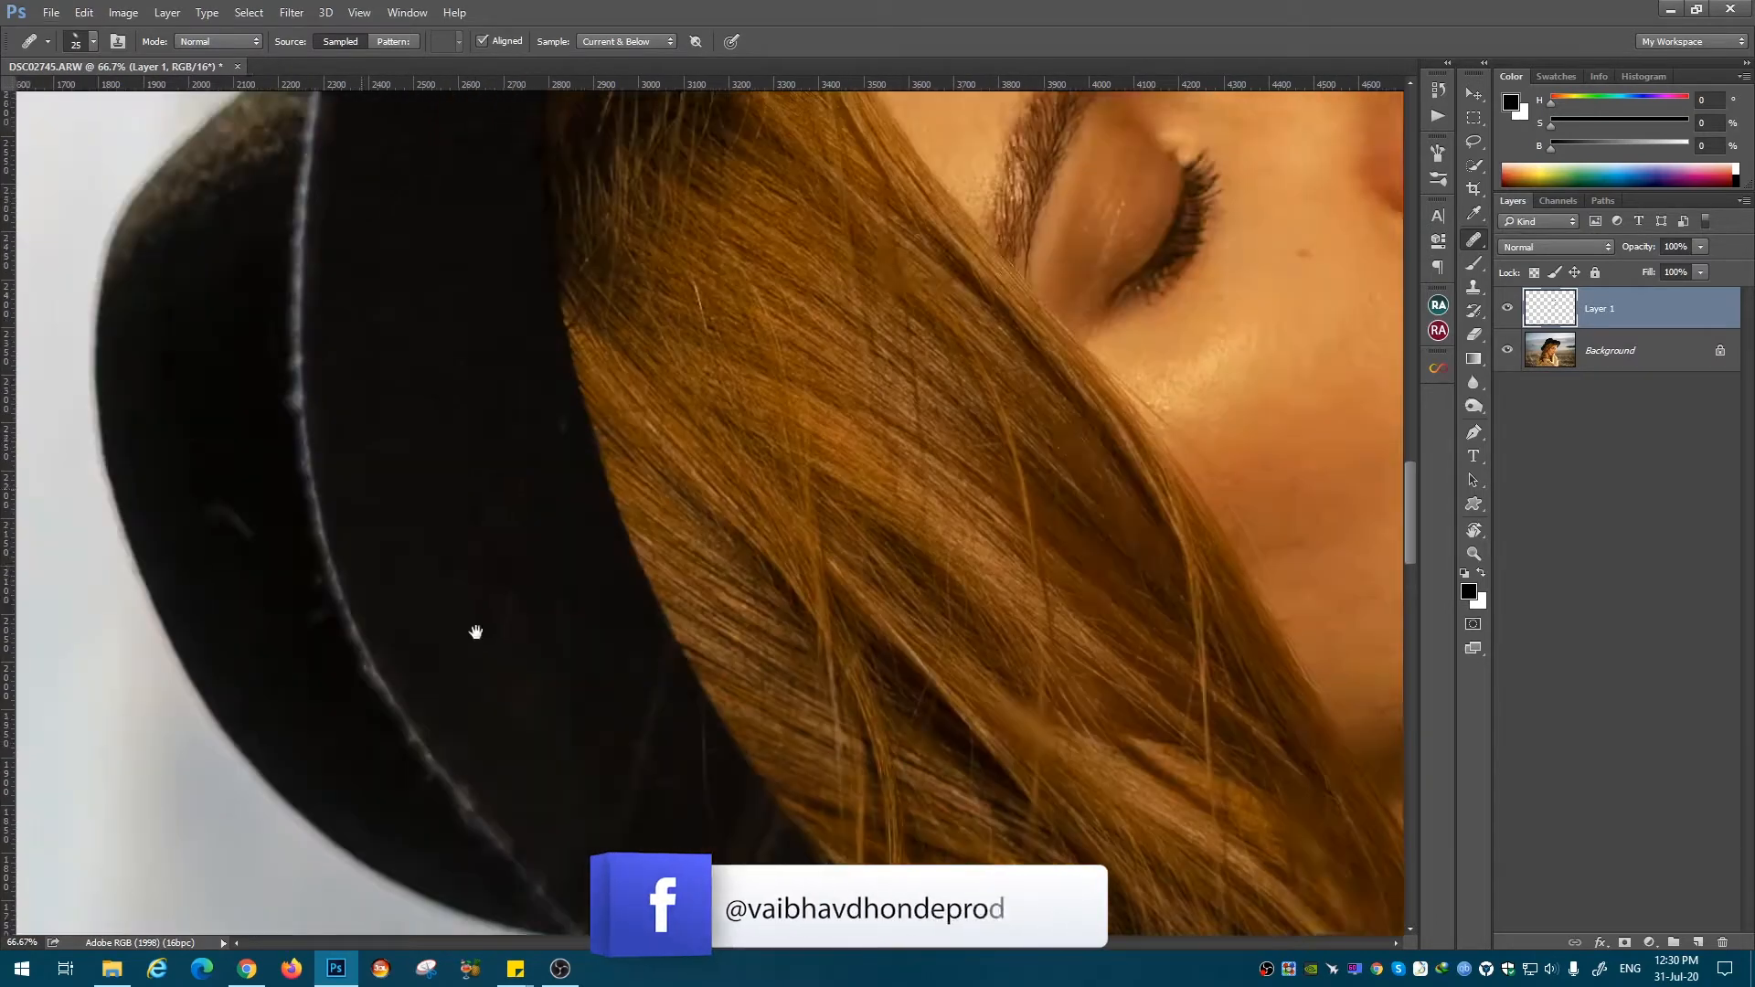
scroll(535, 512, "down", 5)
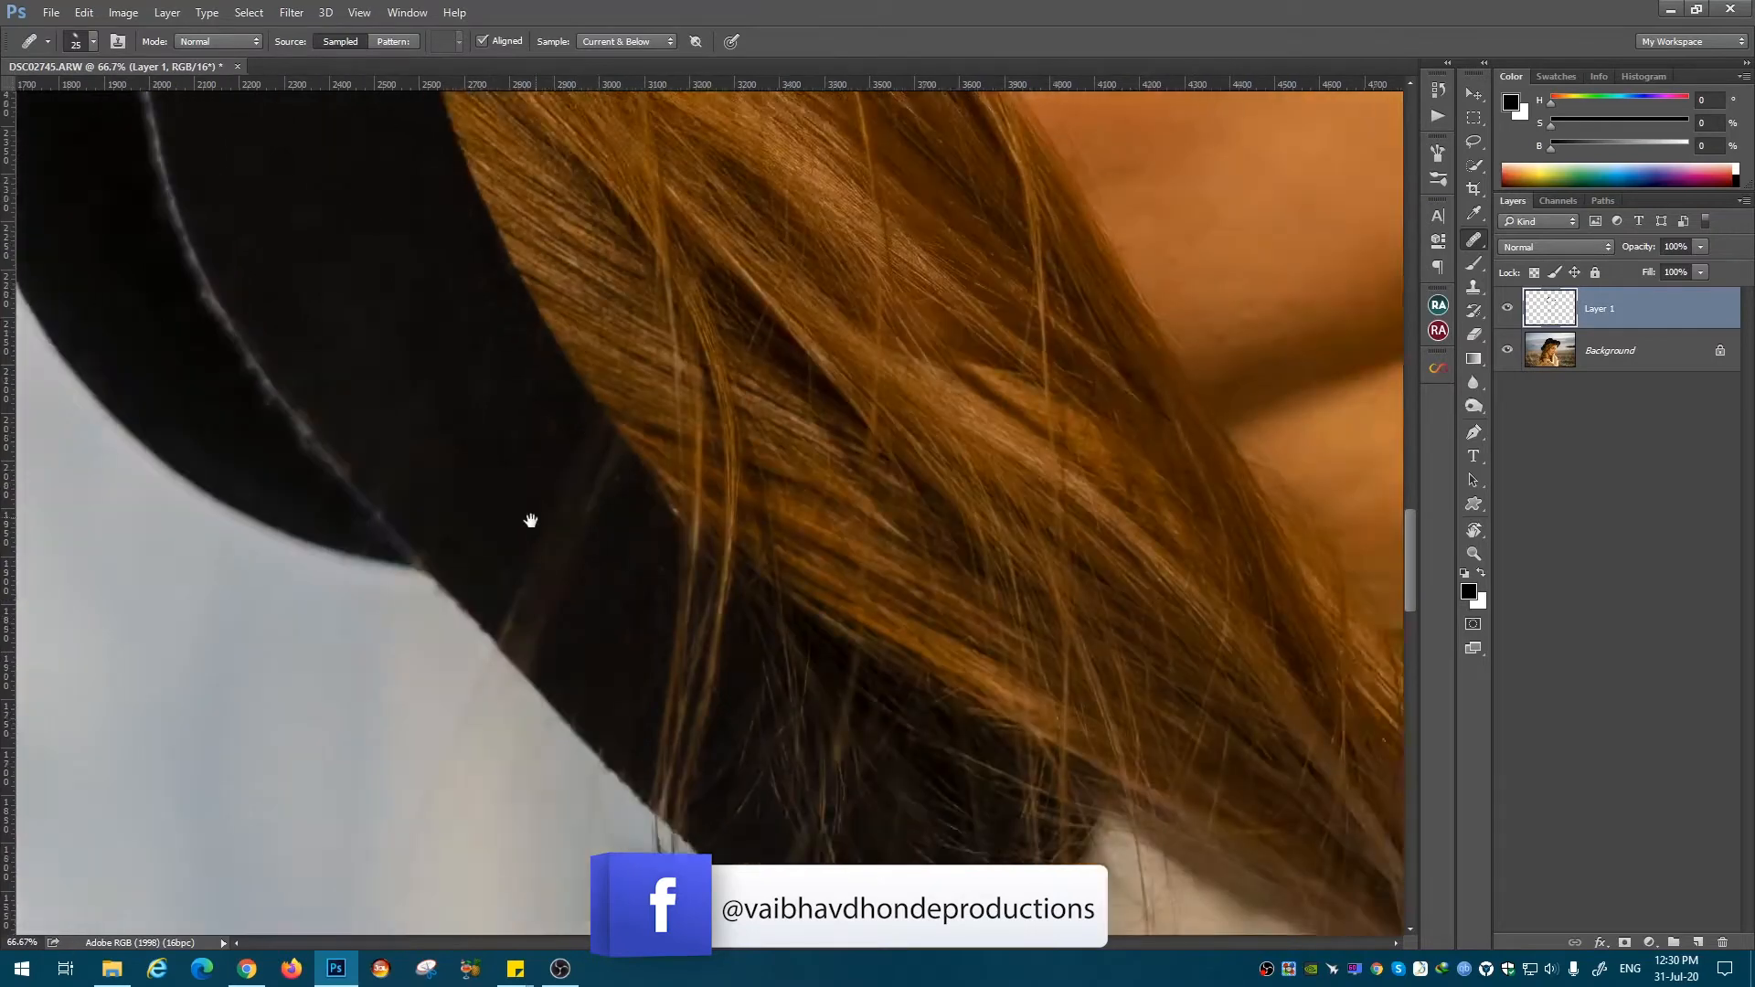
Step: Heal the stray hairs sticking out past the hat brim into the blurred sky with a brush of size 40
left_click_drag(530, 520, 595, 297)
scroll(439, 594, "up", 4)
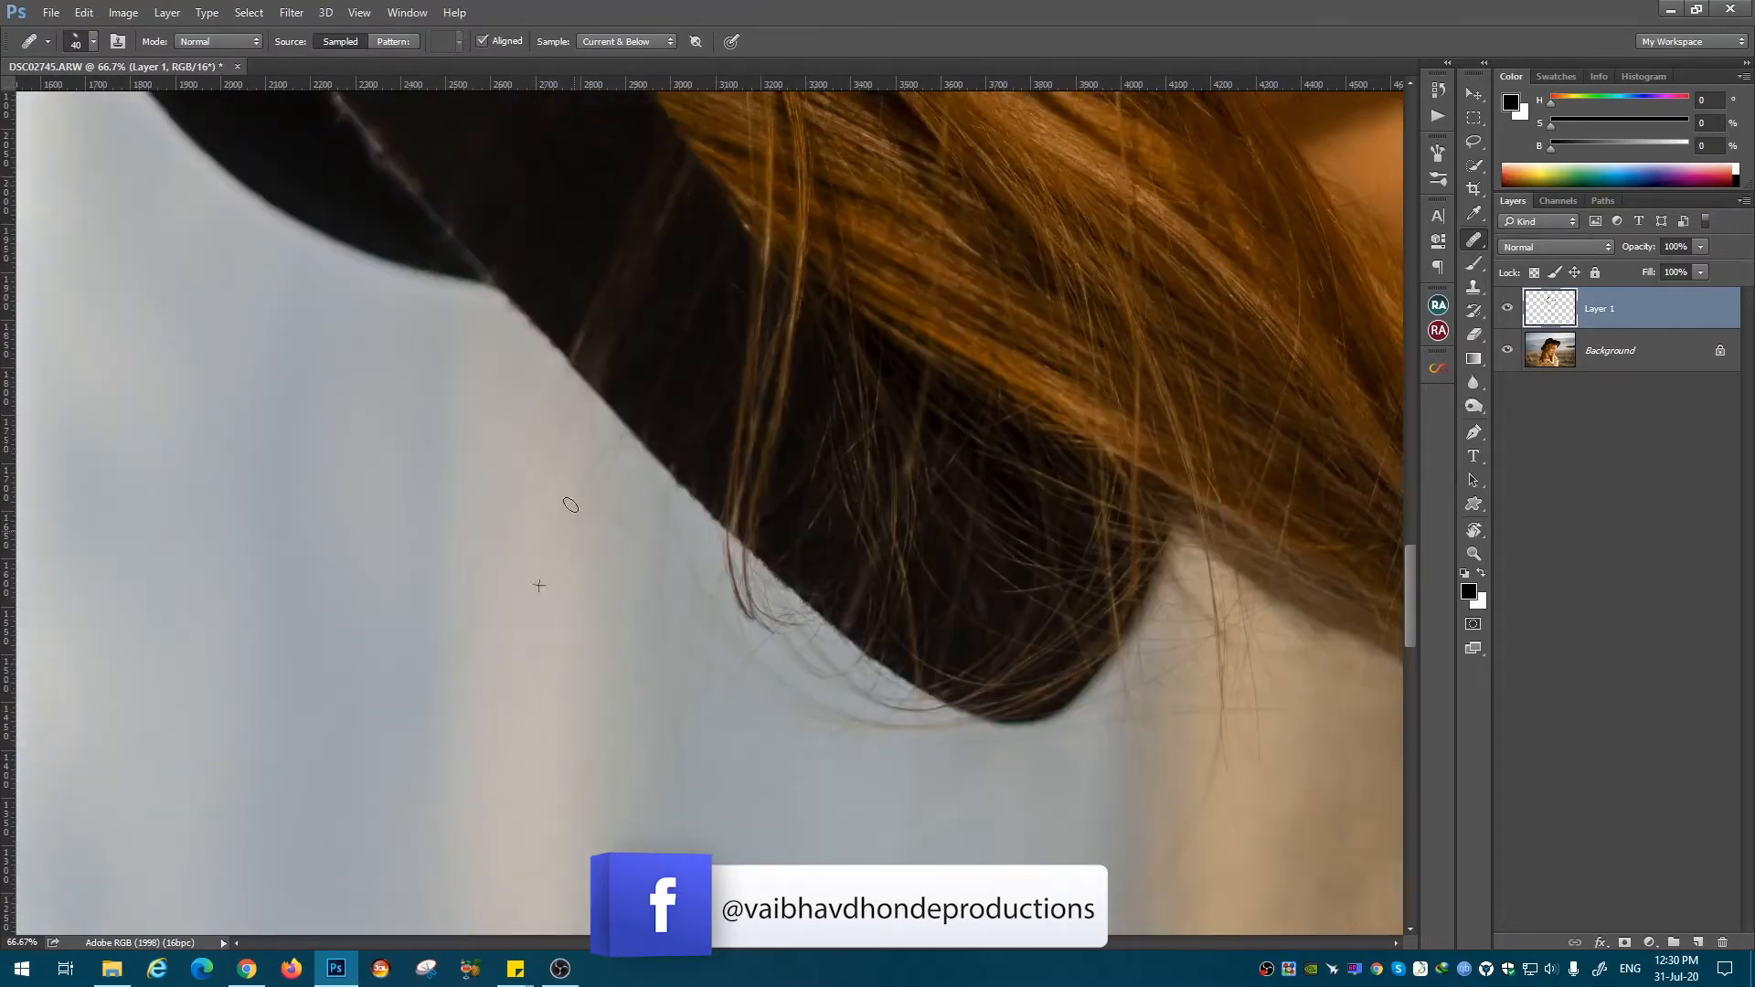
left_click_drag(560, 643, 584, 399)
Step: Heal the long stray hair in the blurred background beside the coat collar
left_click_drag(1078, 676, 504, 367)
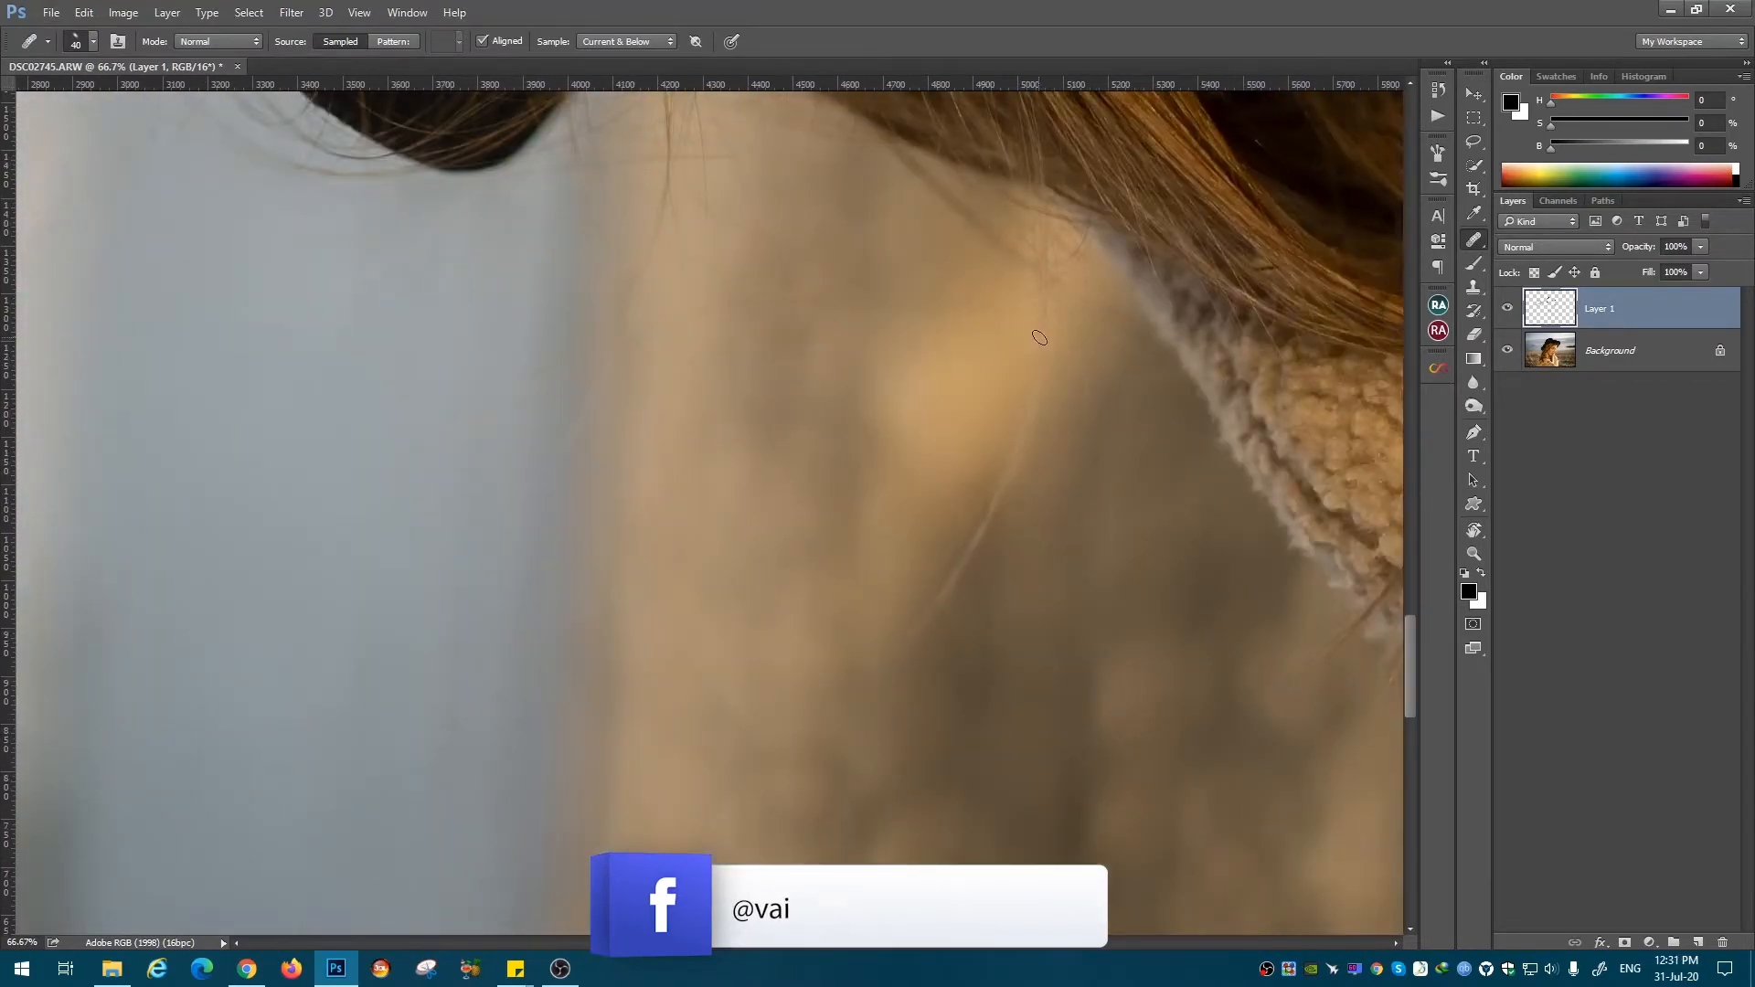
scroll(835, 539, "up", 3)
scroll(620, 597, "left", 3)
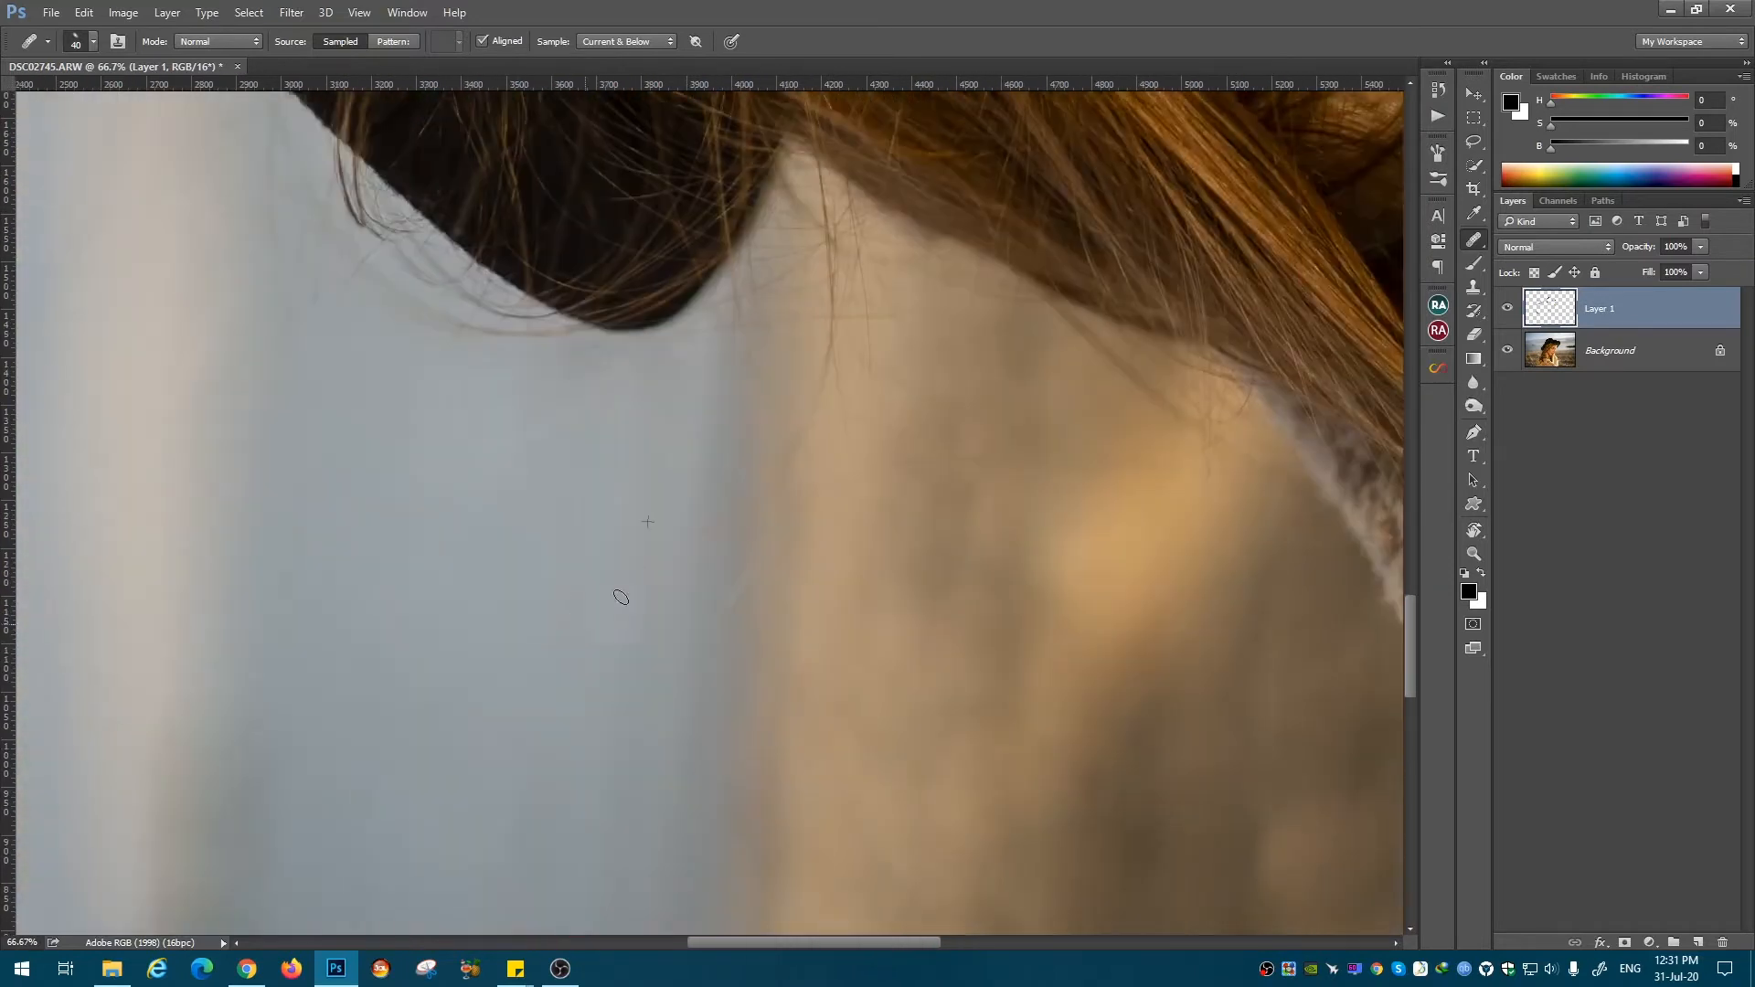
Step: Configure the Clone Stamp to sample Current & Below with a flow of 39%
scroll(621, 597, "up", 8)
scroll(620, 597, "left", 7)
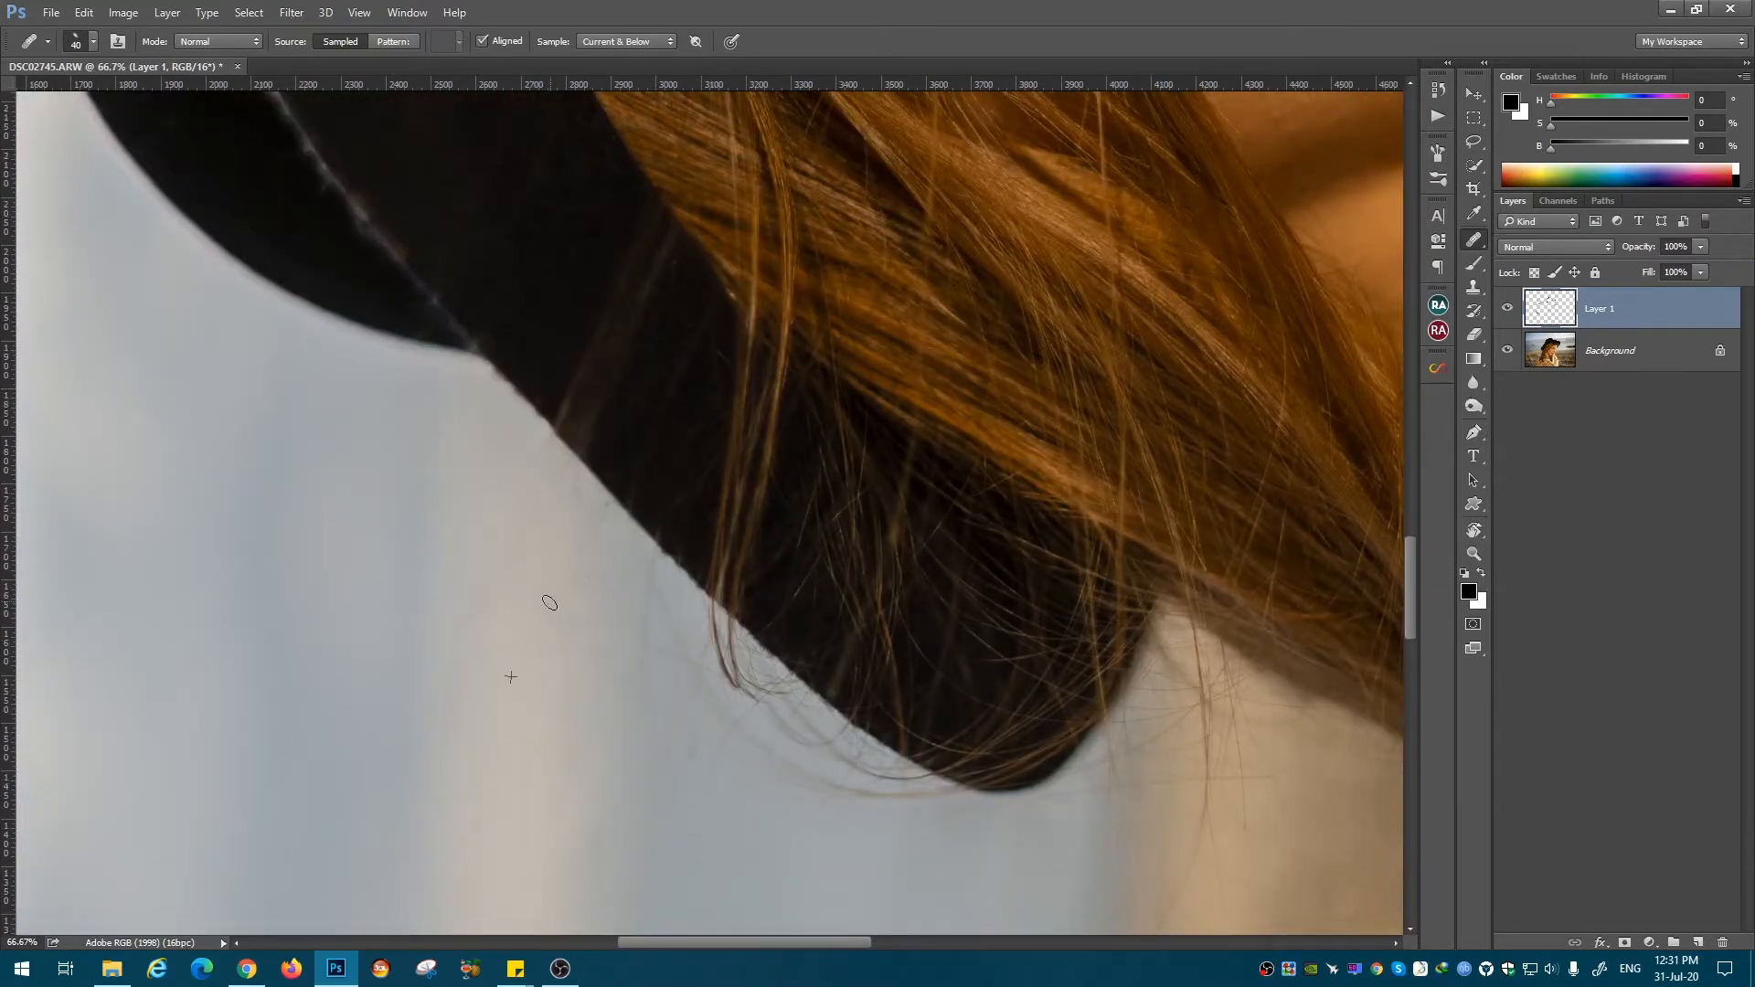
key("s")
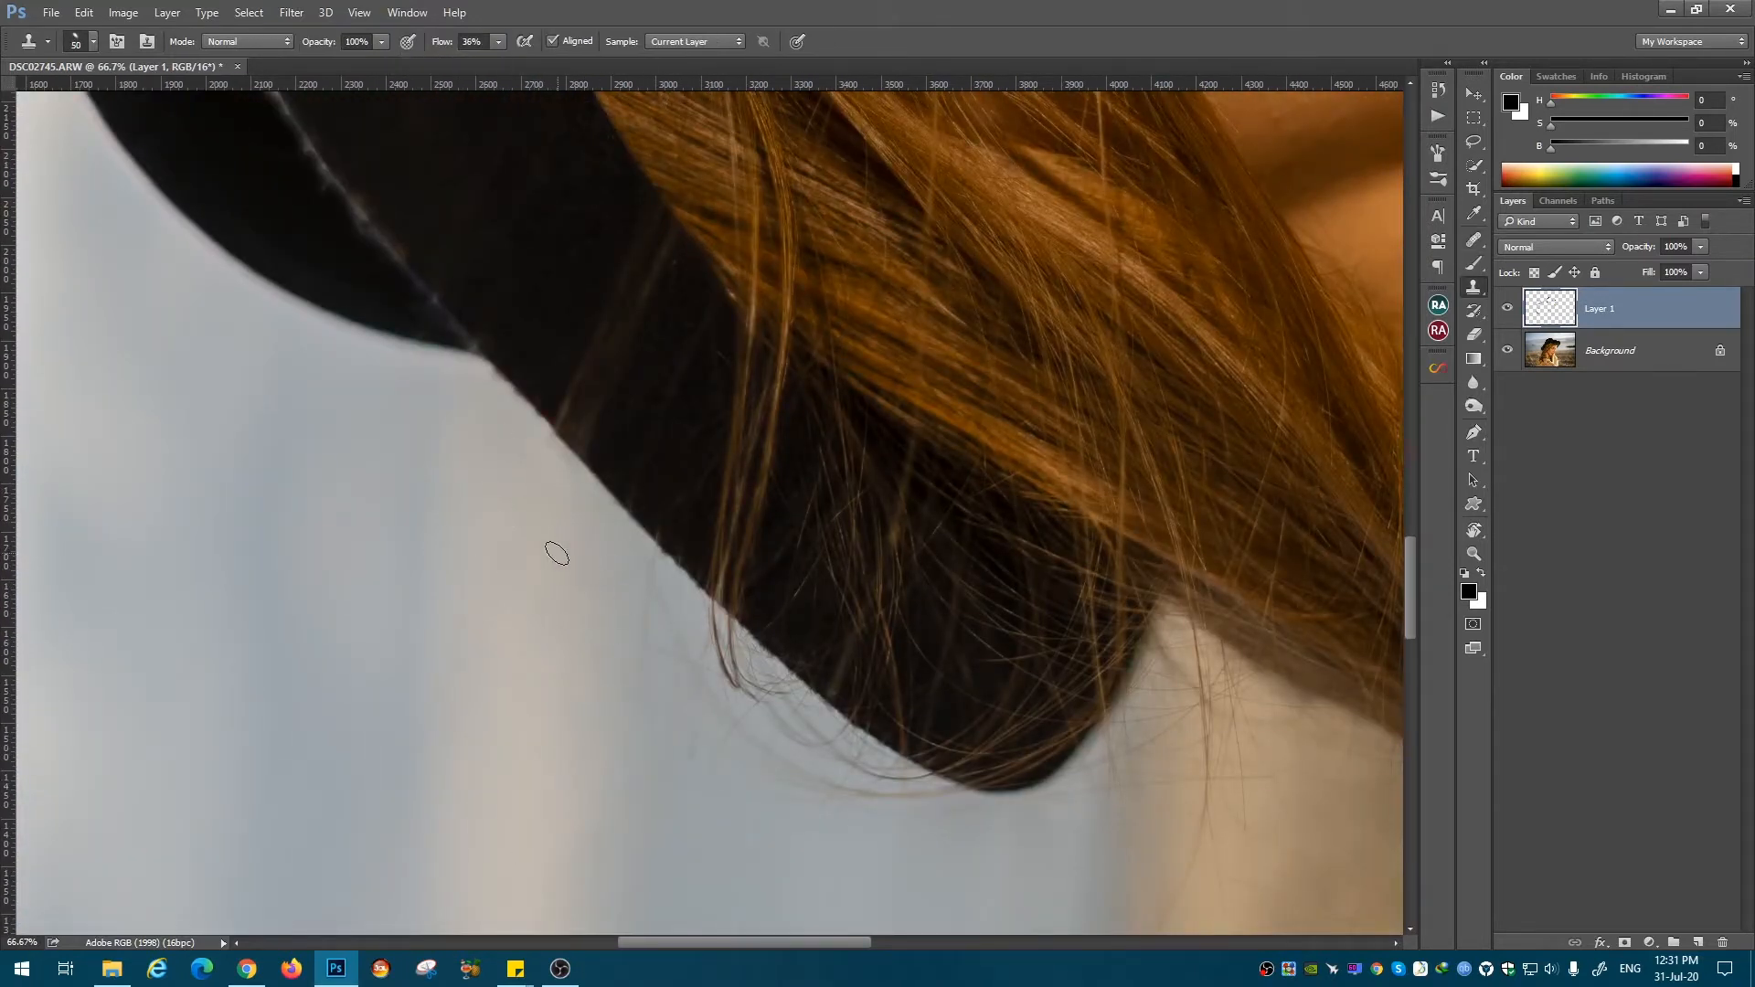
right_click(645, 611)
key("Return")
key("shift+0")
key("shift+1")
scroll(631, 325, "up", 2)
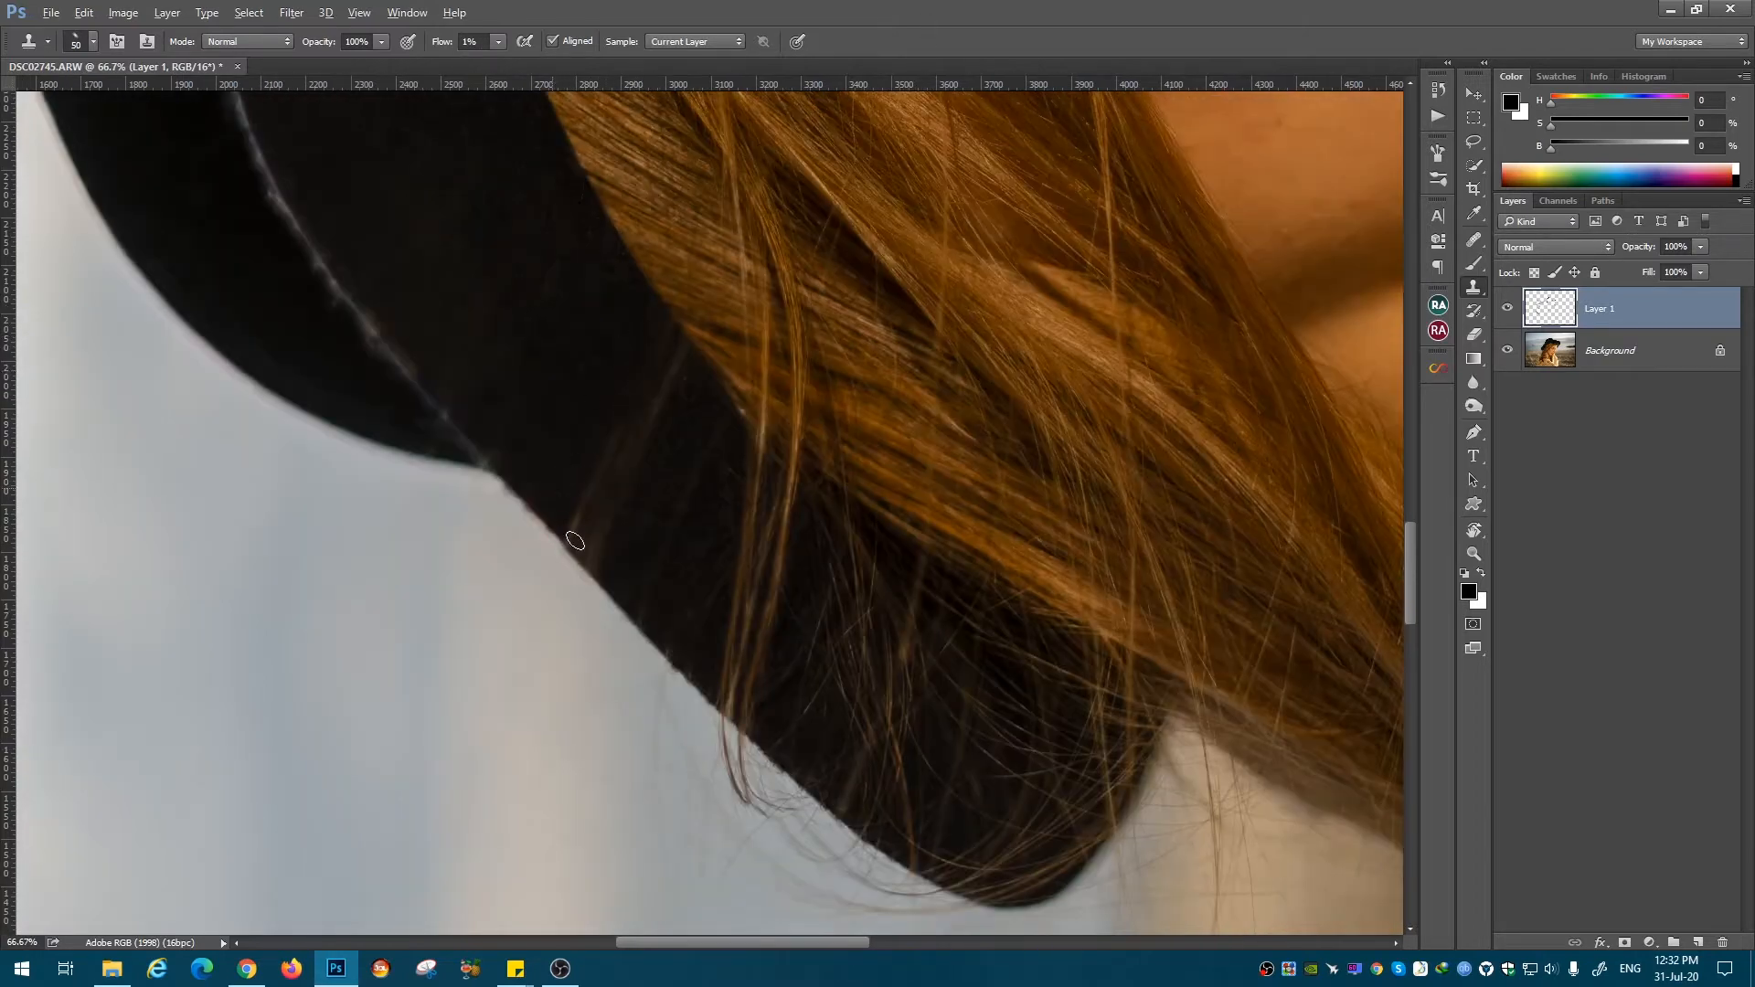
left_click(695, 41)
left_click(686, 66)
left_click(498, 41)
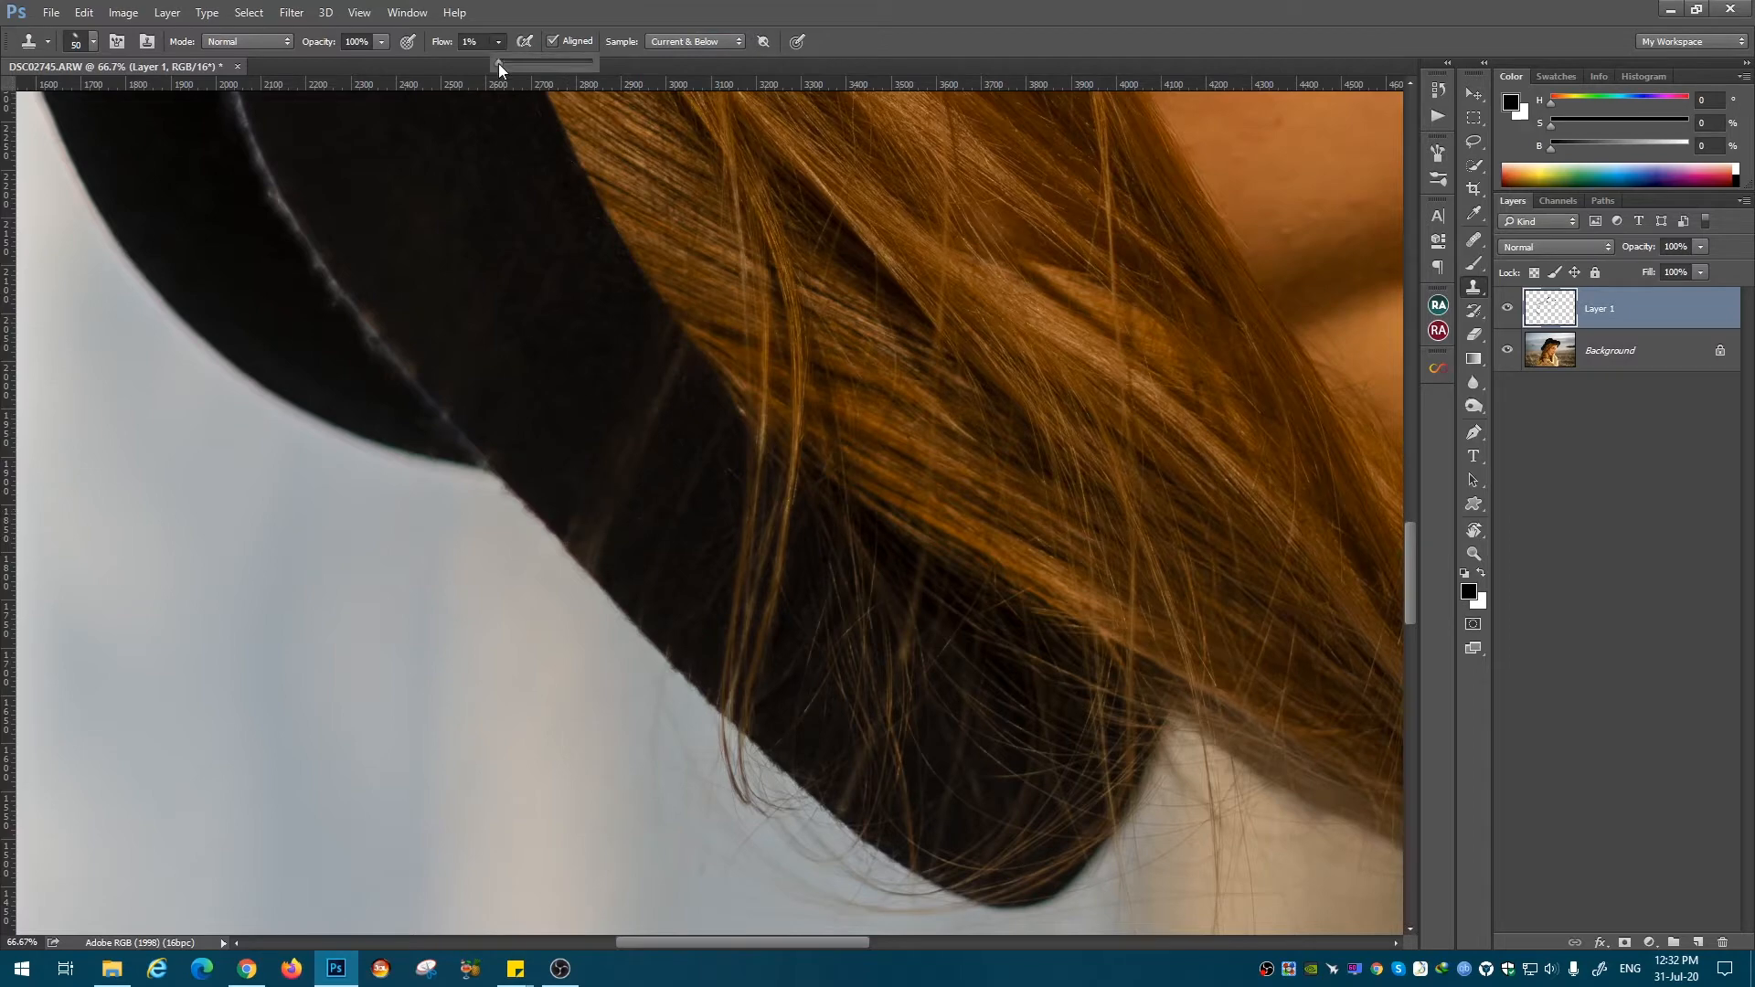
left_click_drag(499, 65, 535, 66)
Step: Clone clean dark fabric over the faint hair strands crossing the hat brim
left_click_drag(559, 558, 602, 563)
left_click(605, 432, "alt")
left_click_drag(658, 411, 674, 344)
Step: Clone clean dark fabric over the remaining faint strands beside the light seam line on the hat's underside
left_click_drag(455, 341, 569, 583)
left_click(507, 573, "alt")
left_click_drag(485, 562, 523, 603)
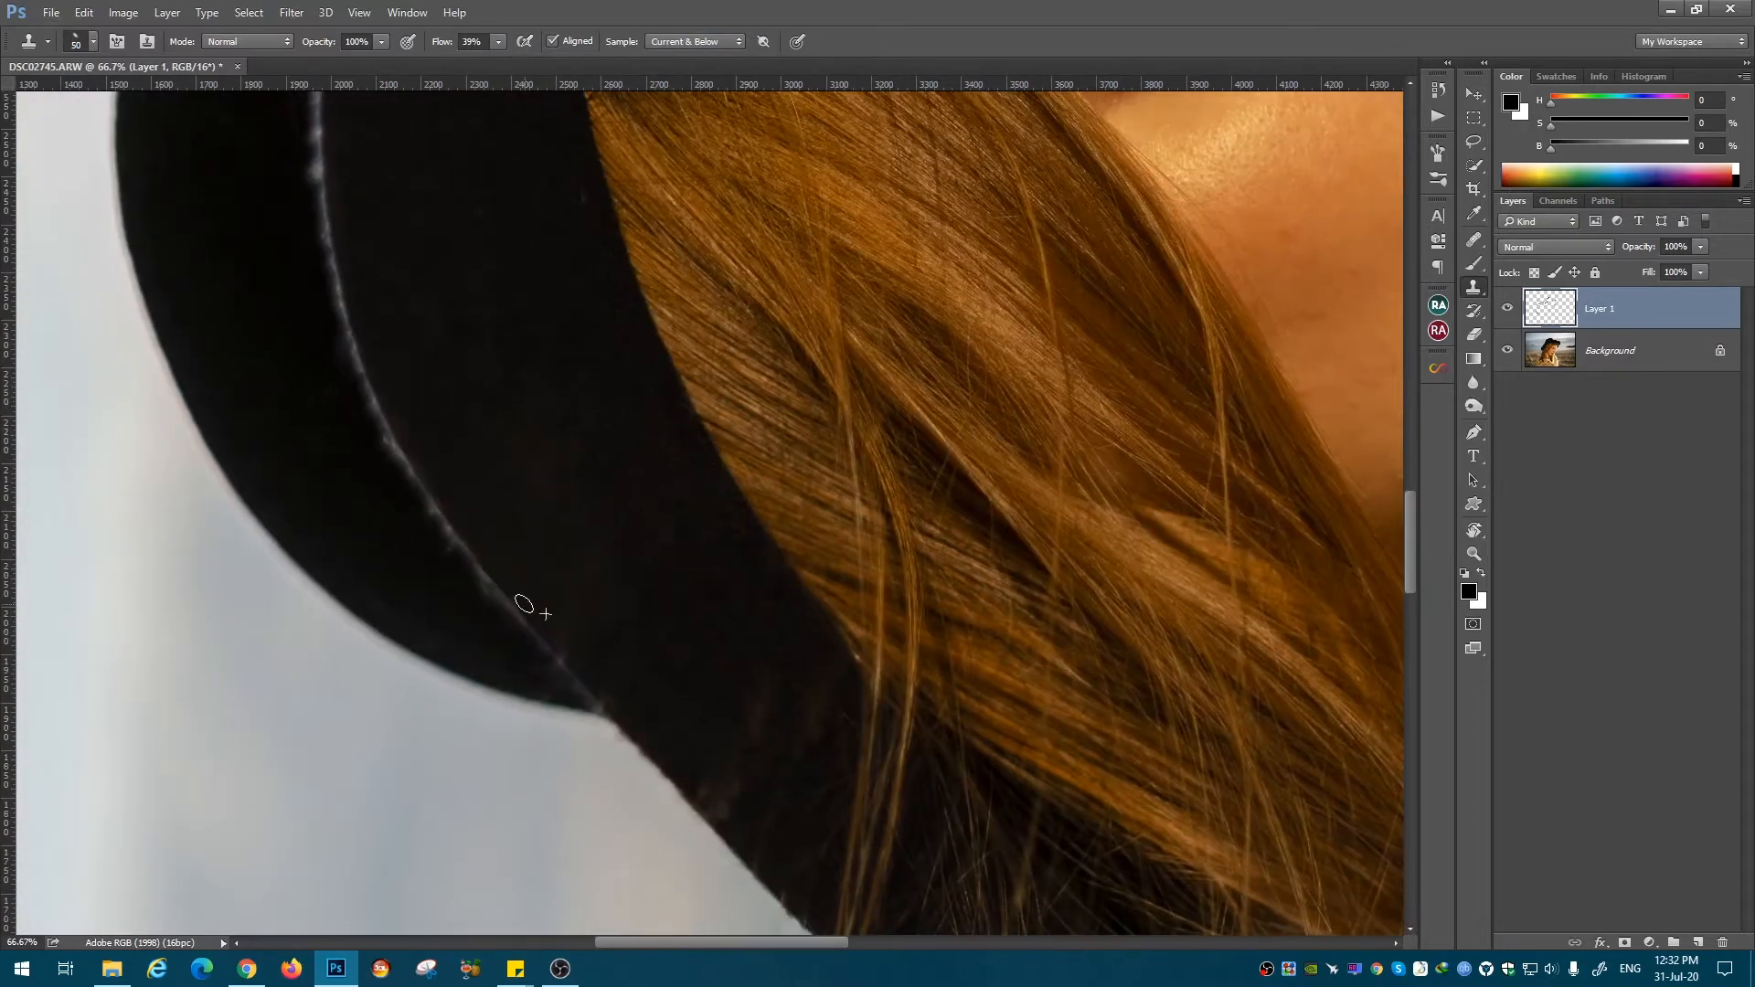
left_click_drag(709, 789, 575, 610)
left_click(575, 611, "alt")
left_click_drag(592, 645, 582, 459)
left_click(501, 478, "alt")
left_click(505, 458, "alt")
mouse_move(585, 568)
left_mouse_down()
mouse_move(595, 578)
mouse_move(650, 412)
left_mouse_up()
left_click_drag(566, 598, 497, 453)
left_click(447, 443, "alt")
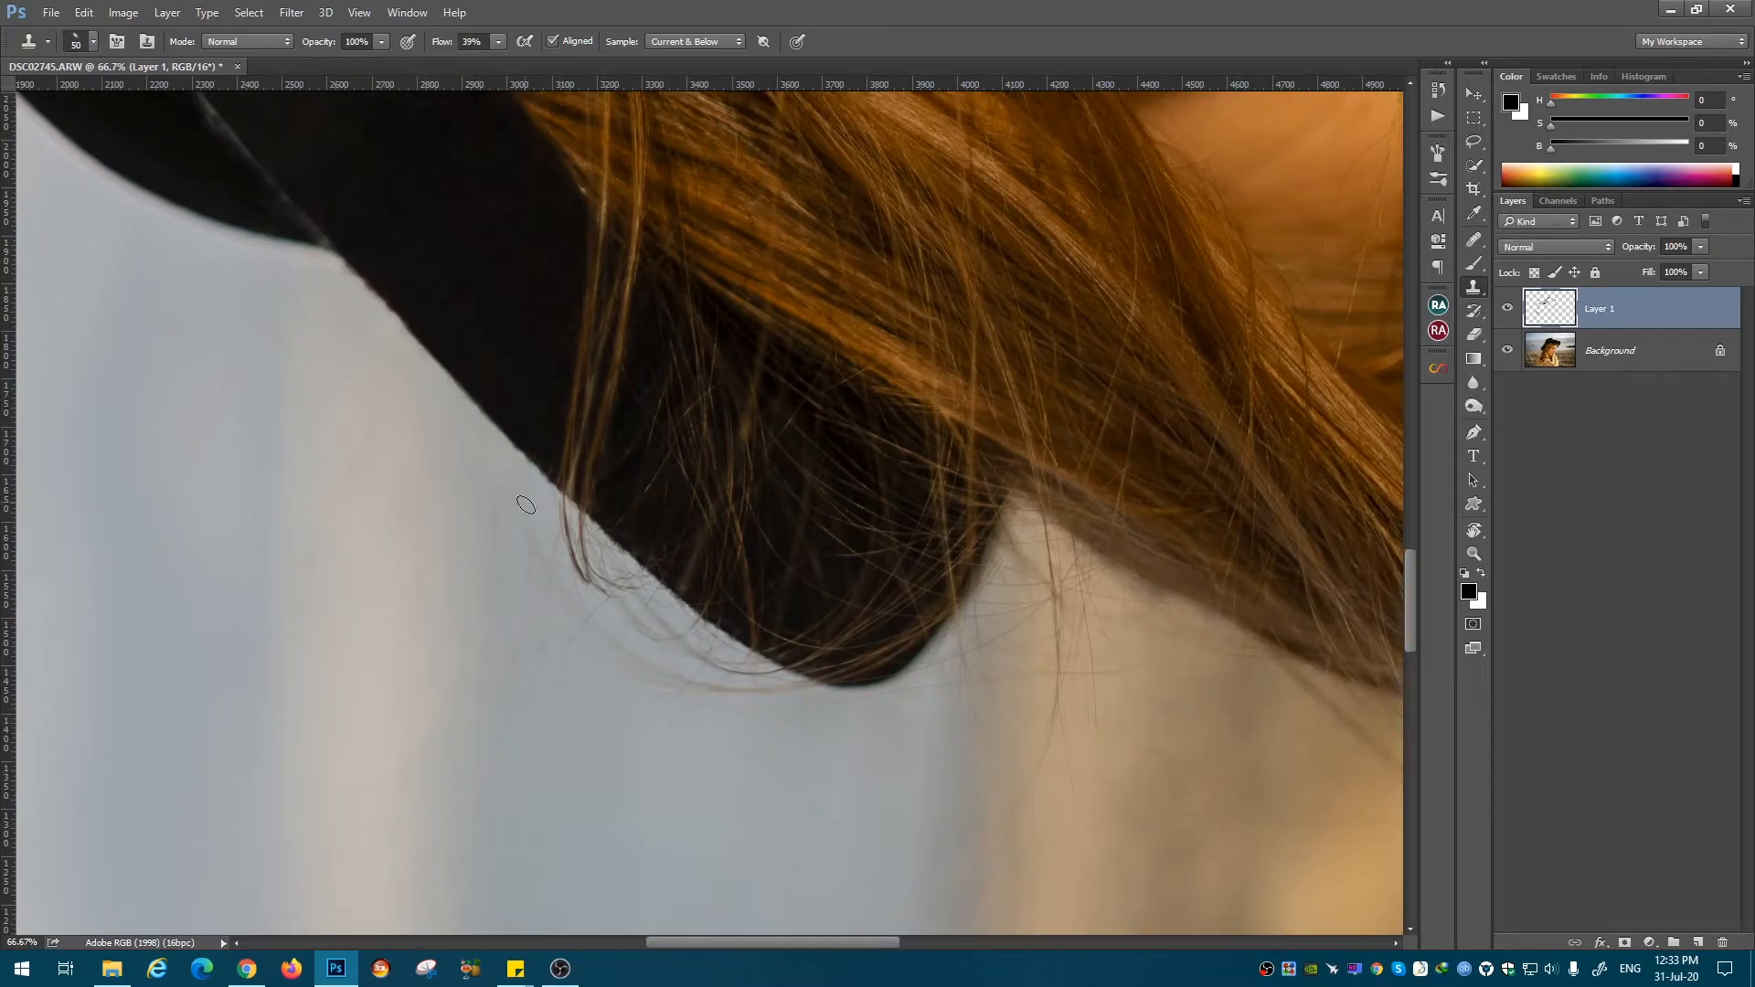
Step: Heal fine stray hairs in the blurred background just outside the hat brim with the Healing Brush at size 40
key("j")
mouse_move(662, 683)
left_mouse_down()
mouse_move(813, 692)
mouse_move(776, 699)
left_mouse_up()
left_click_drag(777, 762, 580, 705)
left_click_drag(324, 489, 485, 603)
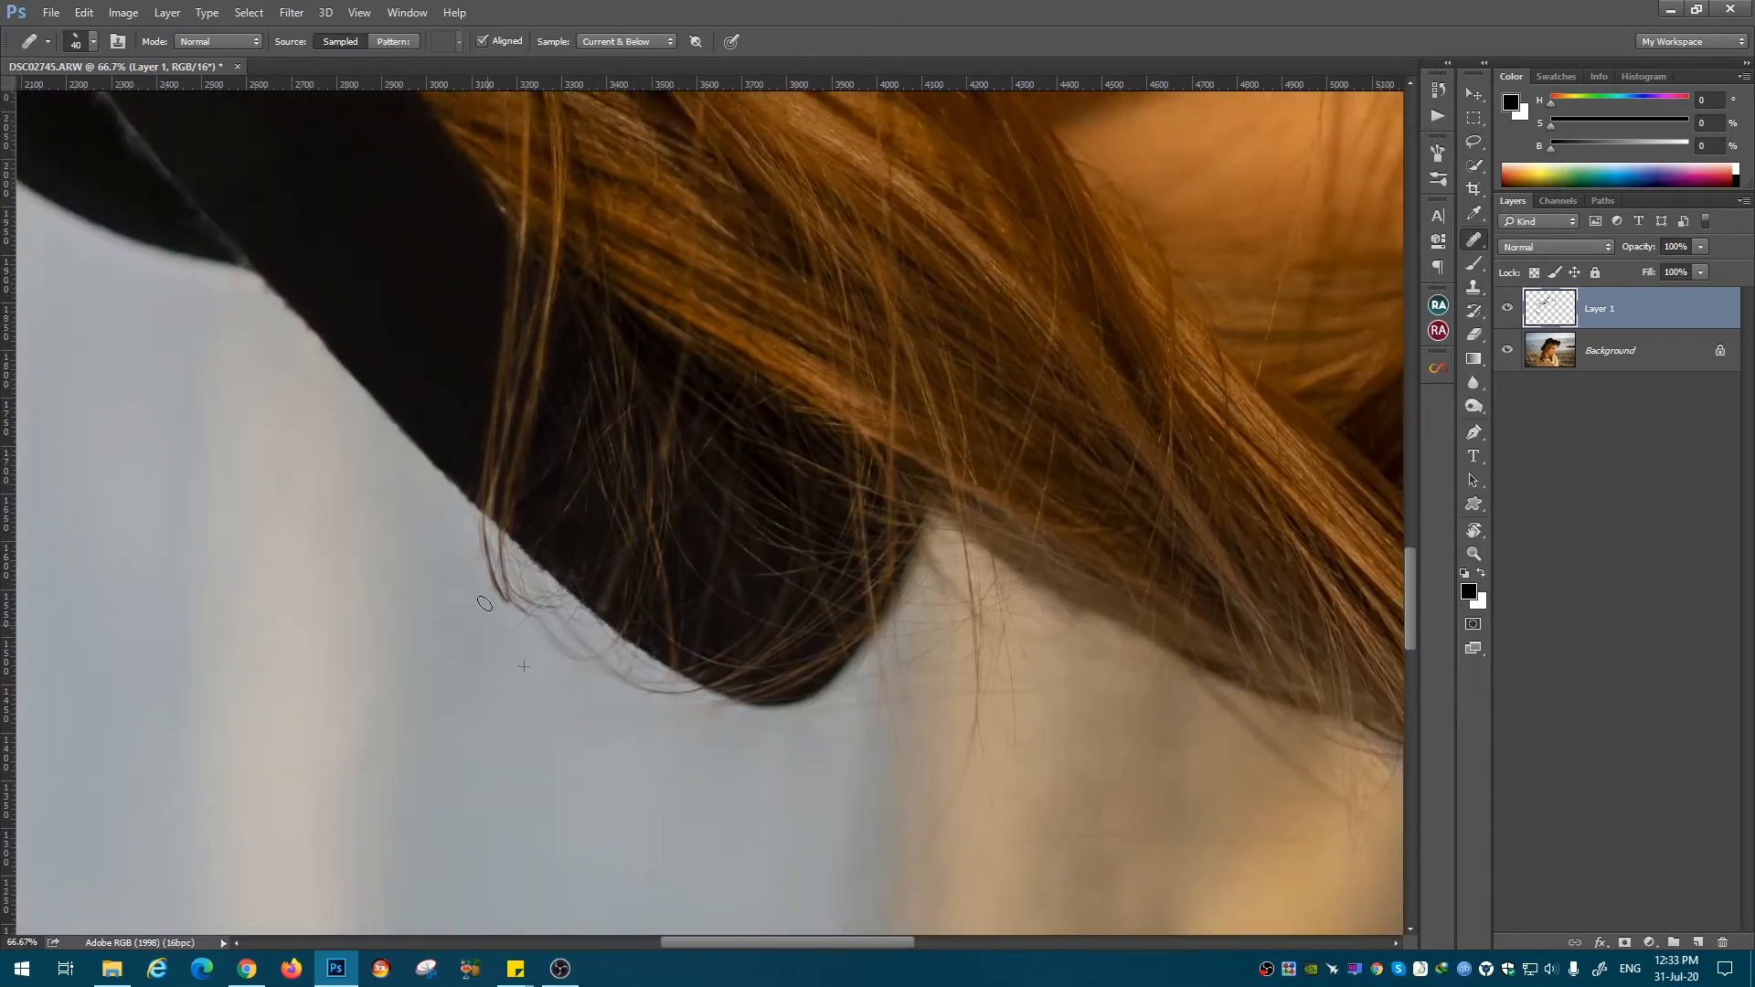
left_click_drag(335, 613, 247, 535)
Step: Smooth the blurred background beside the brim with the Clone Stamp at 3% flow and brush size 90
key("s")
left_click_drag(499, 48, 465, 58)
key("bracketright")
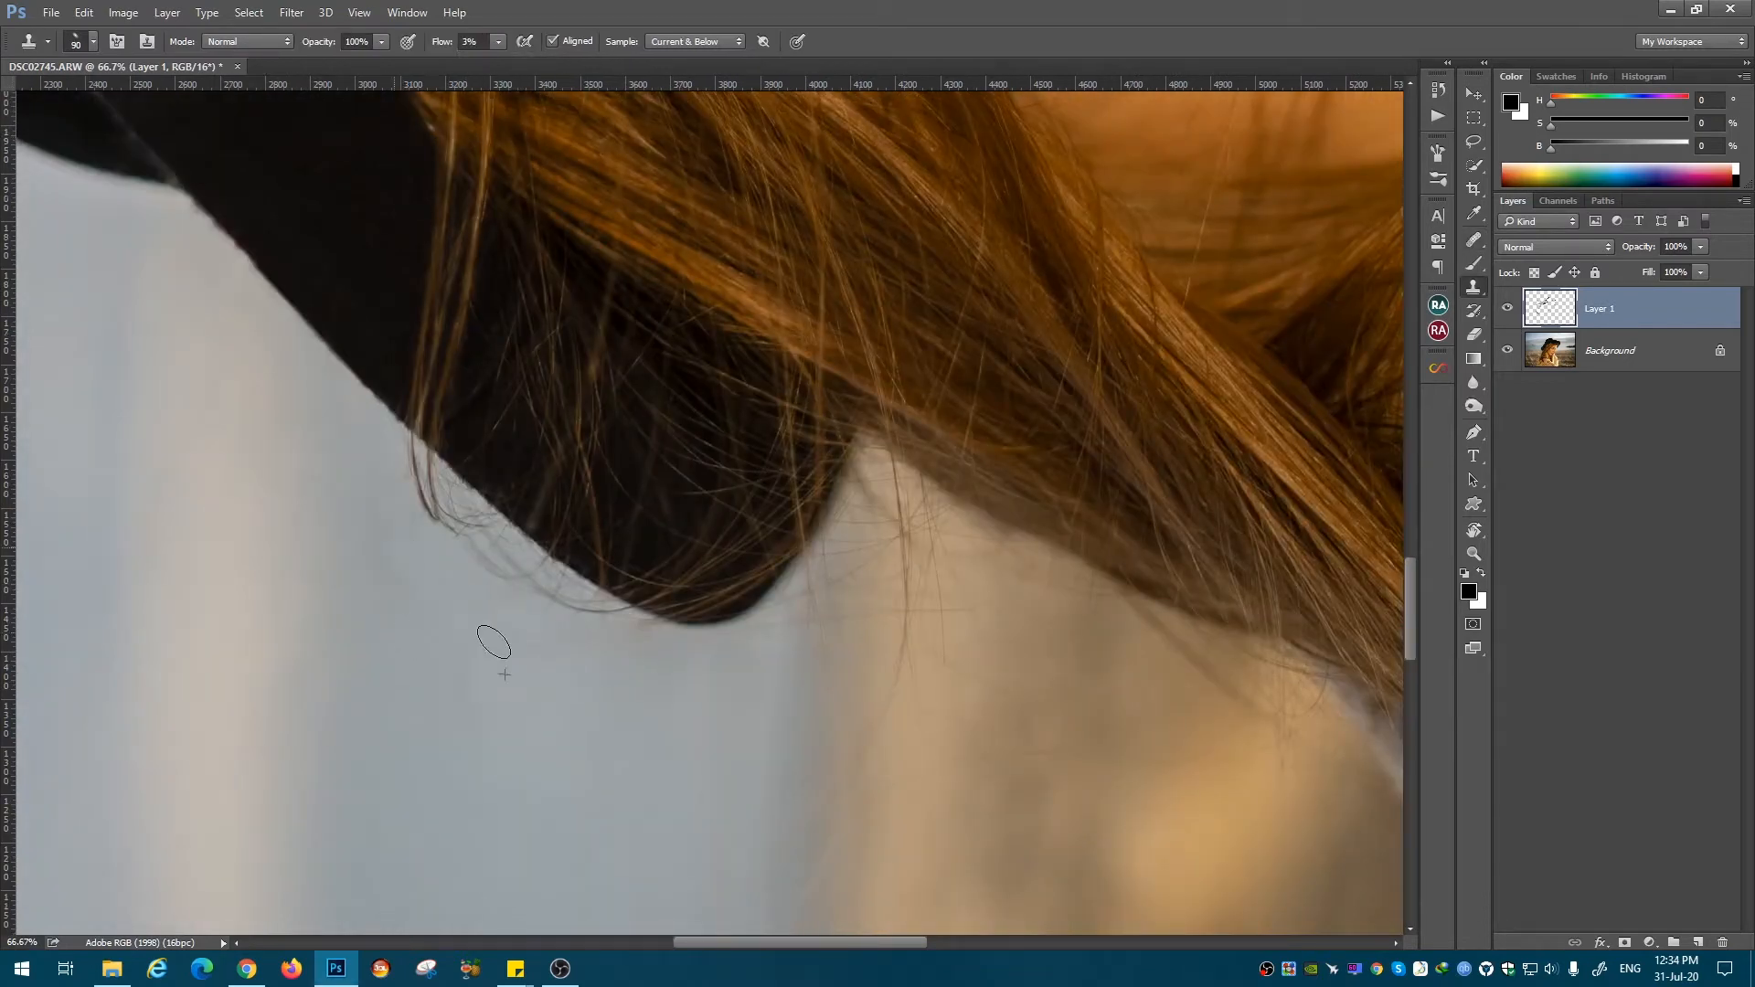
left_click_drag(366, 505, 415, 674)
left_click_drag(274, 457, 423, 647)
left_click_drag(274, 411, 392, 545)
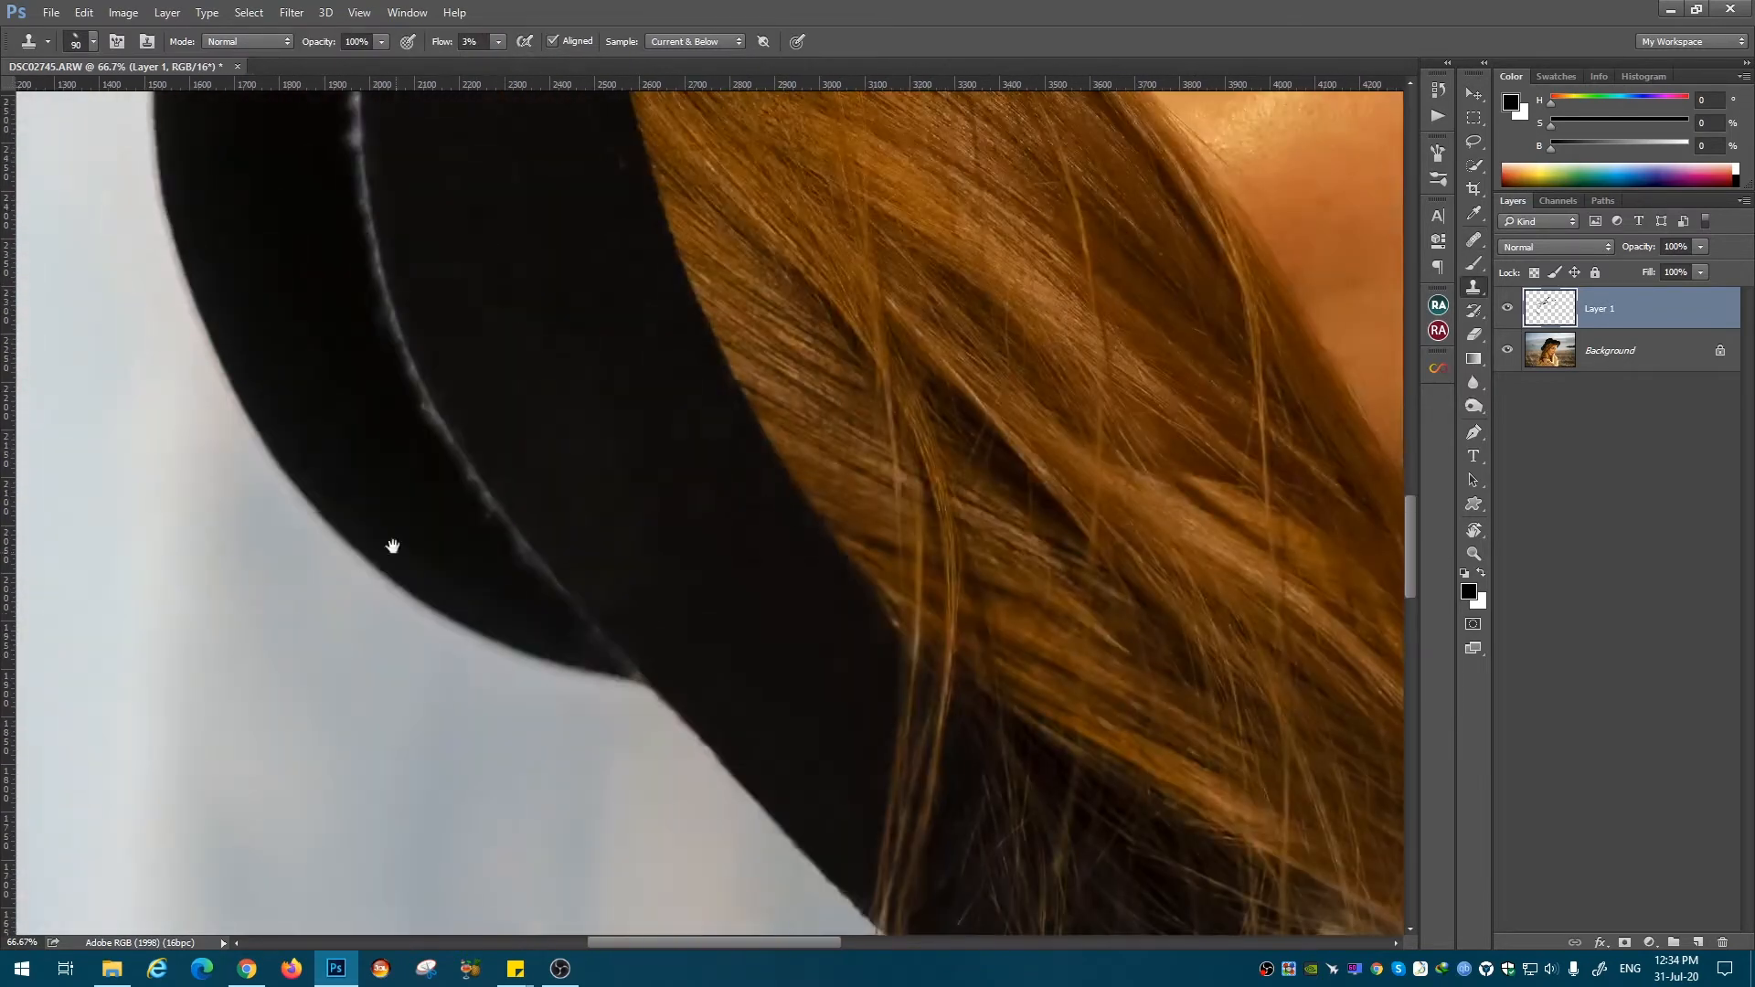
Step: Clone dark hat fabric along the crown and the brim's edge at 3% flow with brush size 60
left_click_drag(463, 497, 537, 662)
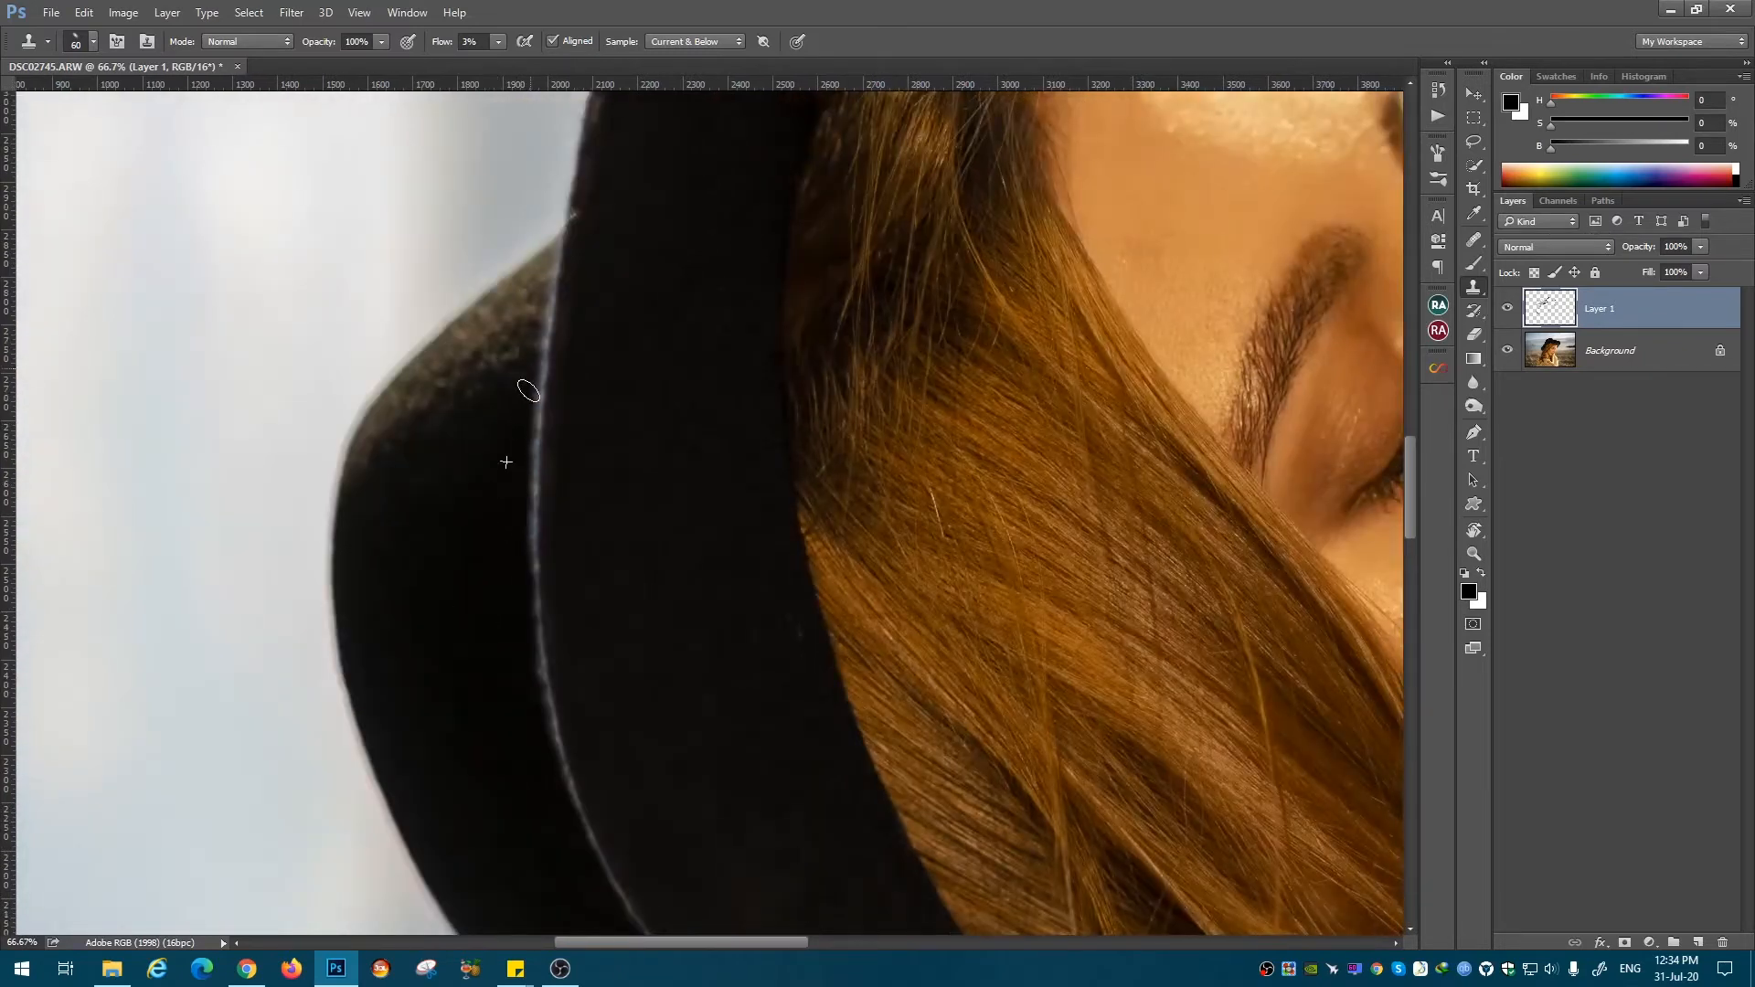
left_click_drag(643, 146, 567, 623)
left_click_drag(639, 300, 565, 428)
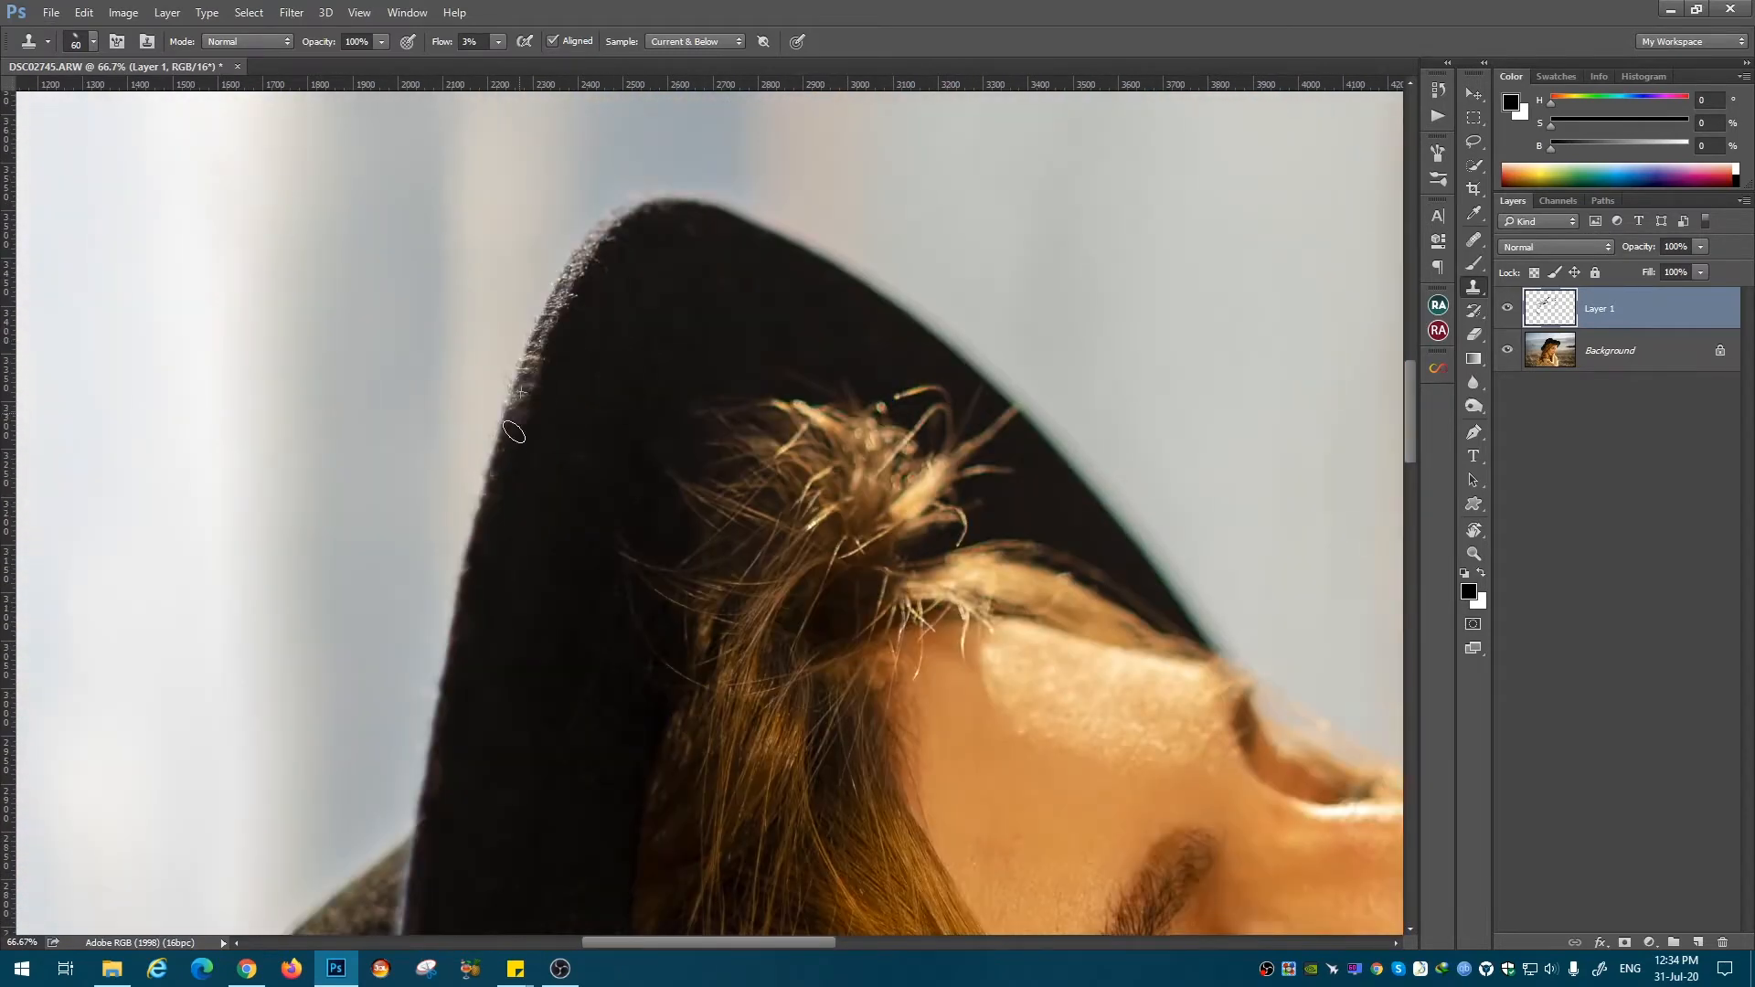
left_click_drag(557, 510, 533, 462)
left_click_drag(676, 244, 773, 436)
left_click_drag(842, 596, 734, 380)
Step: Heal stray hairs on the dark brim around the hair tuft above the forehead with the Healing Brush at size 30
key("j")
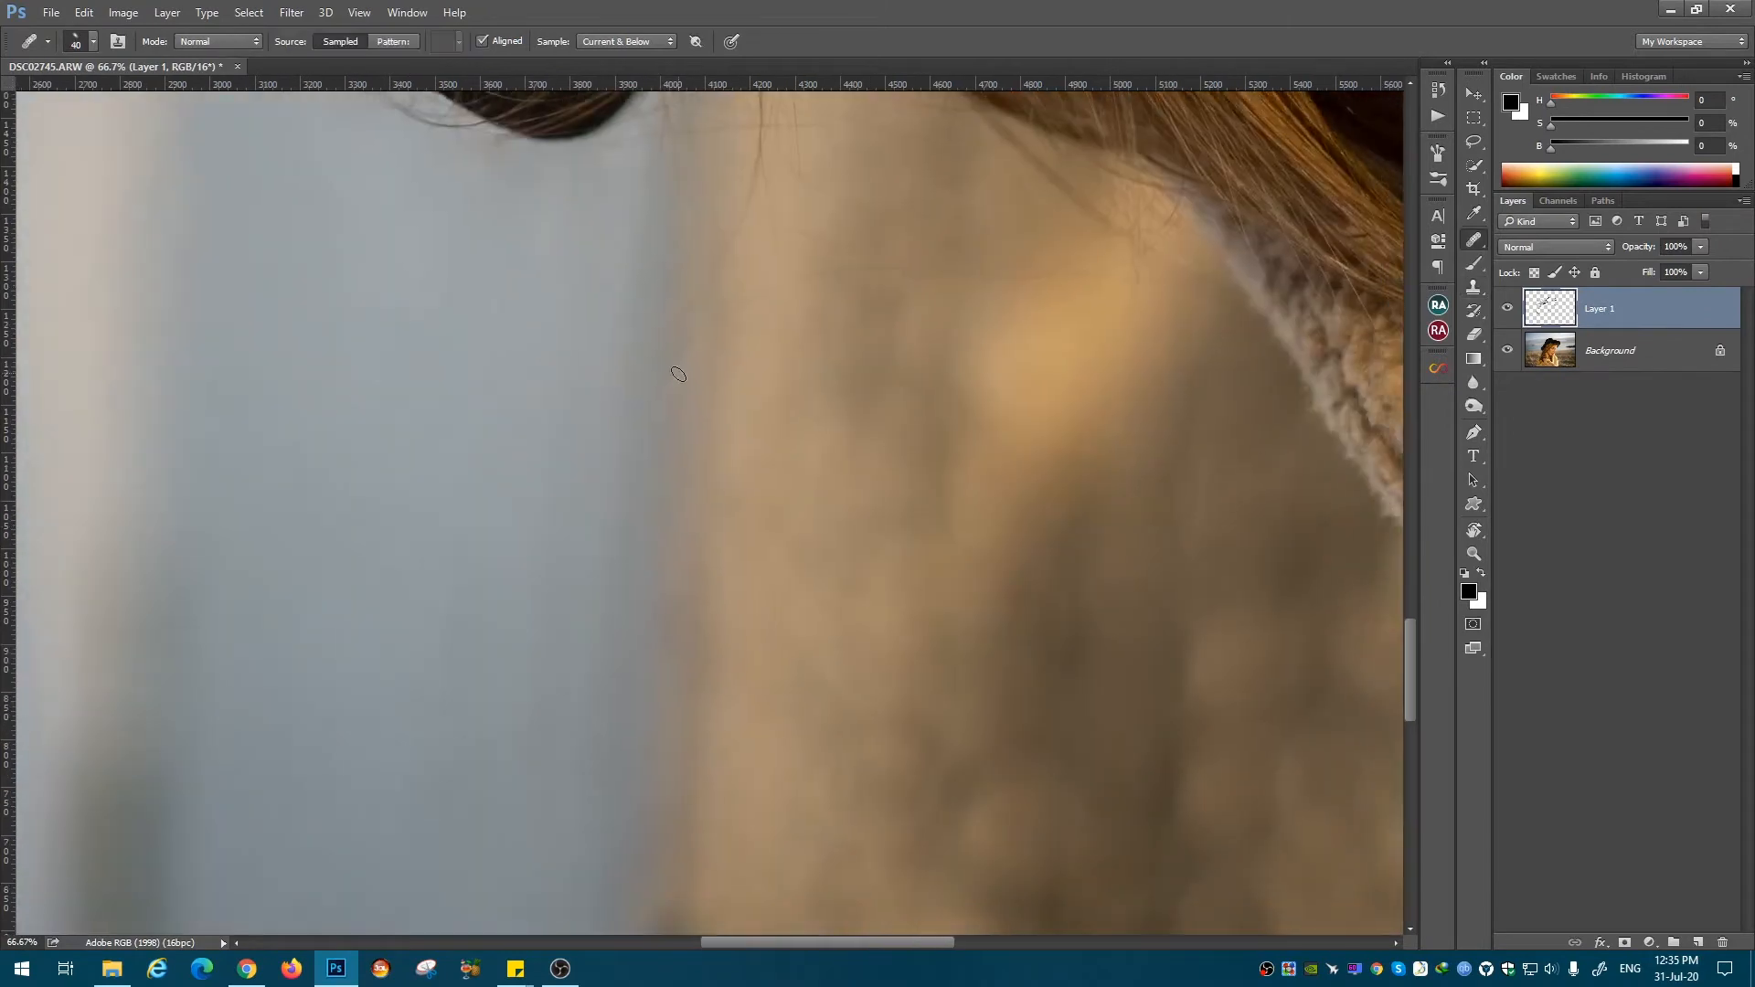
key("ctrl+minus")
key("ctrl+minus")
key("ctrl+minus")
left_click_drag(585, 238, 663, 608)
key("ctrl+plus")
key("ctrl+plus")
key("ctrl+plus")
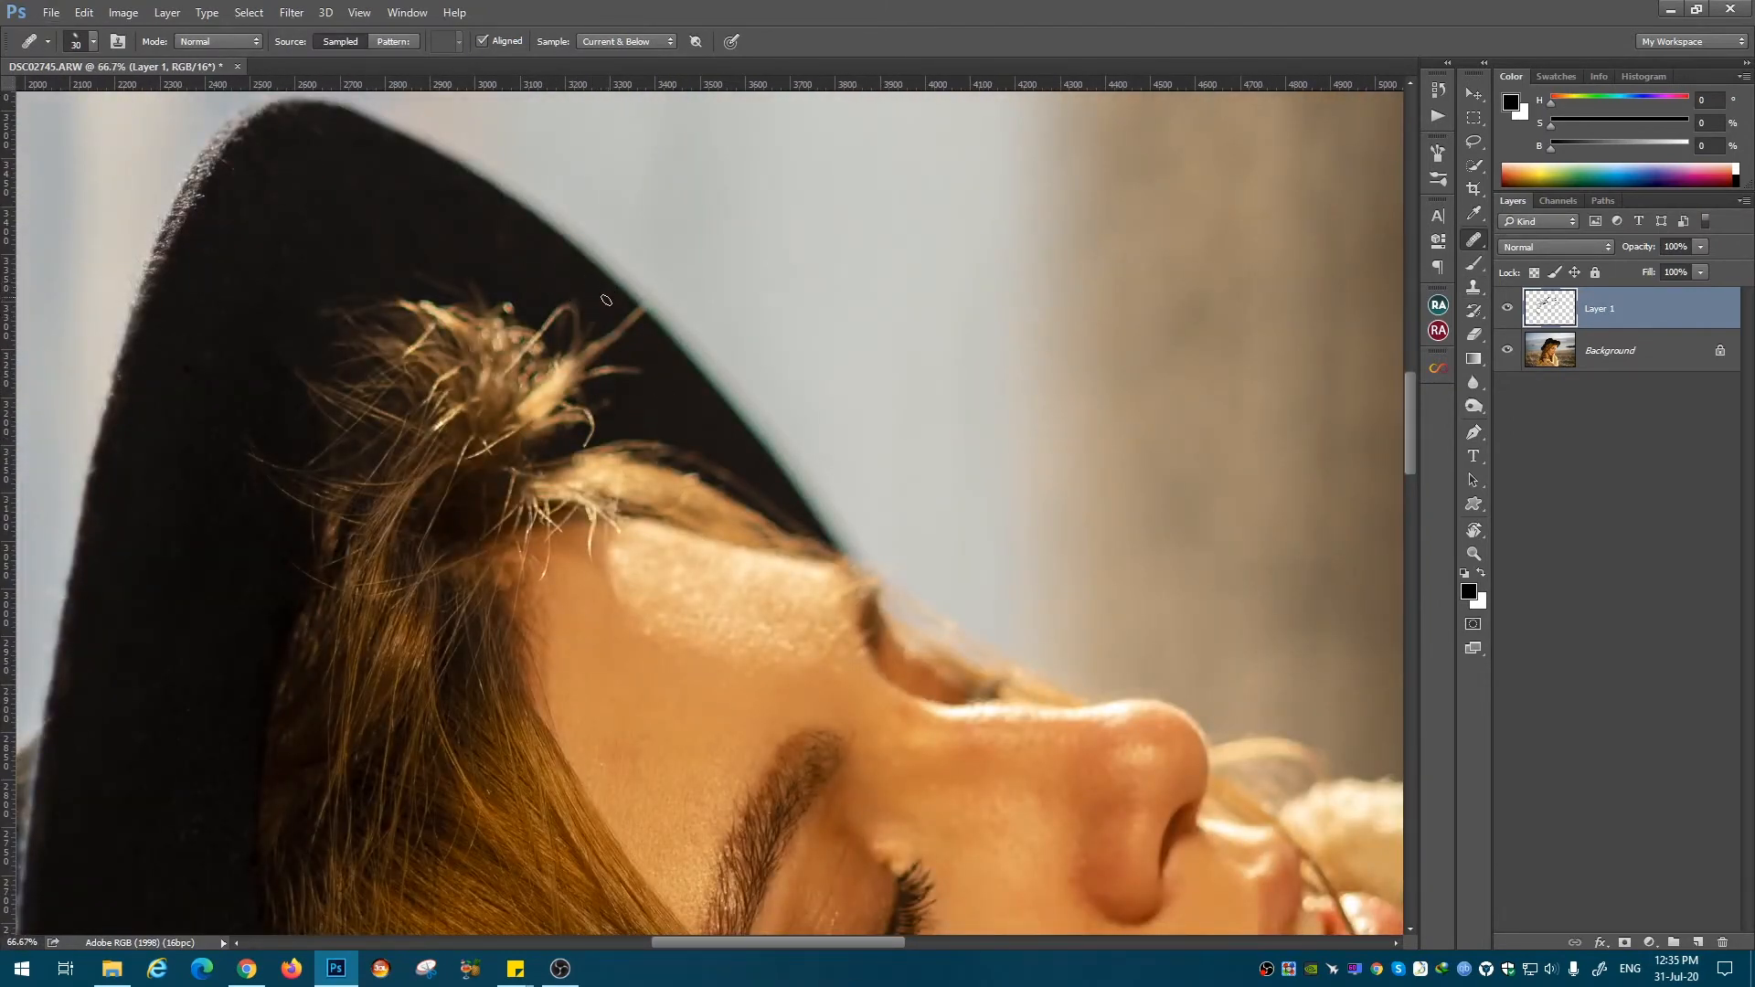
key("bracketleft")
left_click_drag(472, 277, 654, 206)
left_click_drag(434, 369, 425, 368)
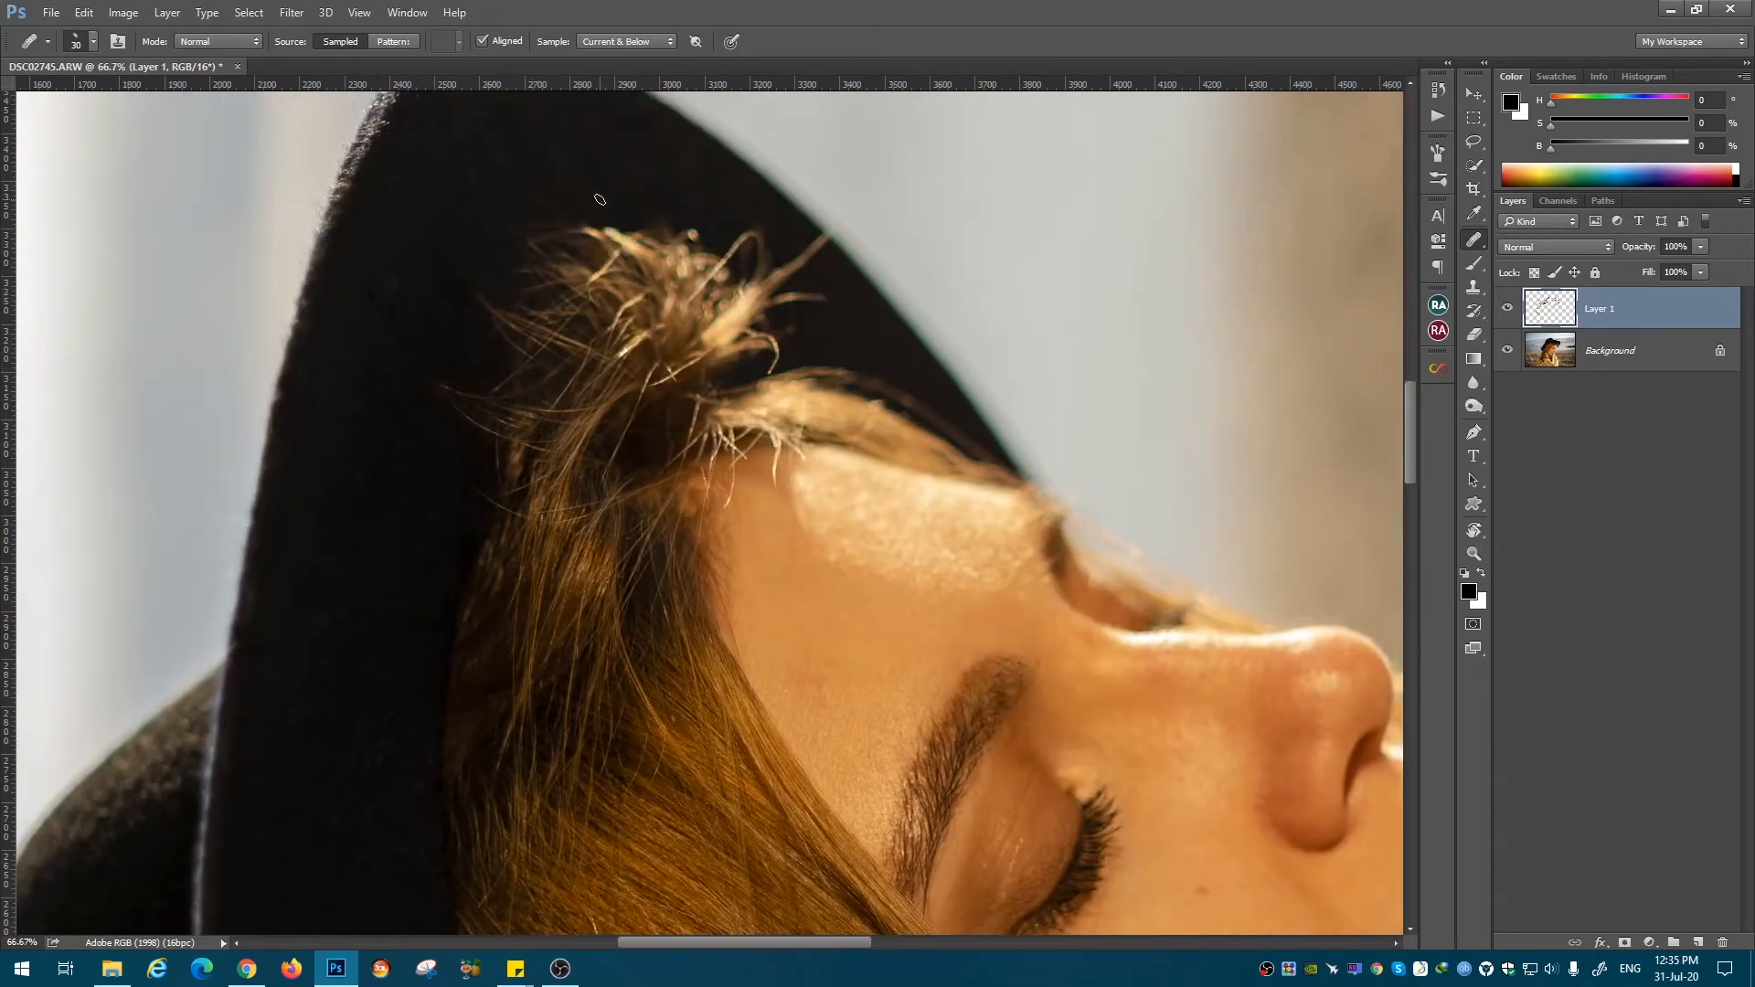
Step: Clone dark fabric over the wispy hair ends around the tuft under the brim at 3% flow and size 60
key("s")
left_click(525, 198, "alt")
mouse_move(546, 211)
left_mouse_down()
mouse_move(518, 201)
mouse_move(432, 503)
left_mouse_up()
left_click(441, 268, "alt")
left_click(489, 380, "alt")
mouse_move(449, 266)
left_mouse_down()
mouse_move(487, 411)
mouse_move(563, 330)
left_mouse_up()
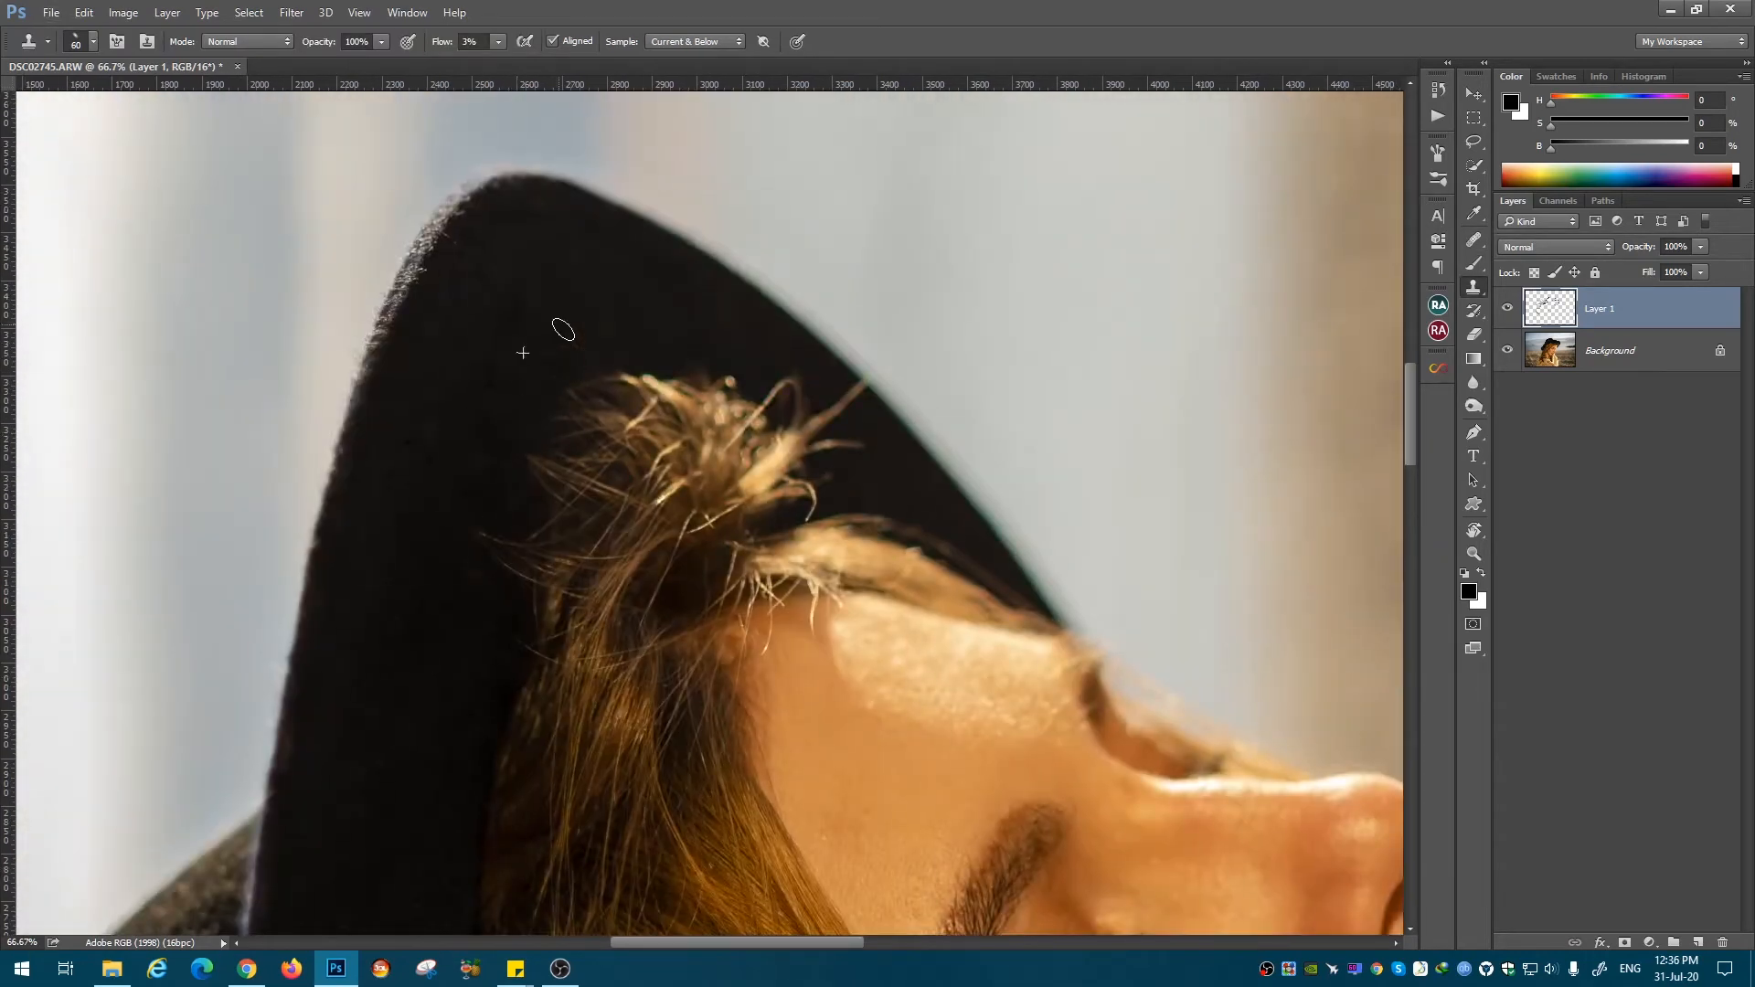
mouse_move(727, 544)
left_mouse_down()
mouse_move(540, 274)
mouse_move(501, 176)
left_mouse_up()
Step: Heal small blemishes on the face, jaw and neck with the Healing Brush at size 30
key("j")
left_click_drag(814, 658, 607, 396)
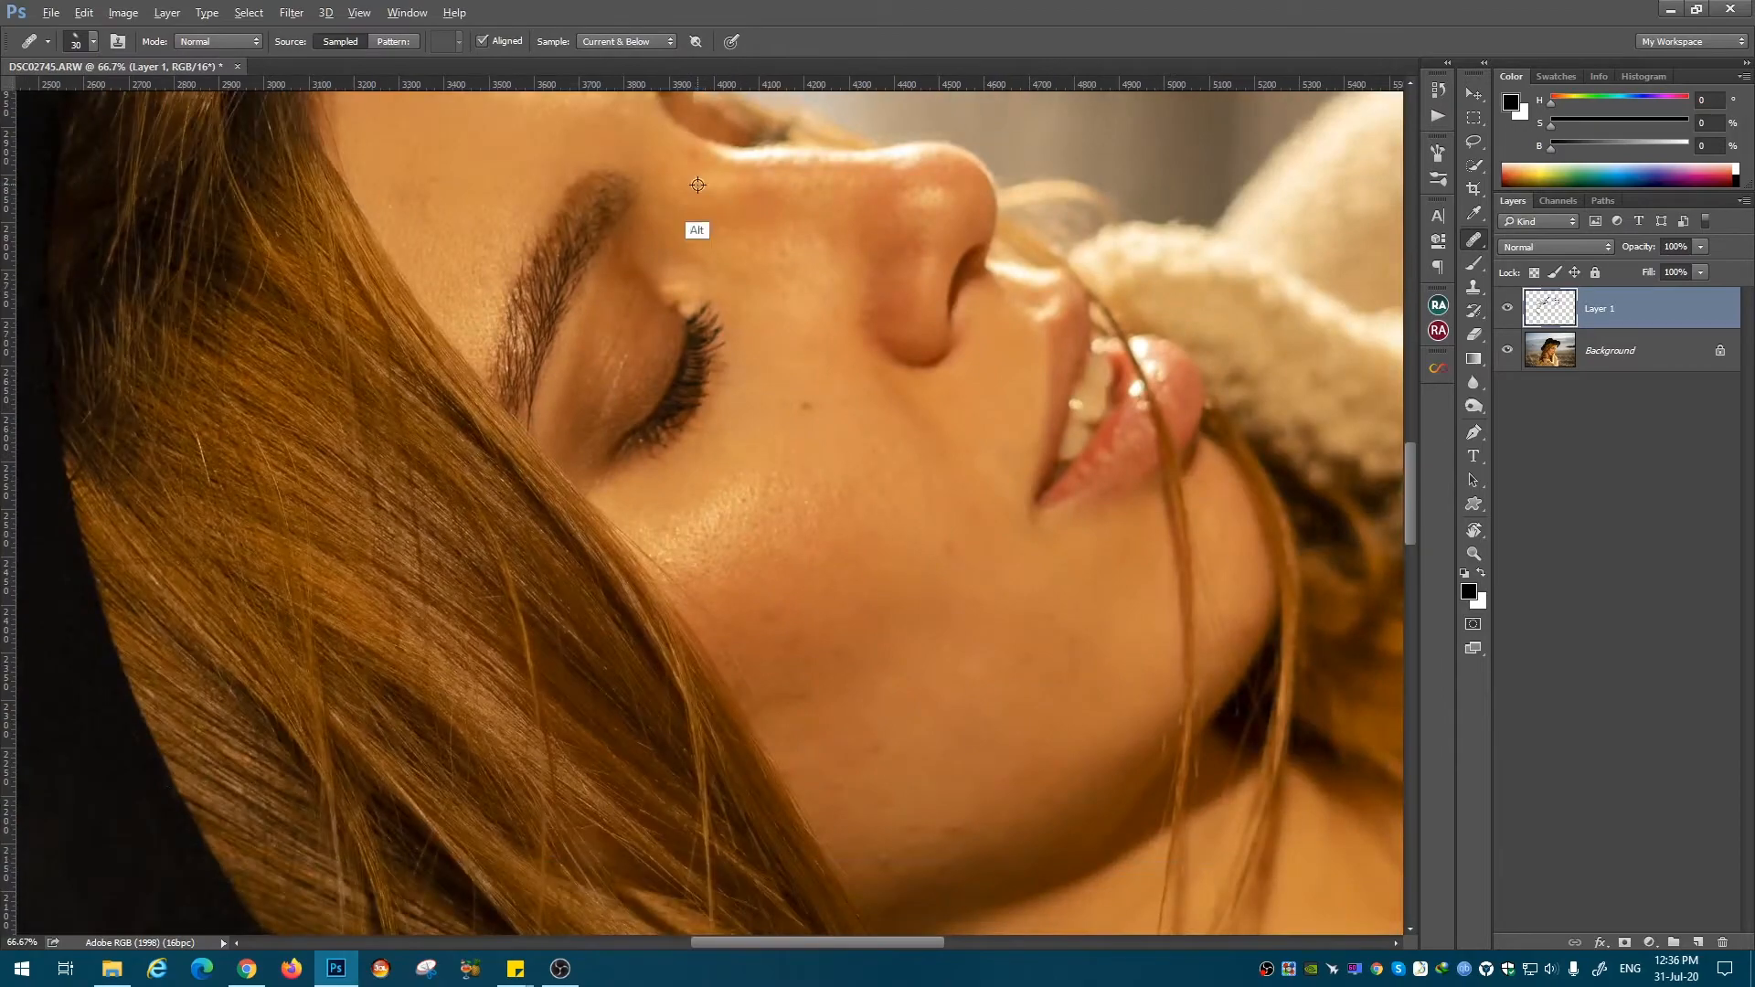
left_click_drag(836, 317, 791, 228)
left_click_drag(843, 773, 708, 489)
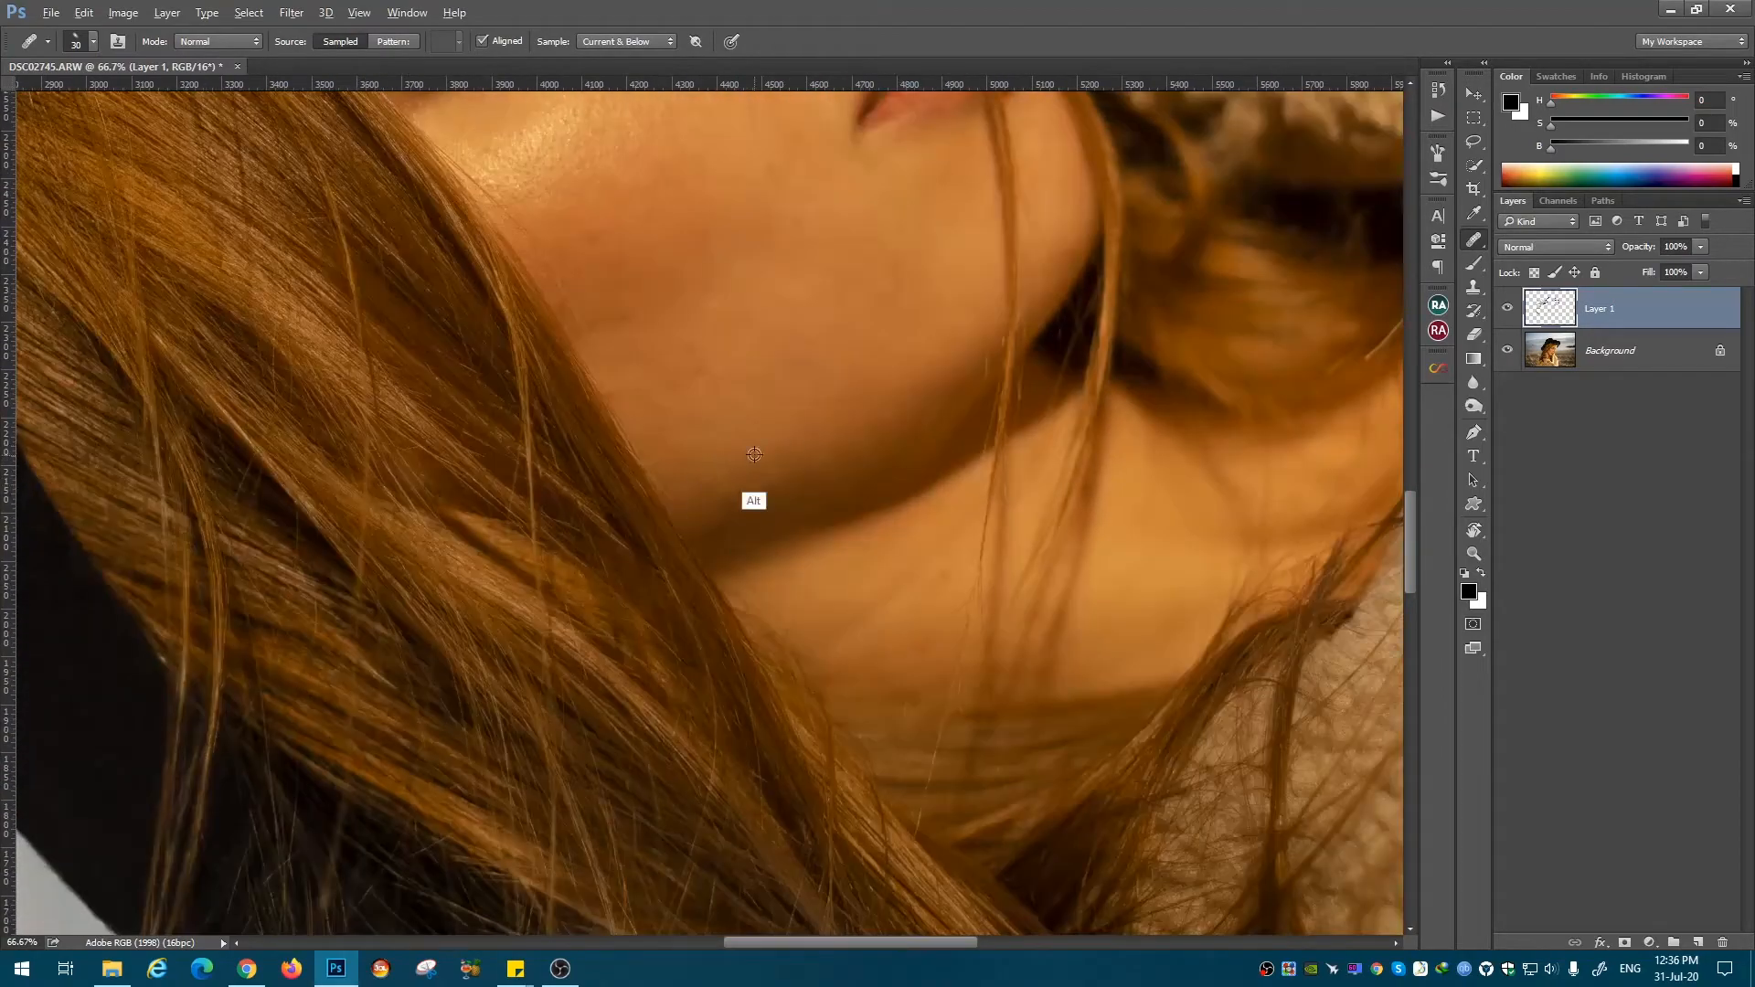
mouse_move(631, 375)
left_mouse_down()
mouse_move(710, 521)
mouse_move(482, 487)
mouse_move(497, 52)
left_mouse_up()
Step: Set the Healing Brush to Darken mode at size 20 and heal the bright stray hairs near the neck and forehead tuft
key("[")
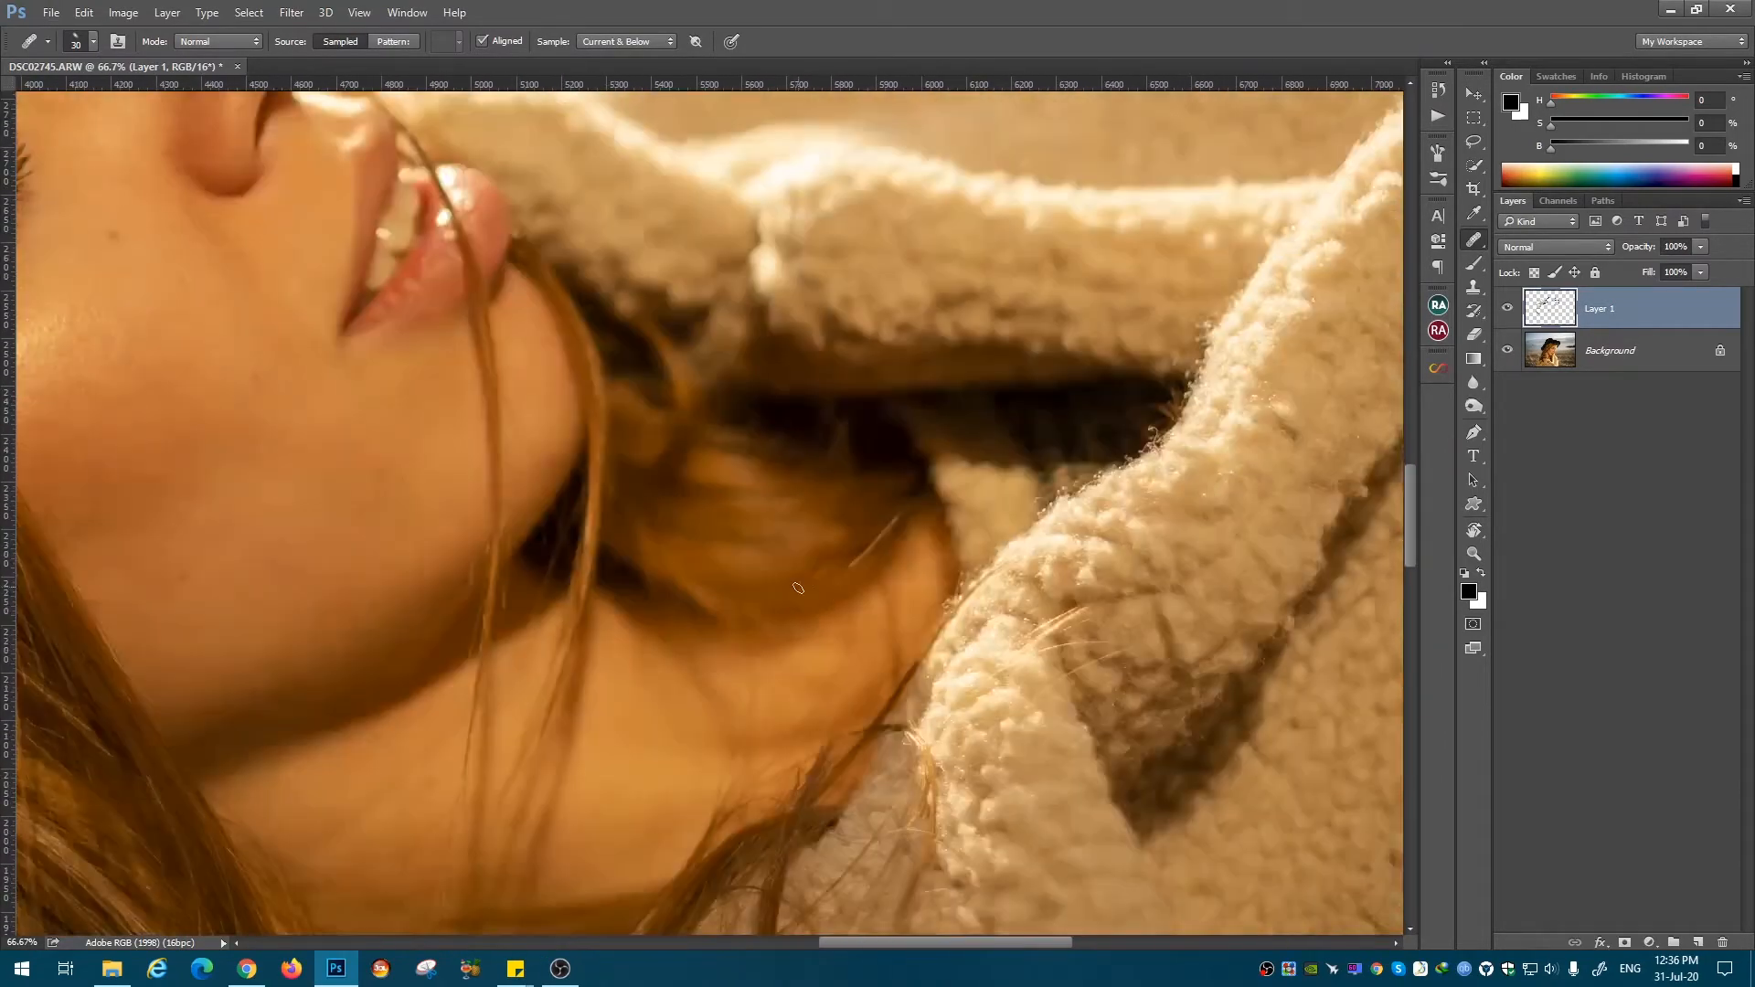
left_click(218, 42)
left_click(206, 113)
left_click_drag(869, 778, 936, 435)
left_click_drag(332, 274, 1090, 787)
scroll(380, 403, "up", 5)
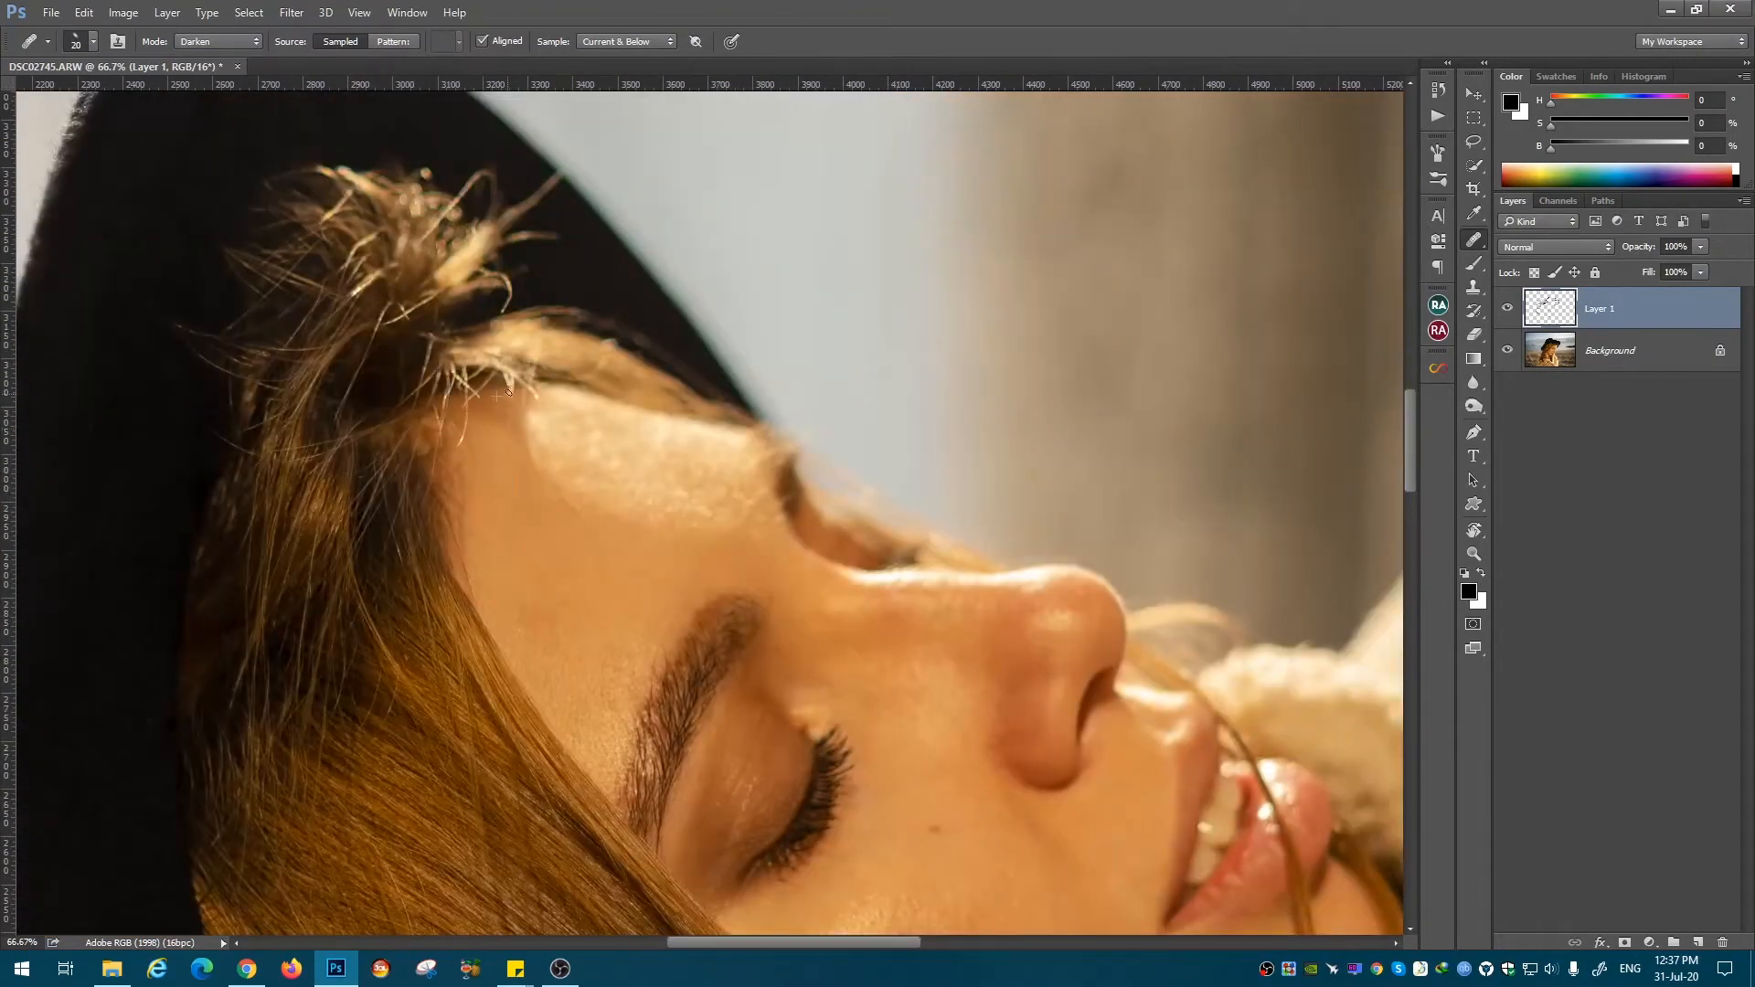
left_click_drag(432, 161, 536, 222)
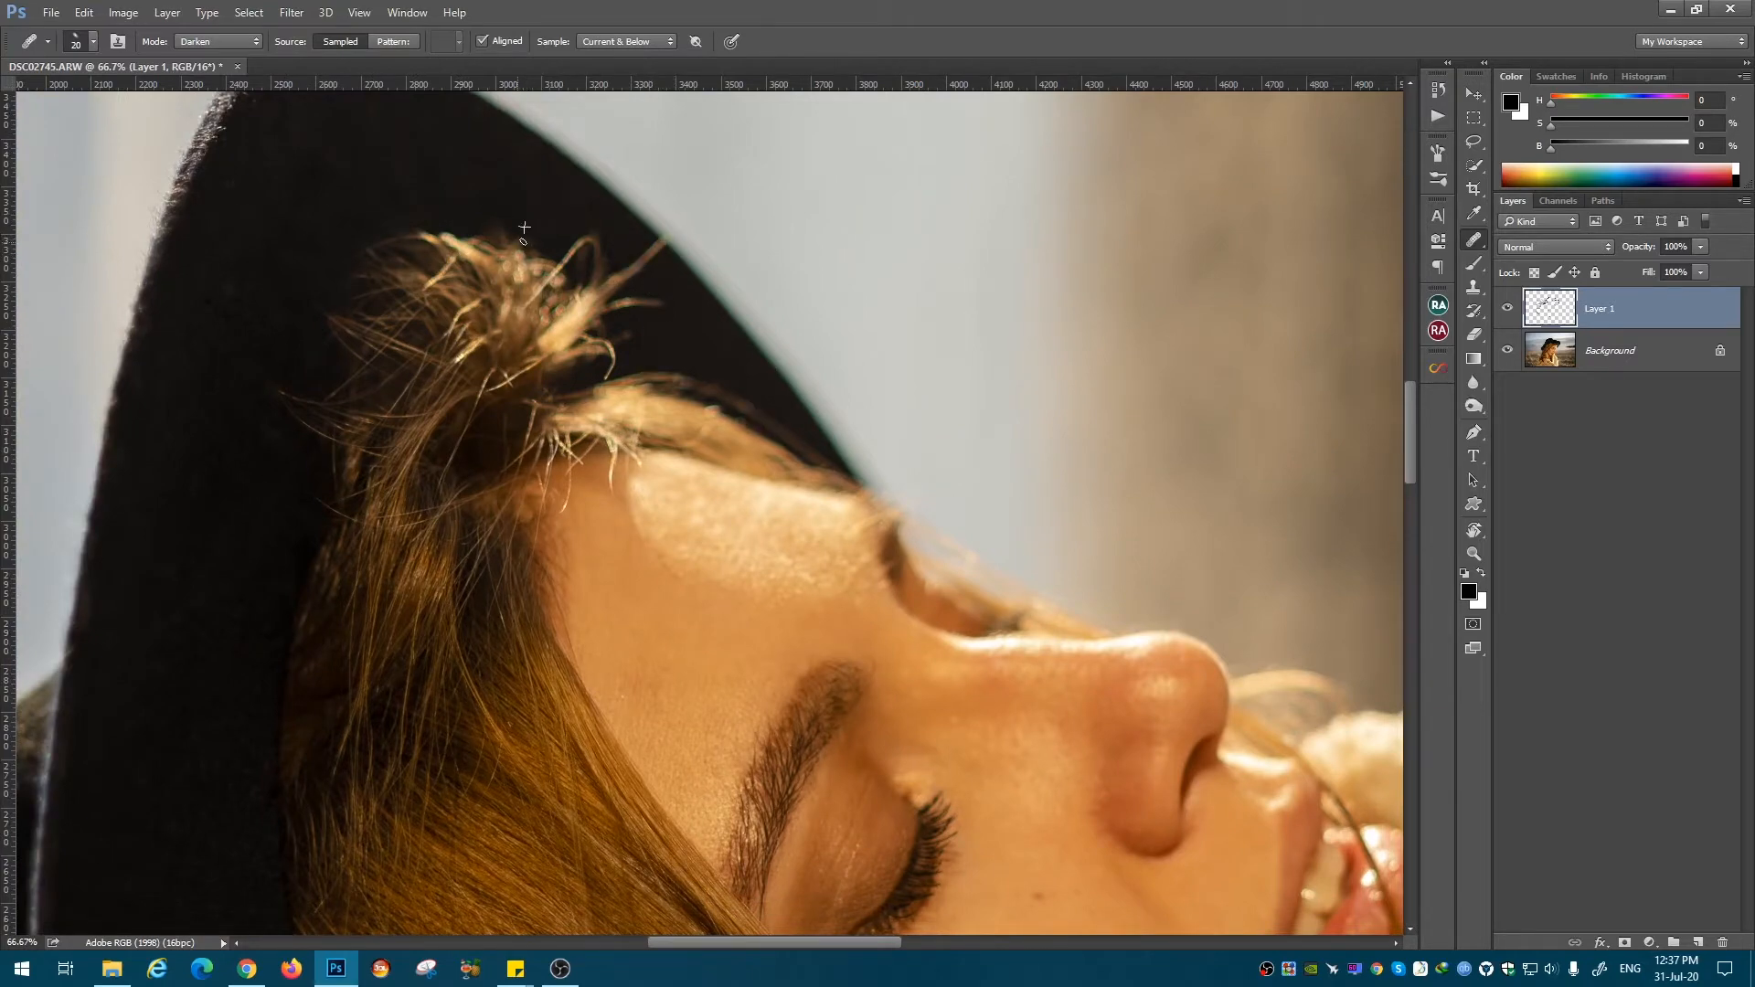
Step: Heal the bright spots in the blurred sand beside the coat with the Healing Brush in Darken mode at size 200
key("s")
key("ctrl+minus")
key("ctrl+minus")
key("ctrl+minus")
key("ctrl+minus")
key("ctrl+minus")
key("Escape")
key("ctrl+plus")
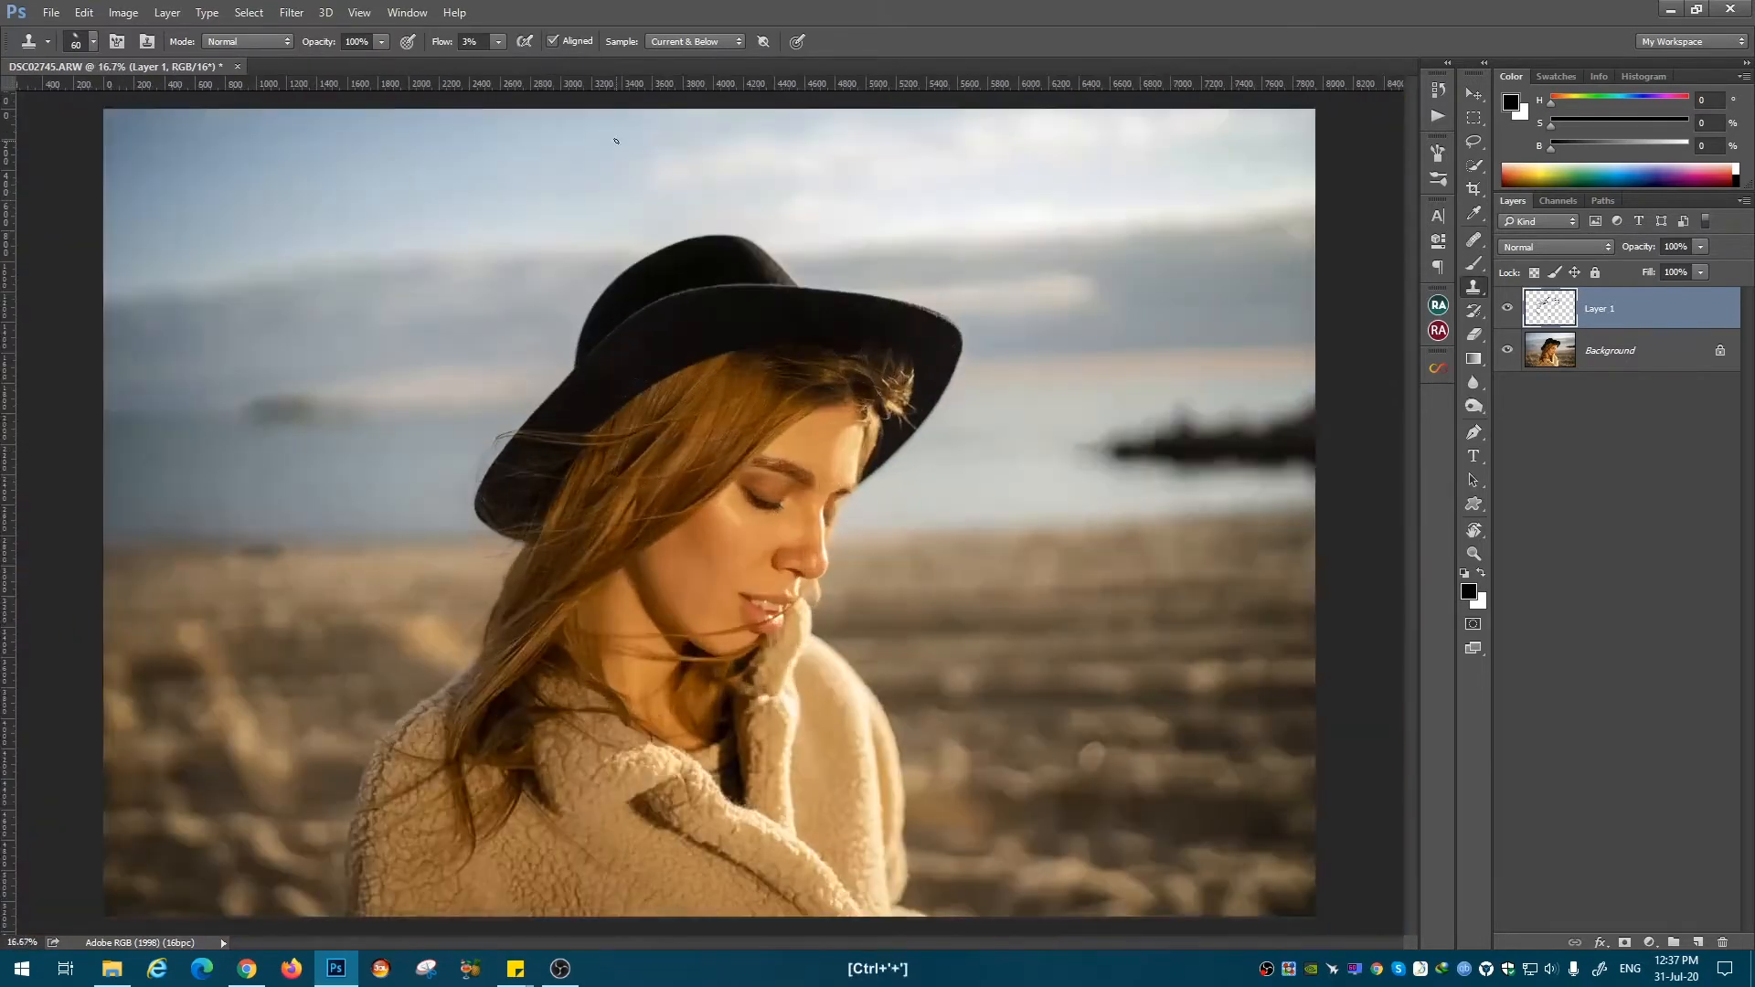
key("j")
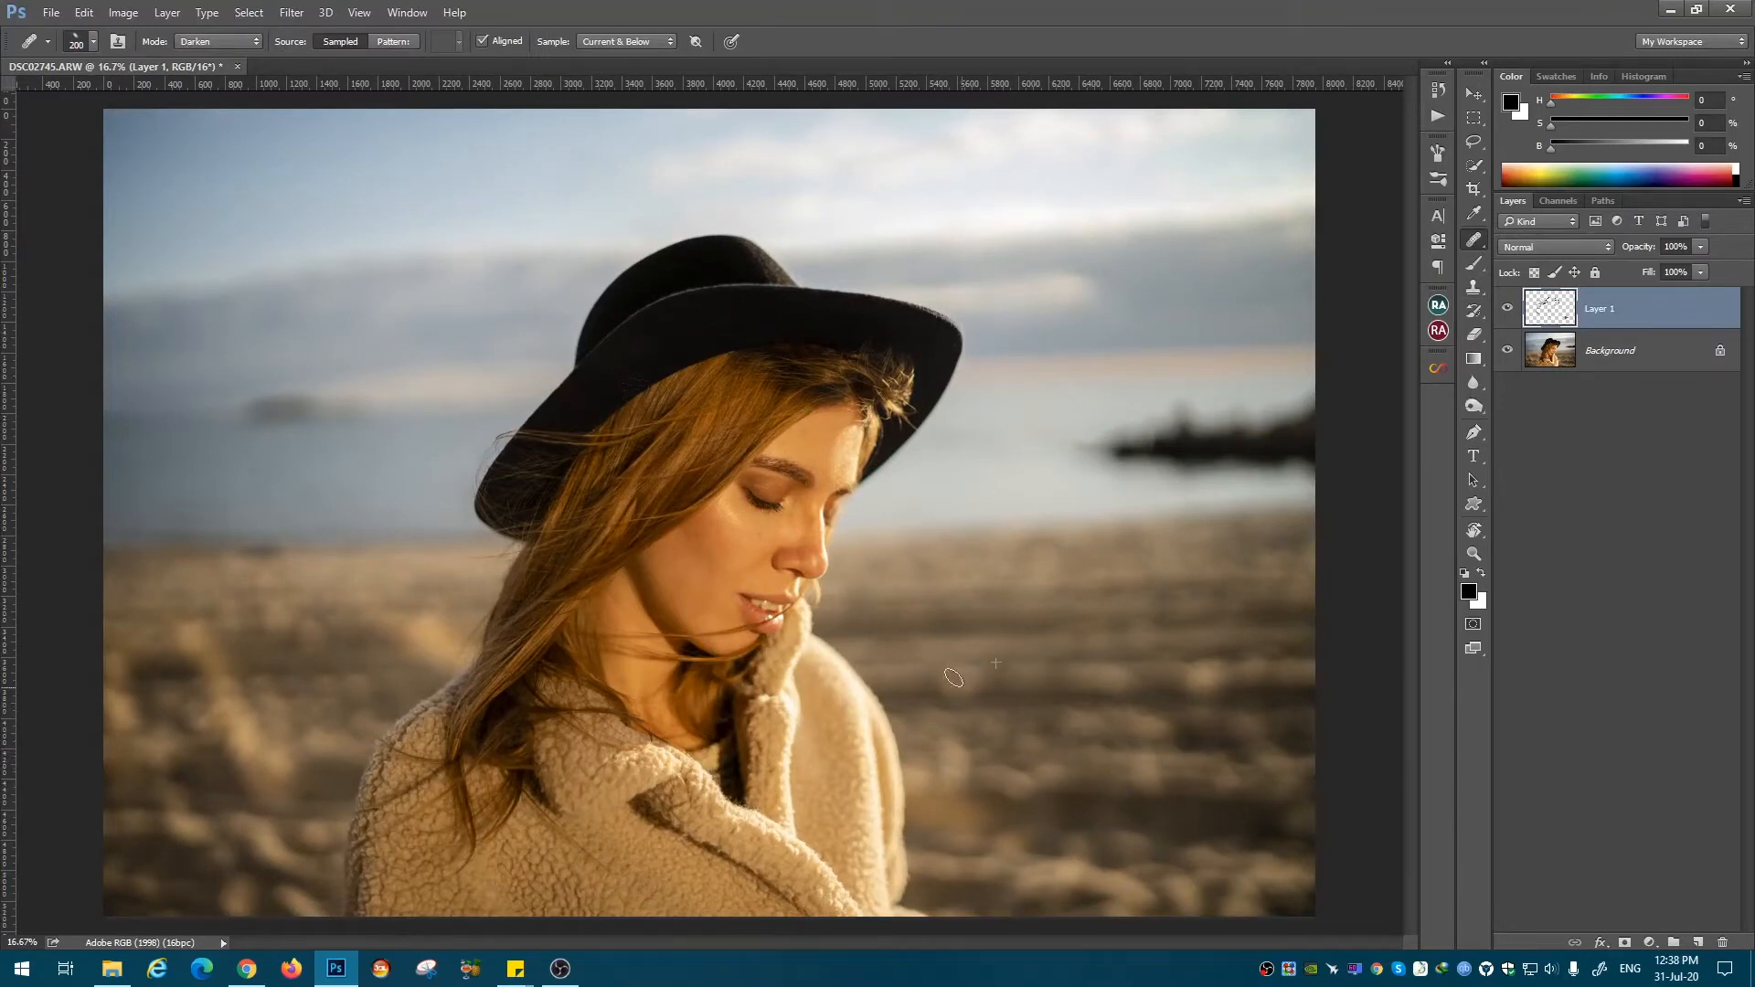
key("ctrl+alt")
Step: Run the saved actions that add the Adv Dodge & Burn and Brightness layer groups above the retouching layer
left_click(1554, 411)
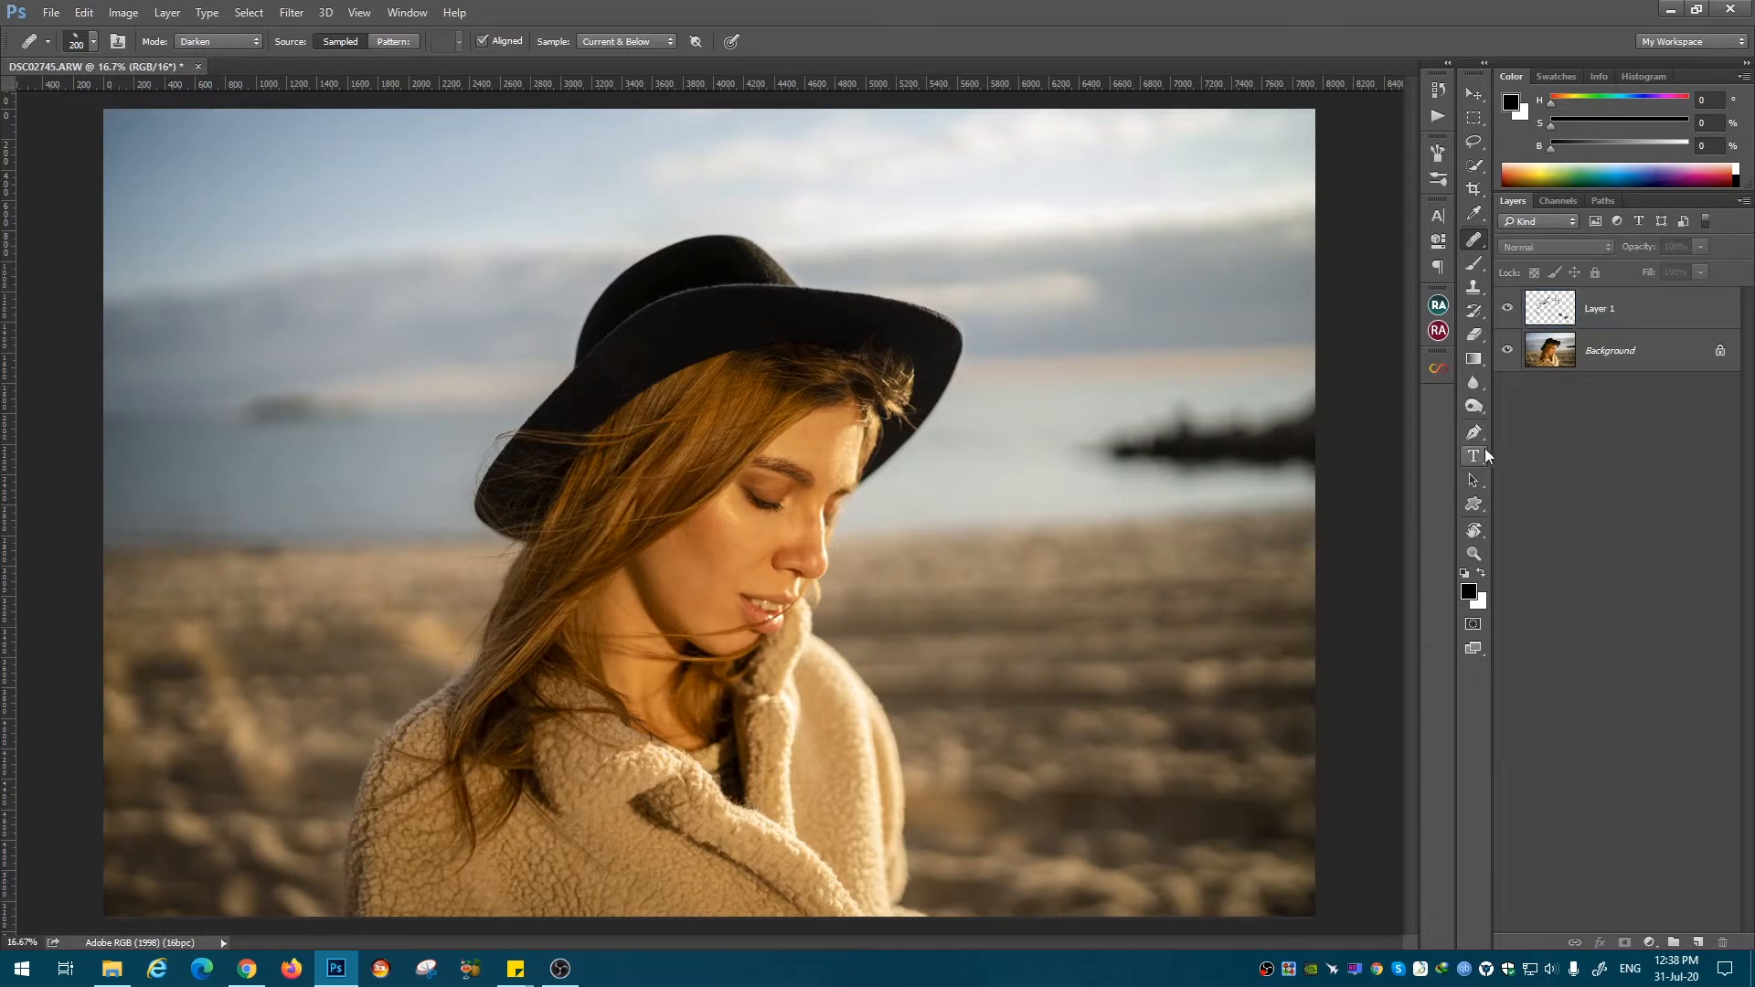
left_click(1438, 117)
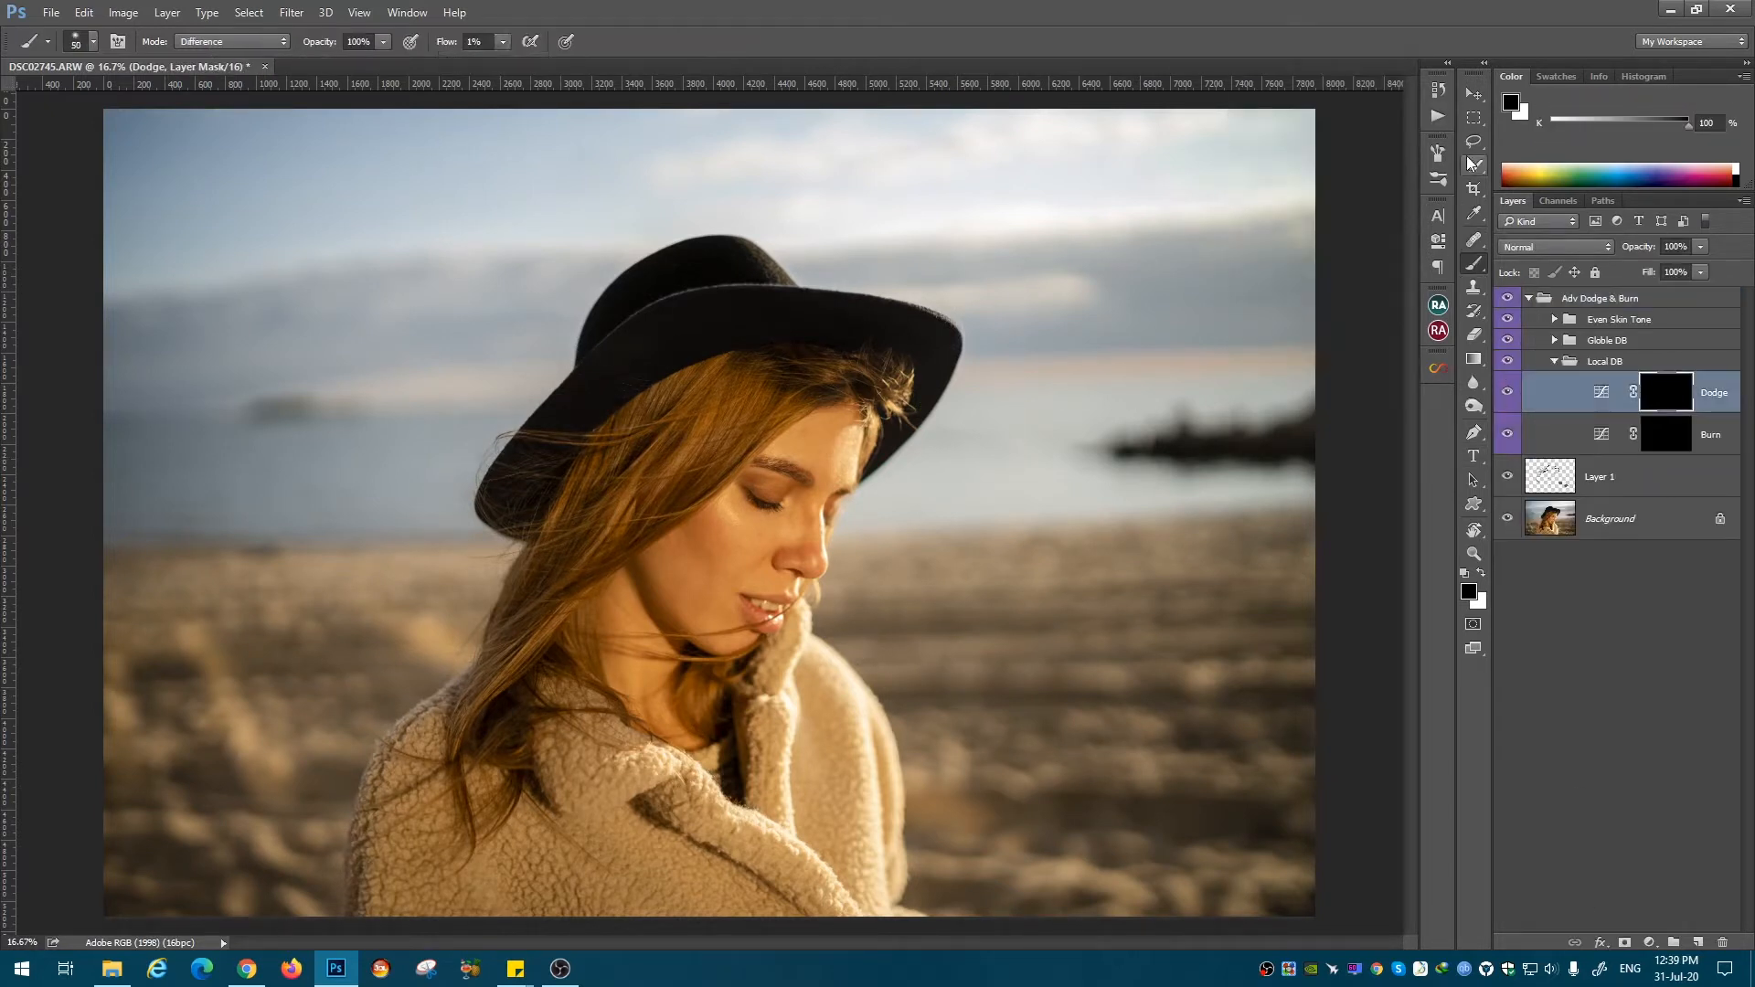
left_click(1319, 248)
left_click(1305, 342)
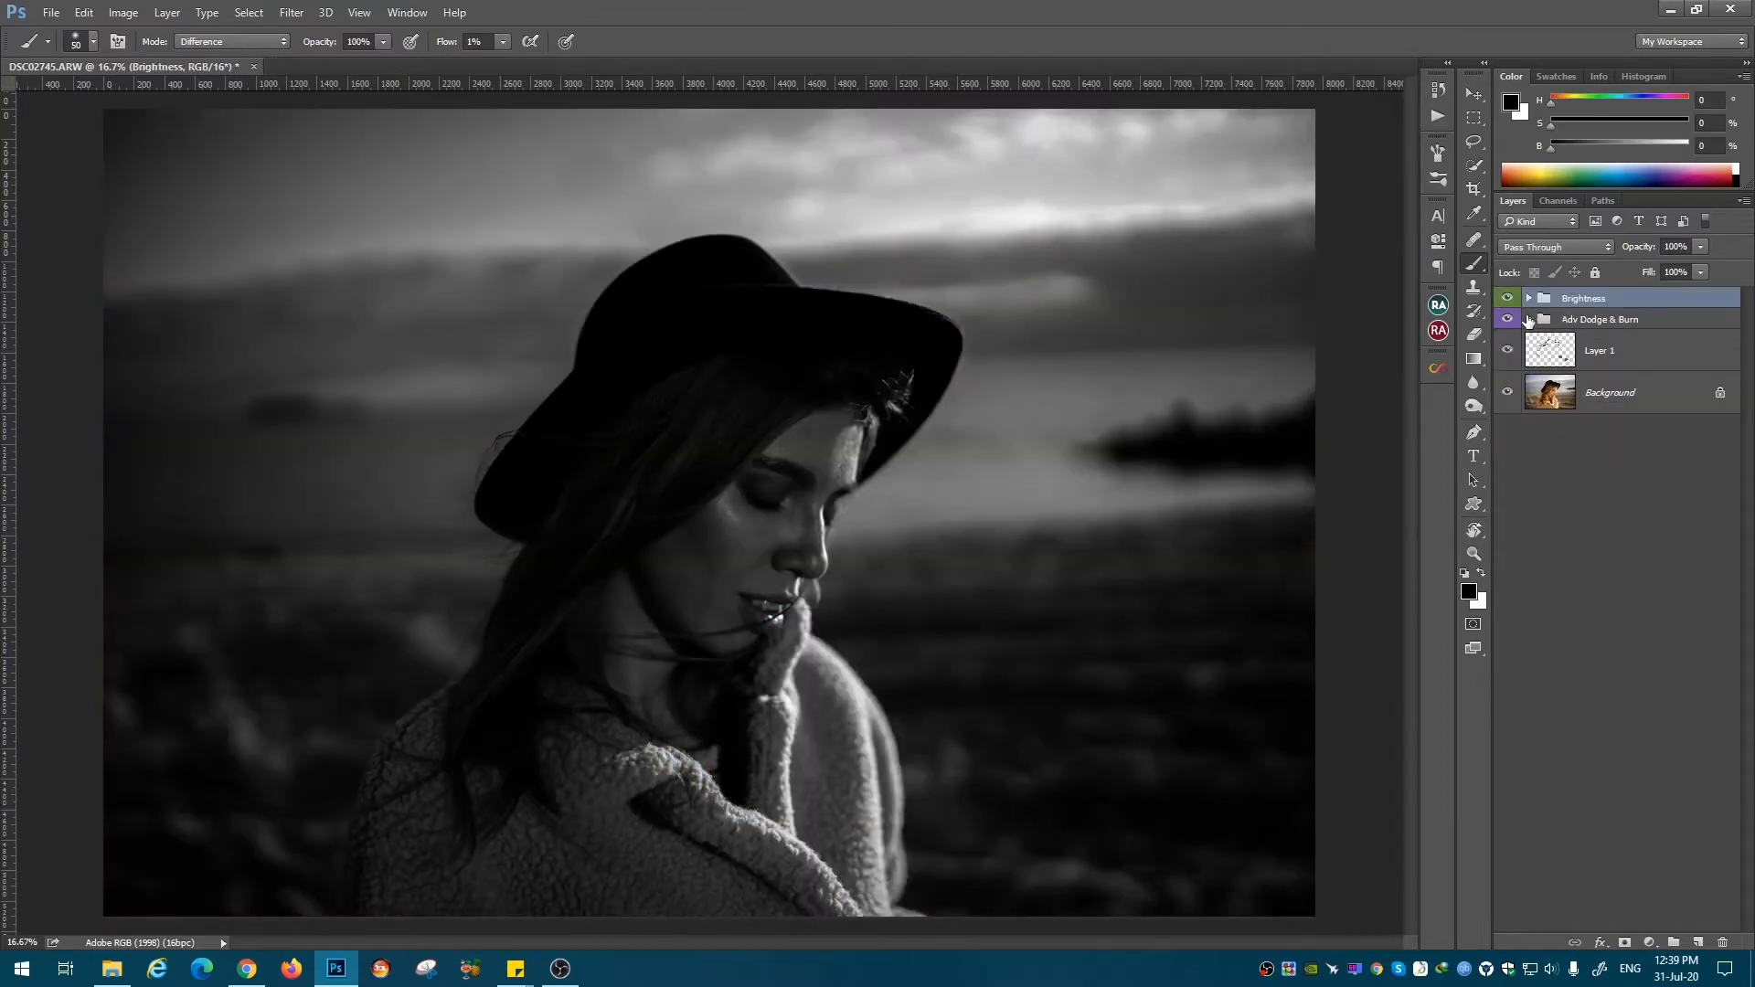
Step: Lighten dark patches on the forehead and nose by painting white on the Dodge mask at 1% flow and size 30
key("ctrl+plus")
key("ctrl+plus")
key("ctrl+plus")
scroll(1062, 416, "down", 2)
scroll(879, 443, "up", 5)
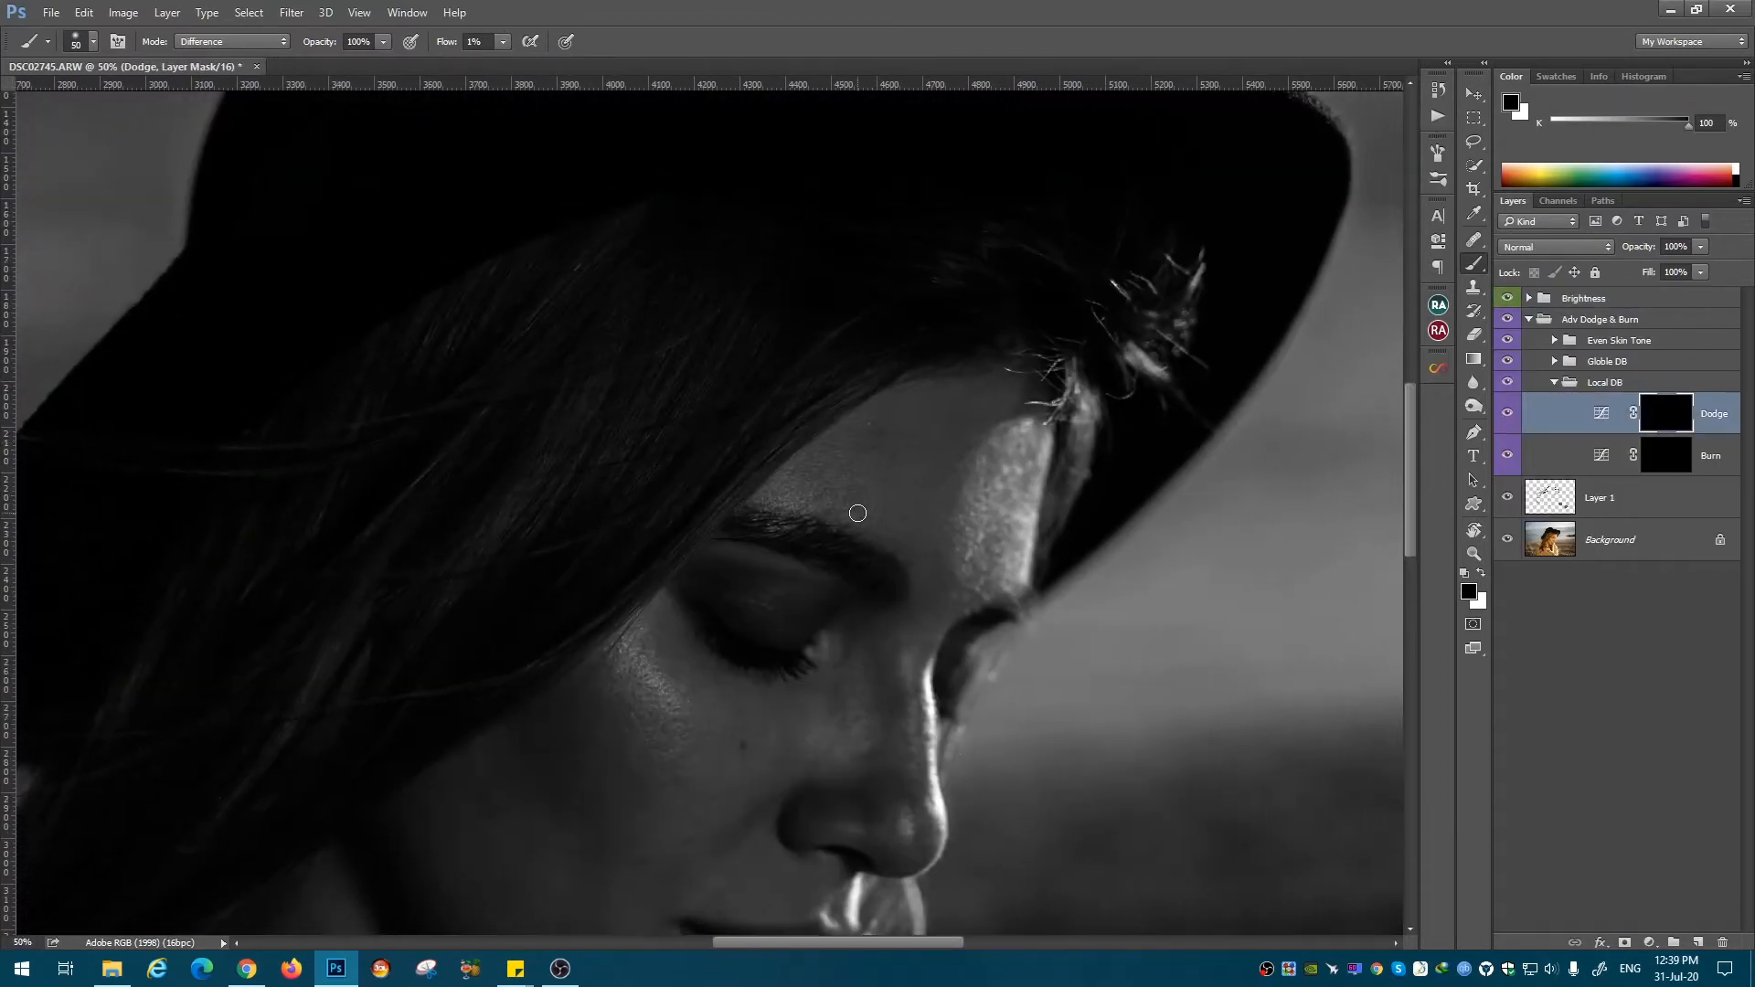
key("x")
key("bracketleft")
key("bracketleft")
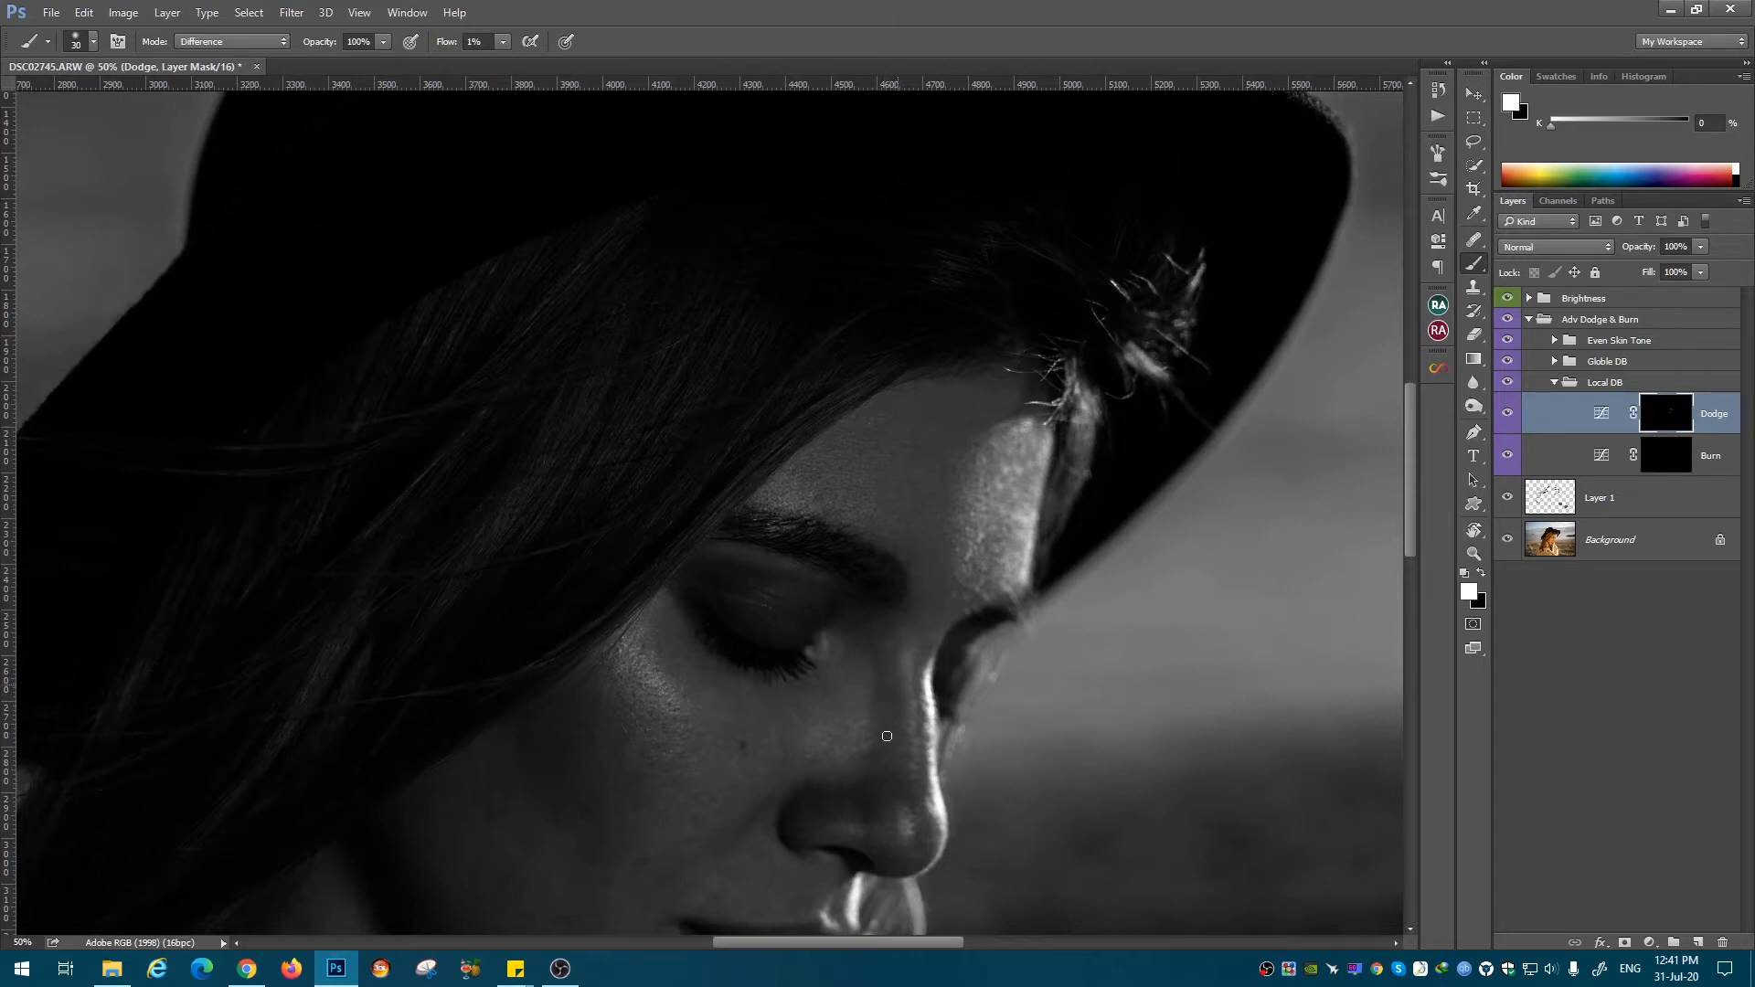
Step: Even out the tones of the upper face by painting alternately on the Burn and Dodge masks
key("alt+bracketleft")
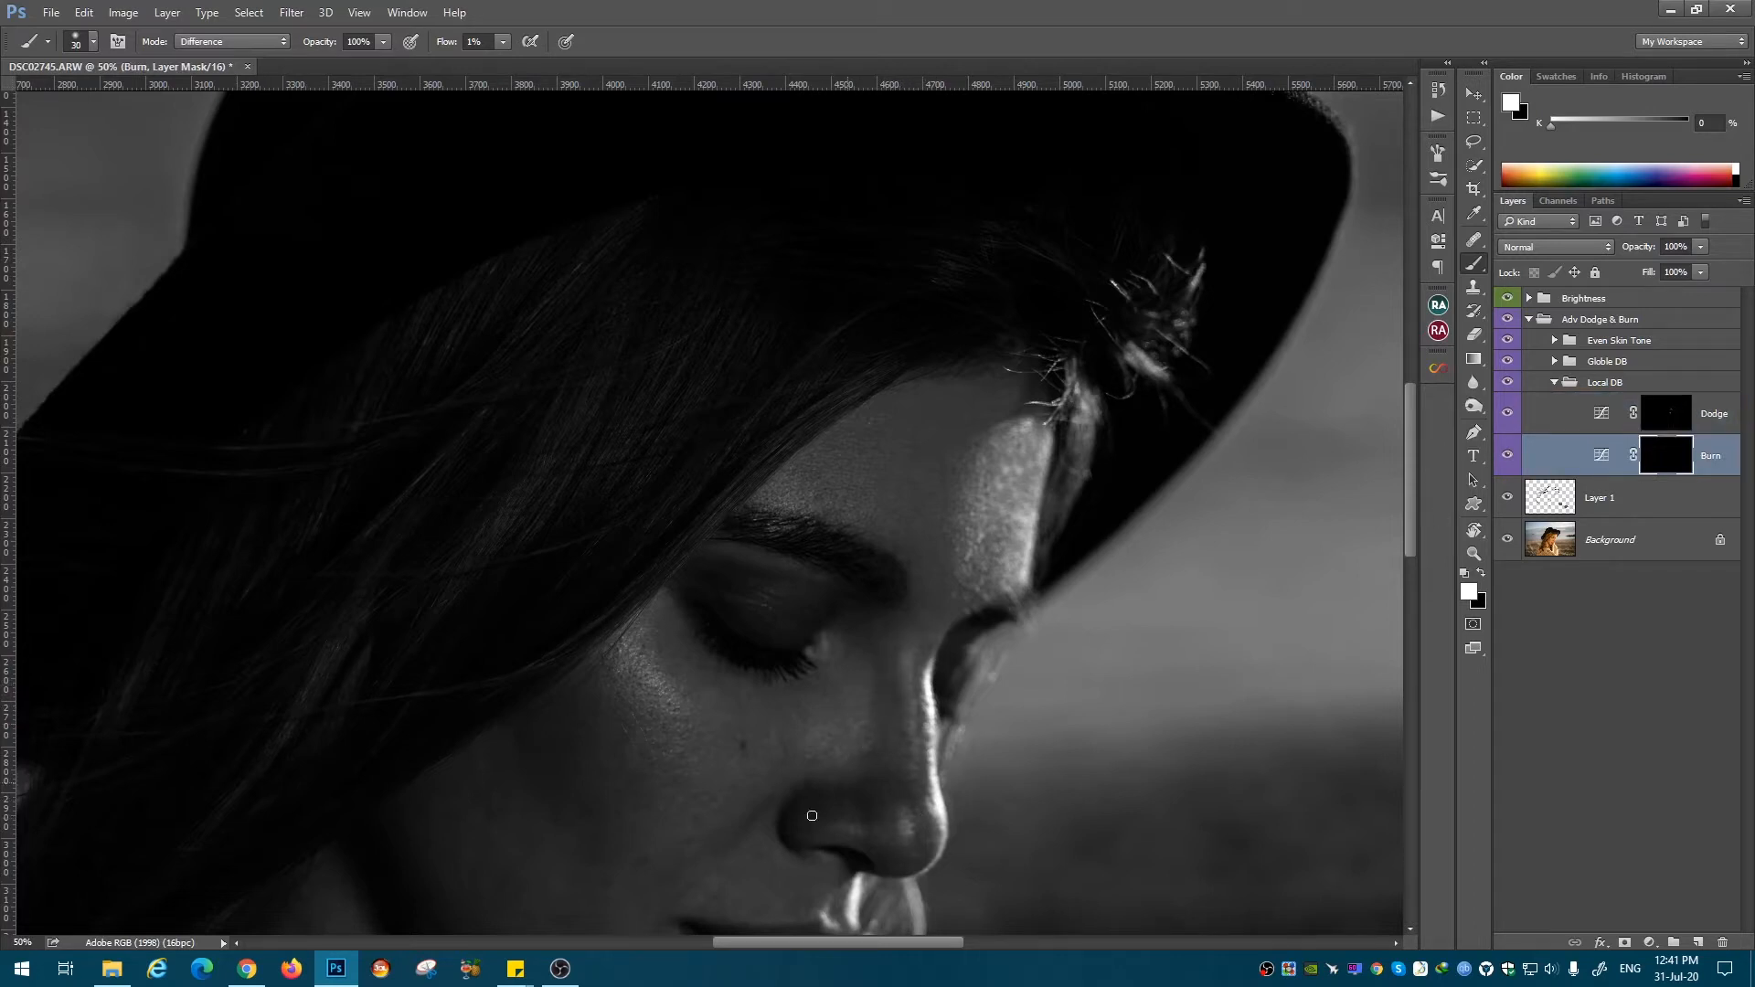
key("alt+bracketright")
key("bracketleft")
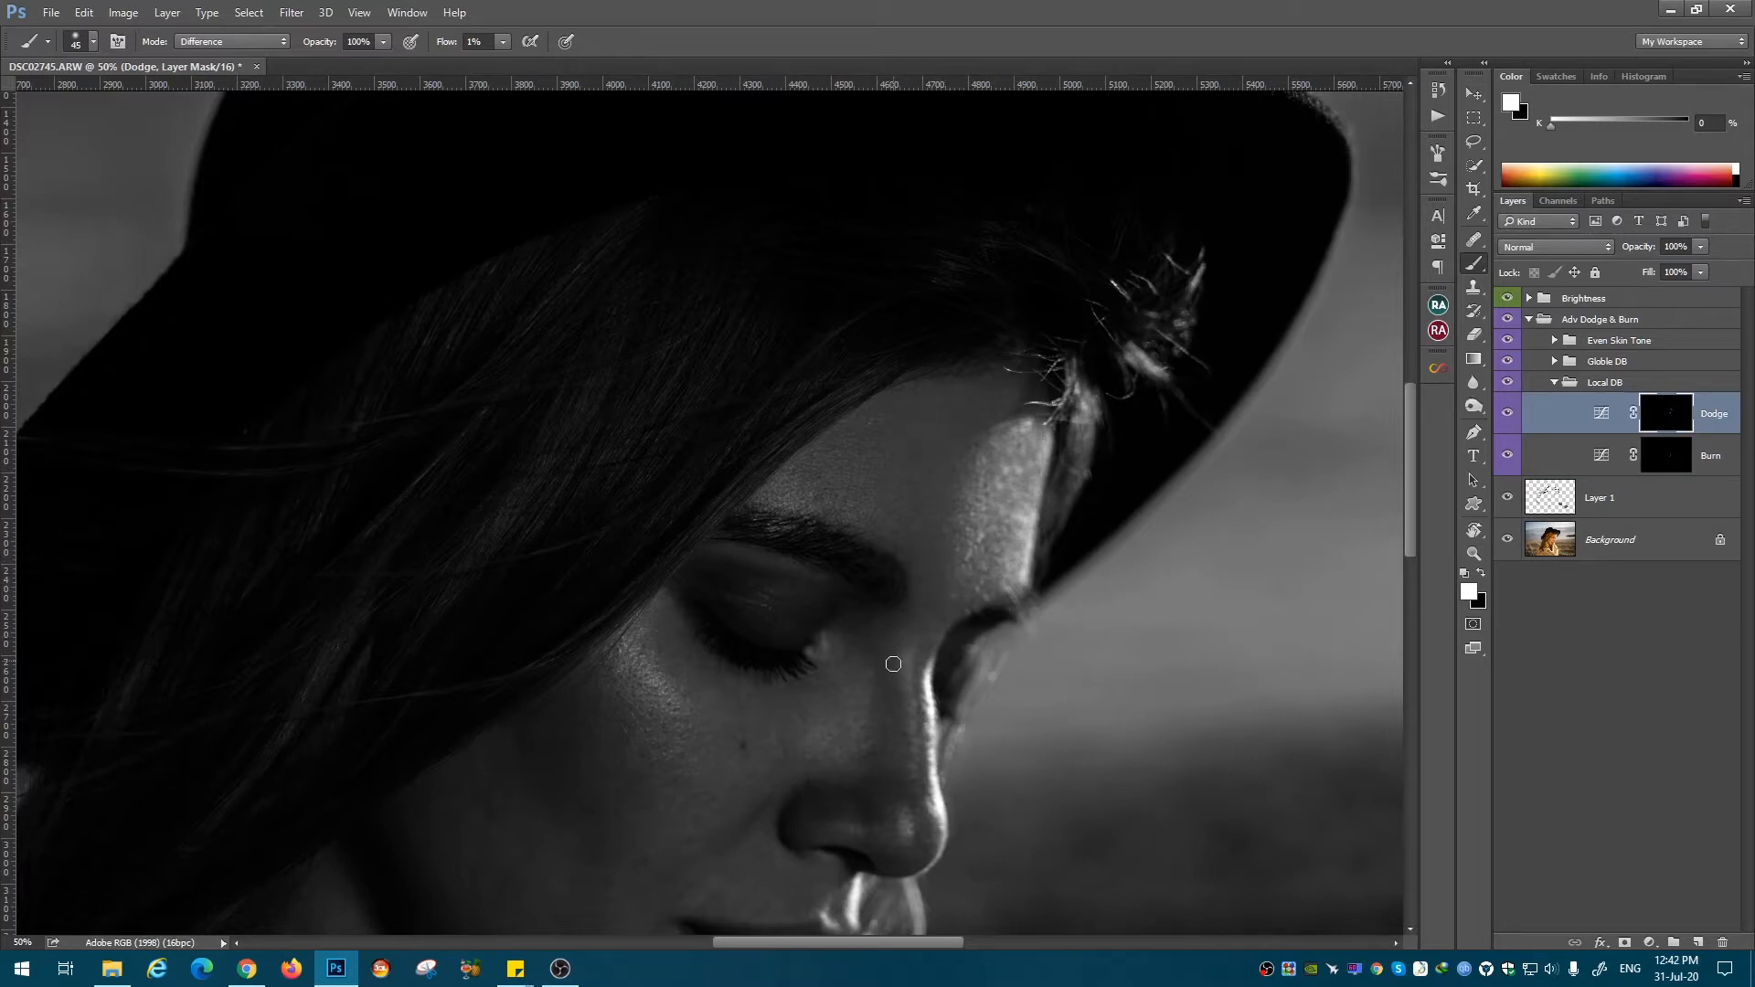
key("alt+bracketleft")
key("bracketleft")
key("alt+bracketright")
Step: Dodge and burn uneven patches on the cheek, chin and neck at 1% flow
left_click_drag(757, 799, 947, 420)
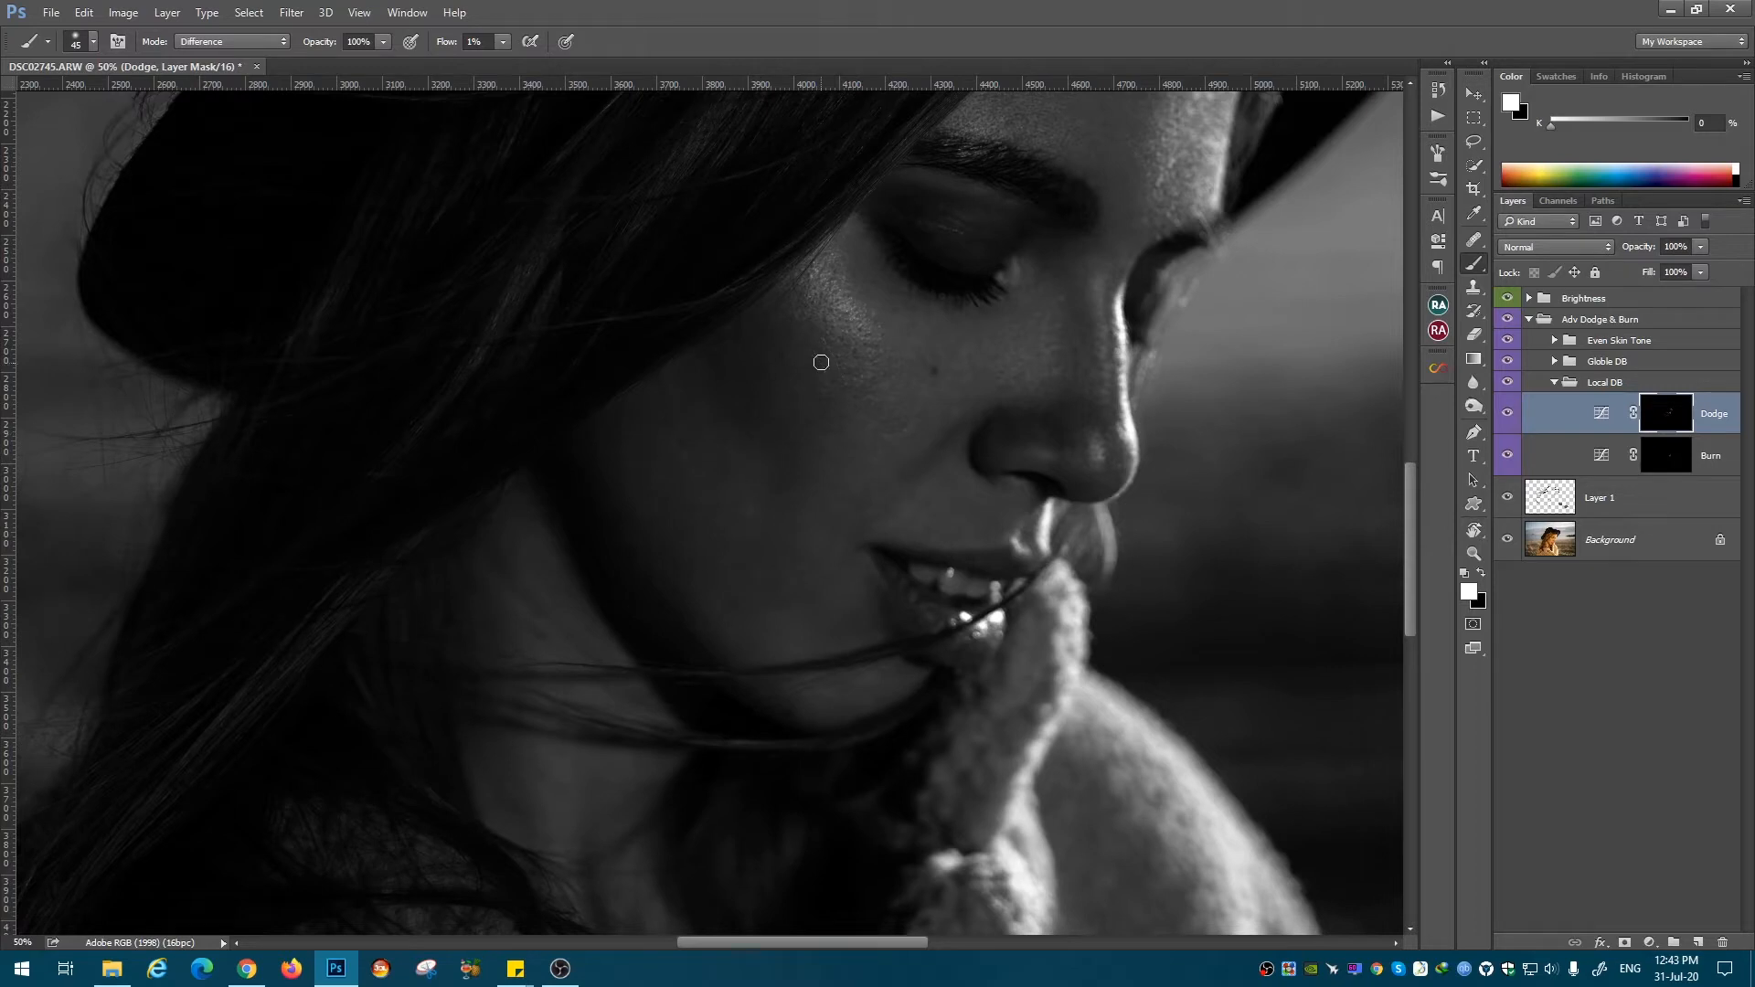
left_click(1646, 457)
key("bracketleft")
scroll(583, 415, "down", 3)
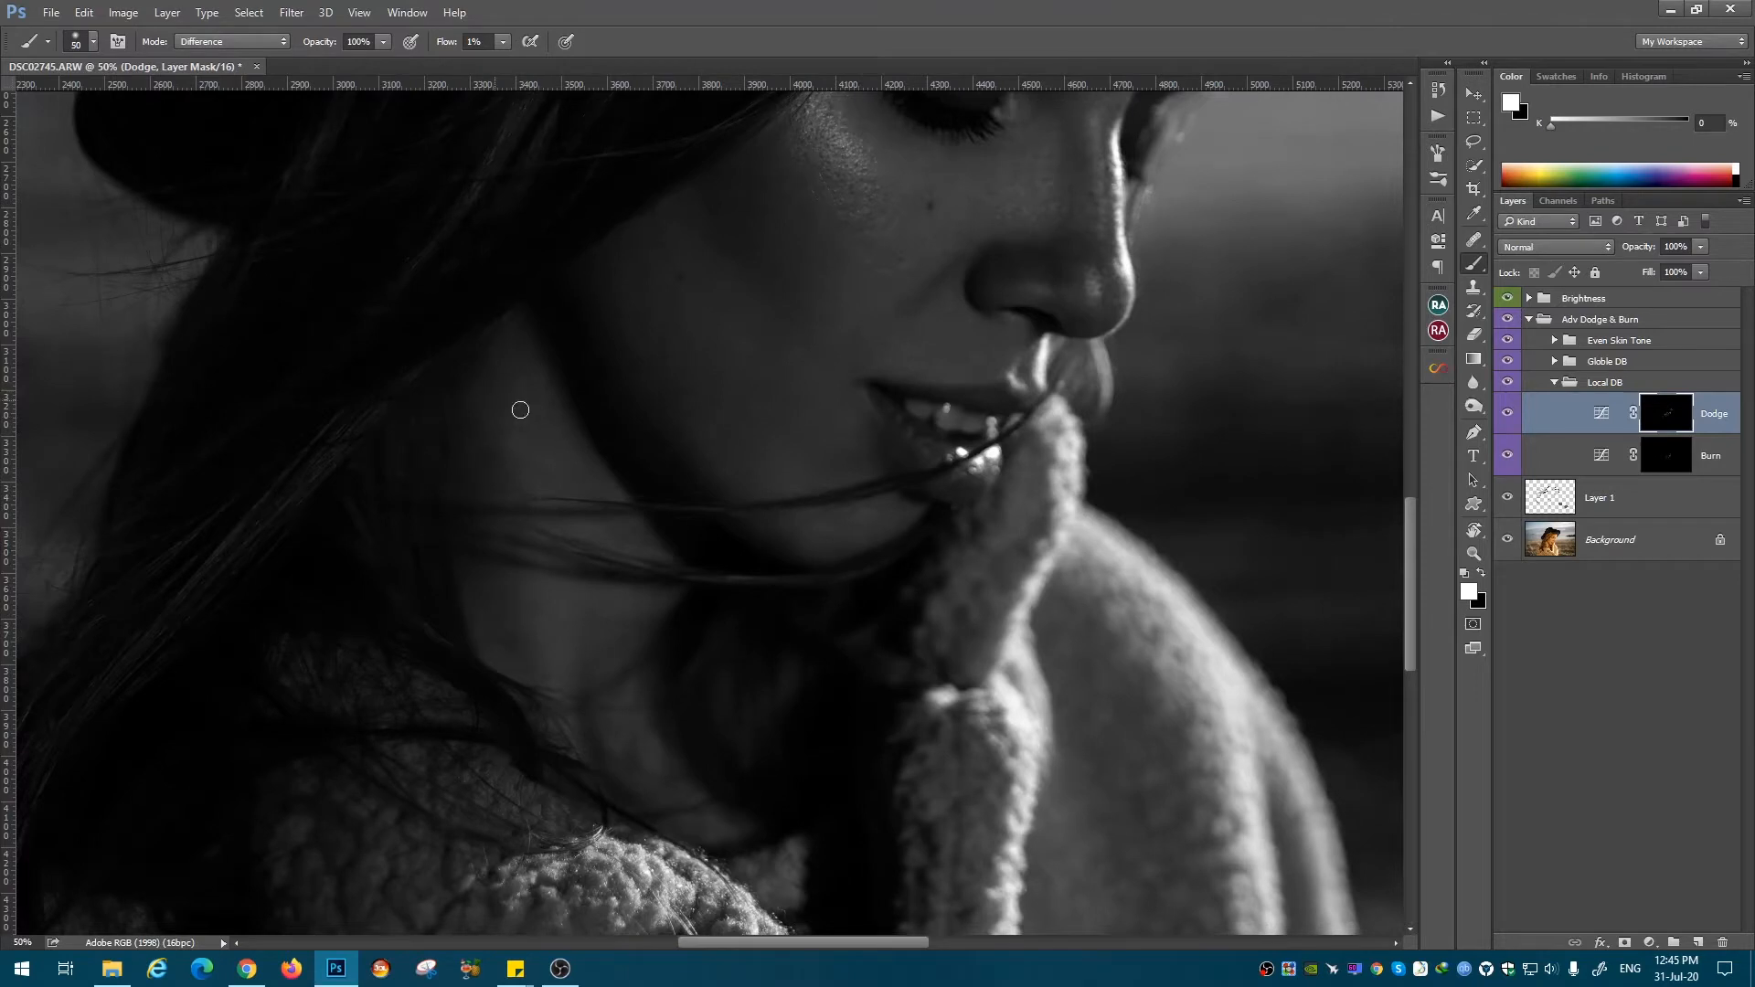
key("bracketleft")
Step: Hide the darkening layer inside the Brightness group and return to the Dodge mask
left_click(1529, 298)
left_click(1508, 329)
left_click(1583, 298)
left_click(1529, 298)
left_click(1667, 413)
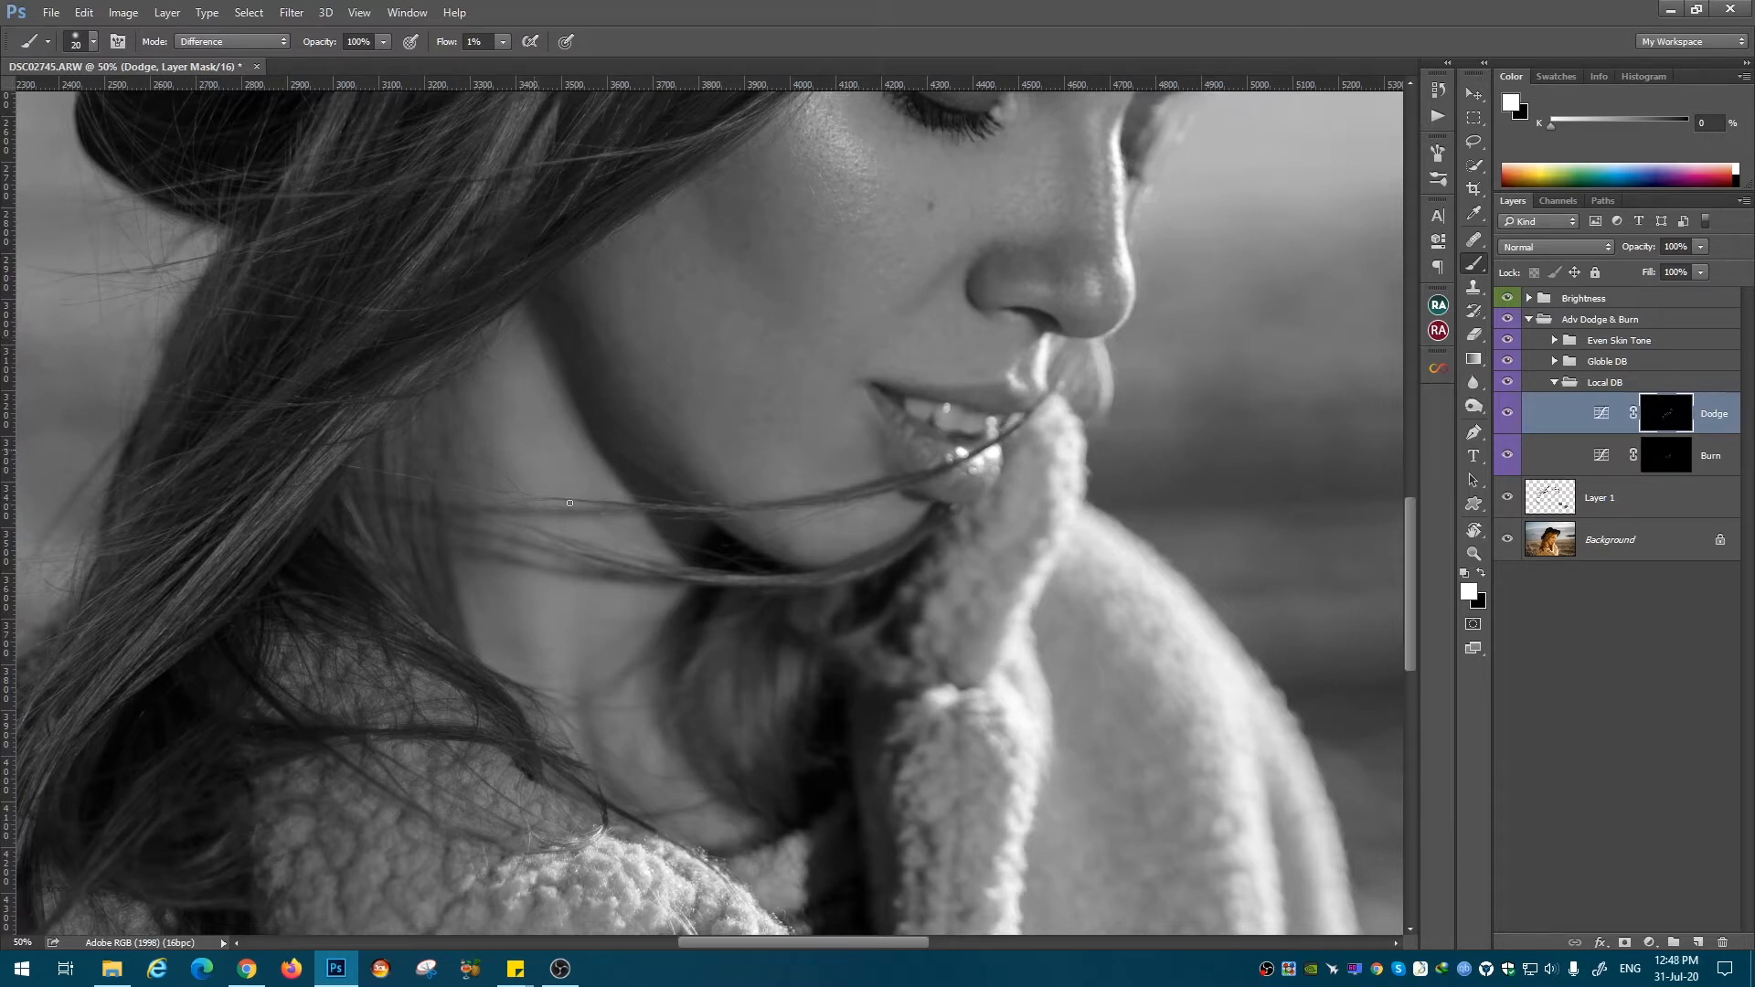
Step: Refine the transitions on the neck and jaw on the Dodge and Burn masks, varying the brush between small and larger sizes
left_click(1665, 451)
left_click(1666, 420)
key("bracketright")
key("bracketright")
key("bracketright")
key("bracketright")
key("bracketright")
key("alt+bracketleft")
key("bracketleft")
key("bracketleft")
key("bracketleft")
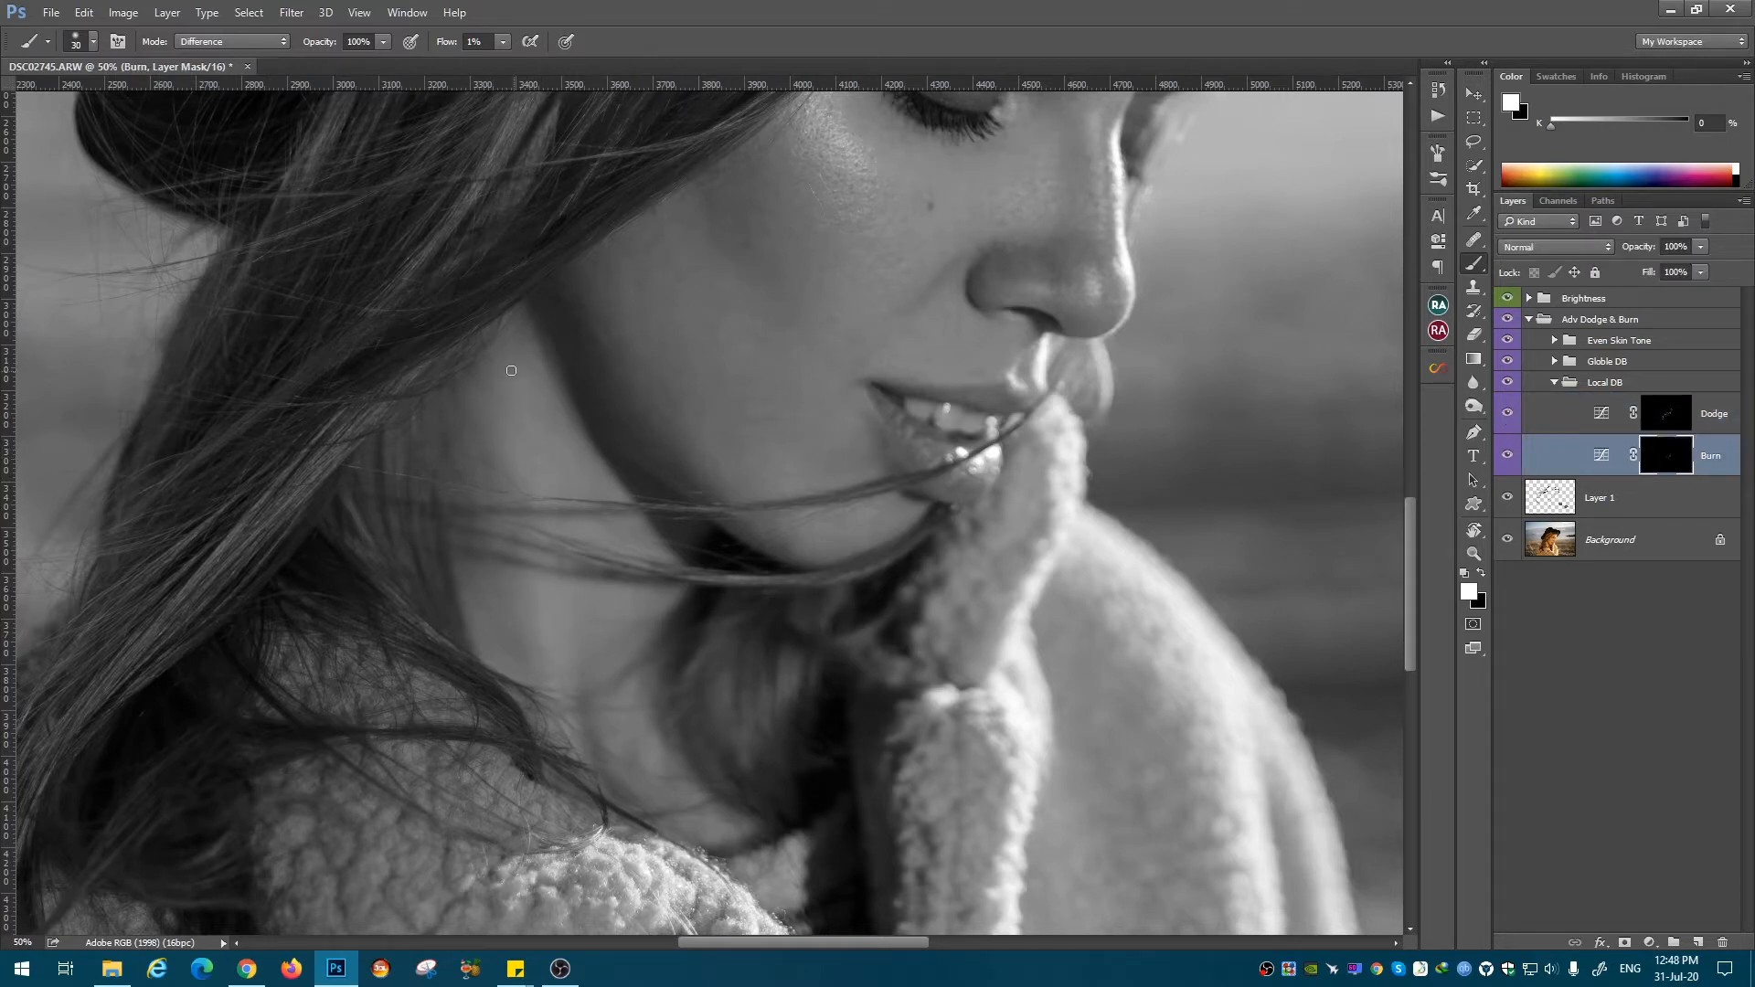
key("alt+bracketright")
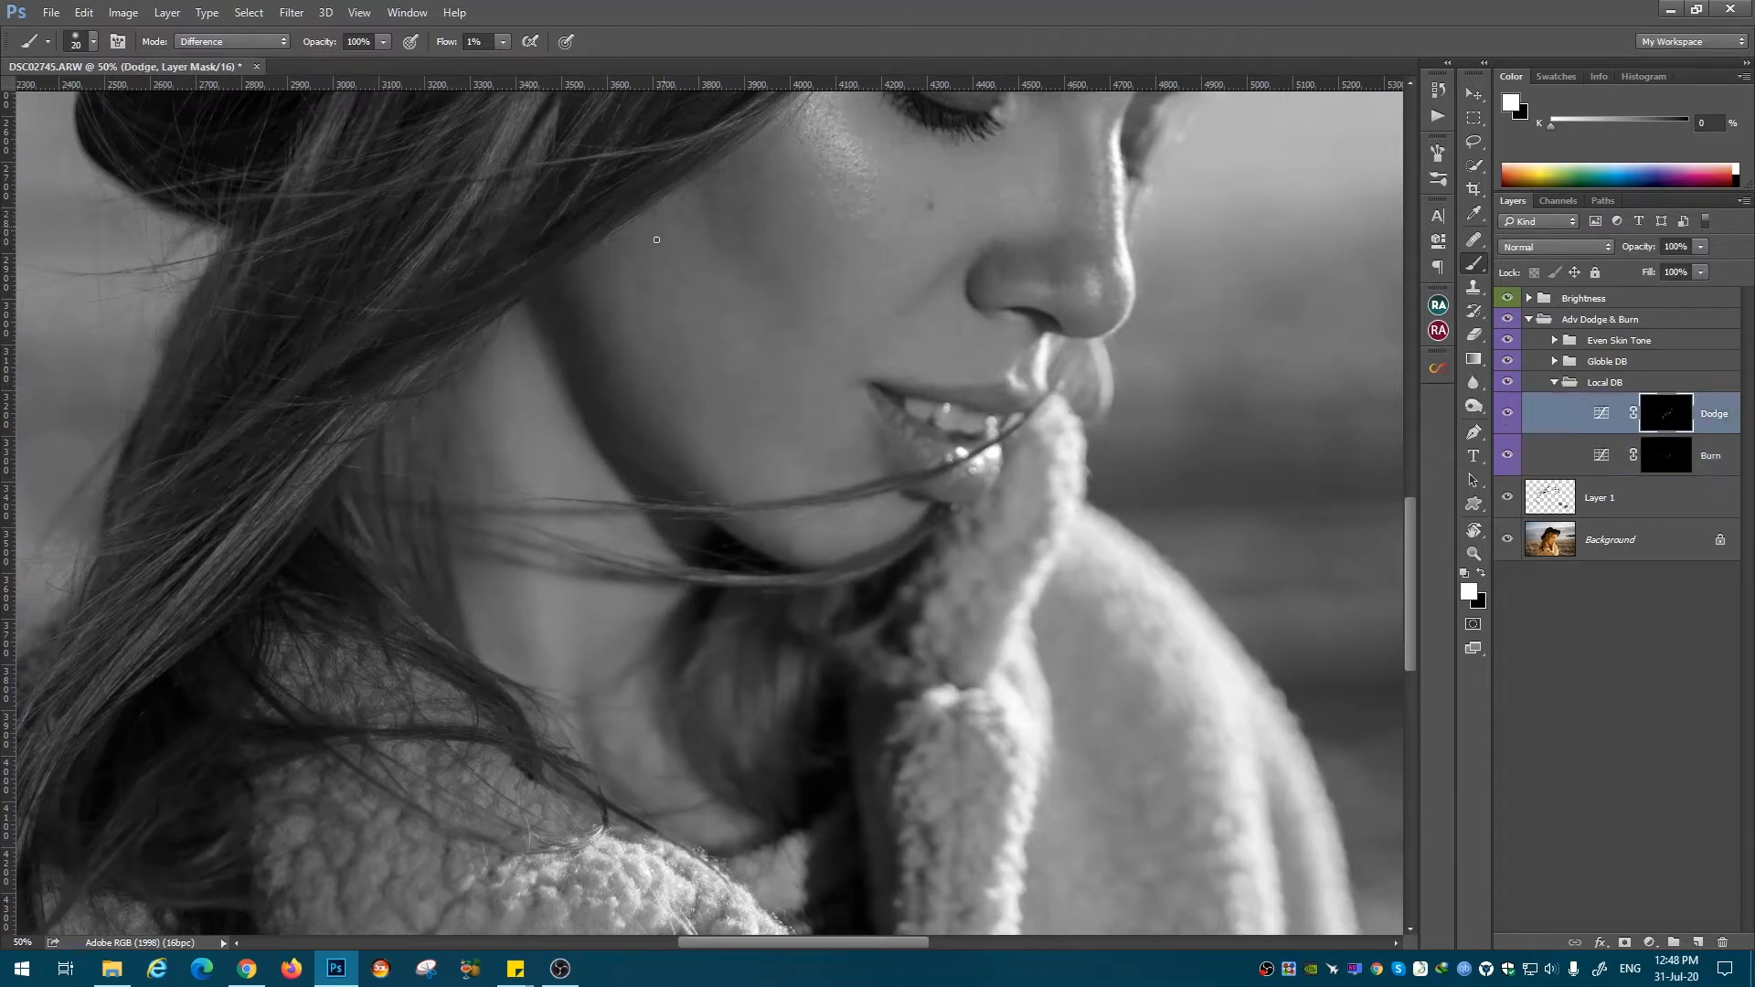
Step: Set the brush blending mode to Normal and continue lightening the cheek and jaw on the Dodge mask
left_click(233, 42)
left_click(220, 53)
key("bracketright")
key("bracketright")
key("bracketleft")
key("bracketleft")
key("bracketleft")
Step: Darken uneven highlights across the cheek, nose and forehead on the Burn mask with brush sizes up to 45
left_click(1660, 463)
left_click_drag(1182, 204, 1082, 474)
key("bracketleft")
key("bracketleft")
key("bracketleft")
key("bracketleft")
key("bracketleft")
key("bracketleft")
key("bracketleft")
key("bracketleft")
key("bracketleft")
key("bracketright")
key("bracketright")
key("bracketright")
key("bracketright")
key("bracketright")
key("bracketright")
key("bracketright")
key("bracketright")
key("bracketright")
key("bracketright")
key("bracketright")
key("bracketright")
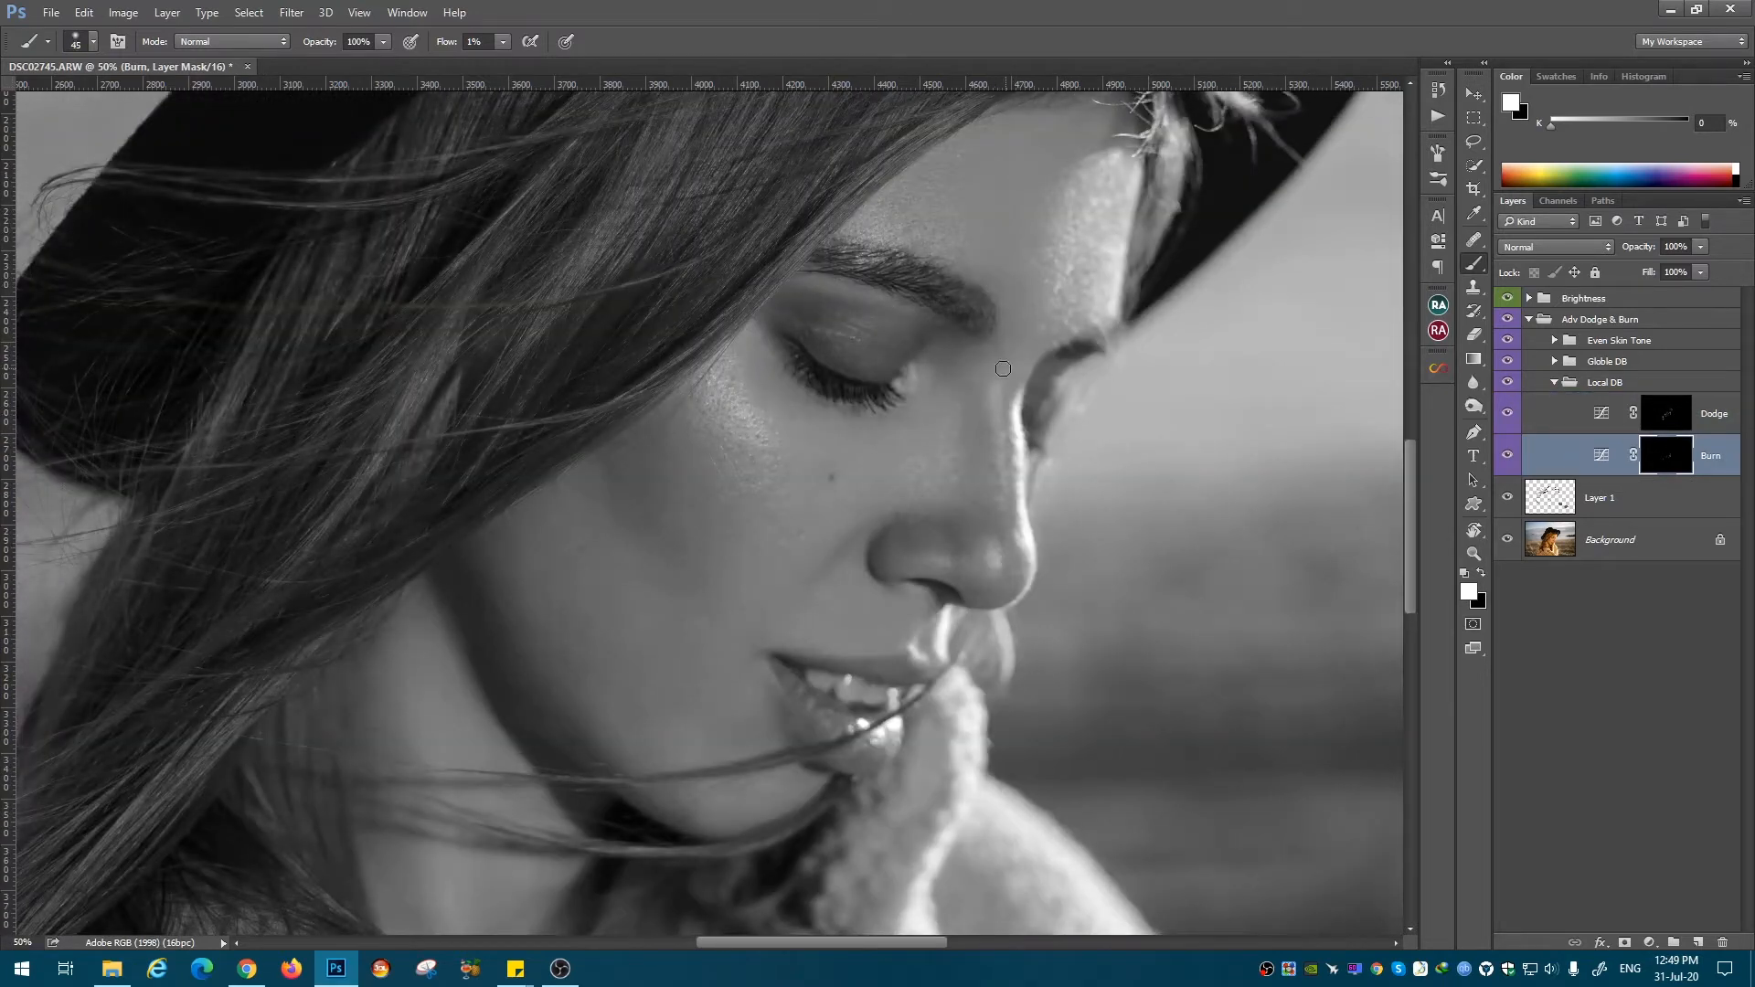
key("alt+bracketright")
key("alt+bracketleft")
Step: Hide the Brightness group and lighten tiny dark spots on the nose on the Dodge mask at brush size 9
left_click(1507, 298)
key("bracketleft")
key("bracketleft")
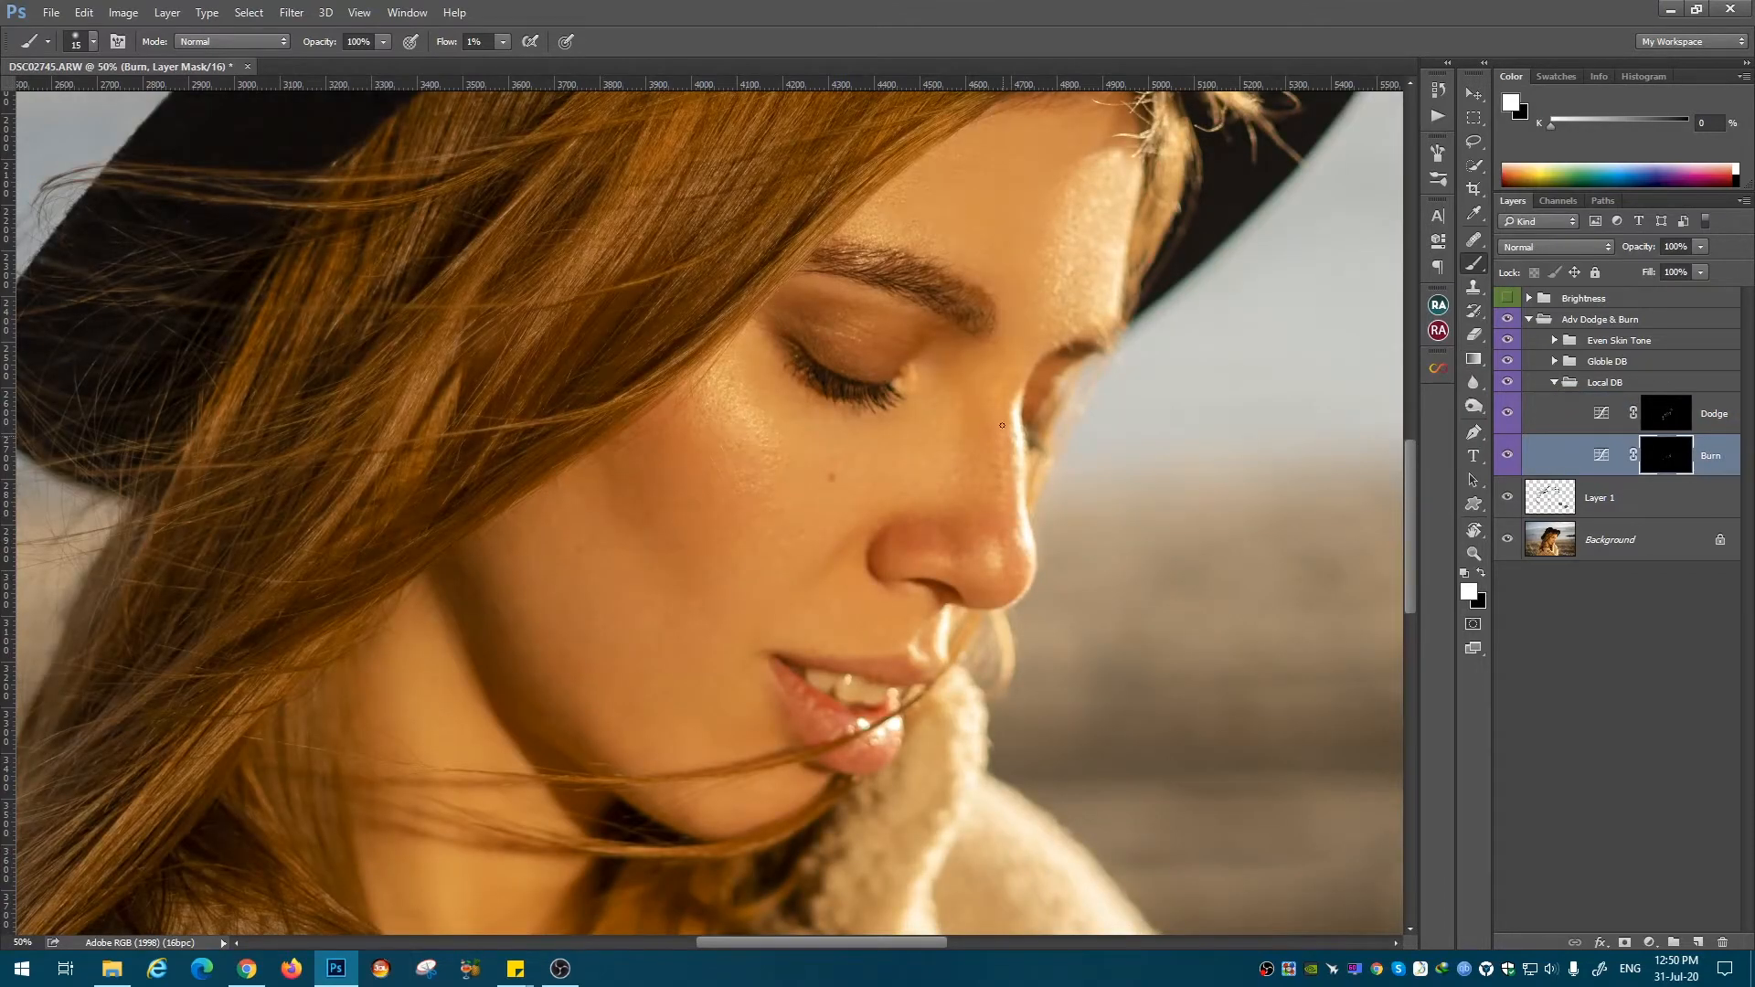
key("alt+bracketright")
key("ctrl+plus")
key("ctrl+plus")
key("bracketleft")
key("bracketleft")
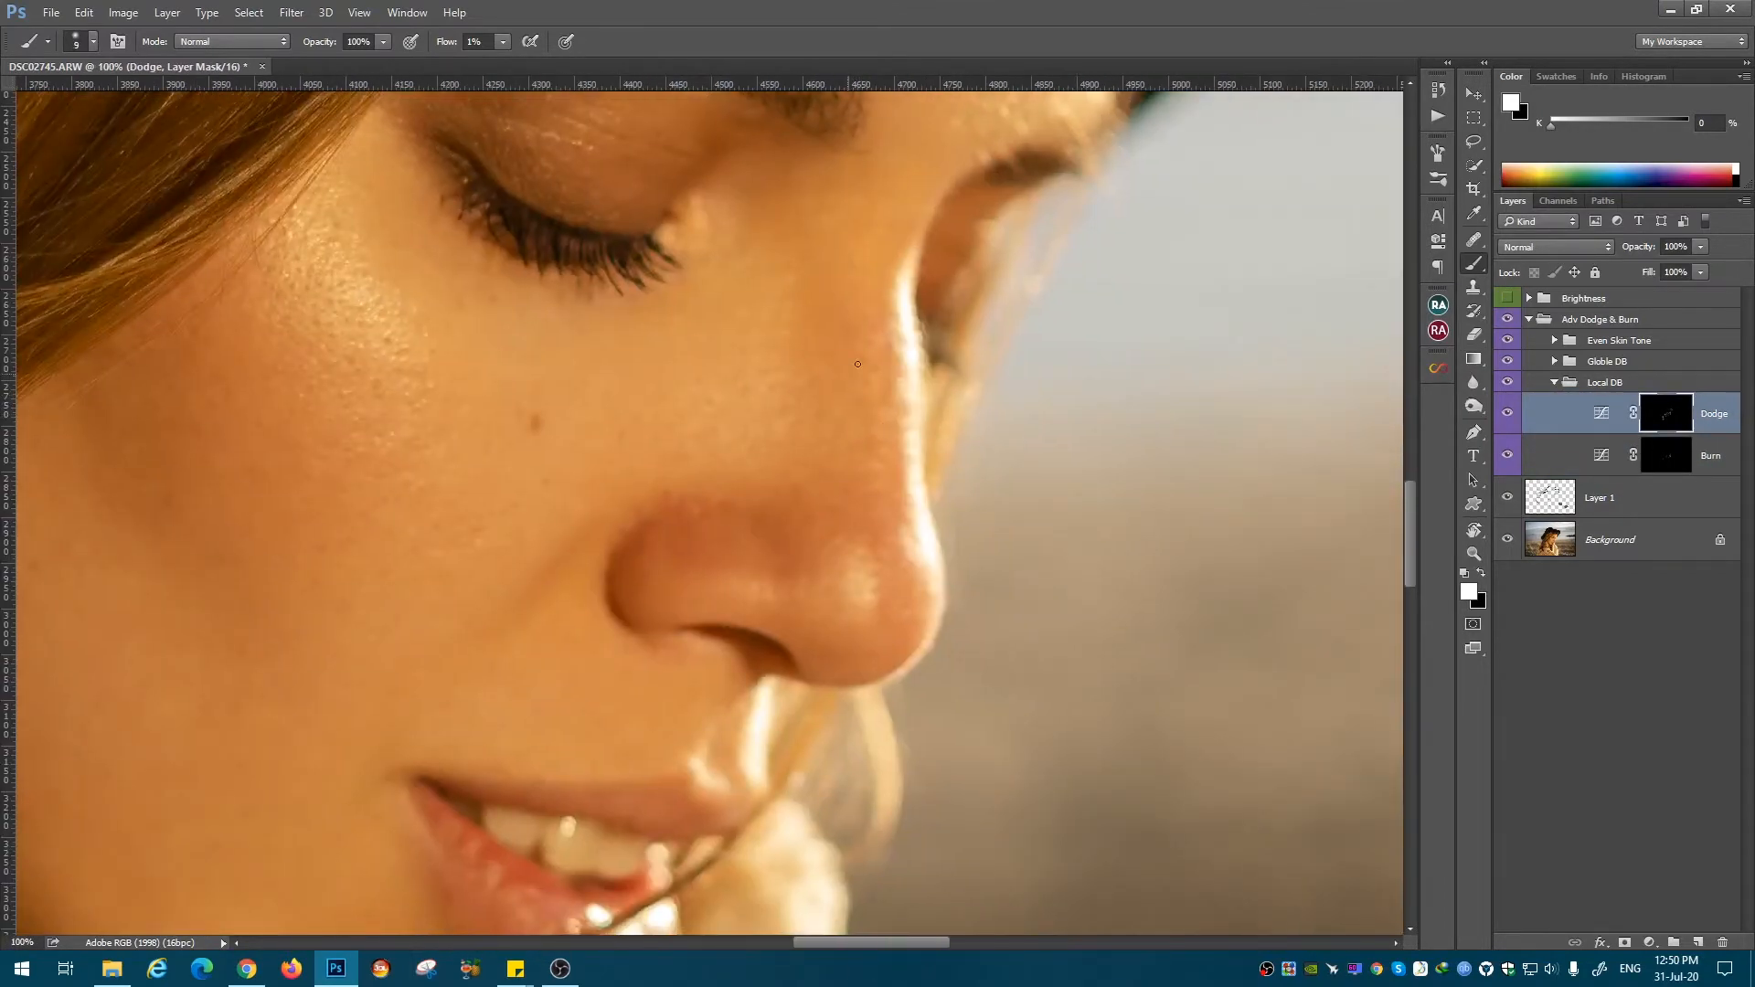
Step: Even out small tonal spots along the nose bridge, alternating the Burn and Dodge masks at brush sizes 10 to 15
key("alt+bracketleft")
key("bracketright")
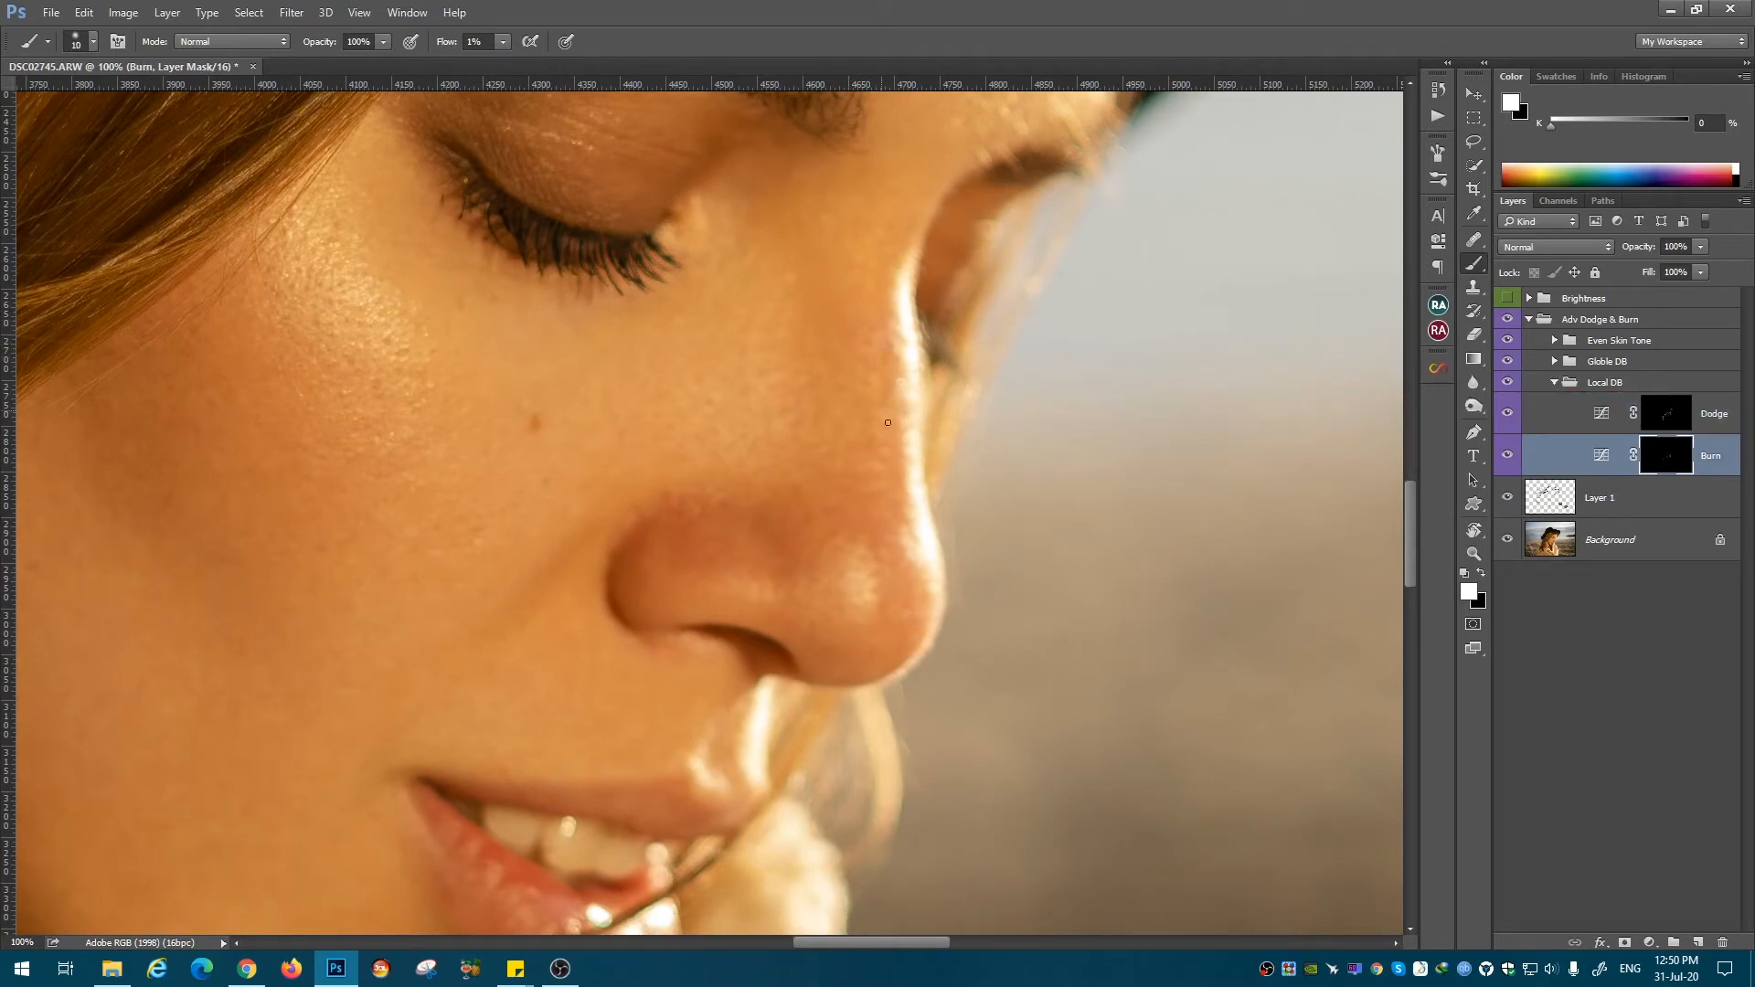
key("alt+bracketright")
key("bracketright")
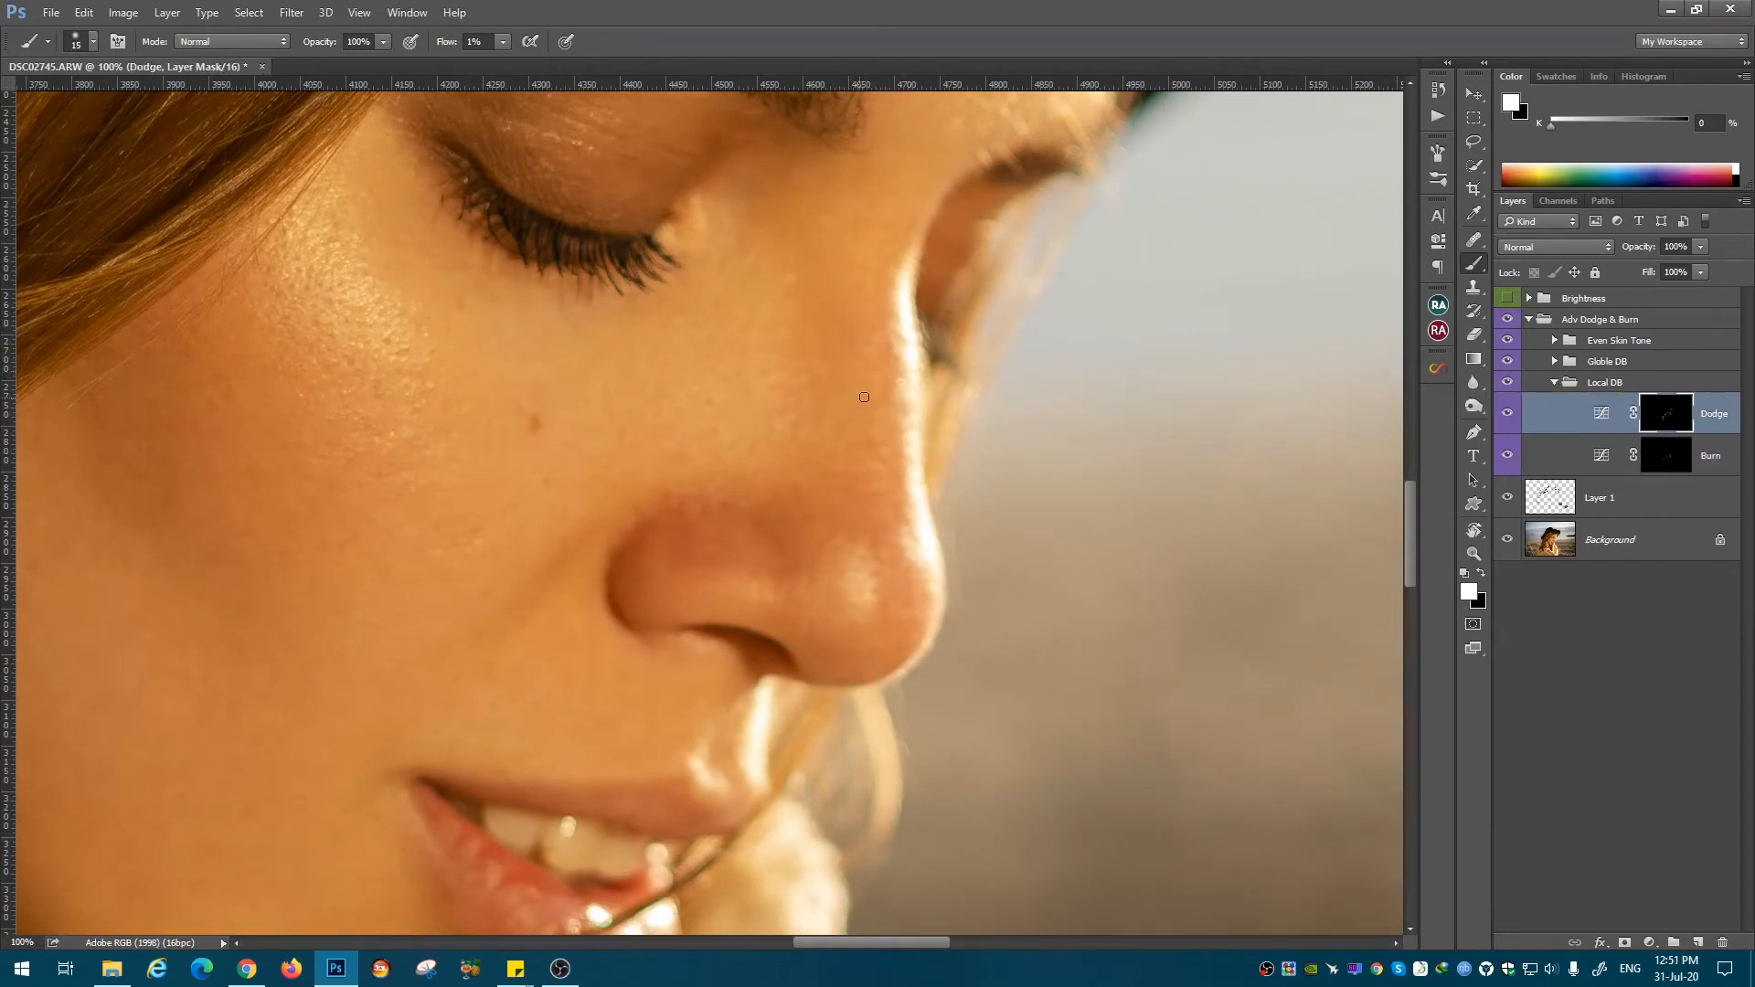
key("alt+bracketleft")
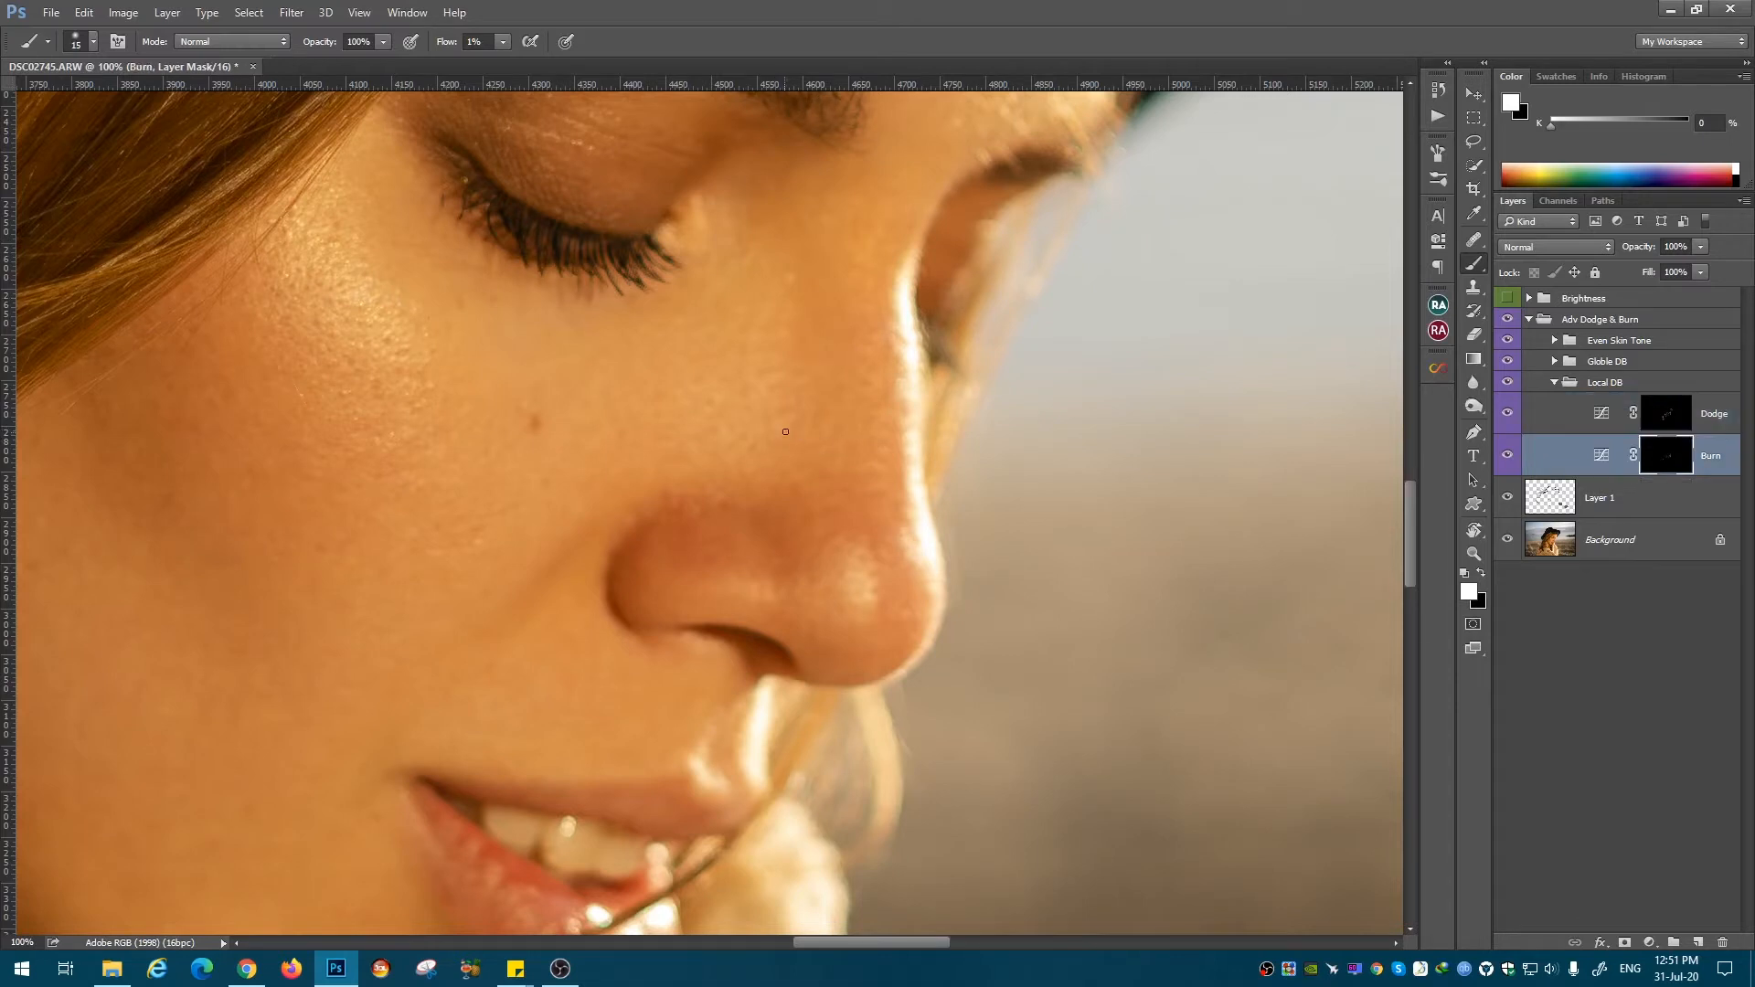
Step: Darken tiny bright spots on the nose bridge on the Burn mask at brush size 9 and 5% flow
key("ctrl+plus")
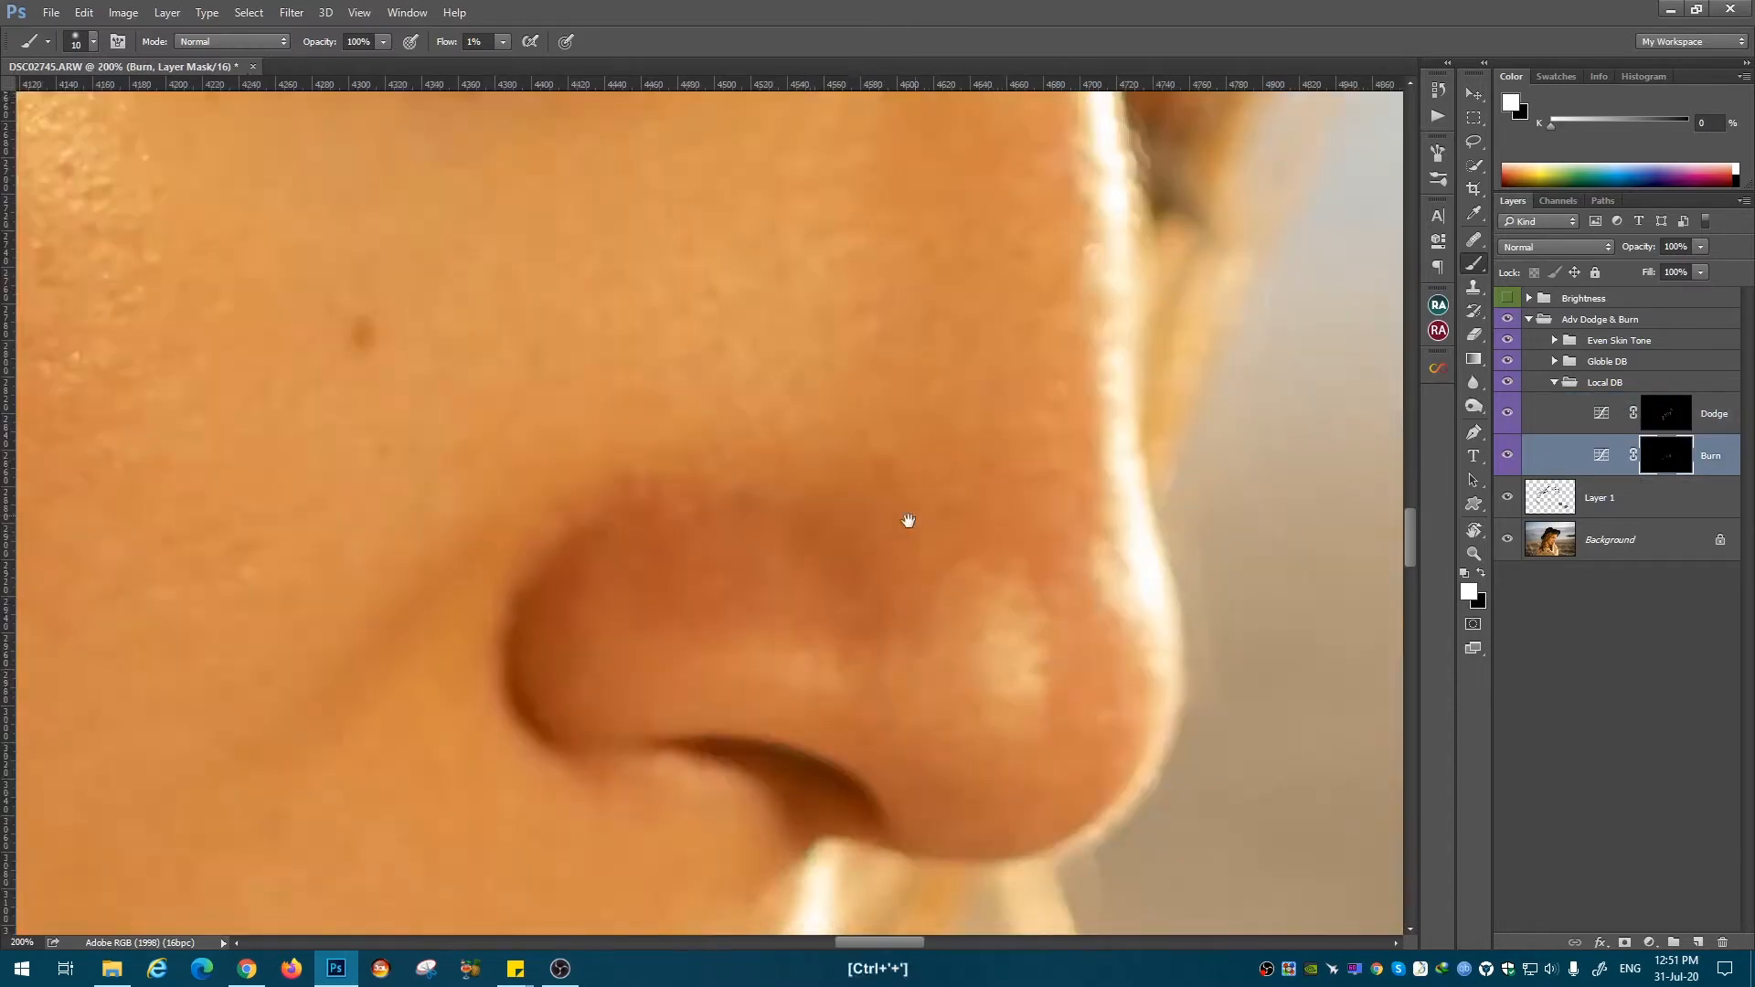
left_click_drag(905, 517, 659, 757)
key("bracketleft")
left_click(503, 41)
mouse_move(508, 64)
left_mouse_down()
mouse_move(525, 64)
mouse_move(501, 62)
left_mouse_up()
left_click(874, 548)
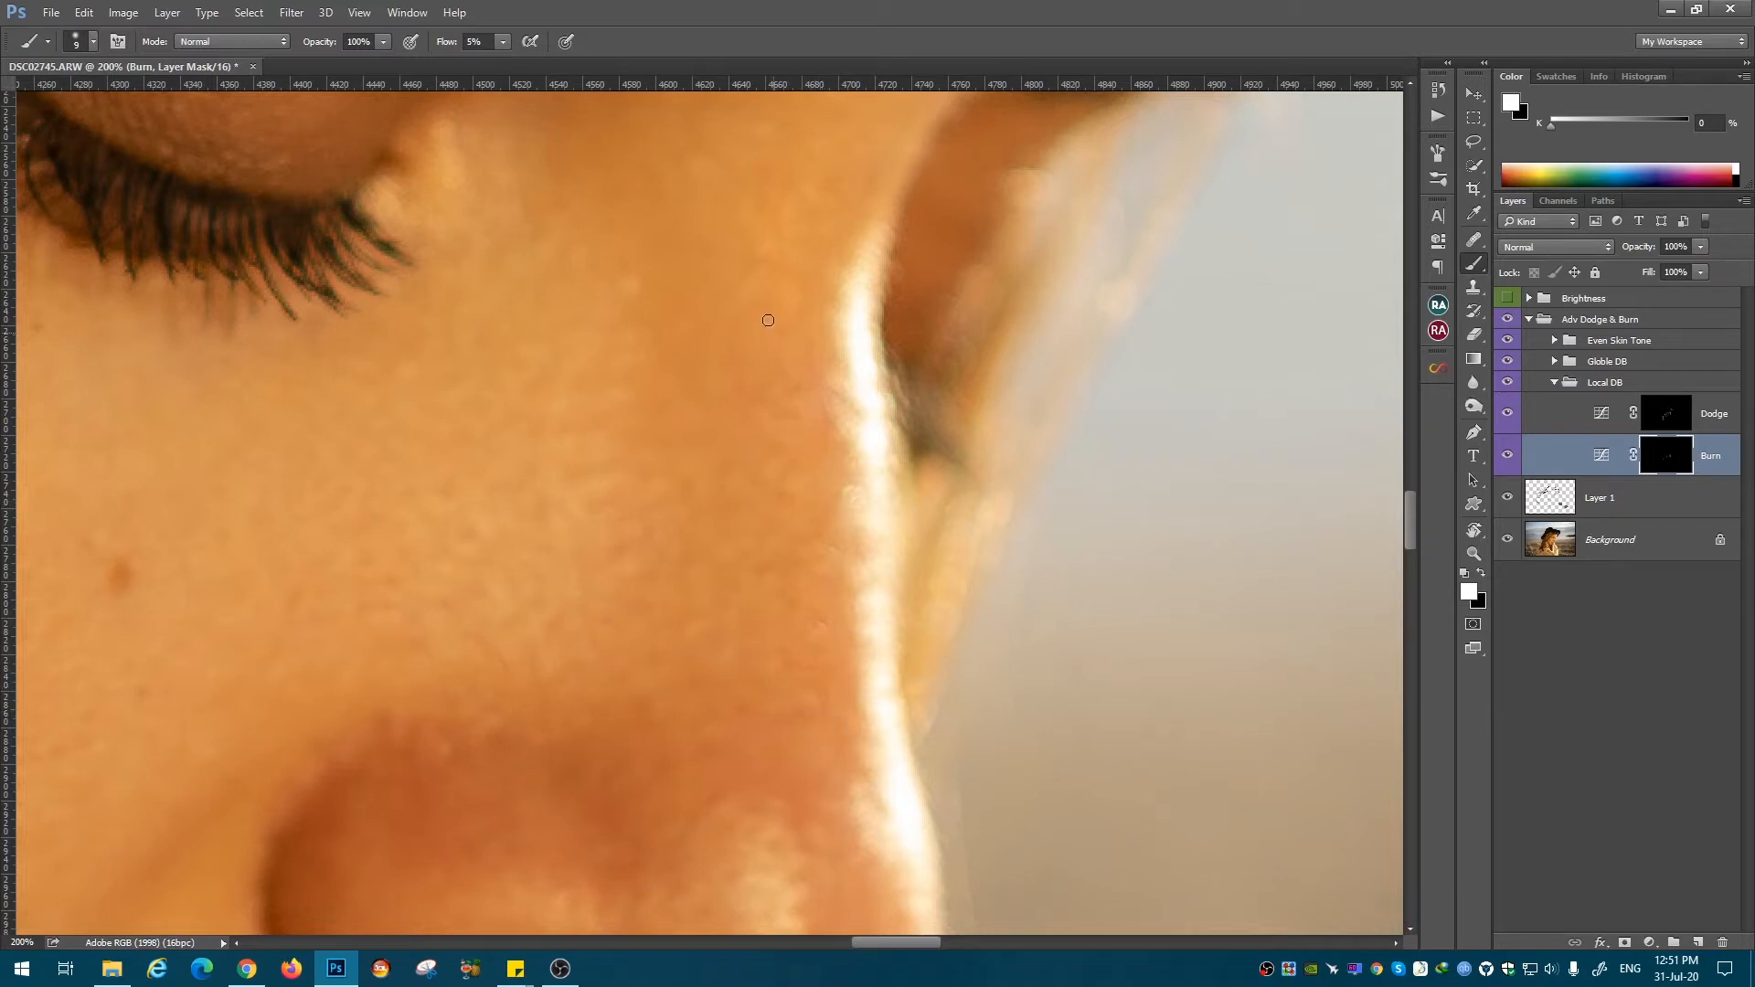
Step: Set the brush flow to 1% and lighten the upper nose bridge on the Dodge mask with brush sizes up to 35
key("ctrl+minus")
key("ctrl+minus")
key("ctrl+minus")
left_click_drag(503, 41, 498, 66)
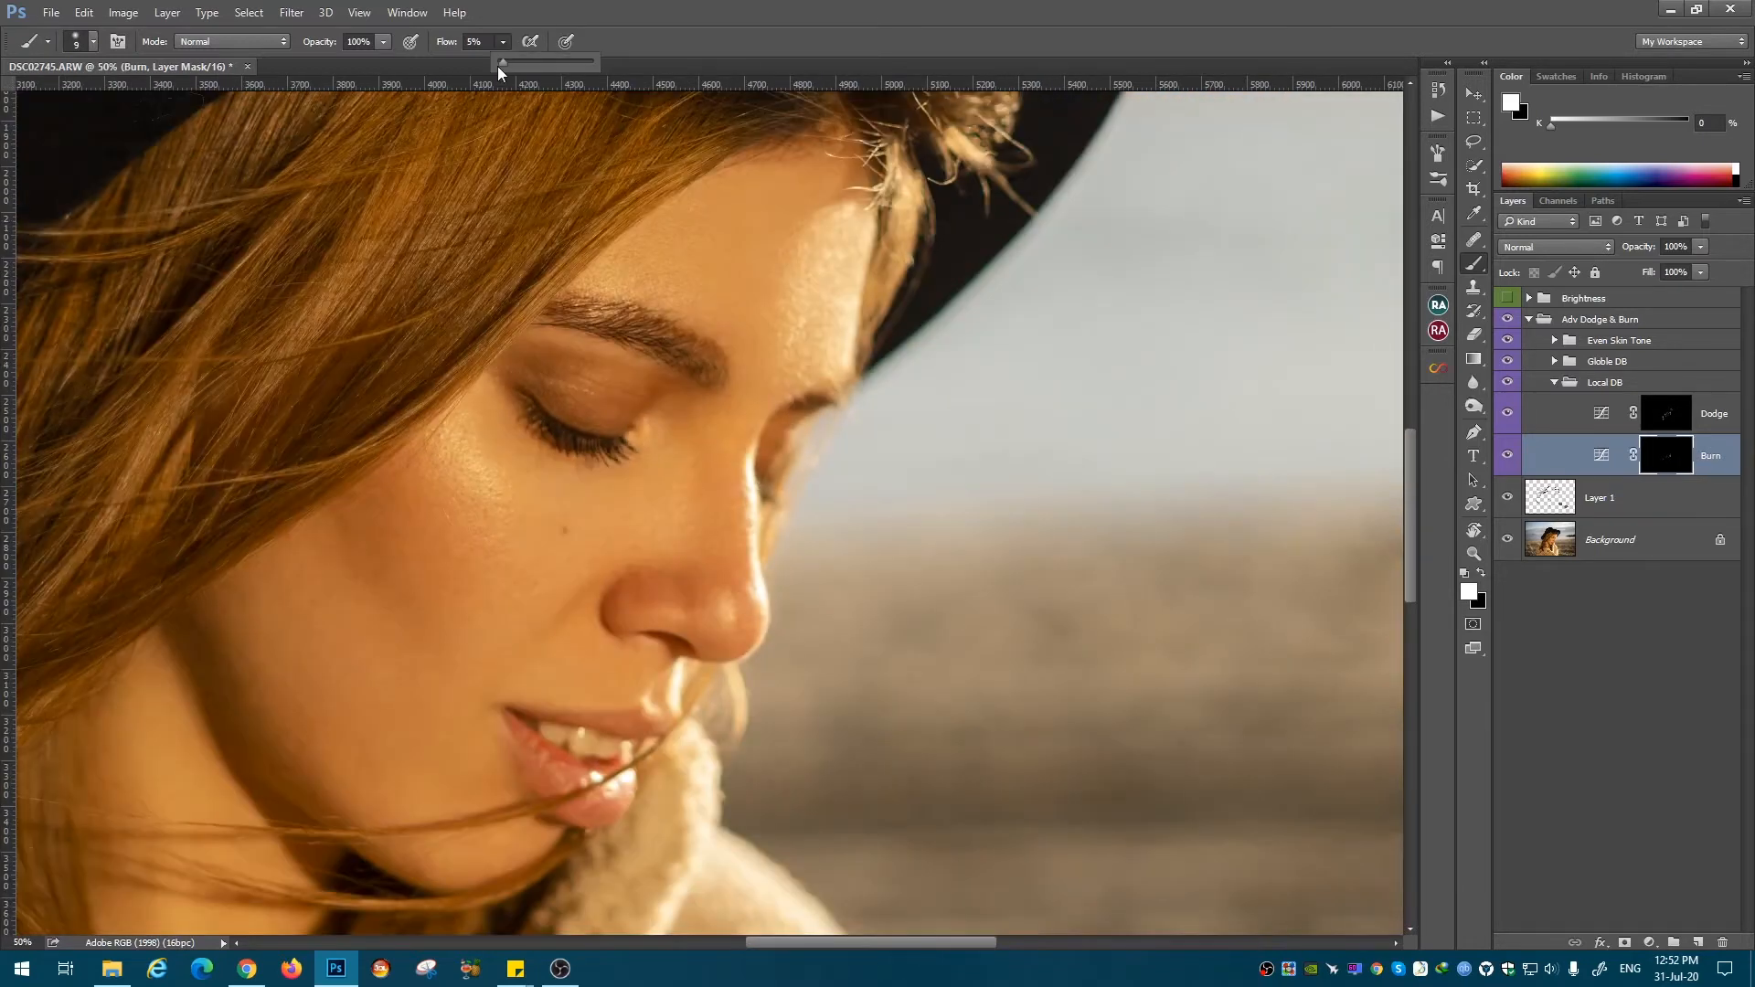
key("ctrl+plus")
key("ctrl+plus")
left_click(1666, 413)
key("bracketright")
key("bracketright")
key("bracketright")
key("bracketright")
key("bracketright")
key("bracketright")
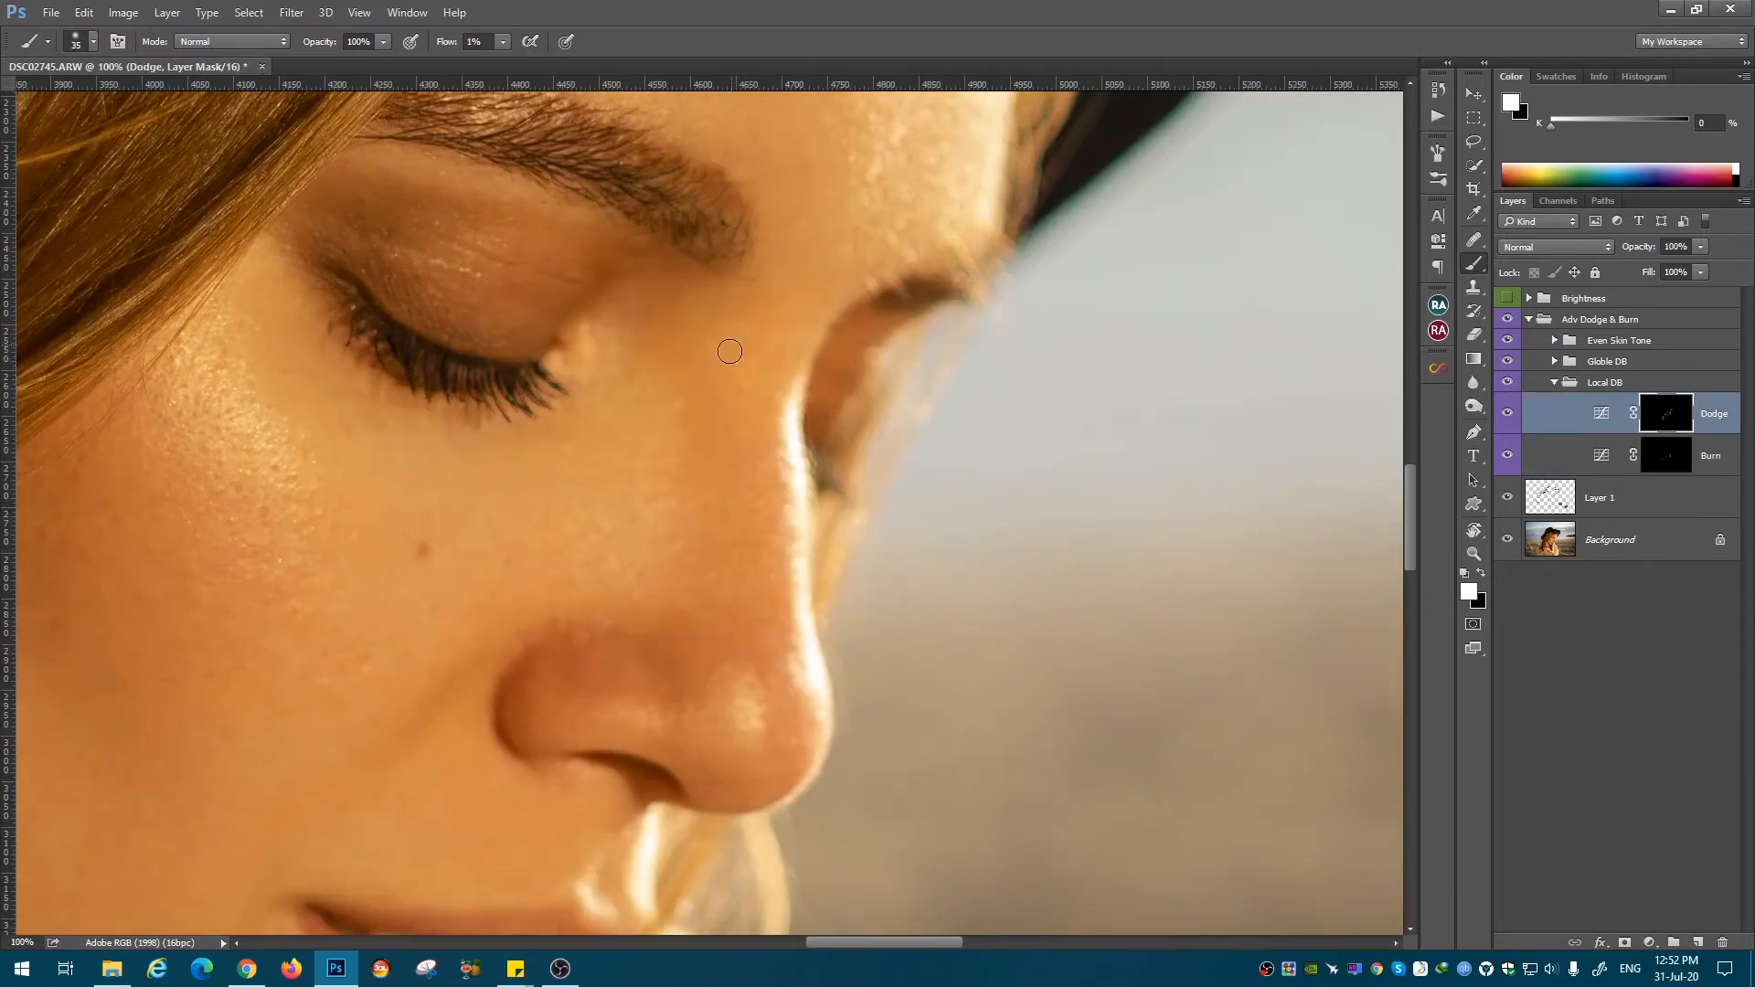
key("bracketleft")
key("bracketleft")
Step: Heal bright specks on the nose tip on Layer 1 with the Healing Brush in Darken mode at size 25
left_click(1627, 498)
key("j")
key("bracketleft")
key("bracketleft")
key("bracketleft")
key("bracketleft")
key("bracketleft")
key("bracketleft")
key("bracketleft")
key("bracketleft")
key("bracketleft")
key("bracketleft")
key("bracketleft")
key("bracketleft")
key("bracketleft")
key("bracketleft")
left_click(783, 756, "alt")
left_click_drag(774, 805, 760, 804)
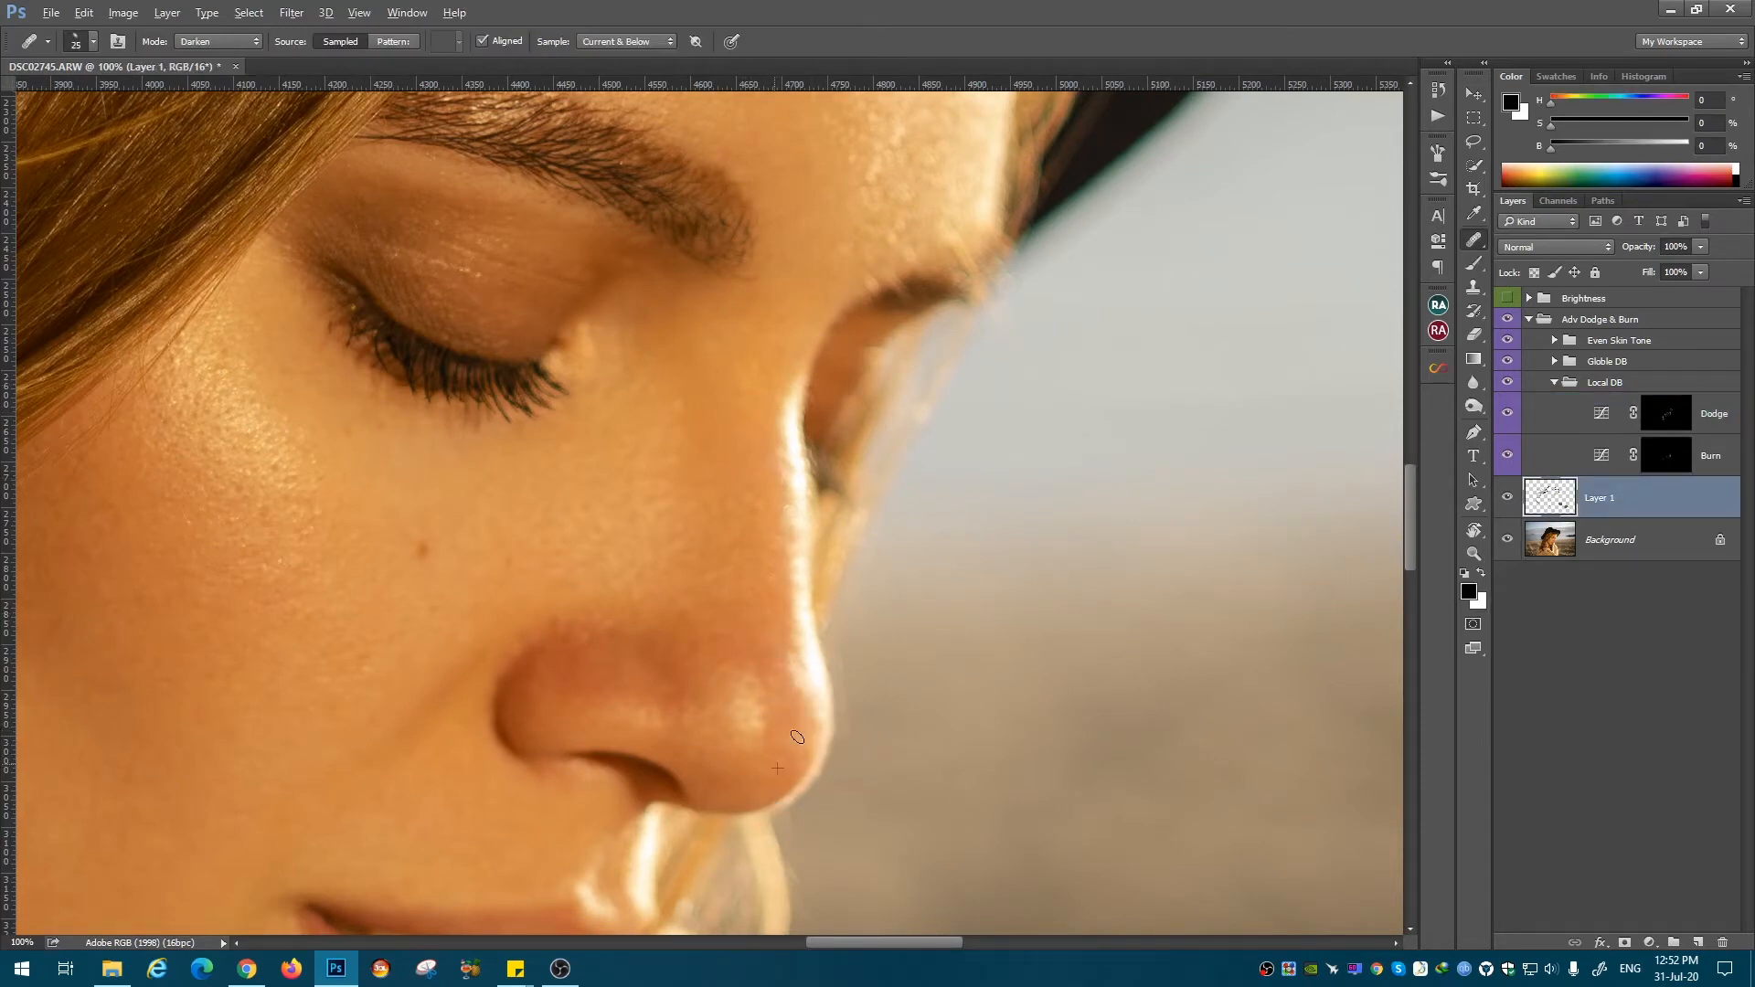
left_click(783, 745)
Step: Darken fine highlights on the nose bridge on the Burn mask at brush size 10 and 7% flow
left_click(1665, 456)
key("b")
key("x")
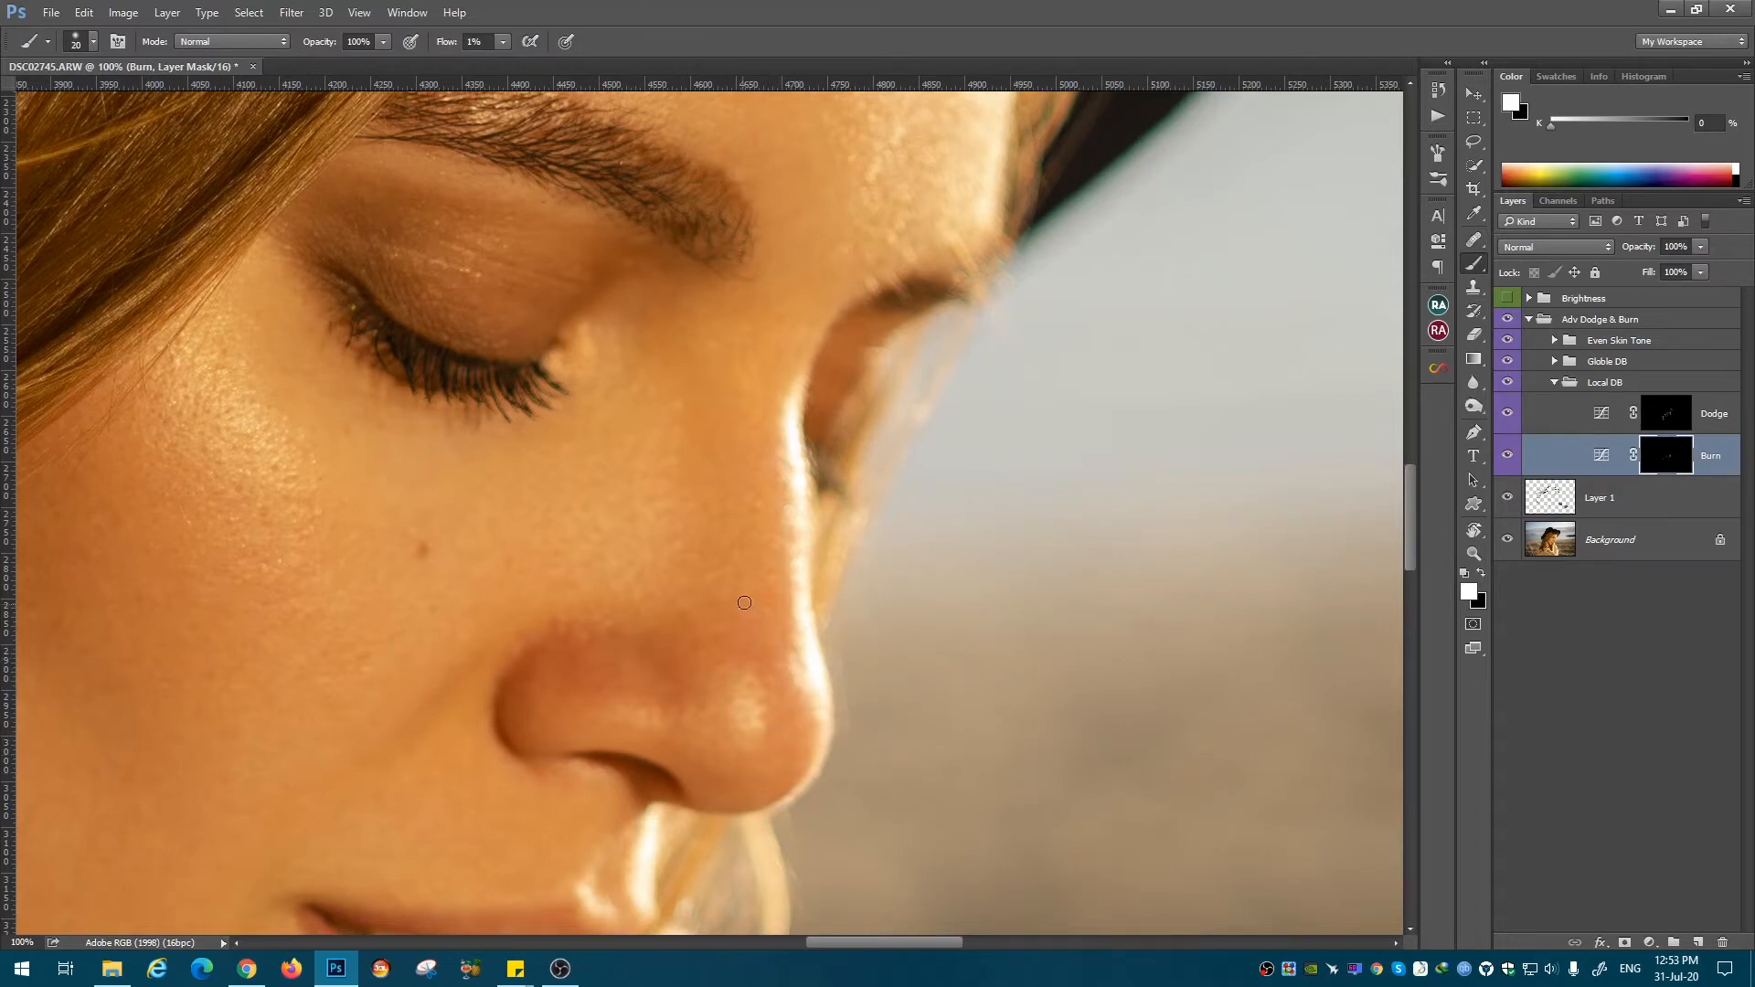
key("bracketleft")
key("ctrl+plus")
key("shift+0")
key("shift+7")
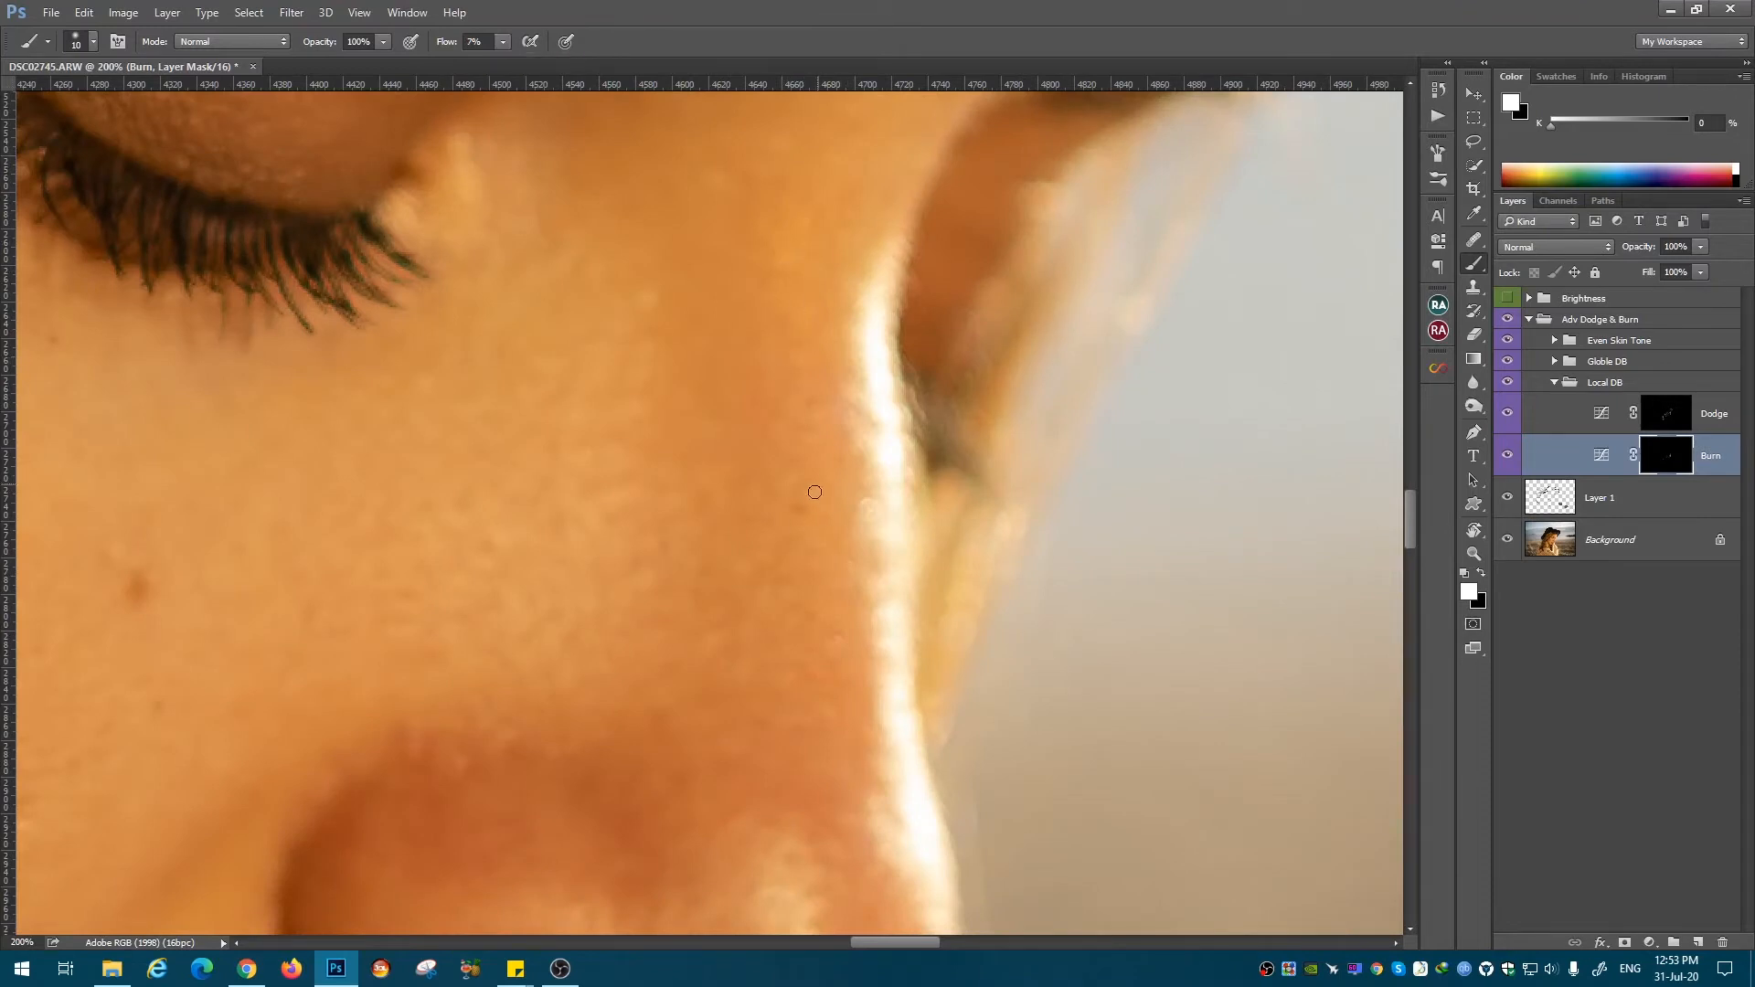
key("ctrl+minus")
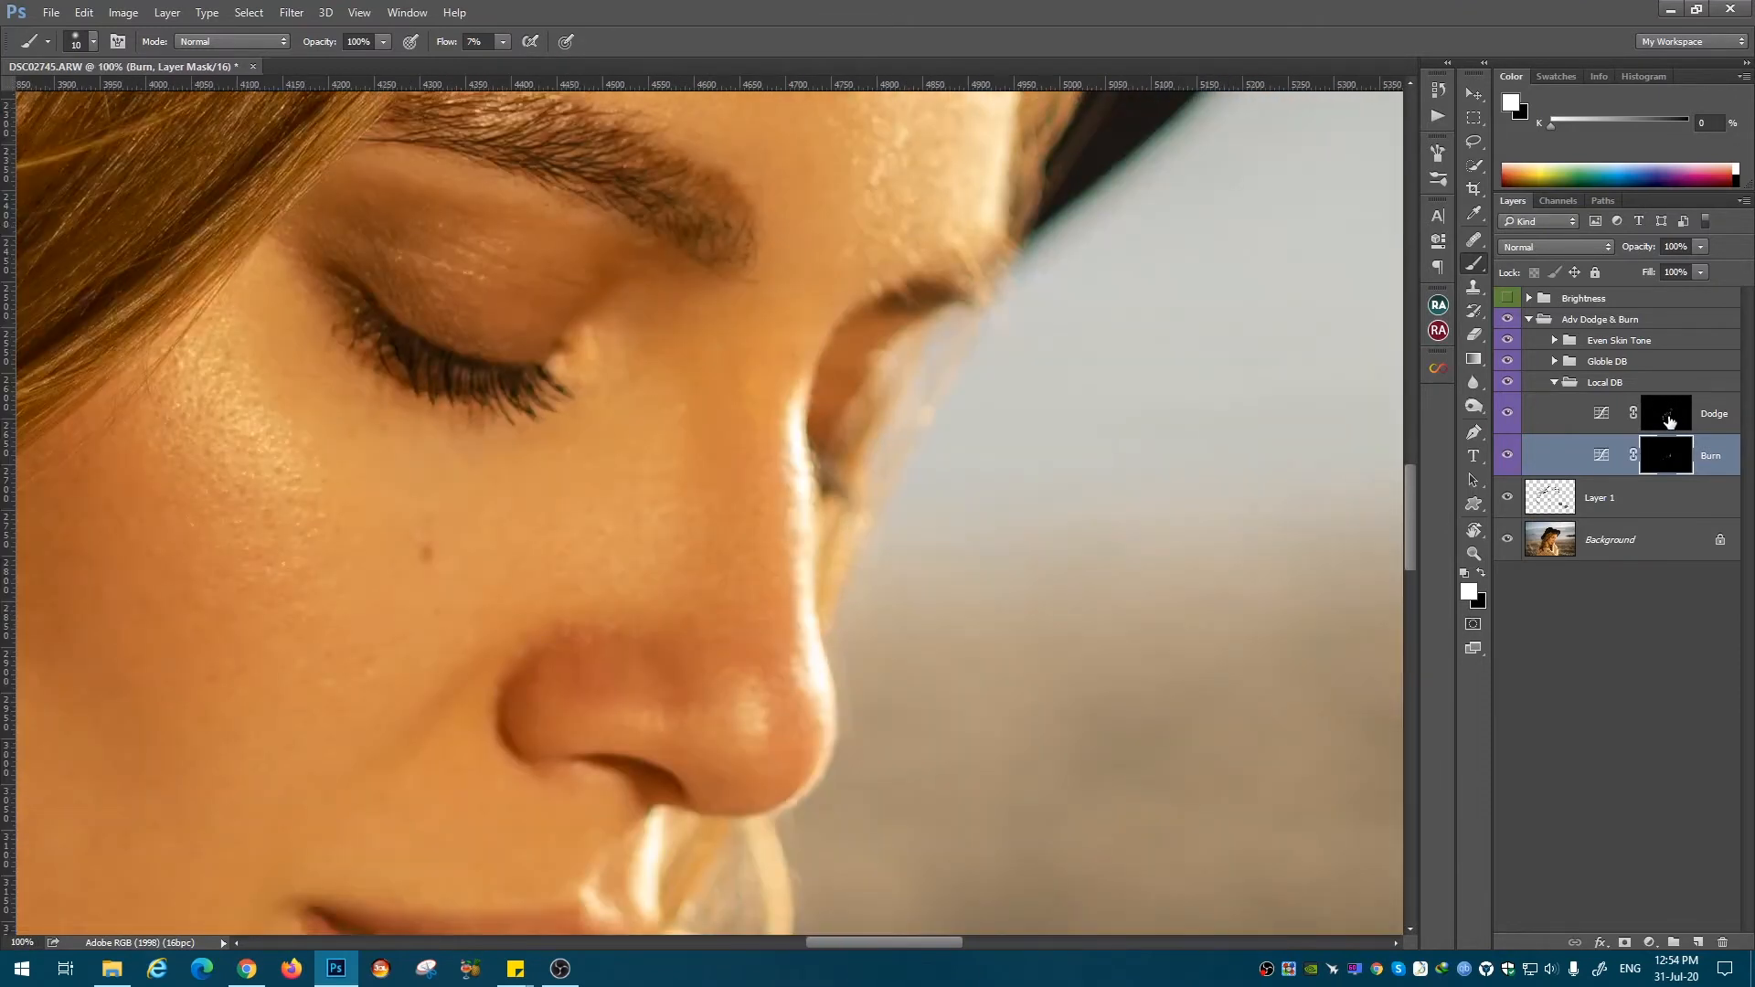
Step: Set the flow to 2% and even the inner eye corner and upper nose on the Dodge and Burn masks at size 10
left_click(1670, 421)
key("shift+0")
key("shift+2")
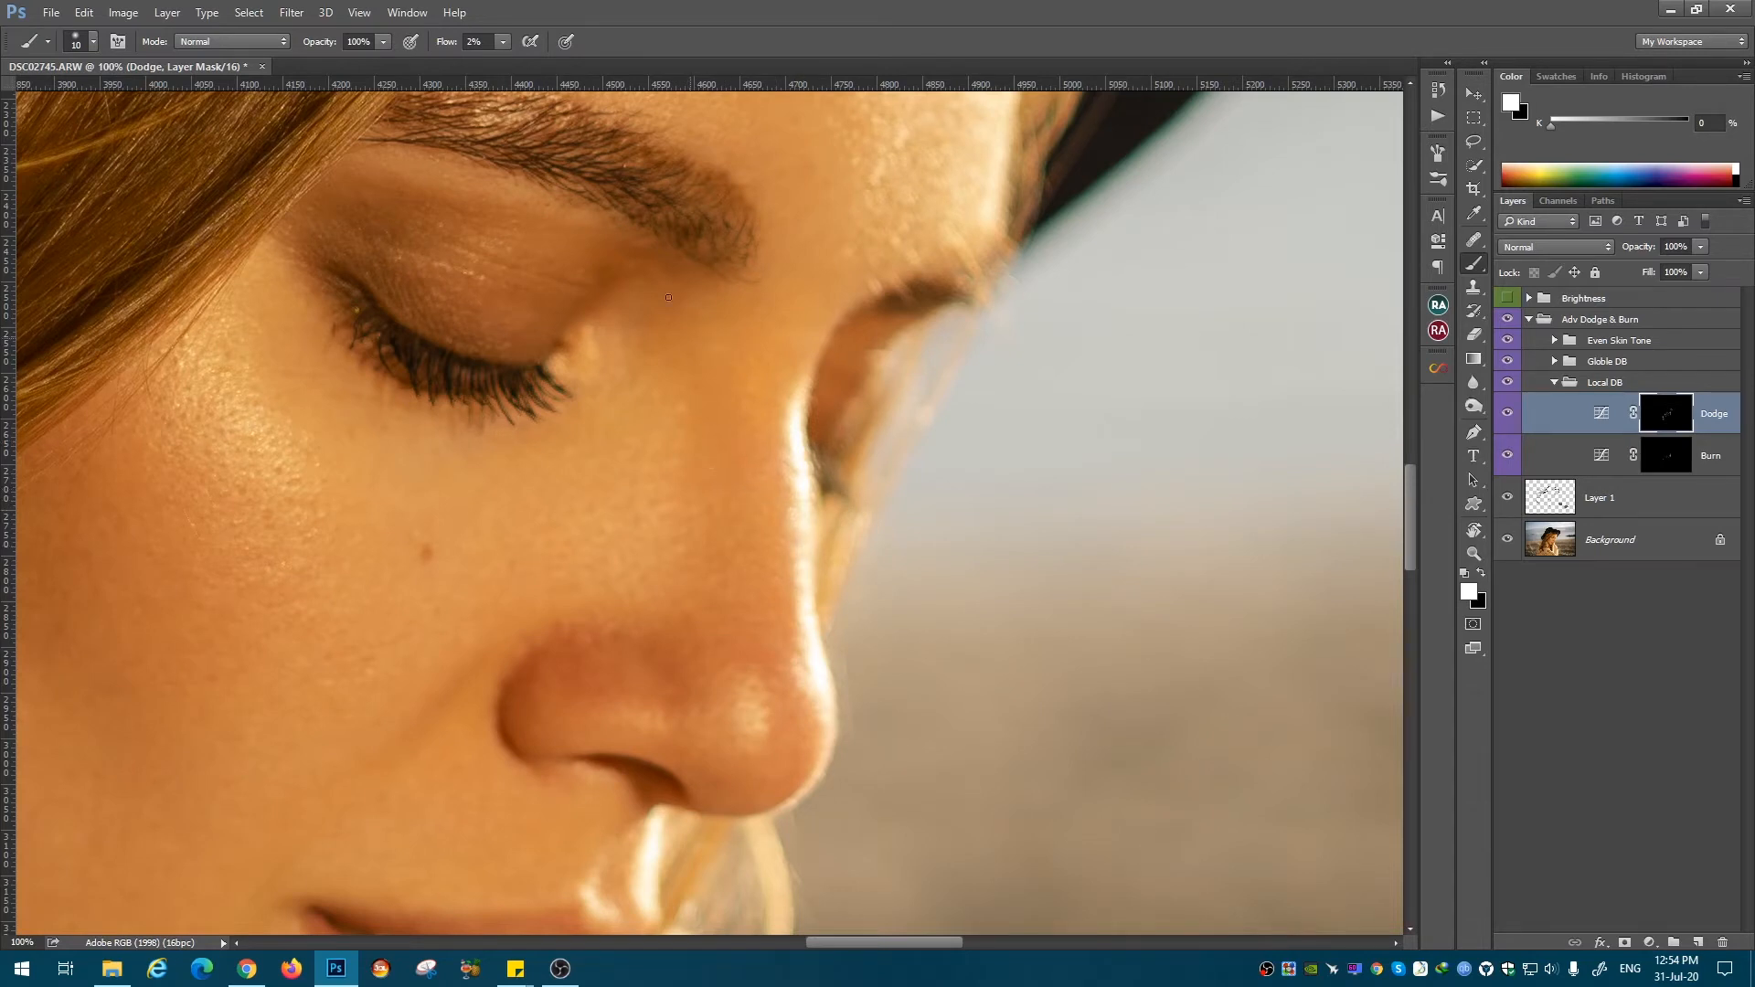
key("alt+bracketleft")
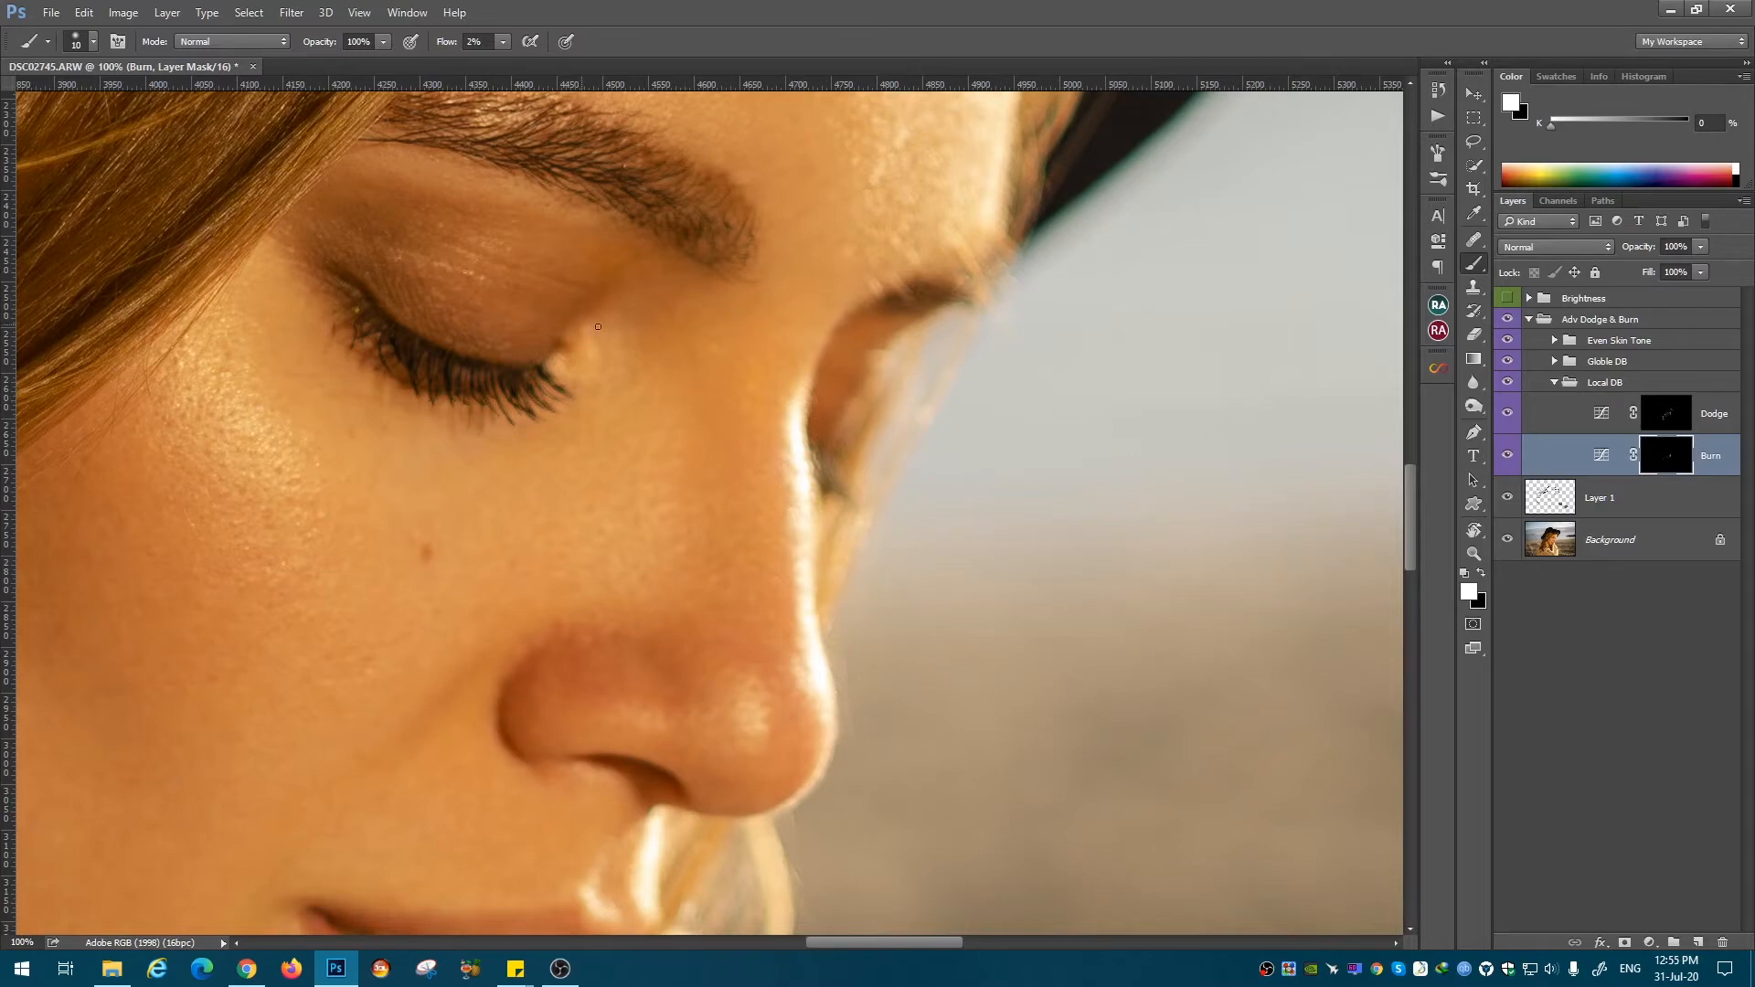
key("bracketleft")
key("alt+bracketright")
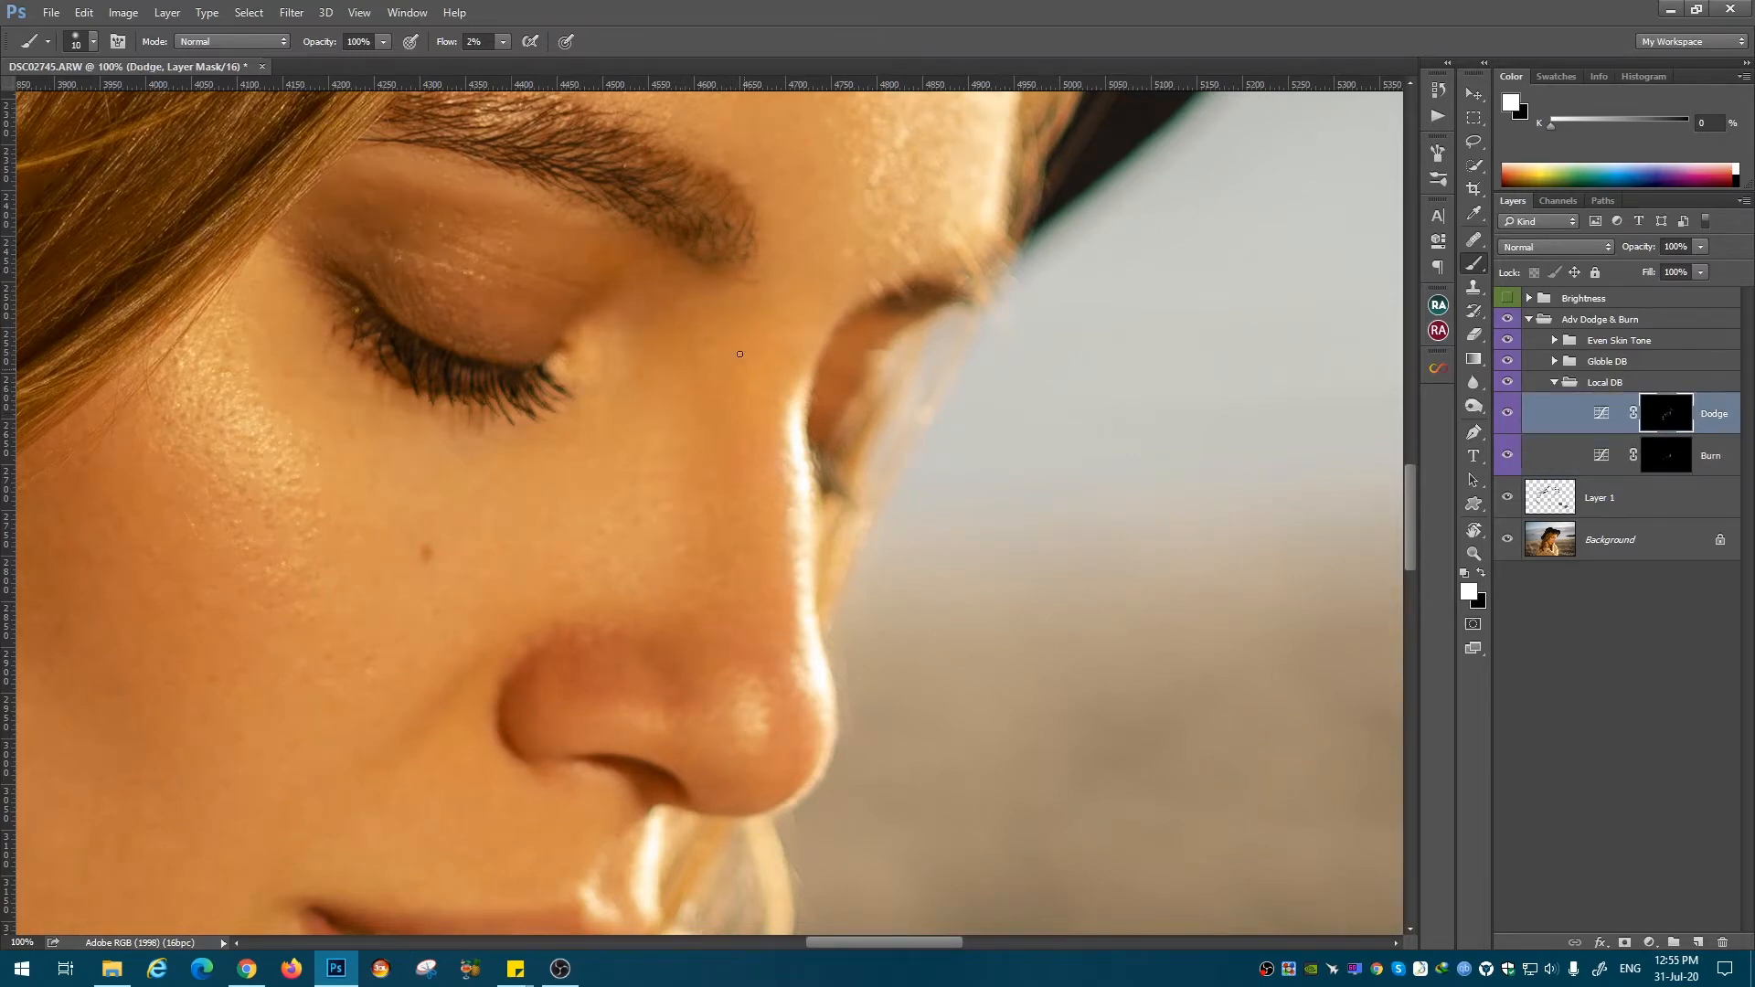
Step: Show the Brightness group and smooth larger cheek and eye-corner areas on the Burn and Dodge masks at brush size 80
left_click_drag(739, 416, 1010, 180)
key("ctrl+minus")
left_click(1530, 298)
left_click(1530, 298)
left_click(1507, 298)
key("alt+bracketleft")
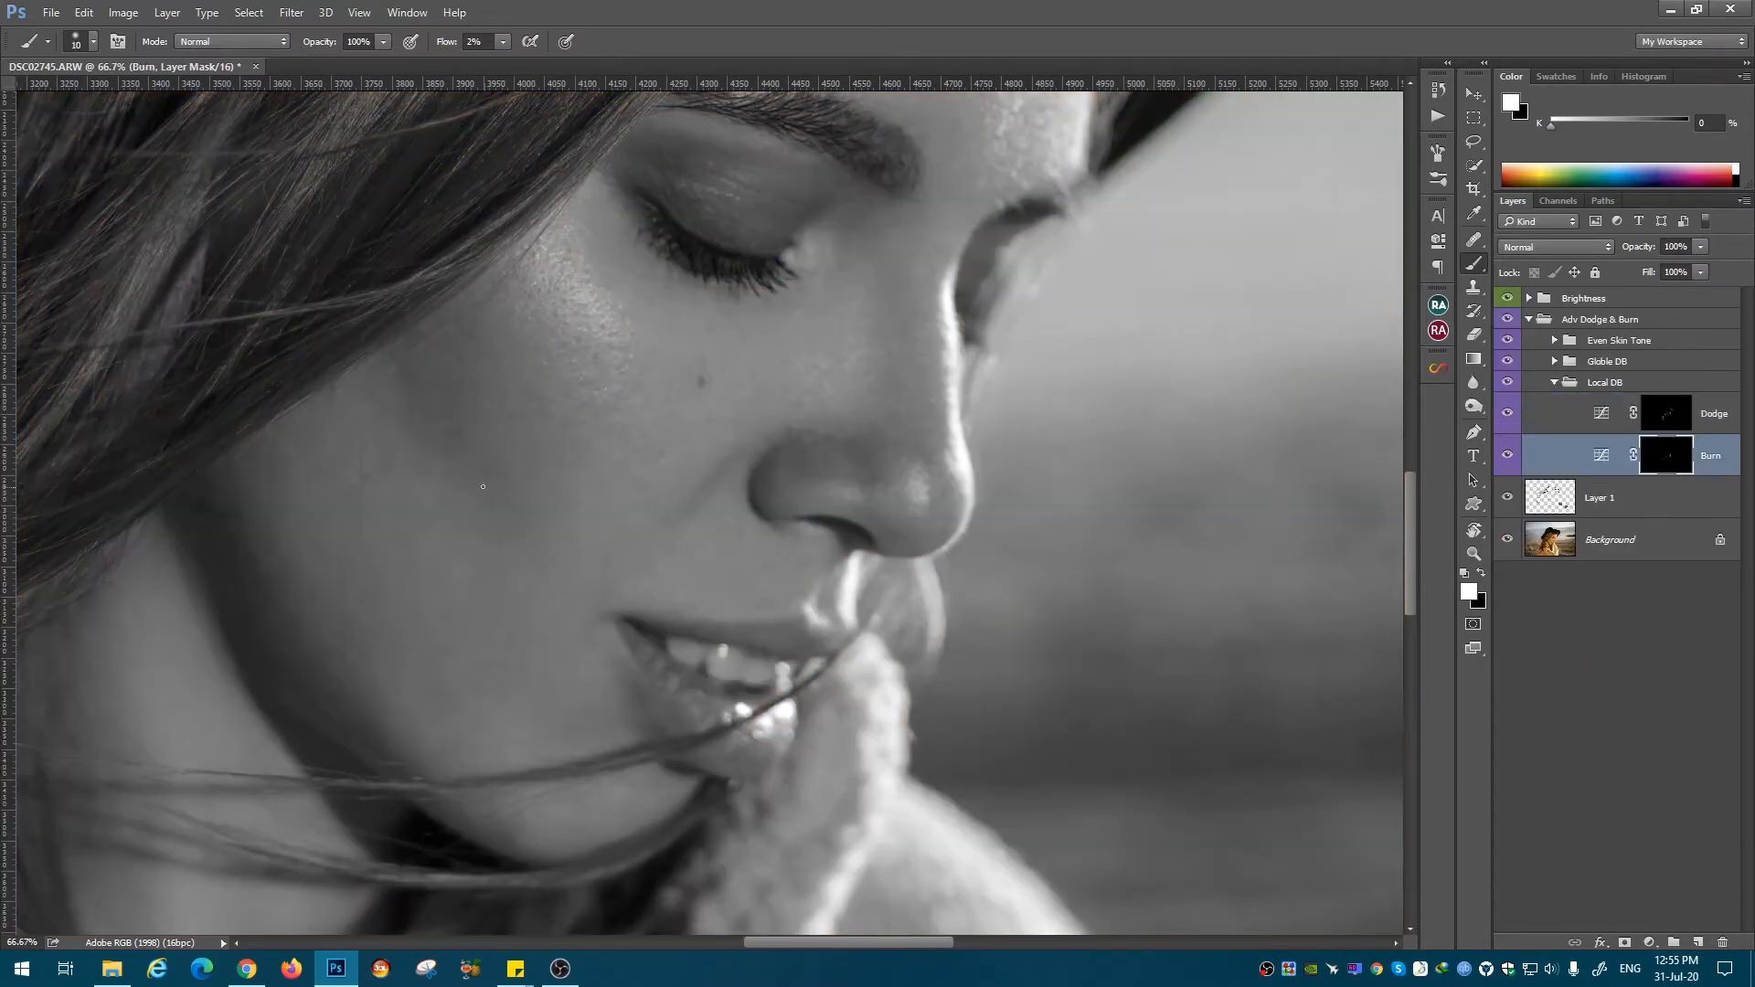
key("bracketright")
key("bracketright")
key("bracketright")
key("bracketright")
key("bracketright")
key("bracketright")
key("bracketright")
key("bracketright")
key("bracketright")
key("bracketright")
key("bracketright")
key("bracketright")
key("alt+bracketright")
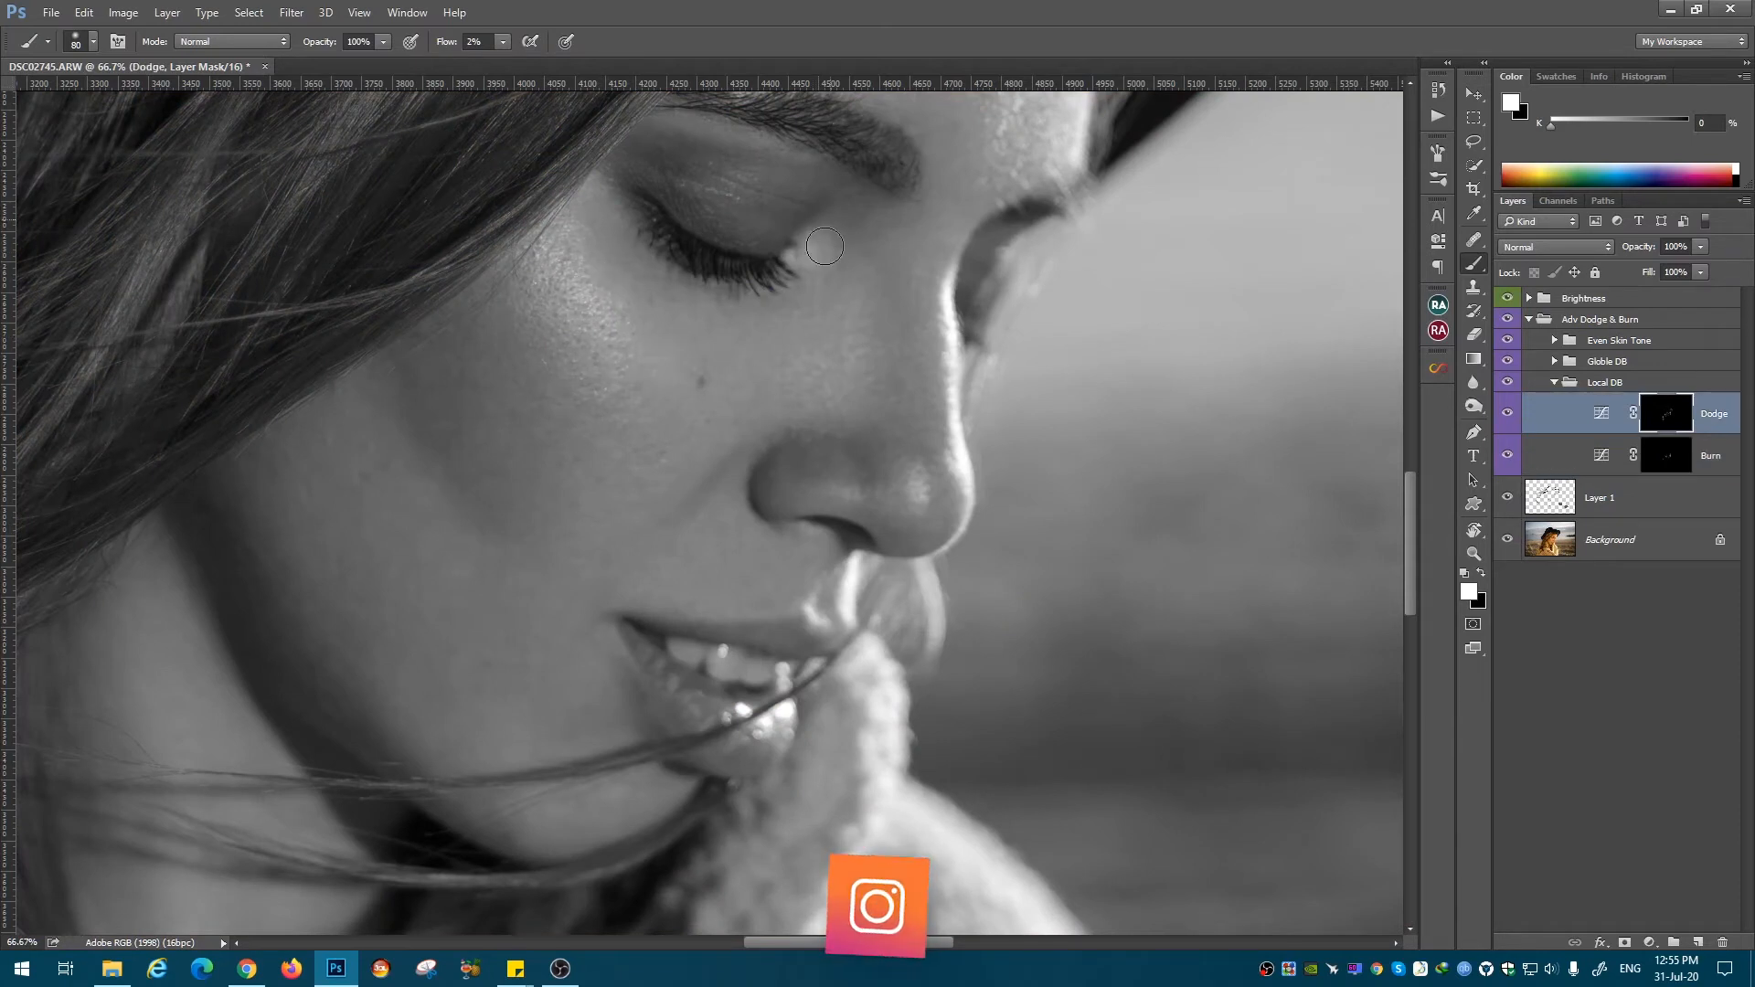
Step: Soften the cheek's light and shadow transition on the Burn mask, then the Dodge mask, reducing the brush to 50
key("alt+bracketleft")
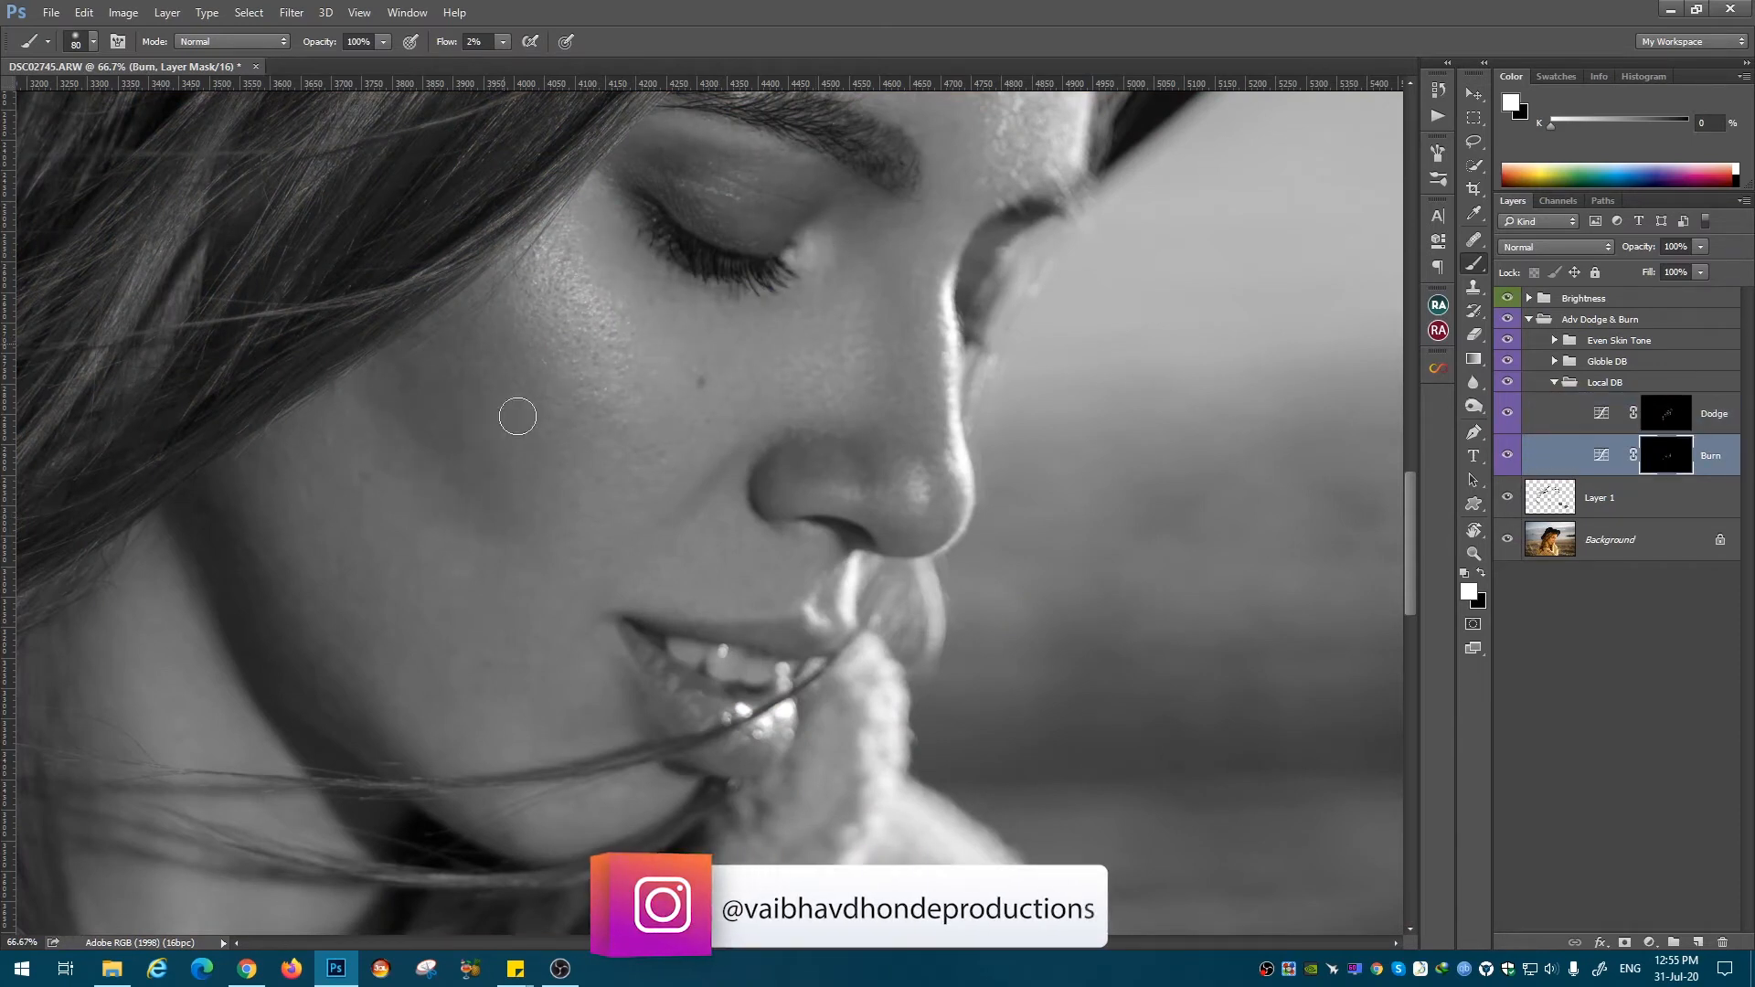
key("bracketright")
key("bracketright")
key("bracketright")
key("bracketright")
key("bracketright")
key("bracketright")
key("bracketright")
key("bracketright")
key("bracketleft")
key("bracketleft")
key("bracketleft")
key("bracketleft")
key("bracketleft")
key("bracketleft")
key("bracketleft")
key("bracketleft")
key("bracketleft")
key("bracketleft")
key("bracketleft")
key("alt+bracketright")
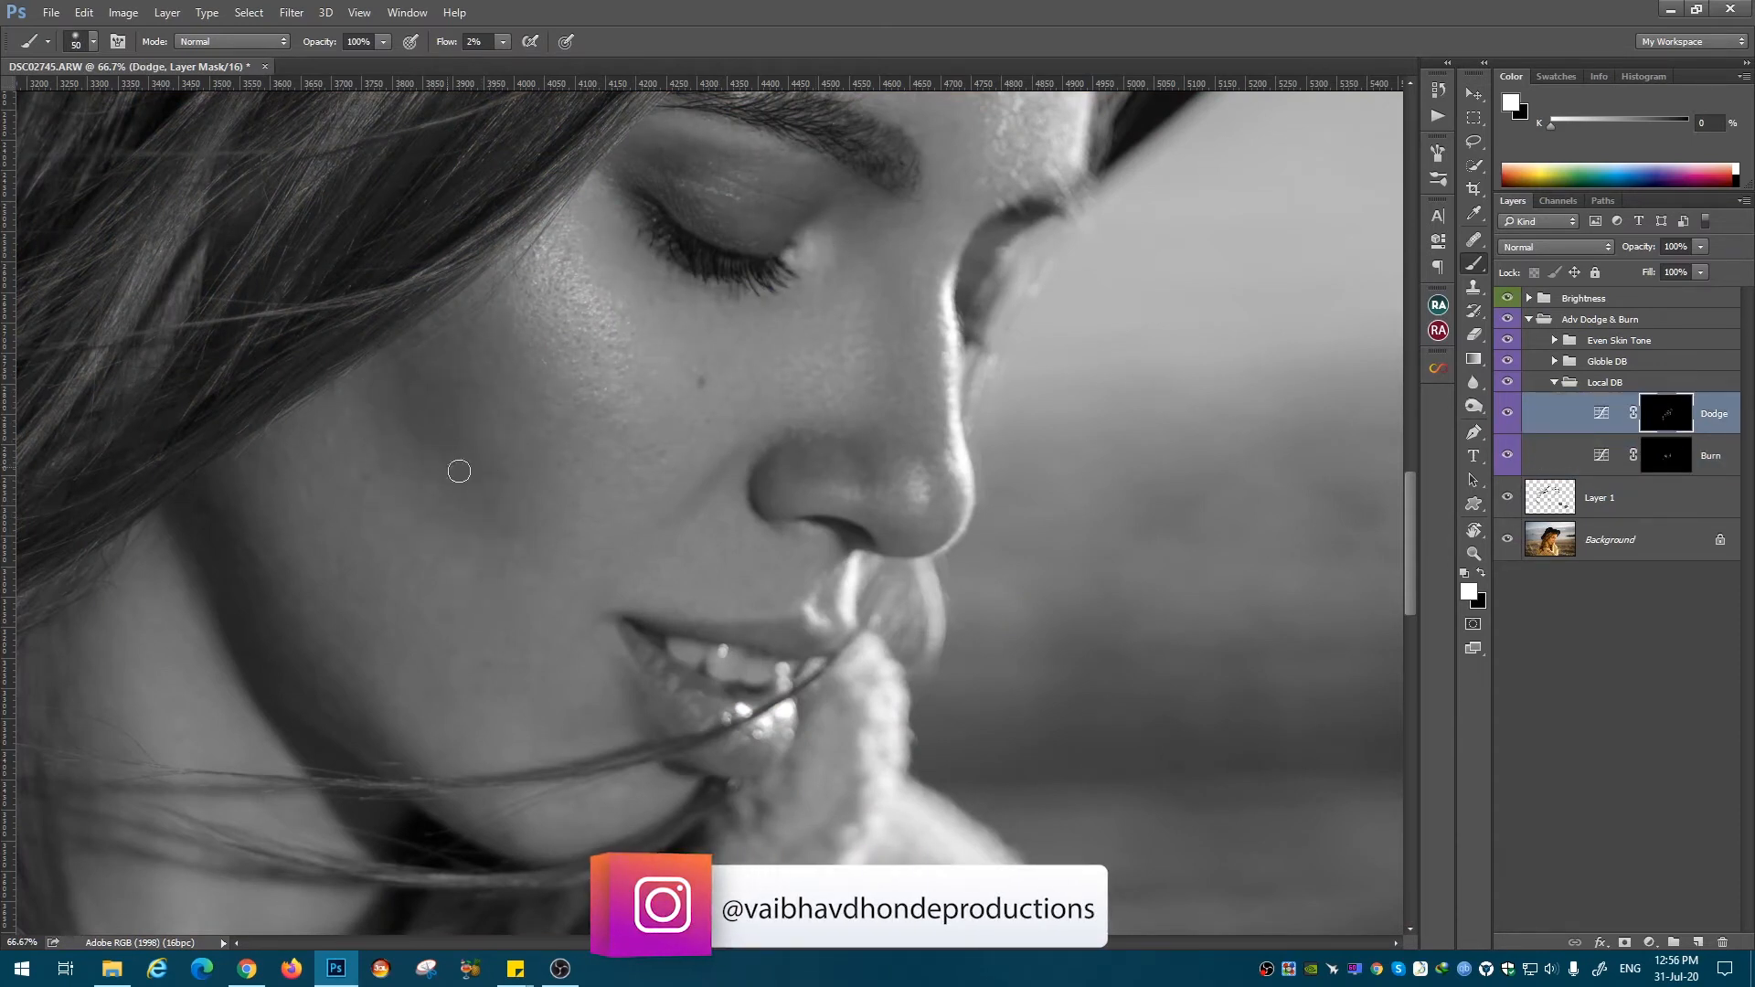
Step: Even smaller patches on the lower cheek and beside the mouth on the Dodge and Burn masks at brush sizes 30 to 20
key("bracketleft")
key("bracketleft")
key("bracketleft")
key("alt+bracketleft")
key("alt+bracketright")
key("alt+bracketleft")
key("bracketleft")
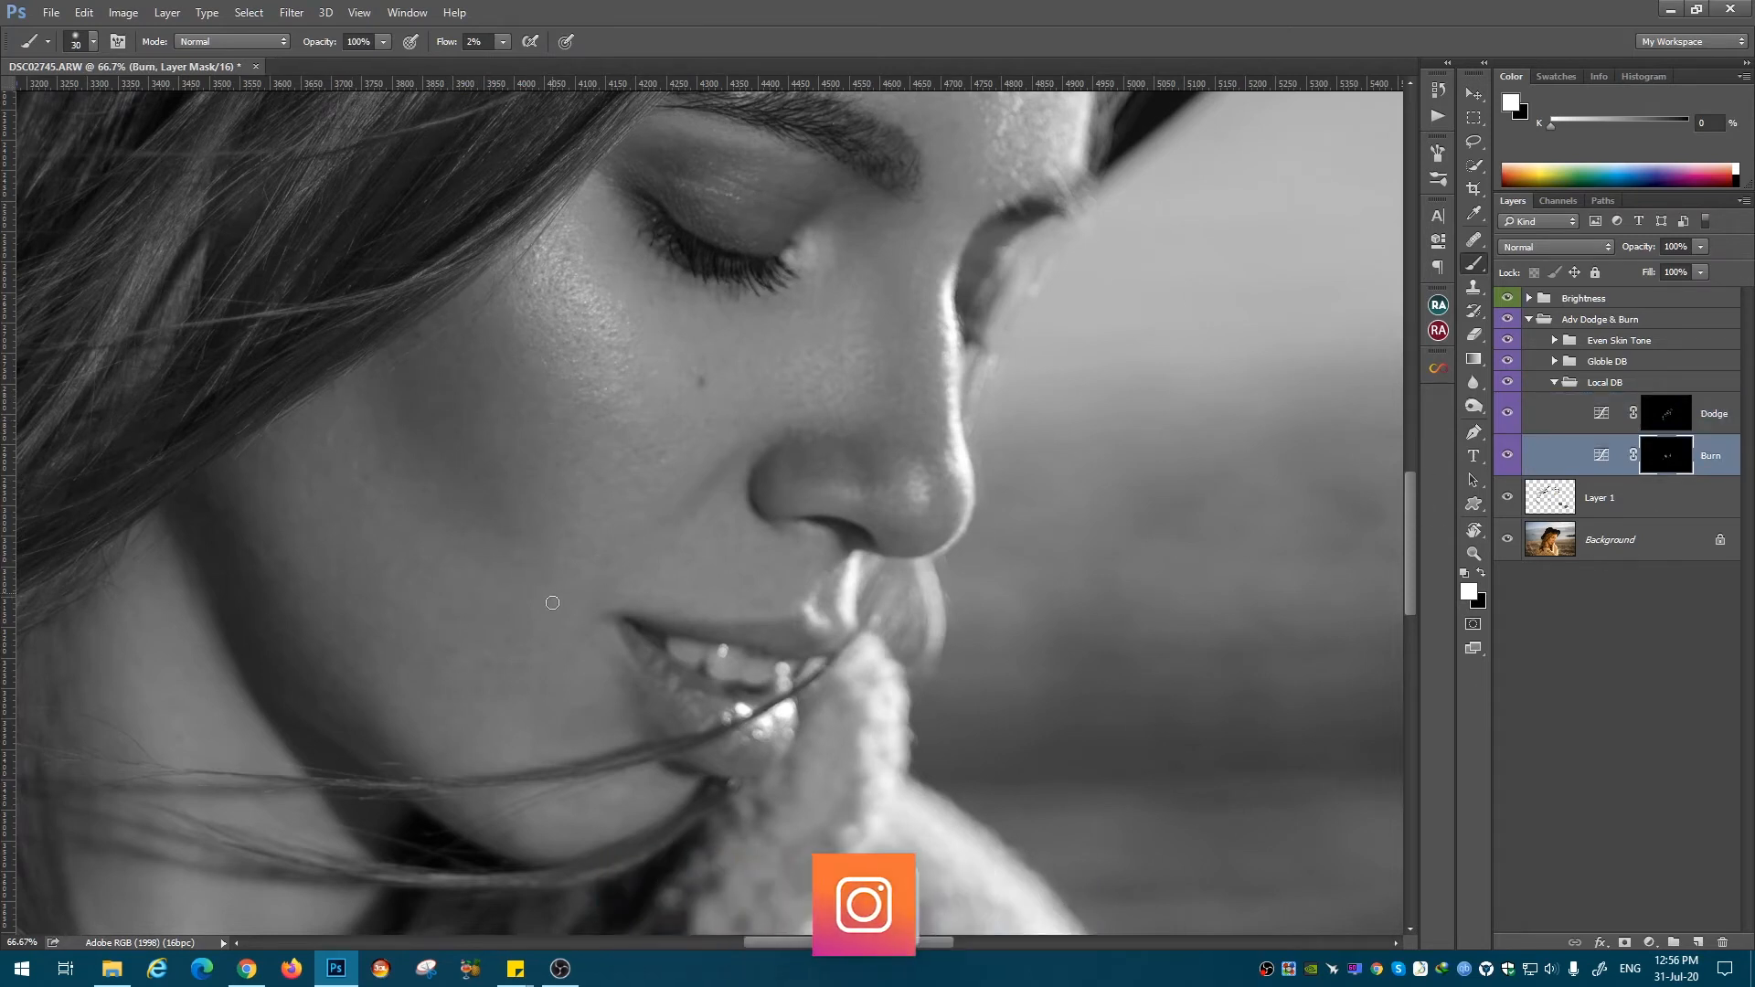
key("bracketleft")
key("bracketleft")
key("alt+bracketright")
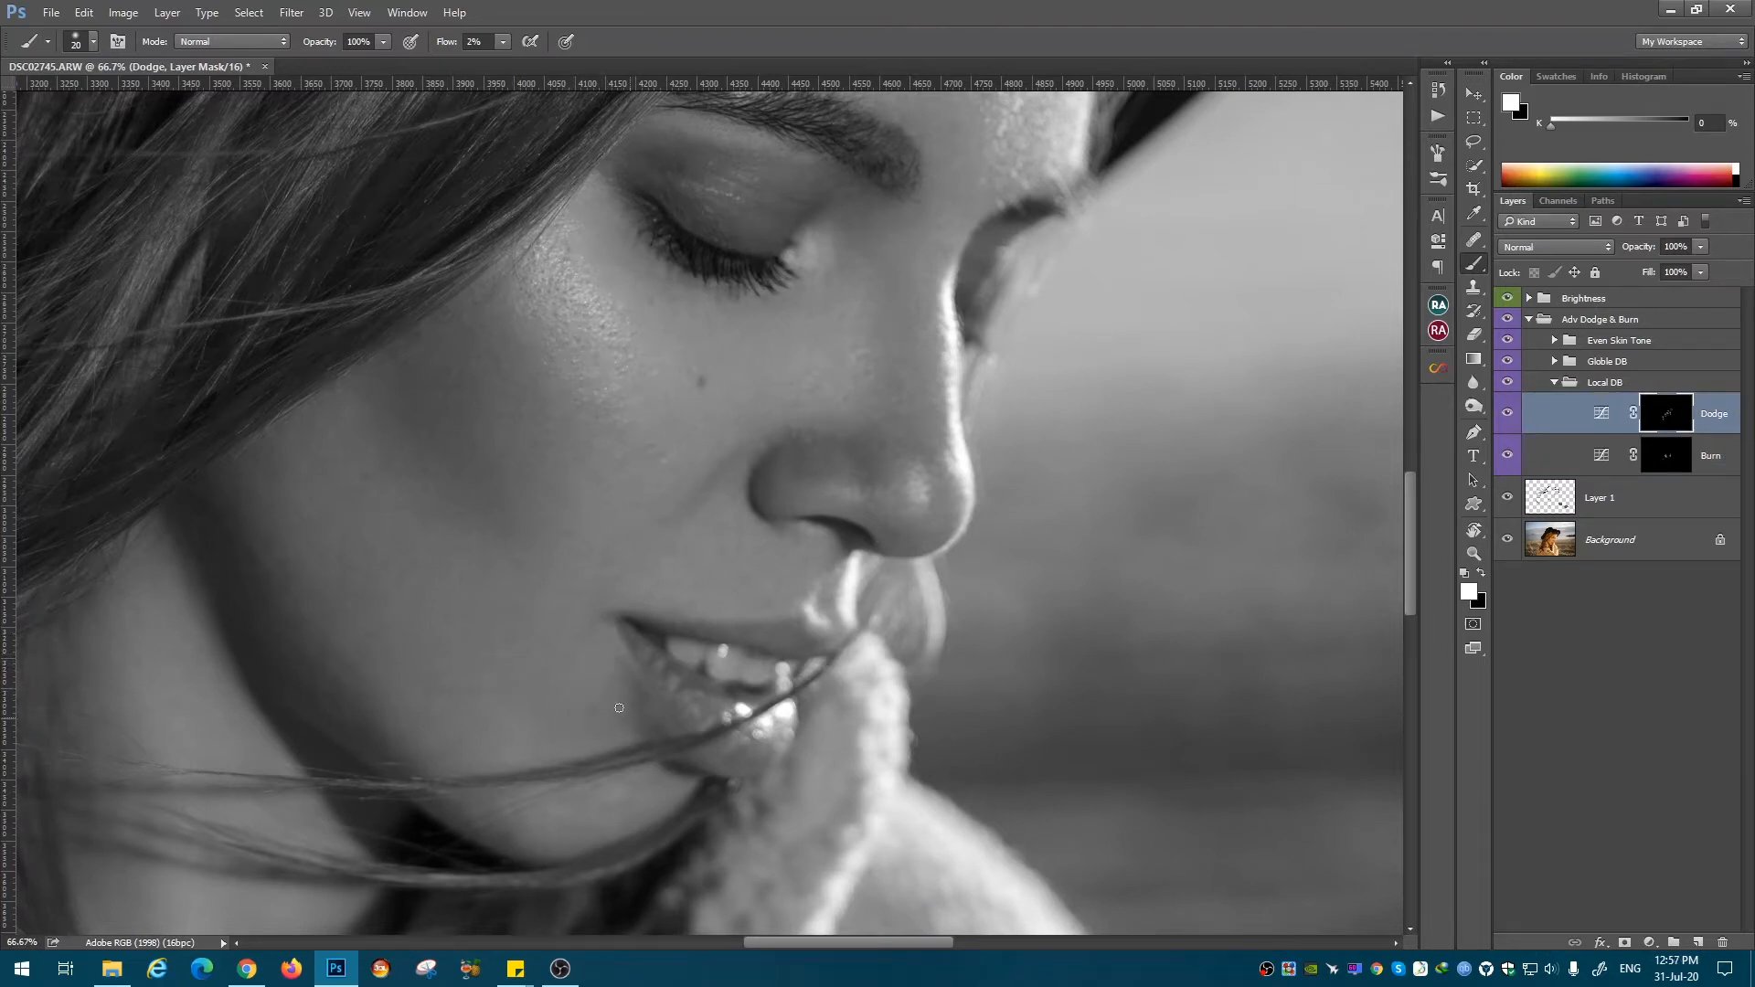
Step: Refine the skin around the mouth, upper lip and nostril on both masks, varying the brush between 35 and 15
key("bracketright")
key("alt+bracketleft")
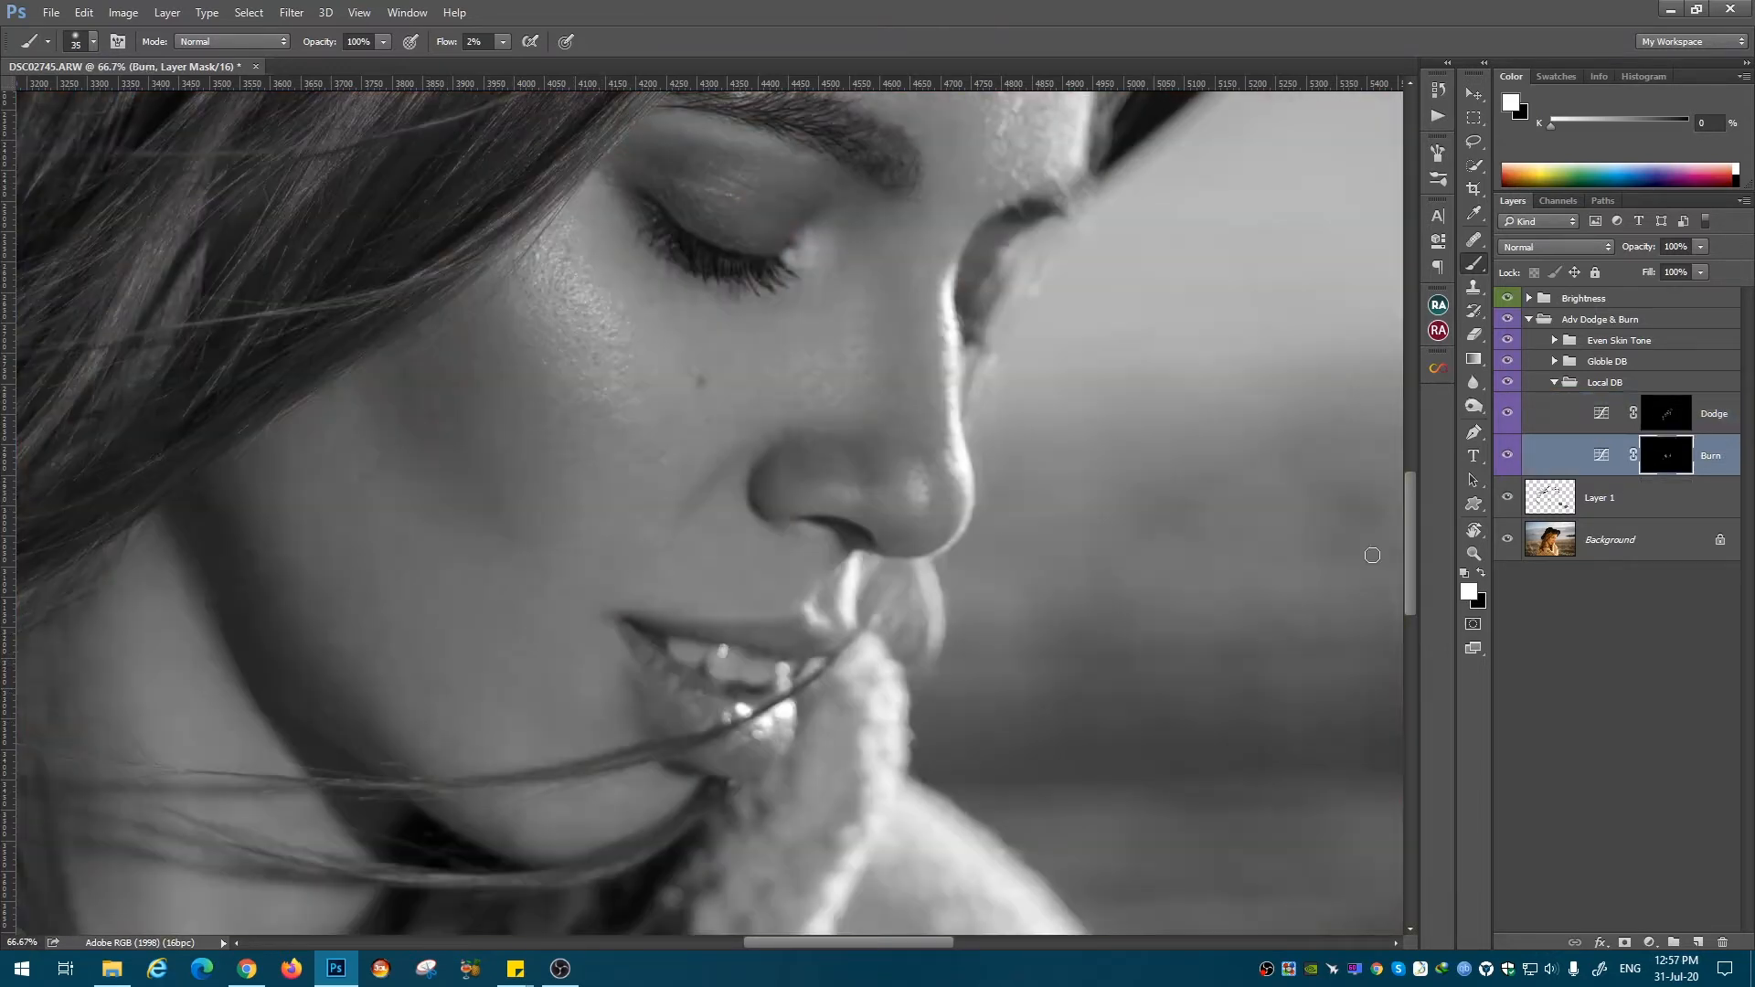
key("bracketleft")
key("bracketleft")
key("alt+bracketright")
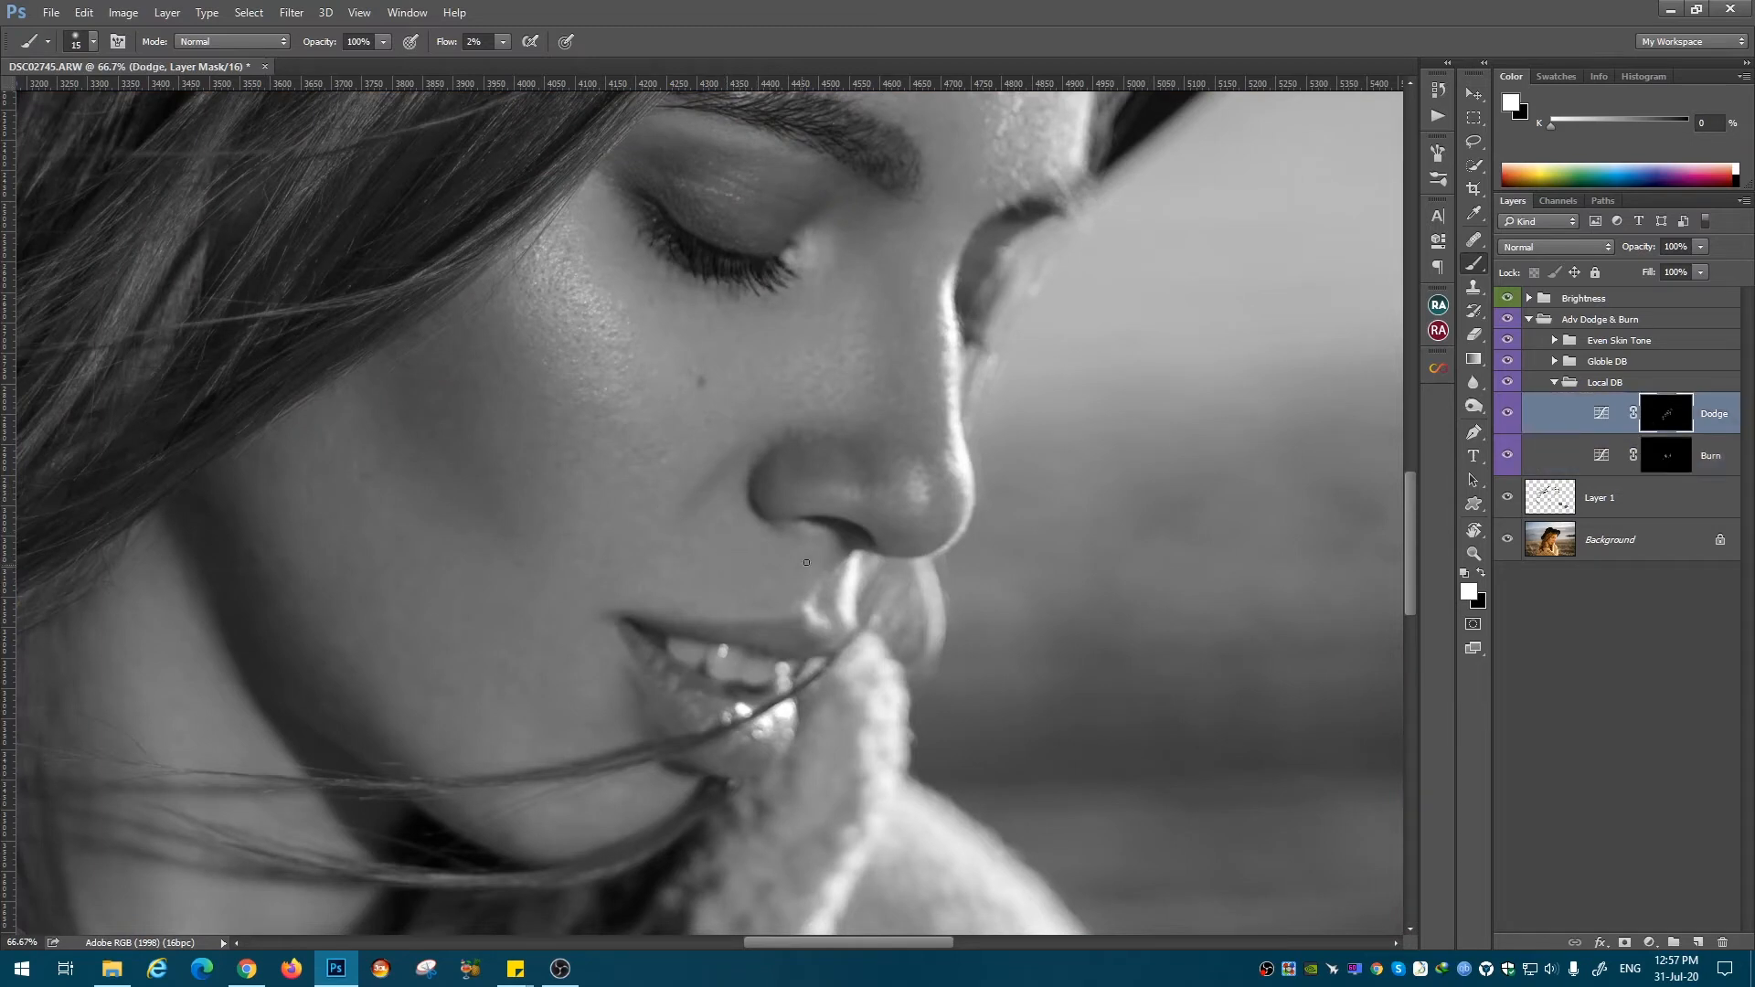
key("alt+bracketleft")
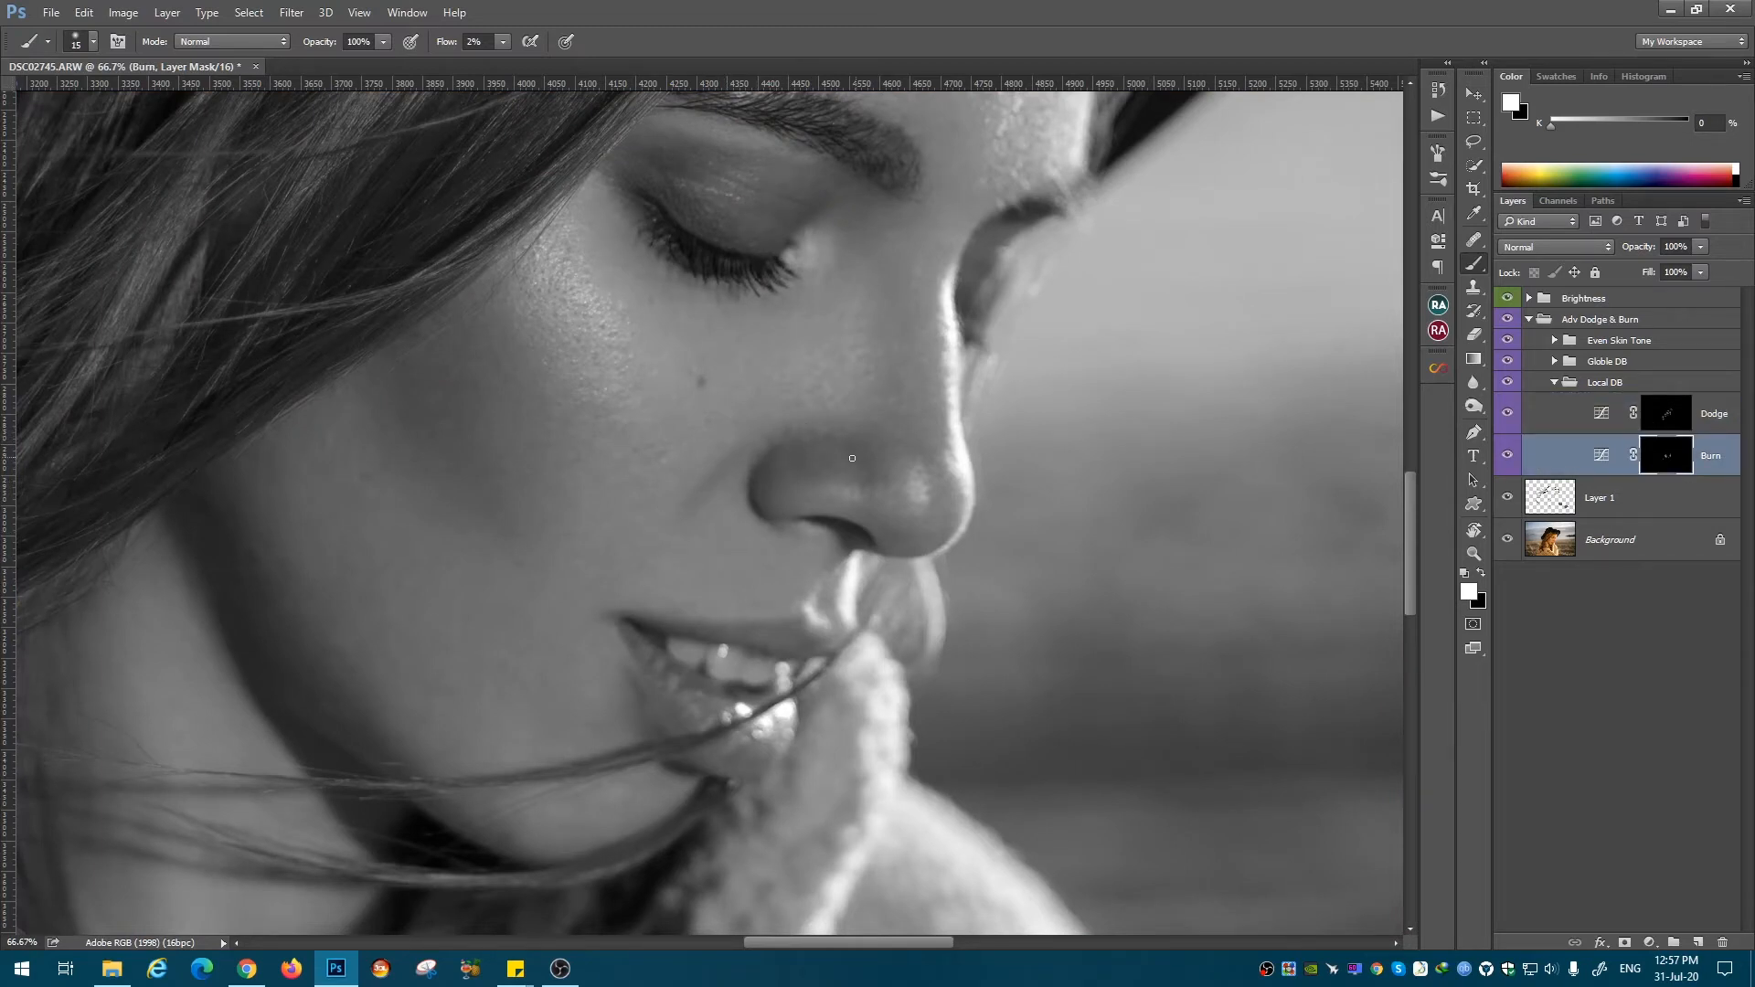
key("bracketright")
key("alt+bracketright")
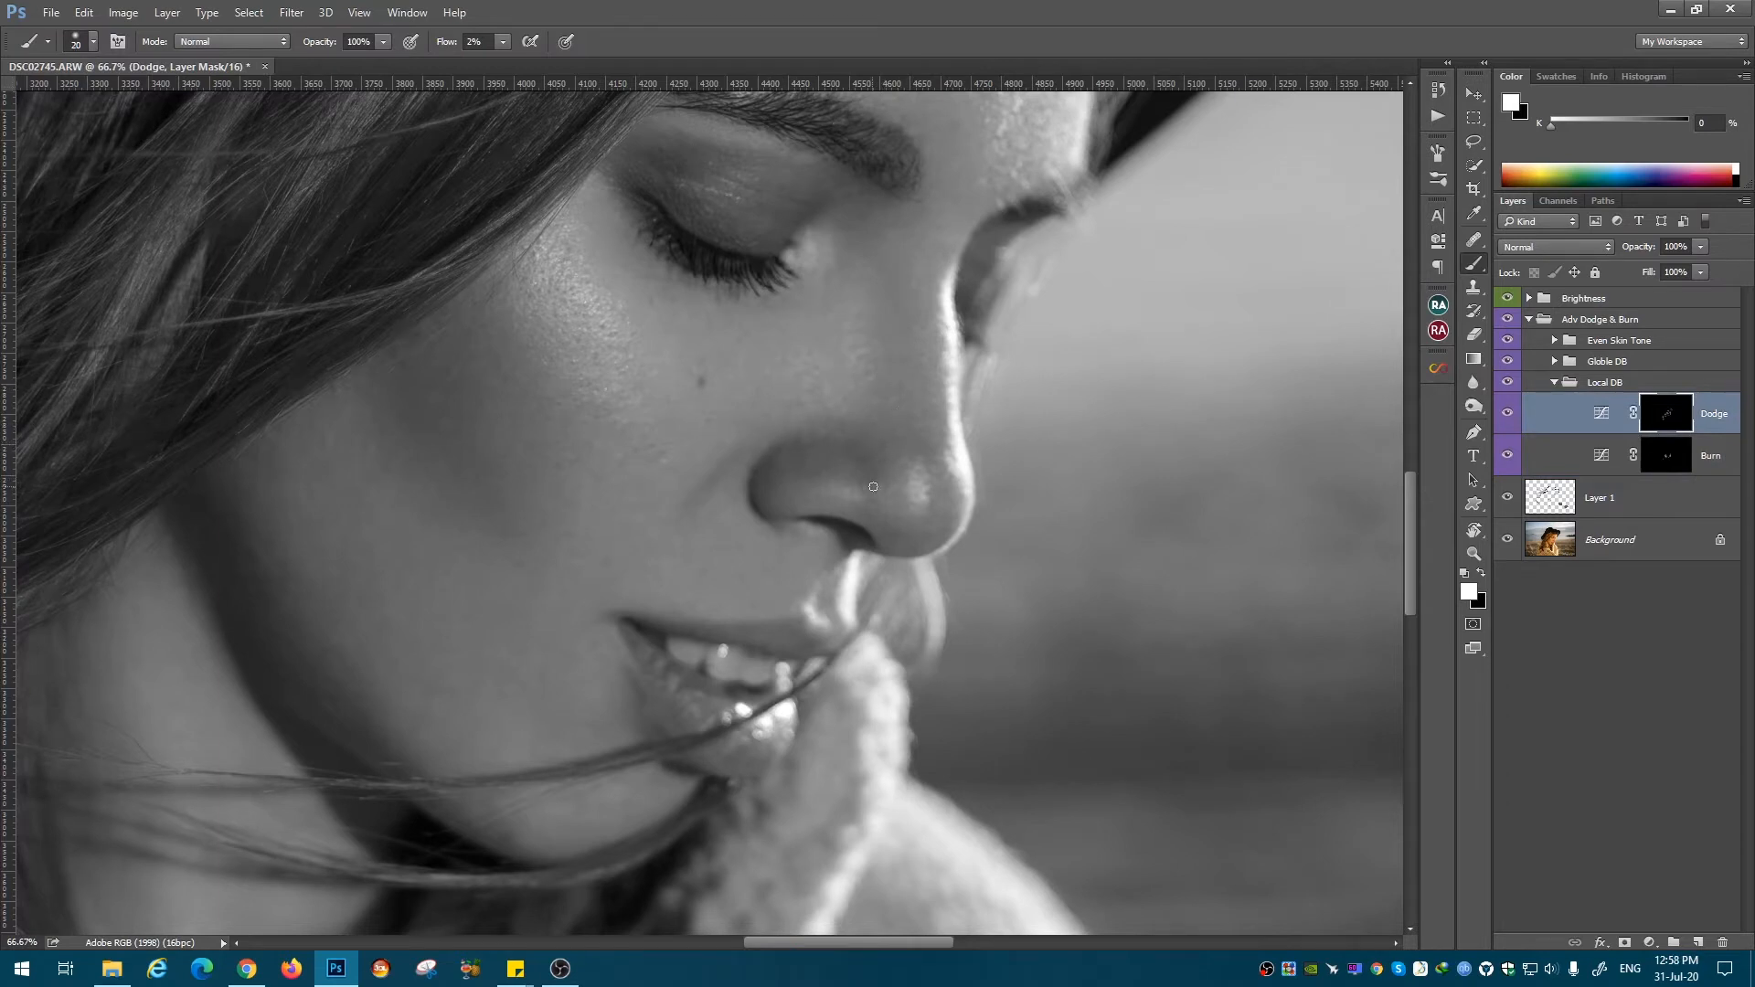
Step: Darken uneven bright patches on the nose bridge on the Burn mask, and lighten dark spots on the nose tip on the Dodge mask
key("alt+bracketleft")
key("bracketright")
key("bracketright")
key("bracketright")
key("bracketright")
key("bracketright")
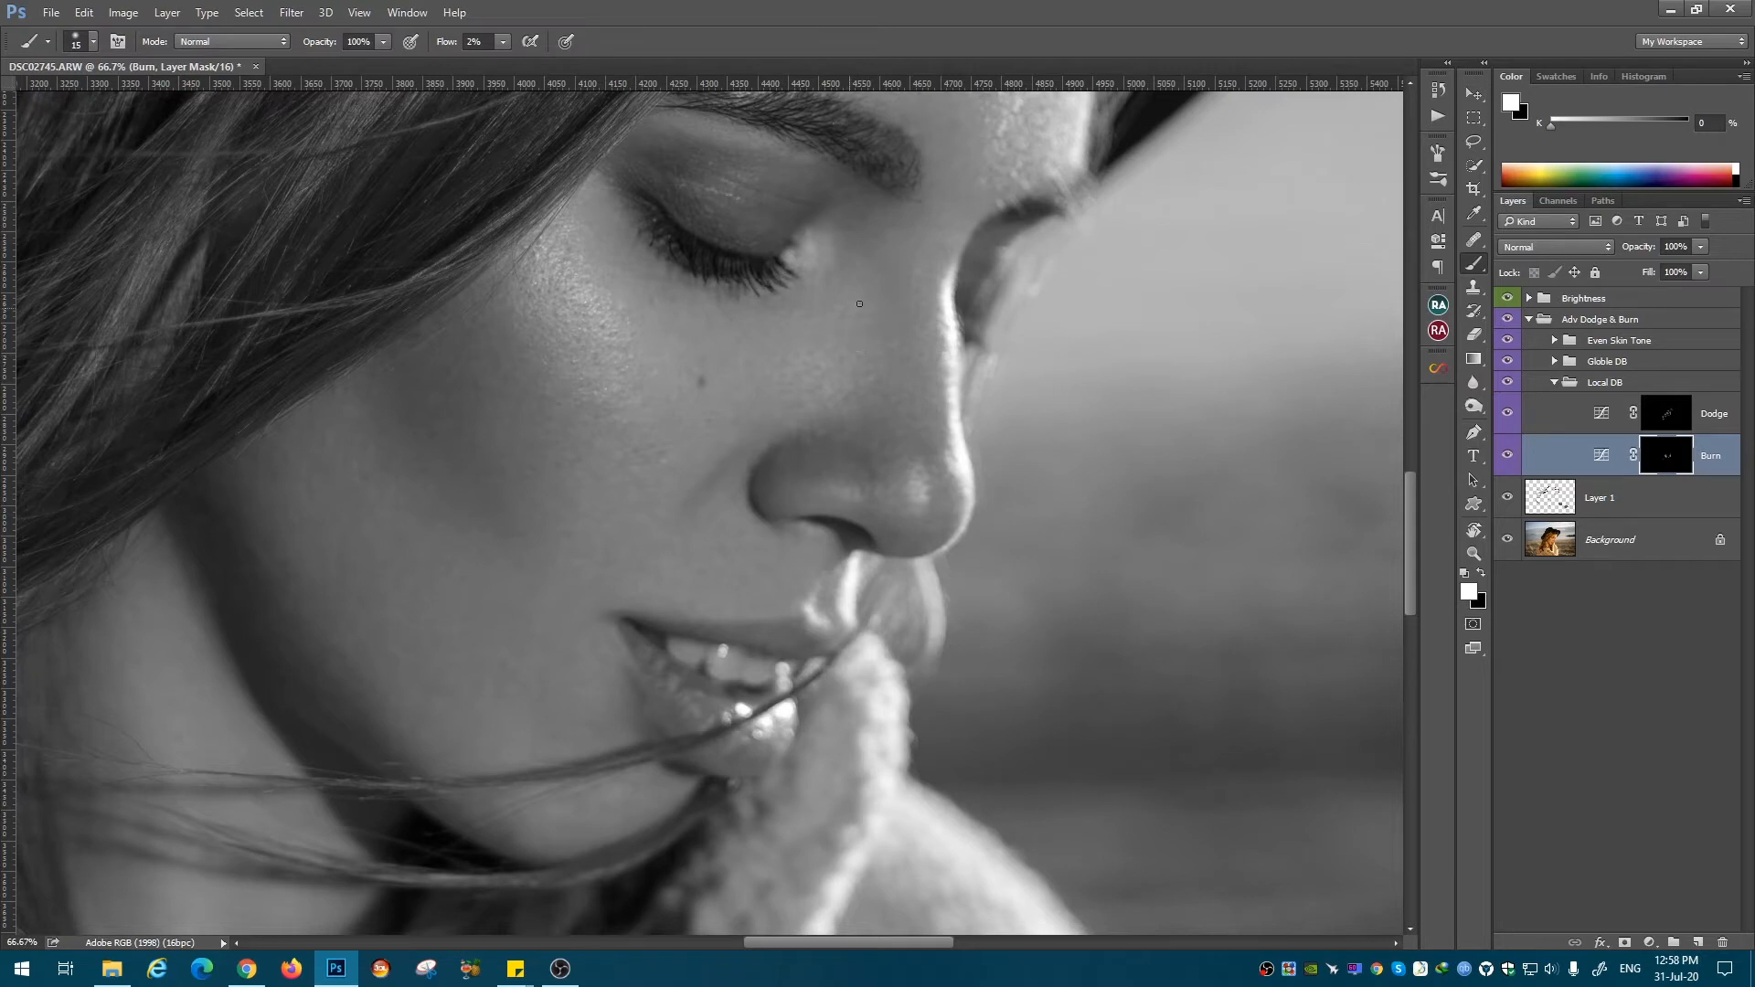
key("alt+bracketright")
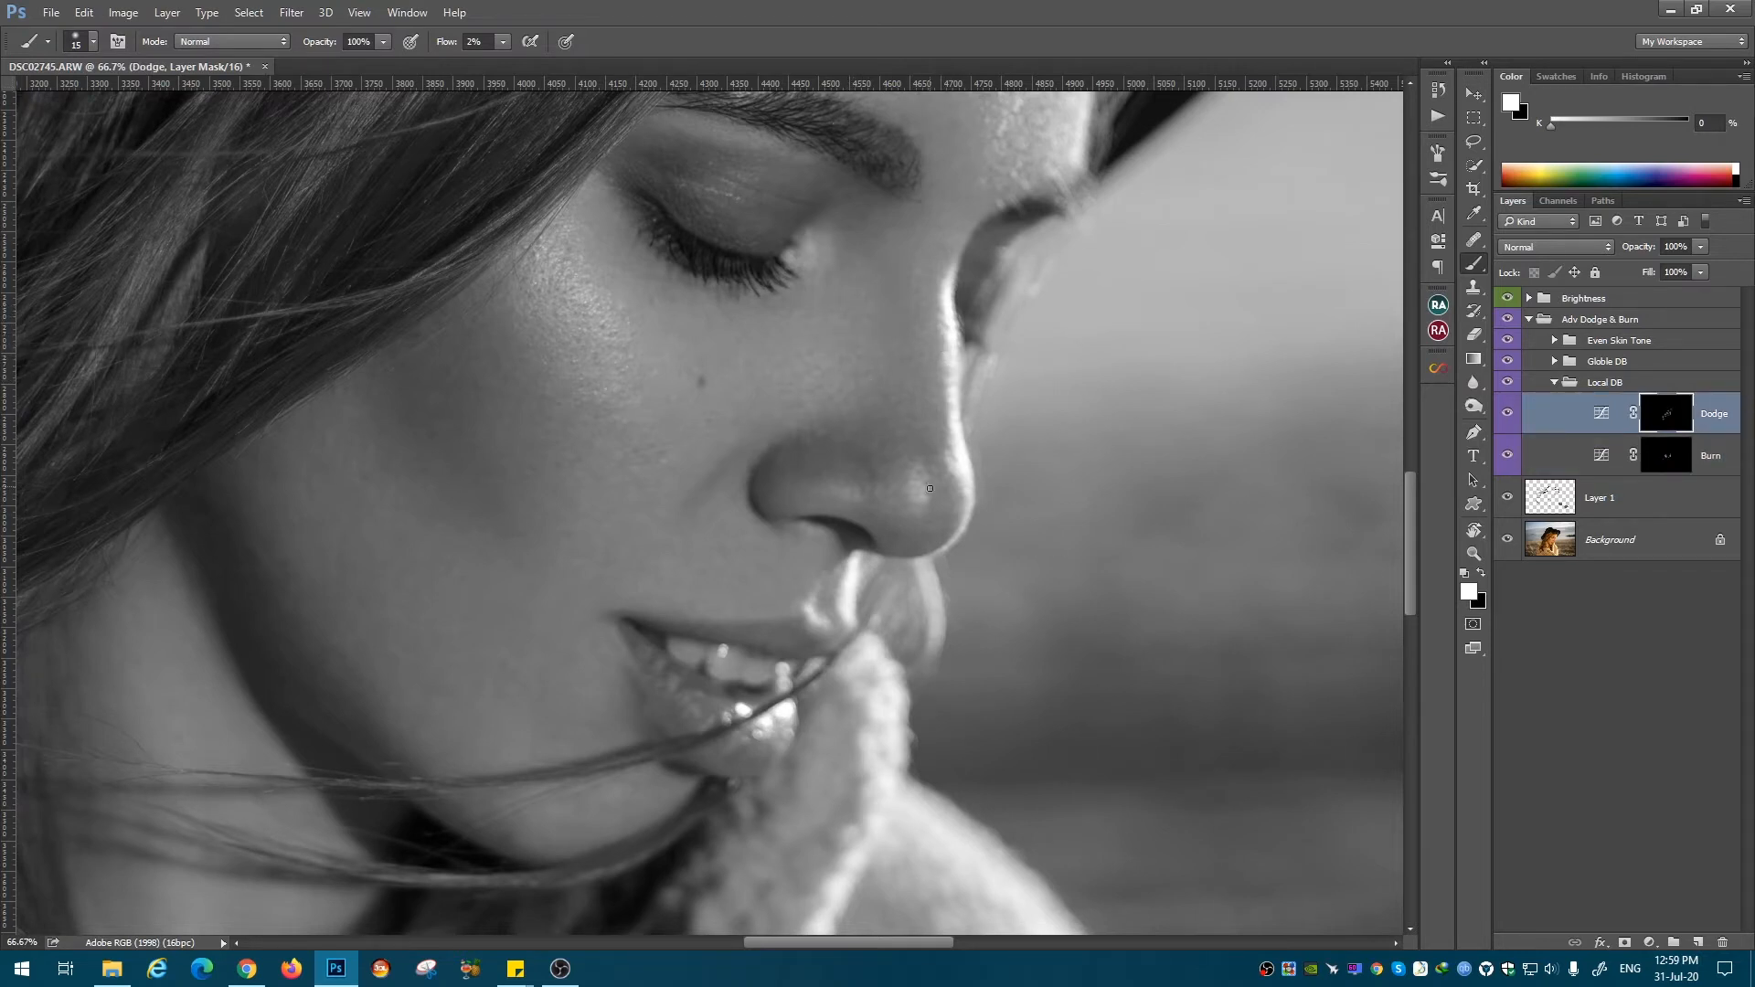
Step: Blend the tones around the nostril and adjoining cheek on the Burn and Dodge masks with brush sizes 30 to 35
key("alt+bracketleft")
key("bracketright")
key("bracketright")
key("bracketright")
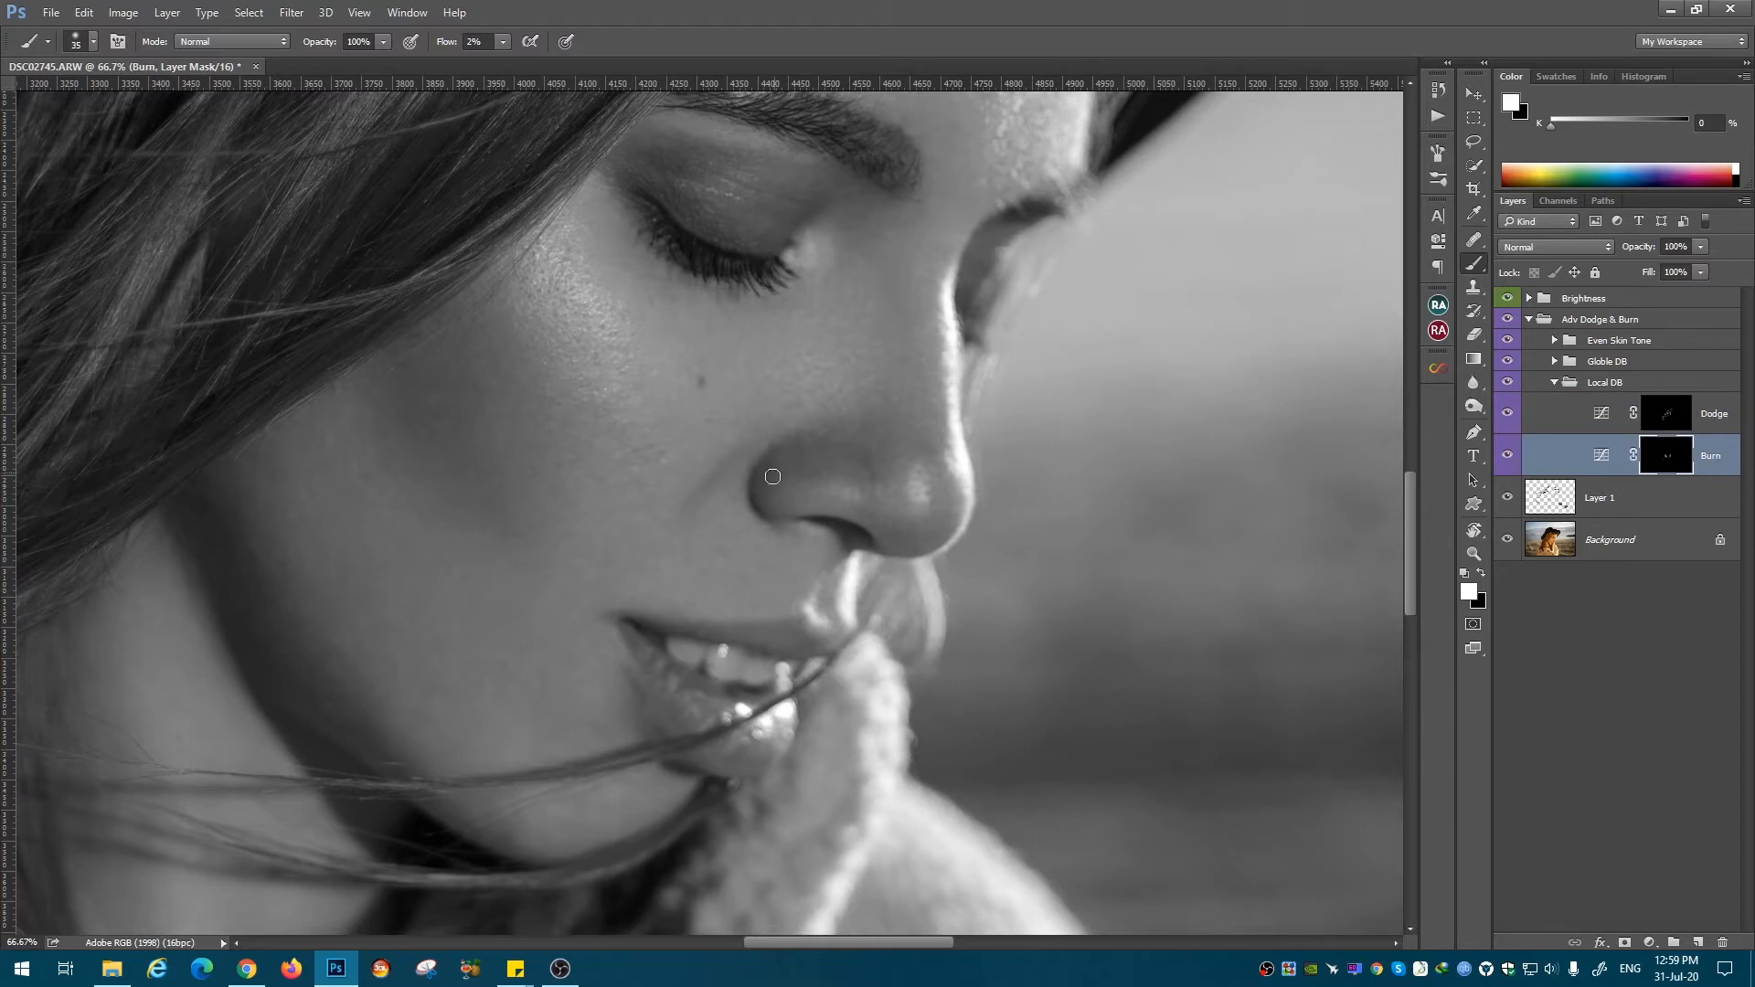
key("alt+bracketright")
left_click(1635, 466)
key("bracketleft")
key("bracketleft")
key("bracketleft")
key("bracketright")
key("bracketright")
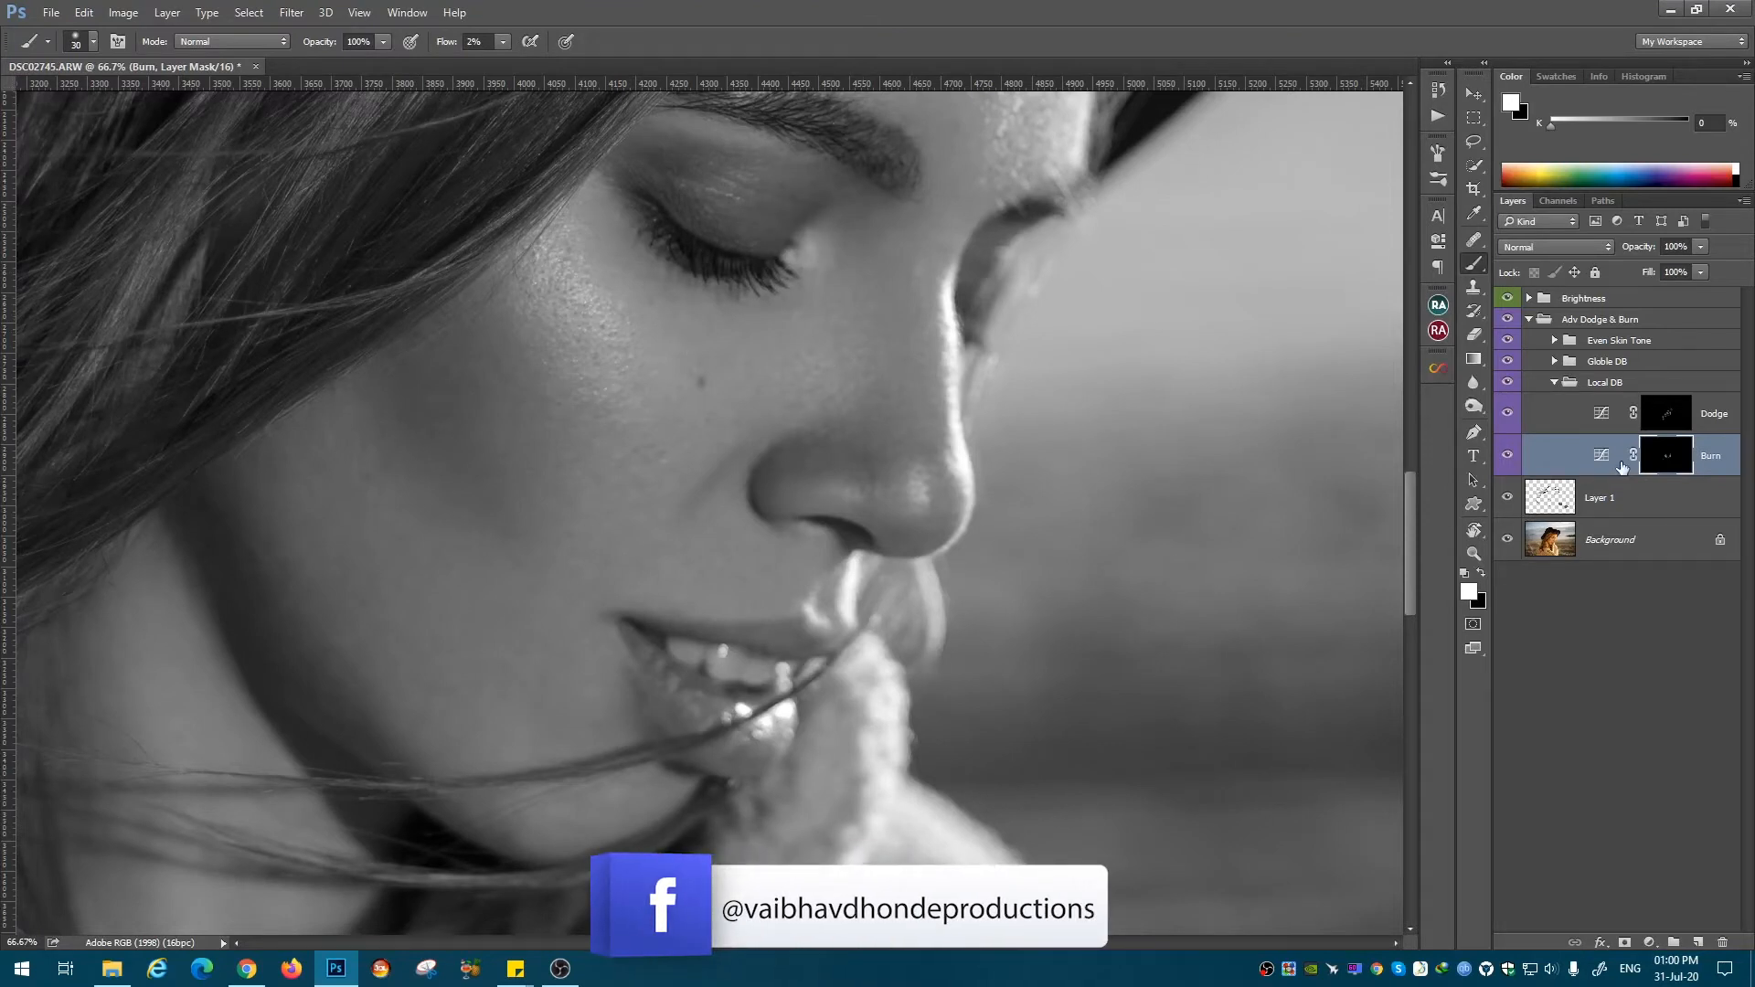
key("alt+bracketright")
key("bracketright")
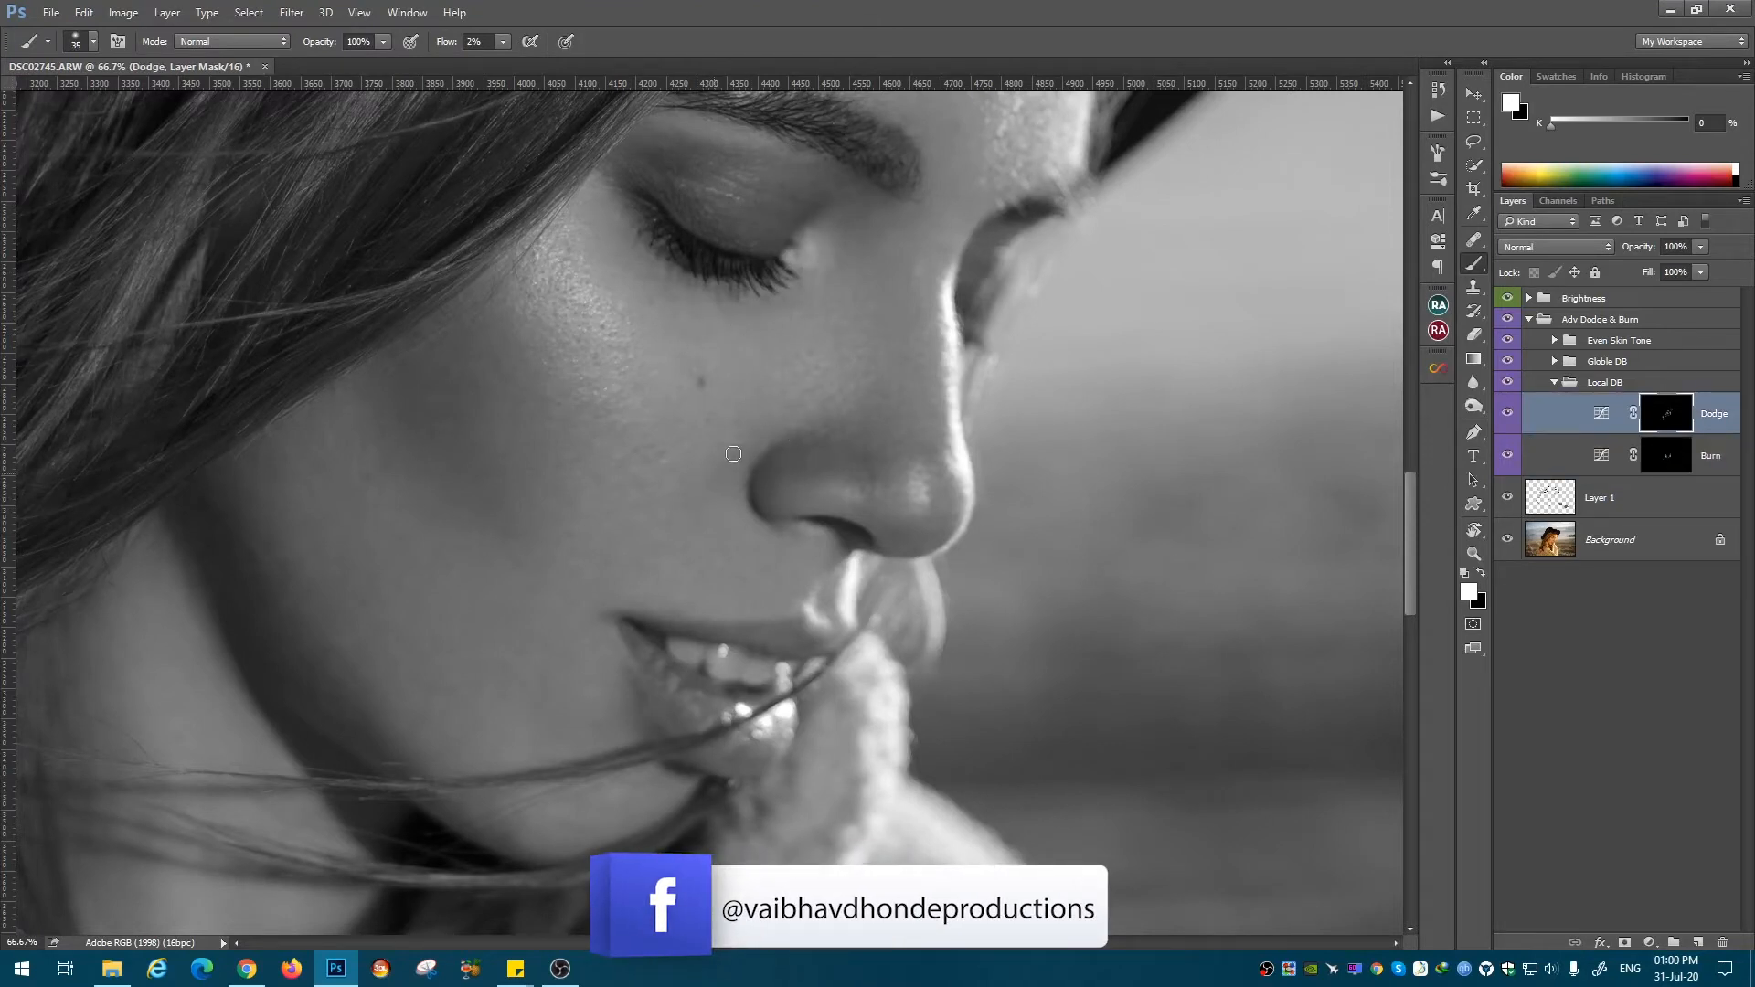
Step: Darken the highlight near the nose tip on the Burn mask with brush size 20 and flow set to 1%
key("bracketleft")
key("bracketleft")
key("alt+bracketleft")
key("bracketright")
key("shift+0")
key("shift+1")
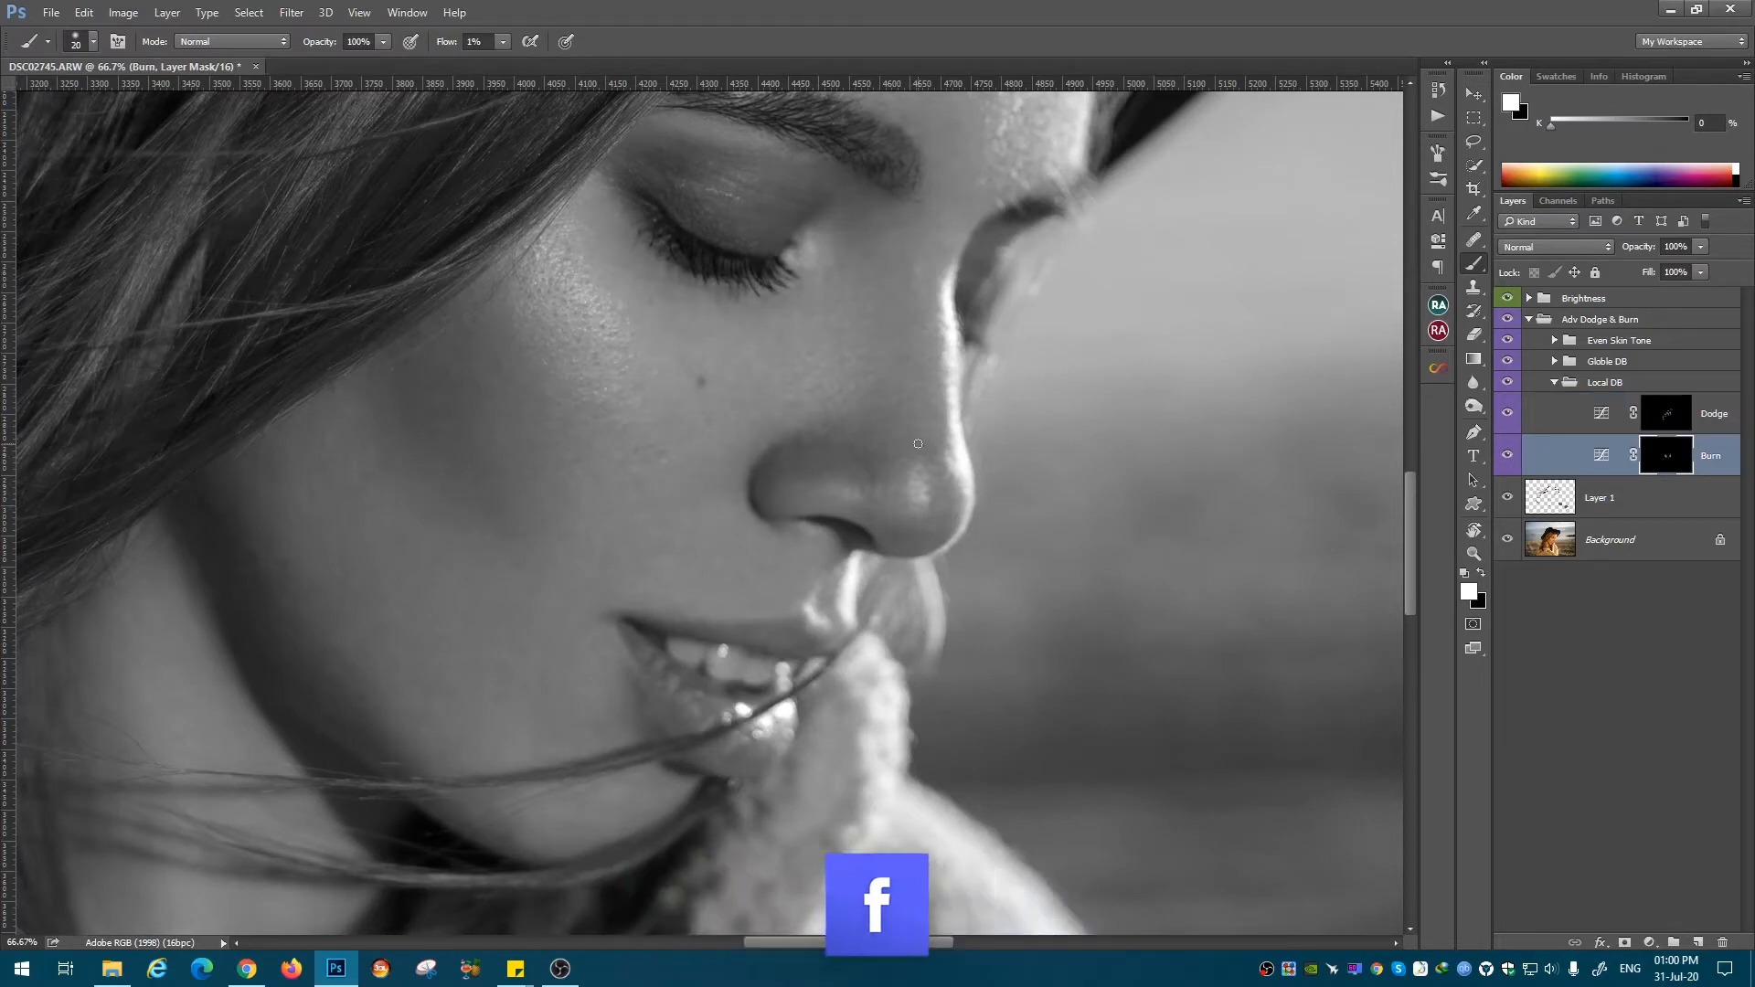
Step: Lighten the remaining dark patches on the cheek, alternating the Dodge and Burn masks with brush sizes up to 30
key("alt+bracketright")
key("bracketright")
key("bracketright")
key("bracketright")
key("alt+bracketleft")
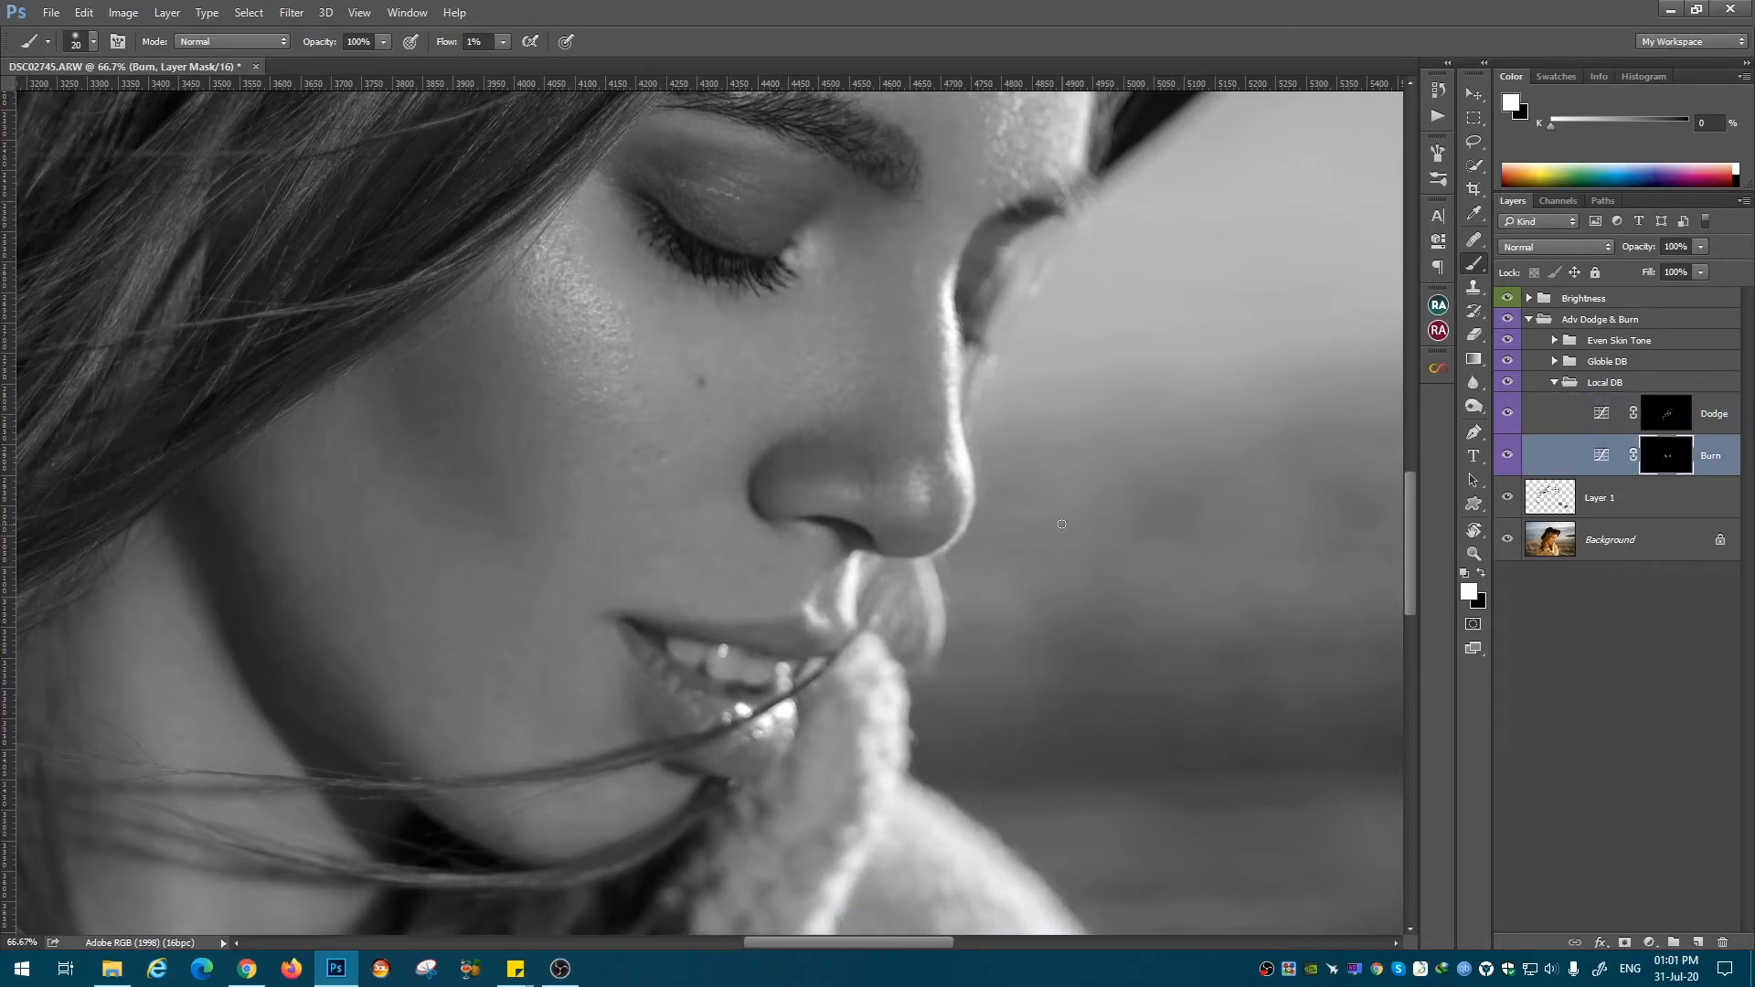
key("alt+bracketright")
key("bracketright")
key("alt+bracketleft")
key("alt+bracketright")
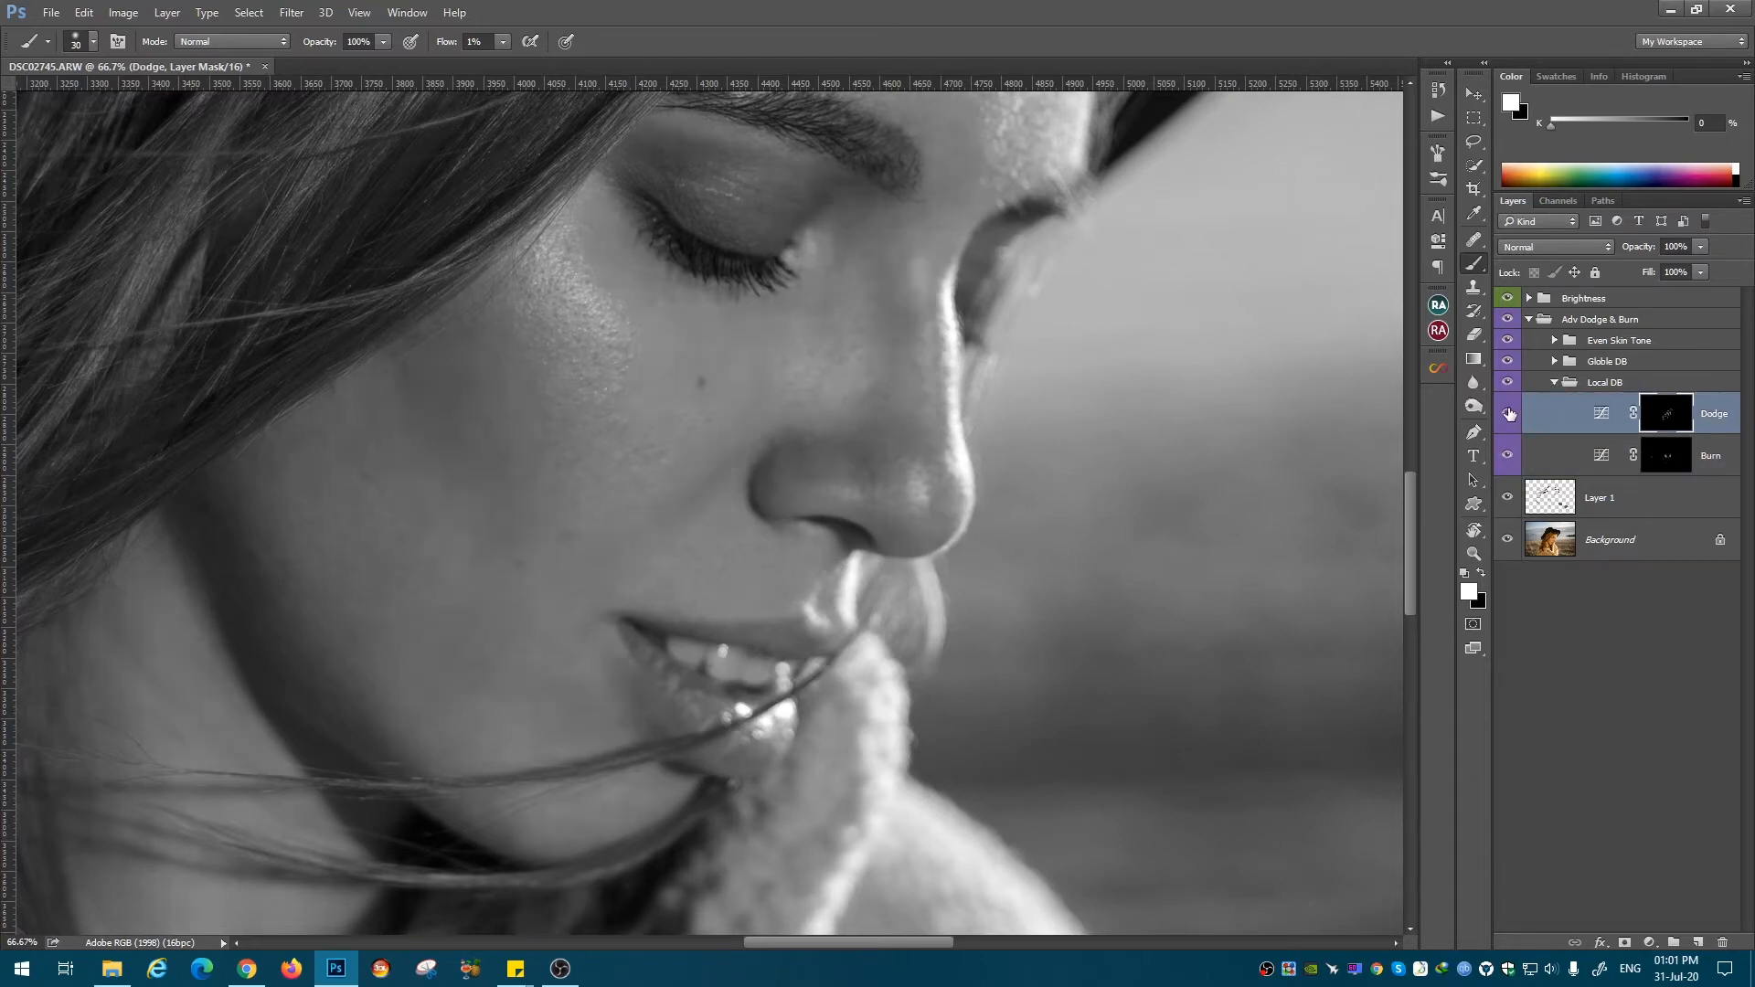
Step: Review the whole portrait in color by toggling the Brightness group's visibility
key("ctrl+minus")
key("ctrl+minus")
key("ctrl+minus")
left_click(1506, 298)
left_click(1529, 319)
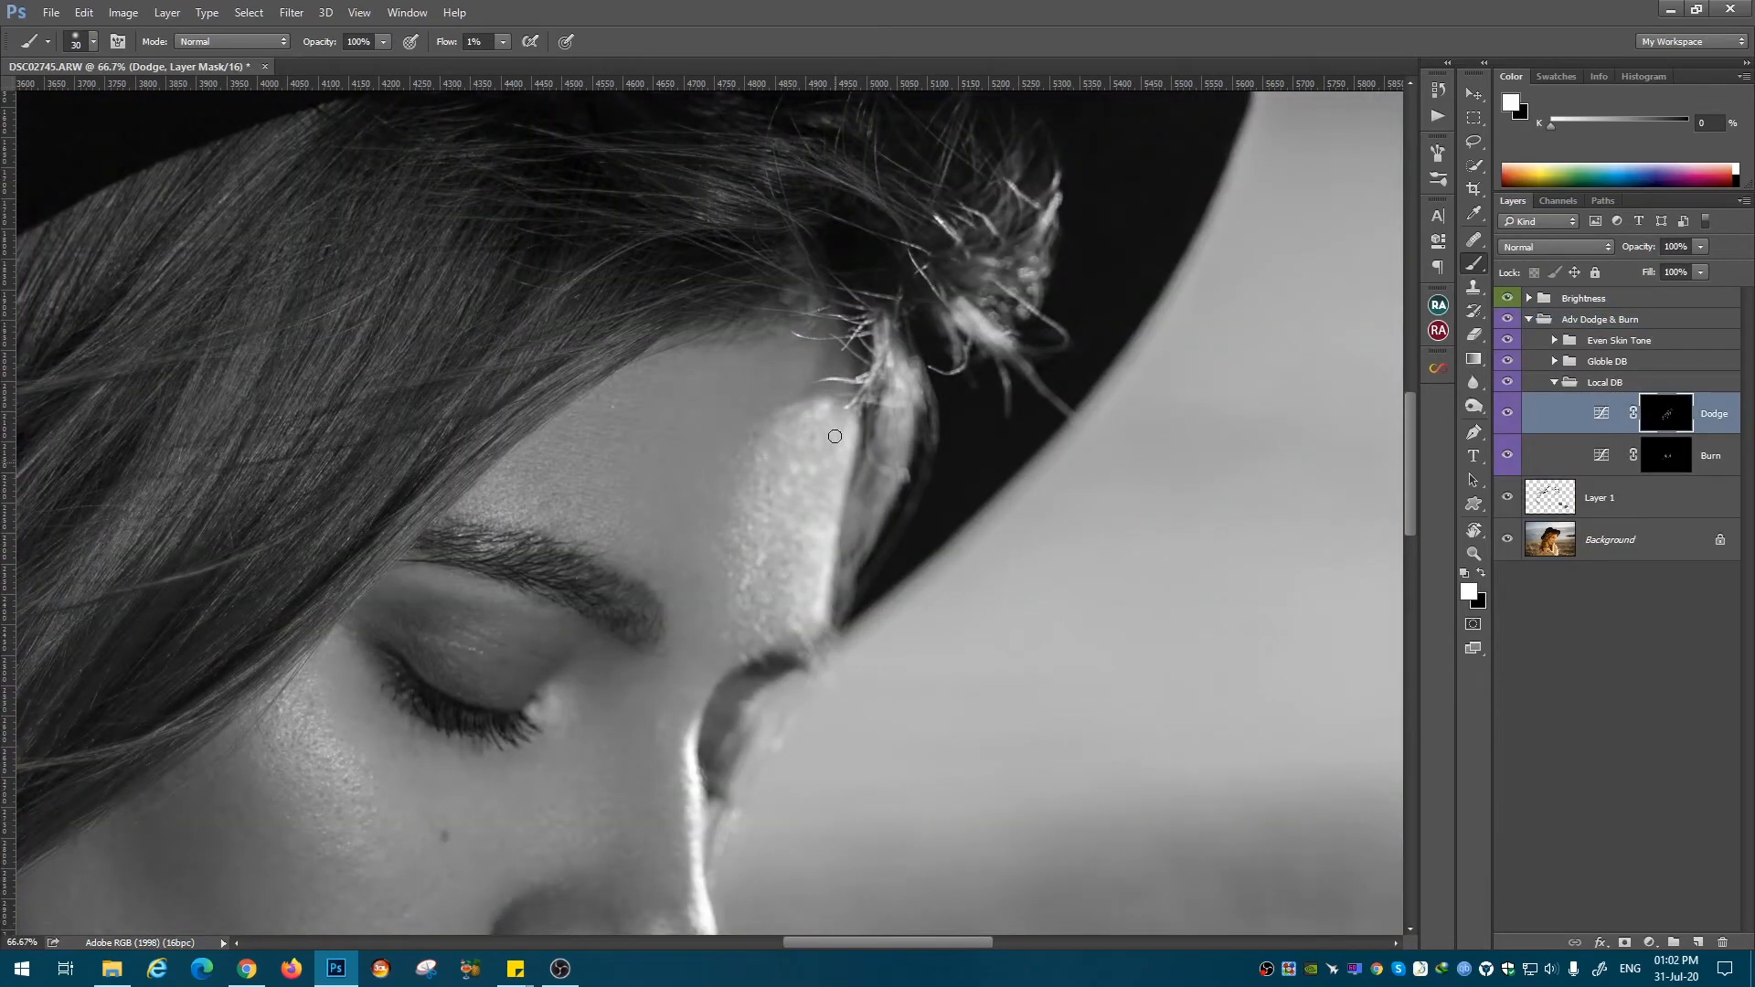
Step: Darken the bright forehead highlight on the Burn mask with flow set to 5% and a brush size down to 10
left_click_drag(481, 42, 367, 58)
type("5")
left_click(1711, 455)
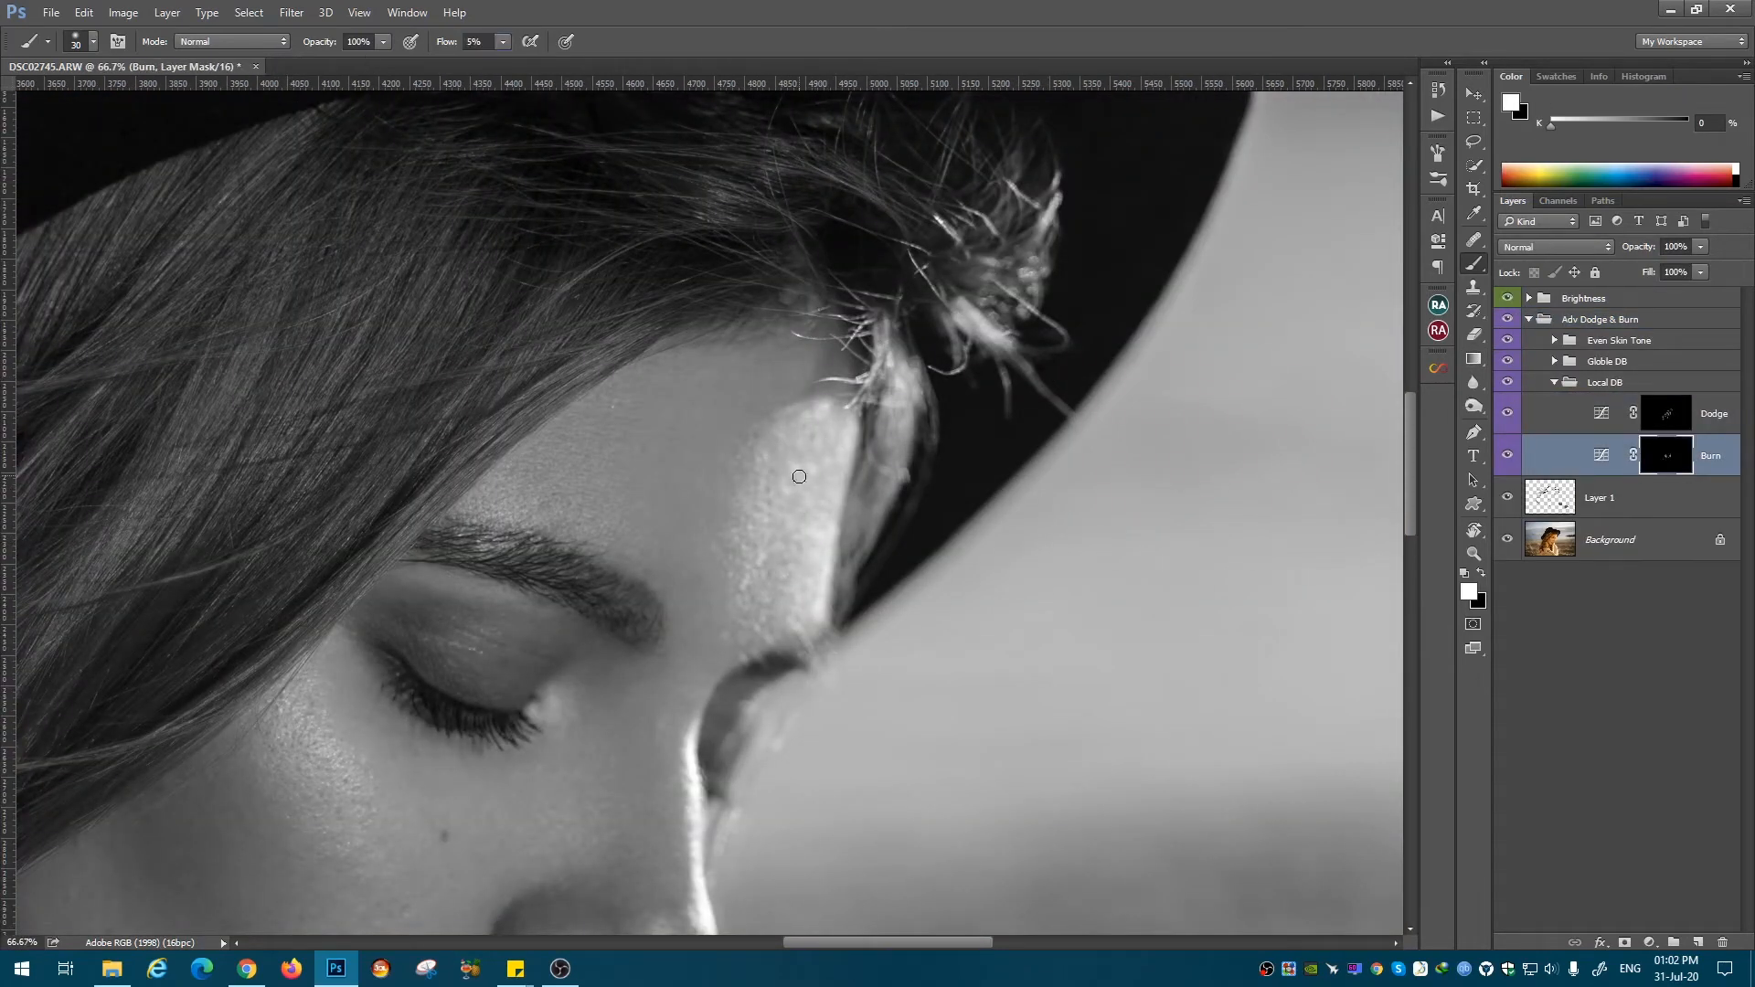
key("bracketleft")
key("bracketleft")
key("bracketleft")
Step: Lighten the dark patches around the forehead highlight on the Dodge mask with brush sizes up to 35
key("alt+bracketright")
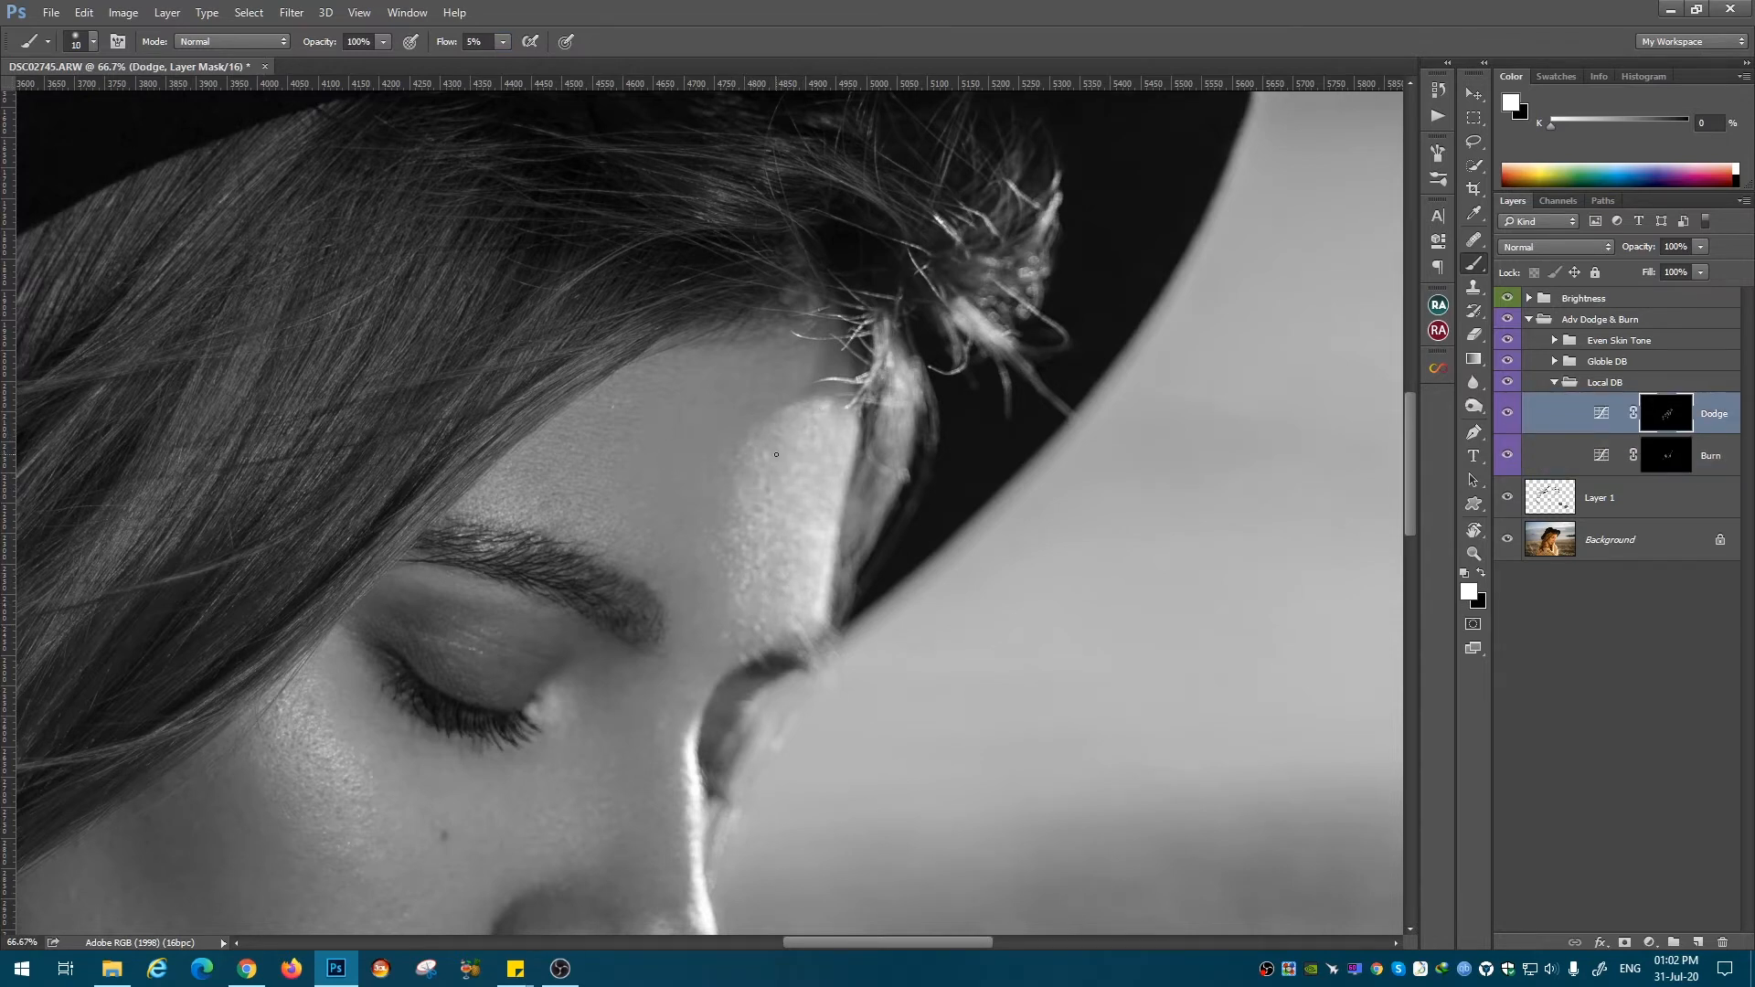
key("bracketright")
key("bracketright")
key("bracketright")
key("bracketright")
key("bracketright")
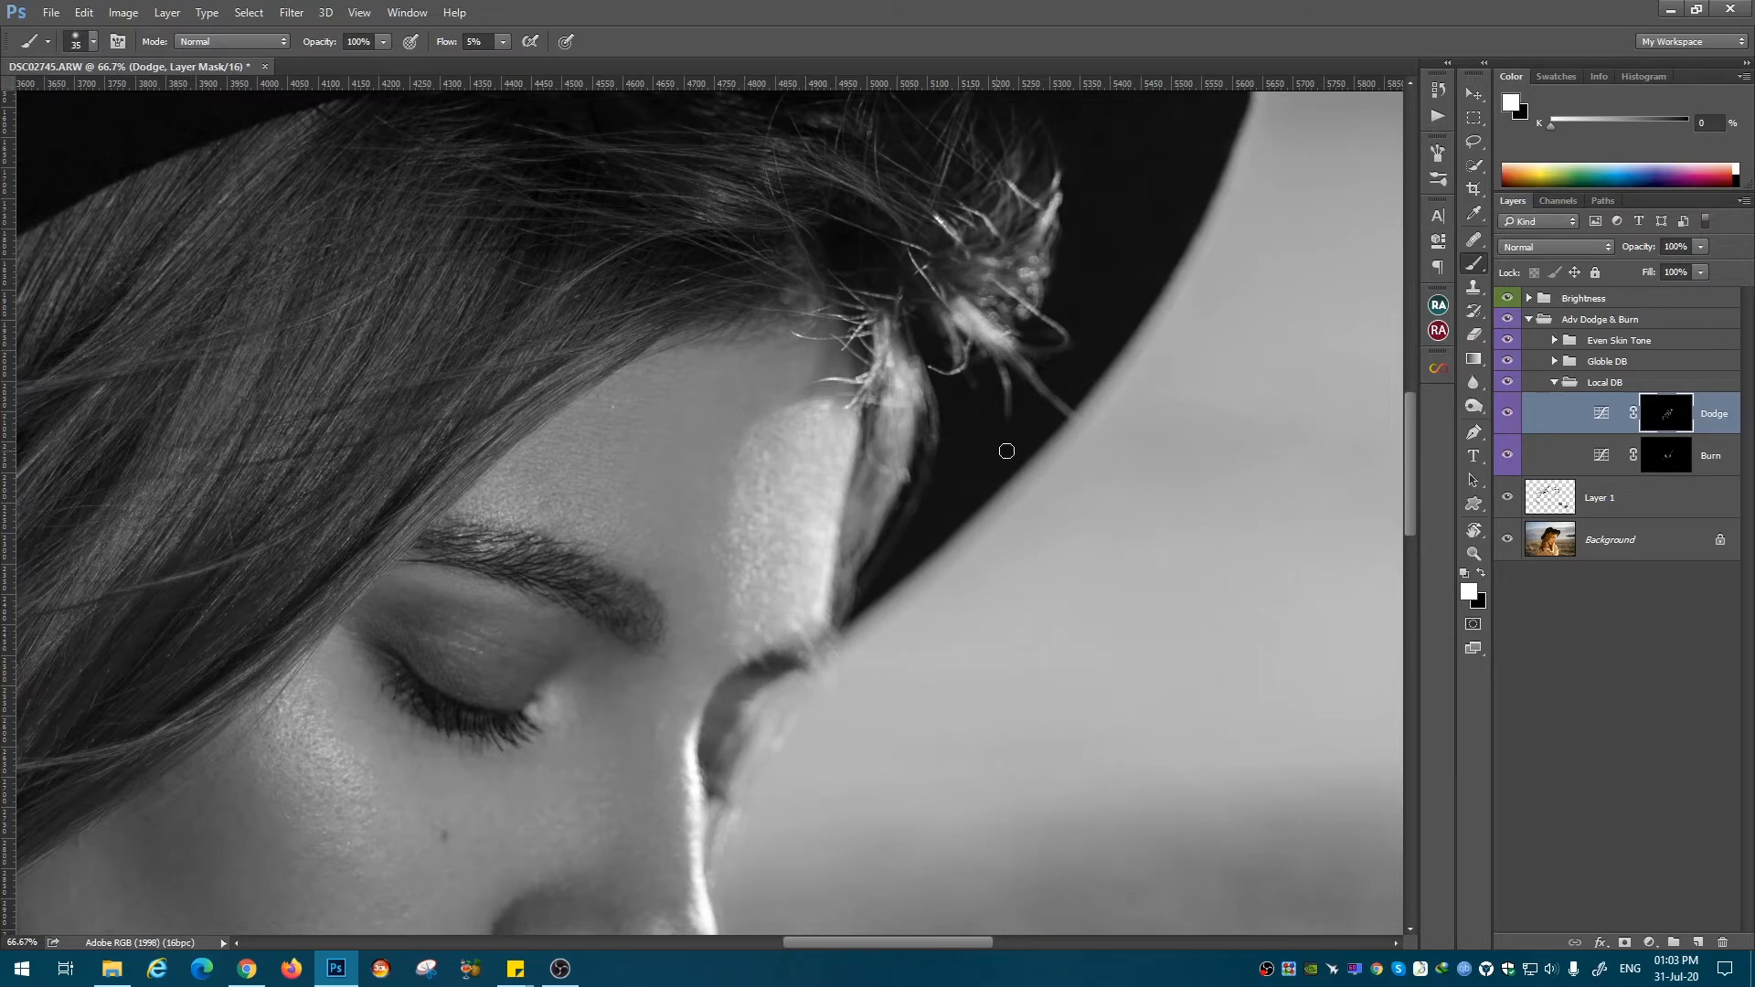
Step: Darken the forehead highlight's inner edge on the Burn mask with flow set to 1% and brush sizes up to 35
key("alt+bracketleft")
key("bracketleft")
key("bracketleft")
left_click(503, 42)
left_click_drag(501, 63, 493, 62)
key("bracketright")
key("bracketright")
key("bracketright")
key("bracketright")
key("bracketright")
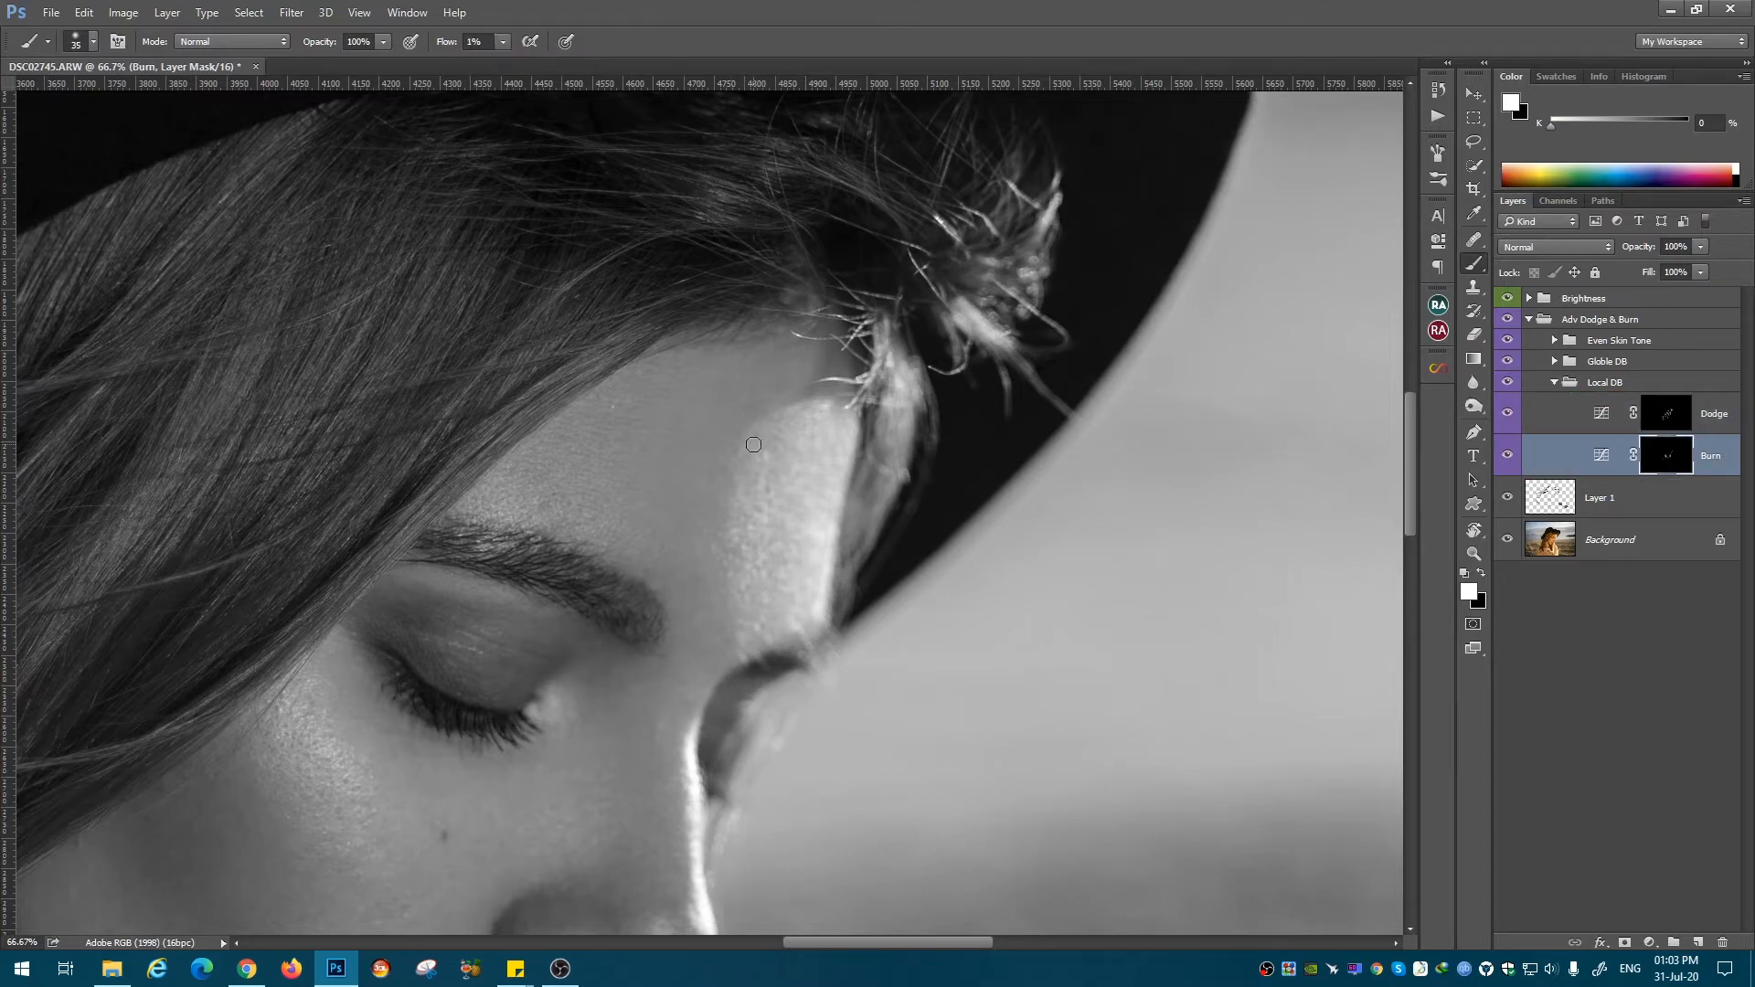
Step: Check the forehead retouch in color by toggling the Brightness group's visibility
left_click(1647, 420)
left_click(1507, 298)
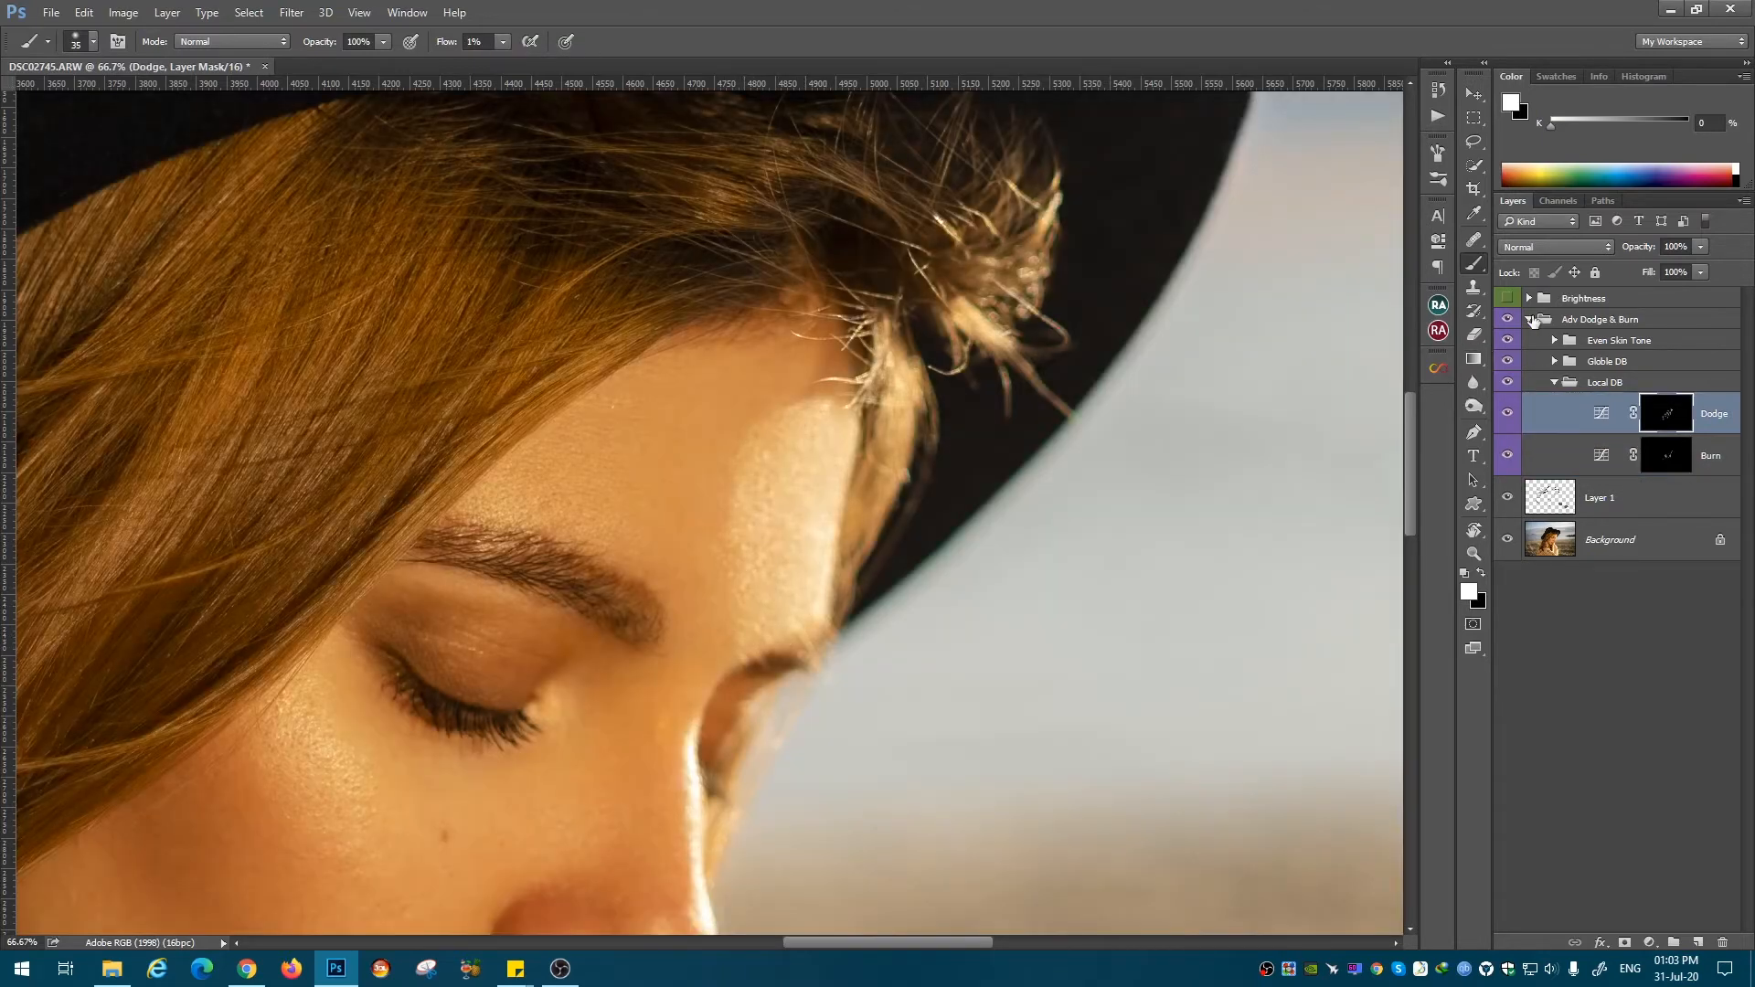
left_click(1507, 298)
Step: Blend the forehead highlight's edge down to the brow on the Burn mask at size 20 and the Dodge mask at size 25
key("alt+bracketleft")
key("bracketleft")
key("bracketleft")
key("bracketleft")
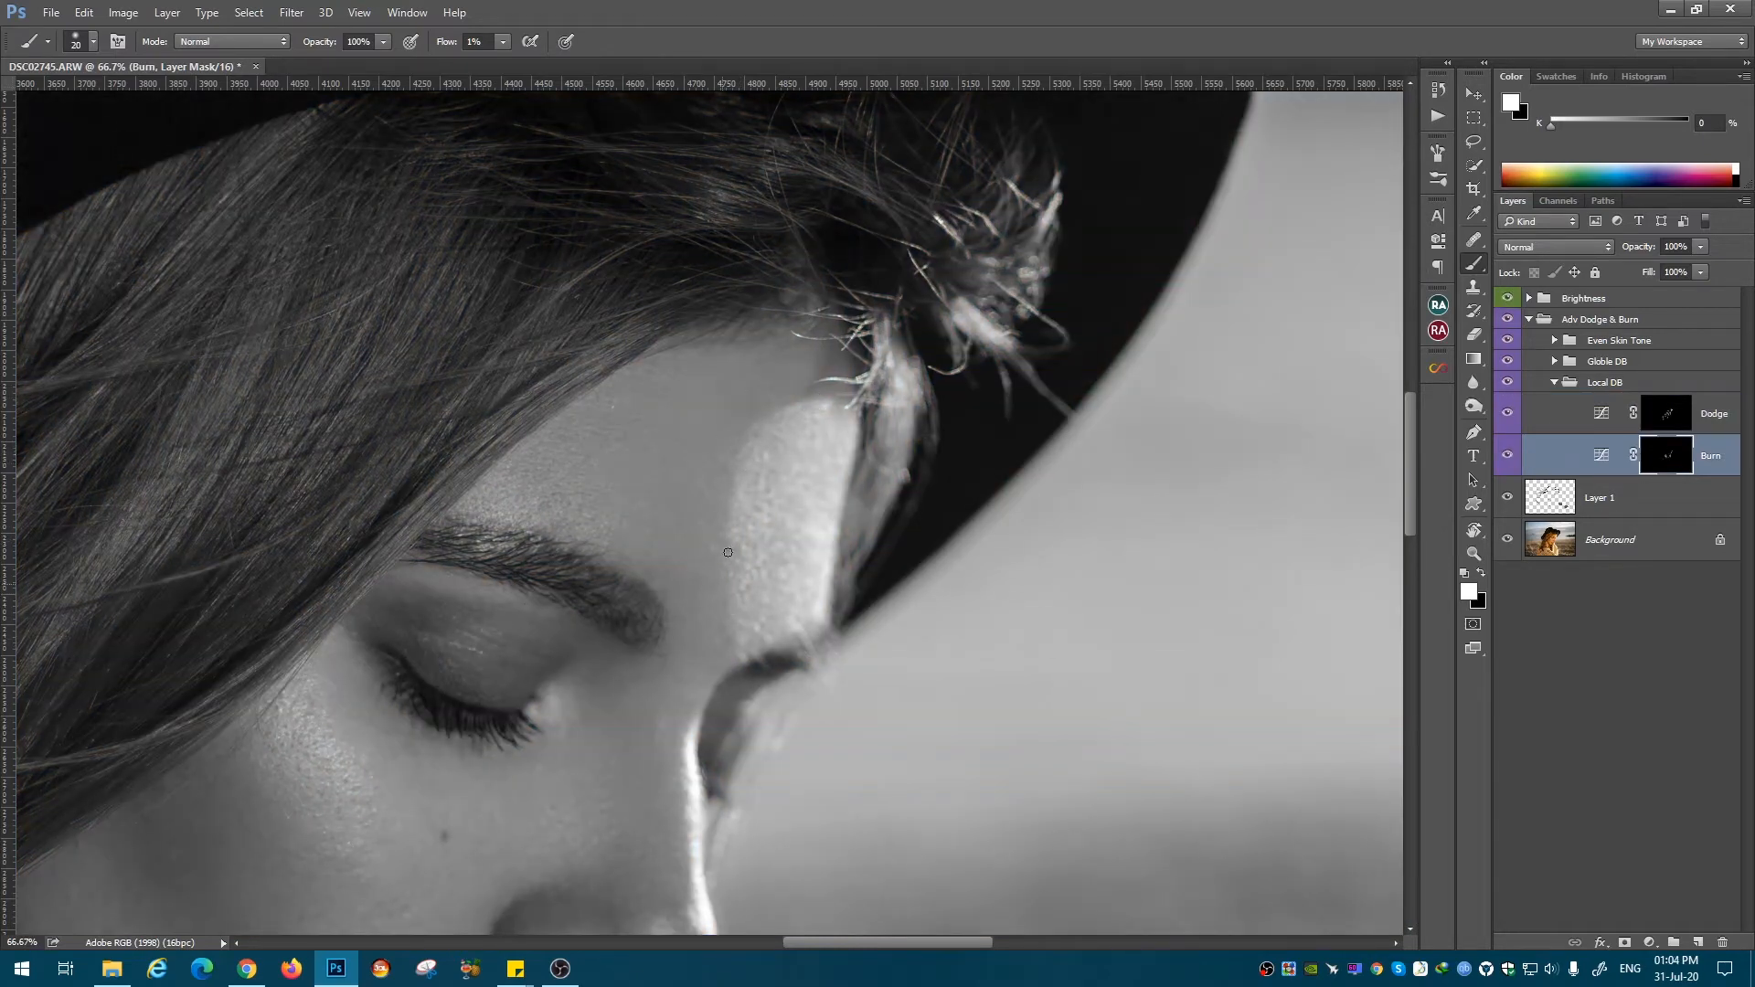
key("alt+bracketright")
key("bracketright")
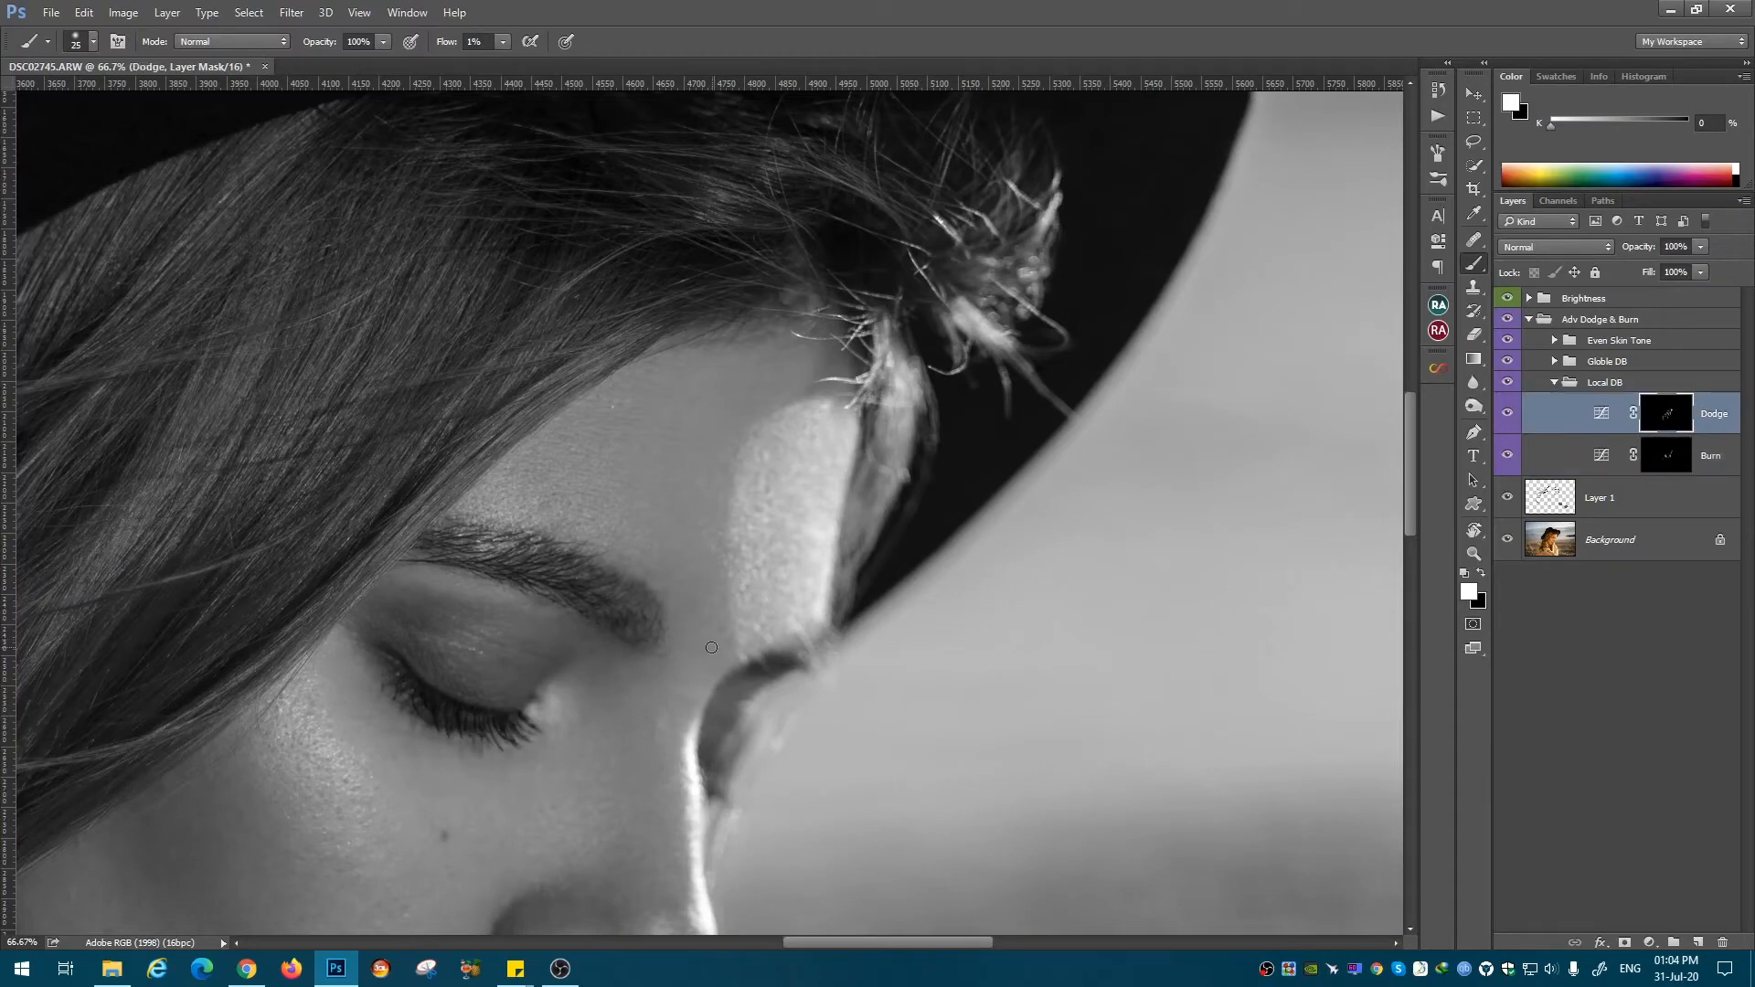
Step: Smooth the fine texture of the forehead highlight on the Burn and Dodge masks with flow set to 8%, and hide the Brightness group
left_click(1674, 457)
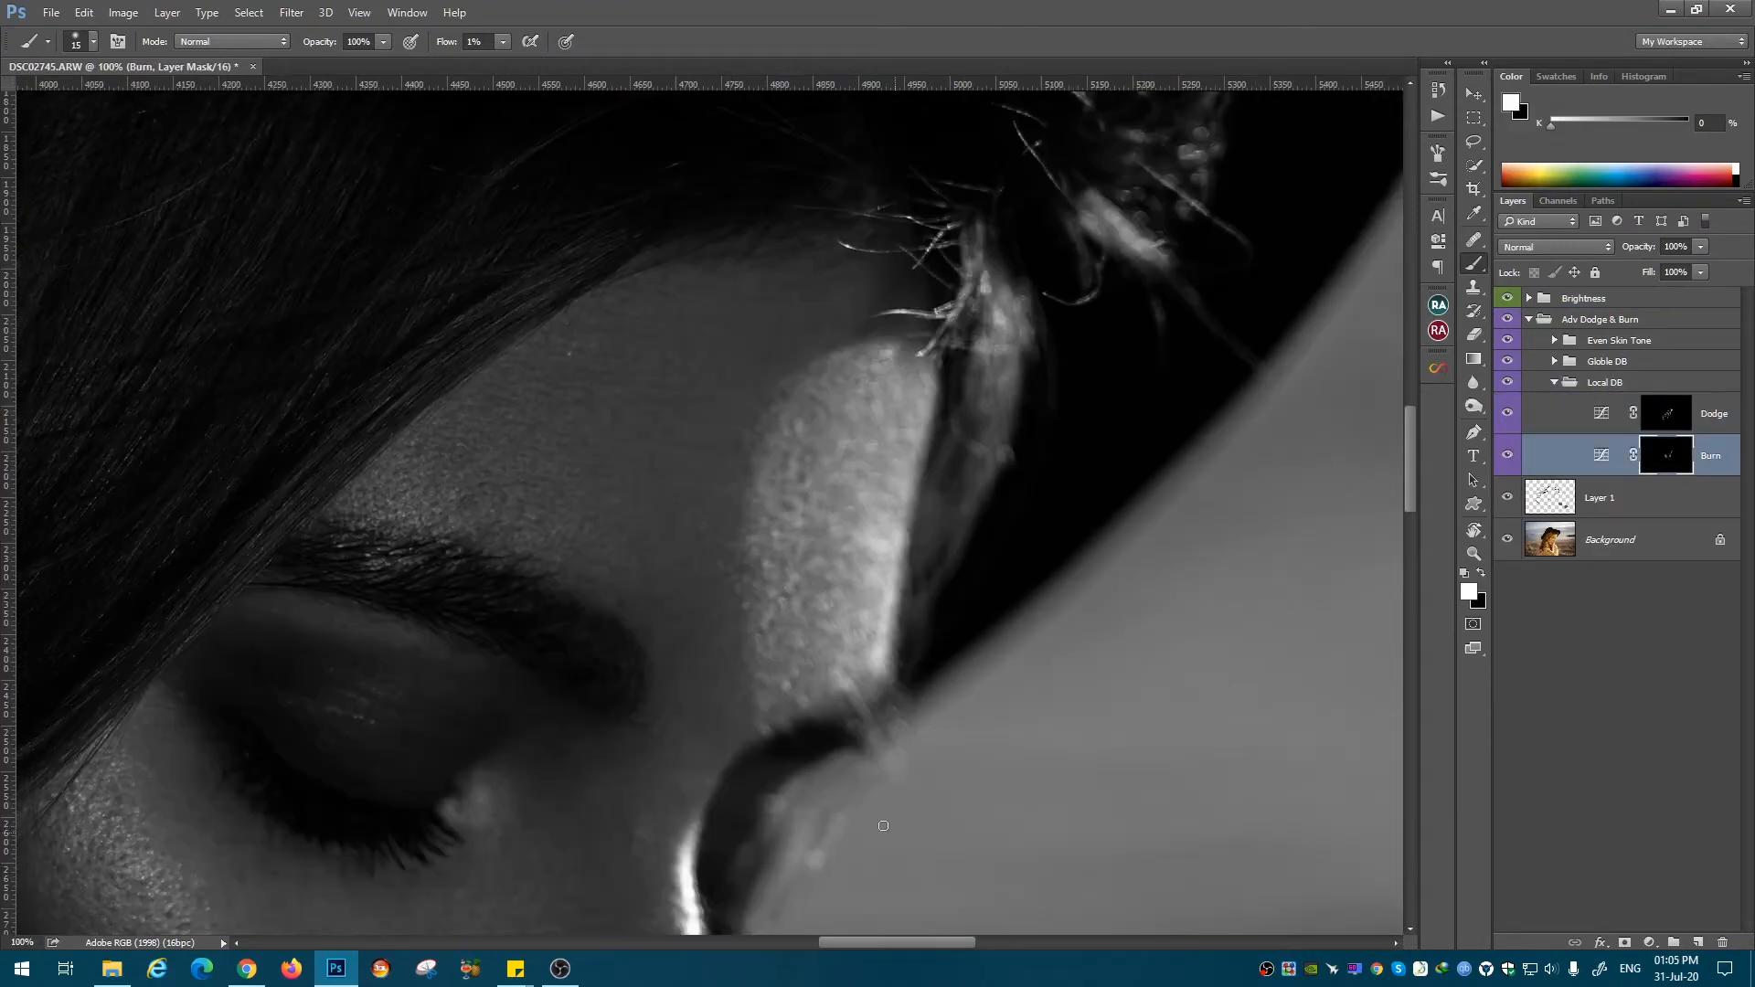
key("shift+1")
key("shift+4")
key("shift+0")
key("shift+8")
left_click(1508, 298)
mouse_move(1665, 413)
left_mouse_down()
mouse_move(1661, 473)
mouse_move(1664, 457)
left_mouse_up()
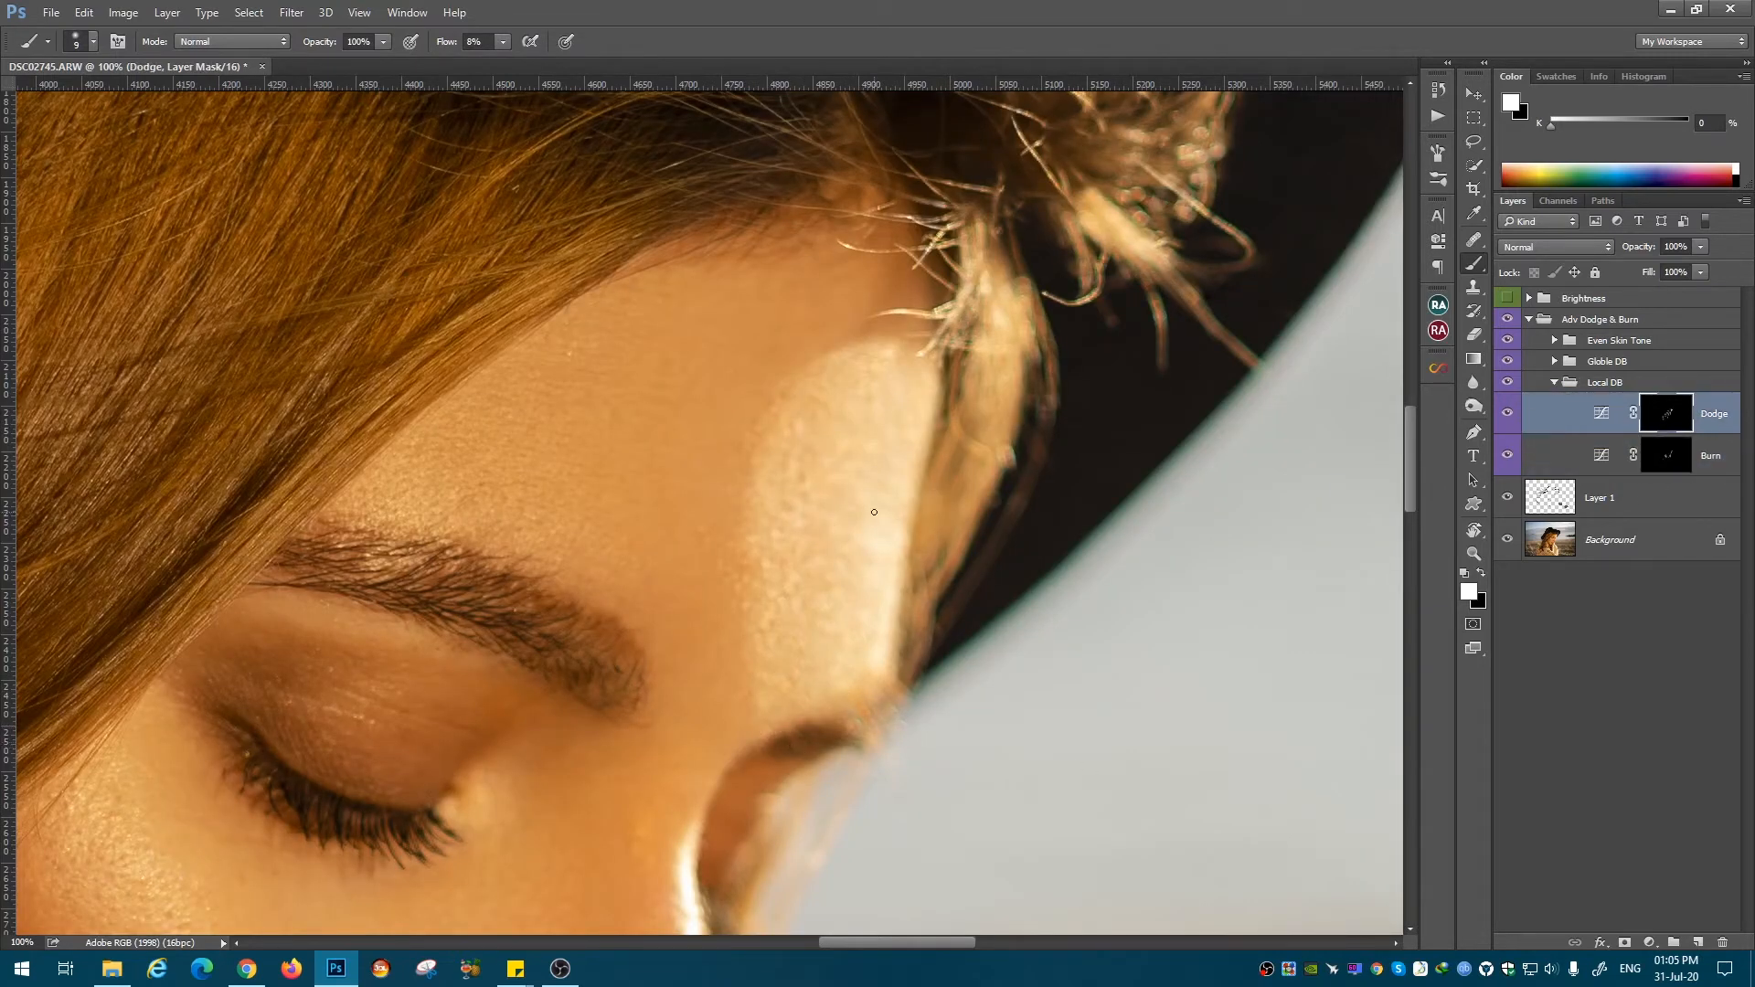
Step: Even the forehead near the hairline on the Burn and Dodge masks with 1% flow and brush sizes 50 to 60
key("shift+0")
key("shift+1")
key("alt+bracketleft")
key("ctrl+minus")
key("ctrl+minus")
key("ctrl+minus")
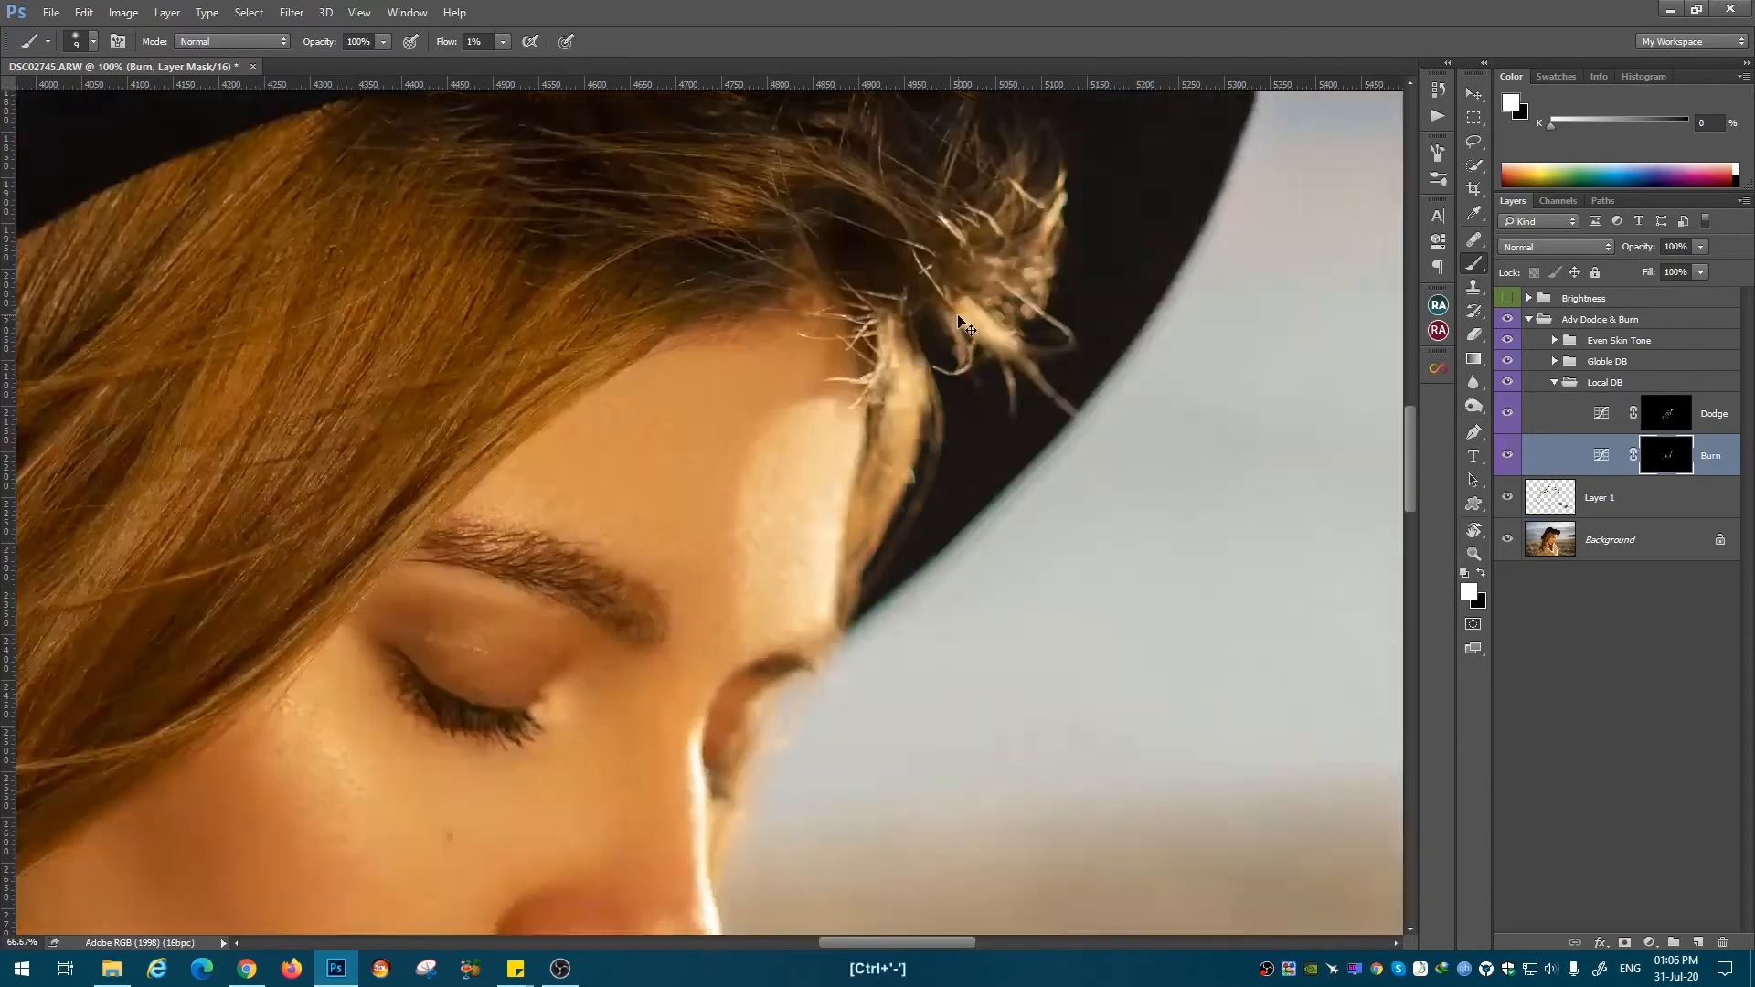
left_click(1522, 382)
left_click(1650, 453)
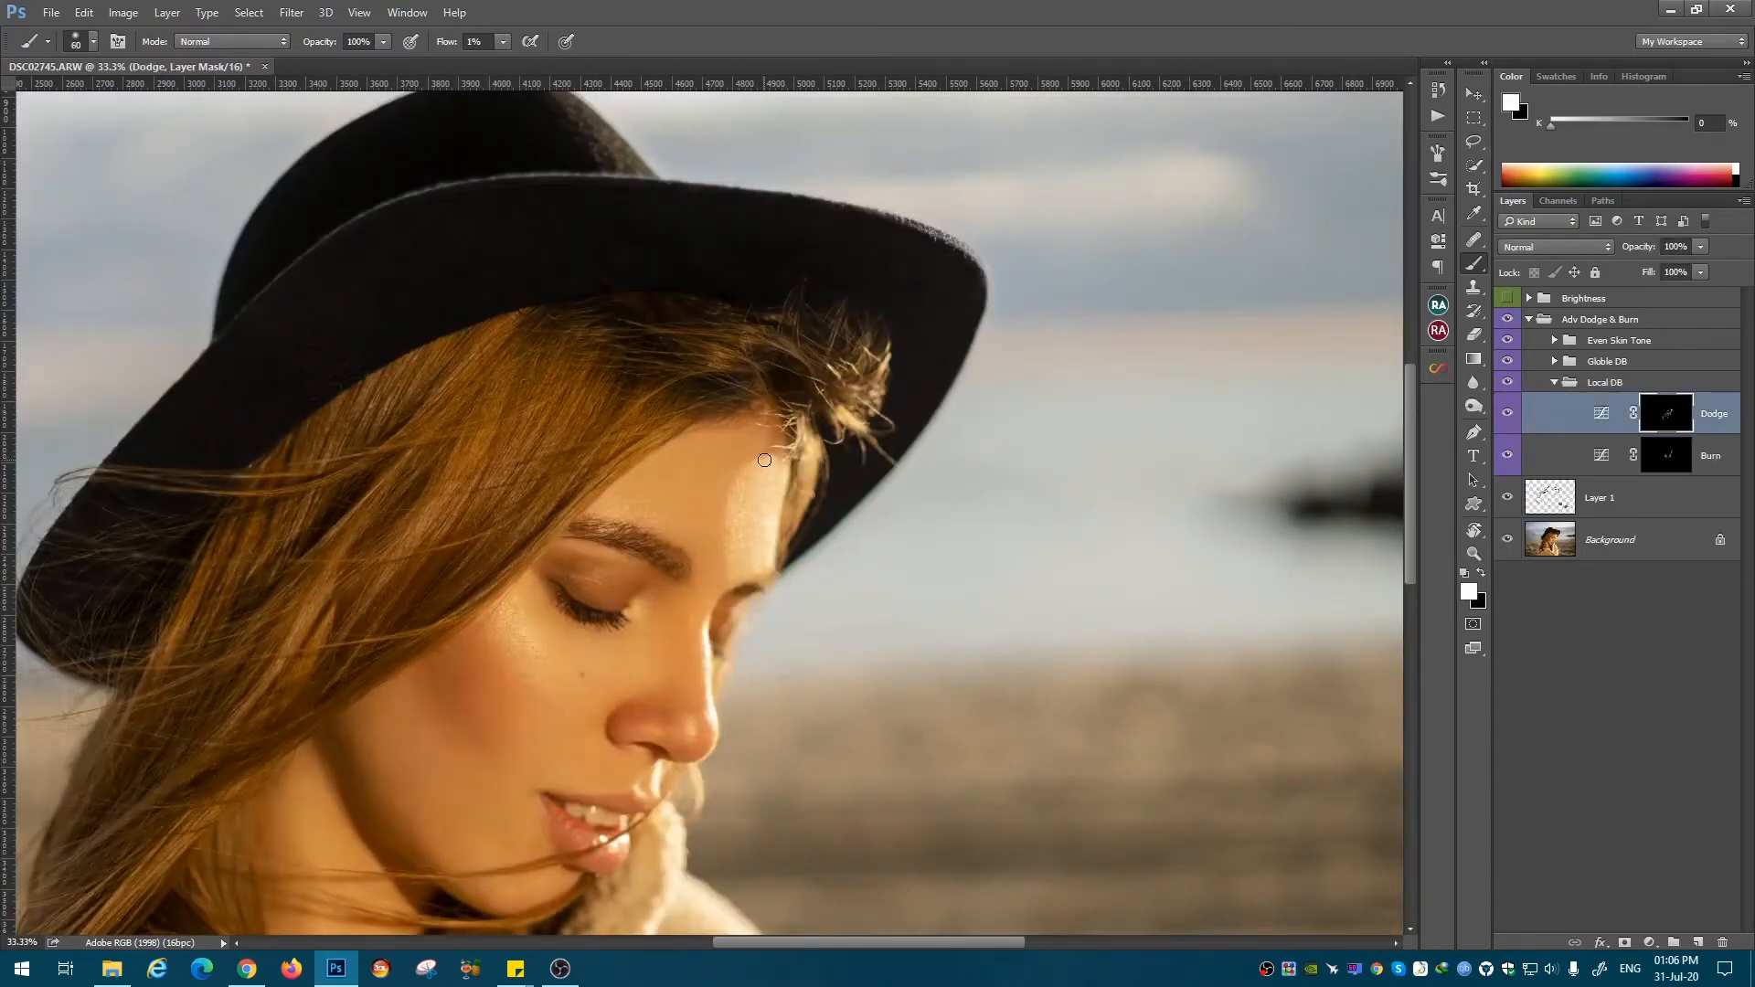
key("x")
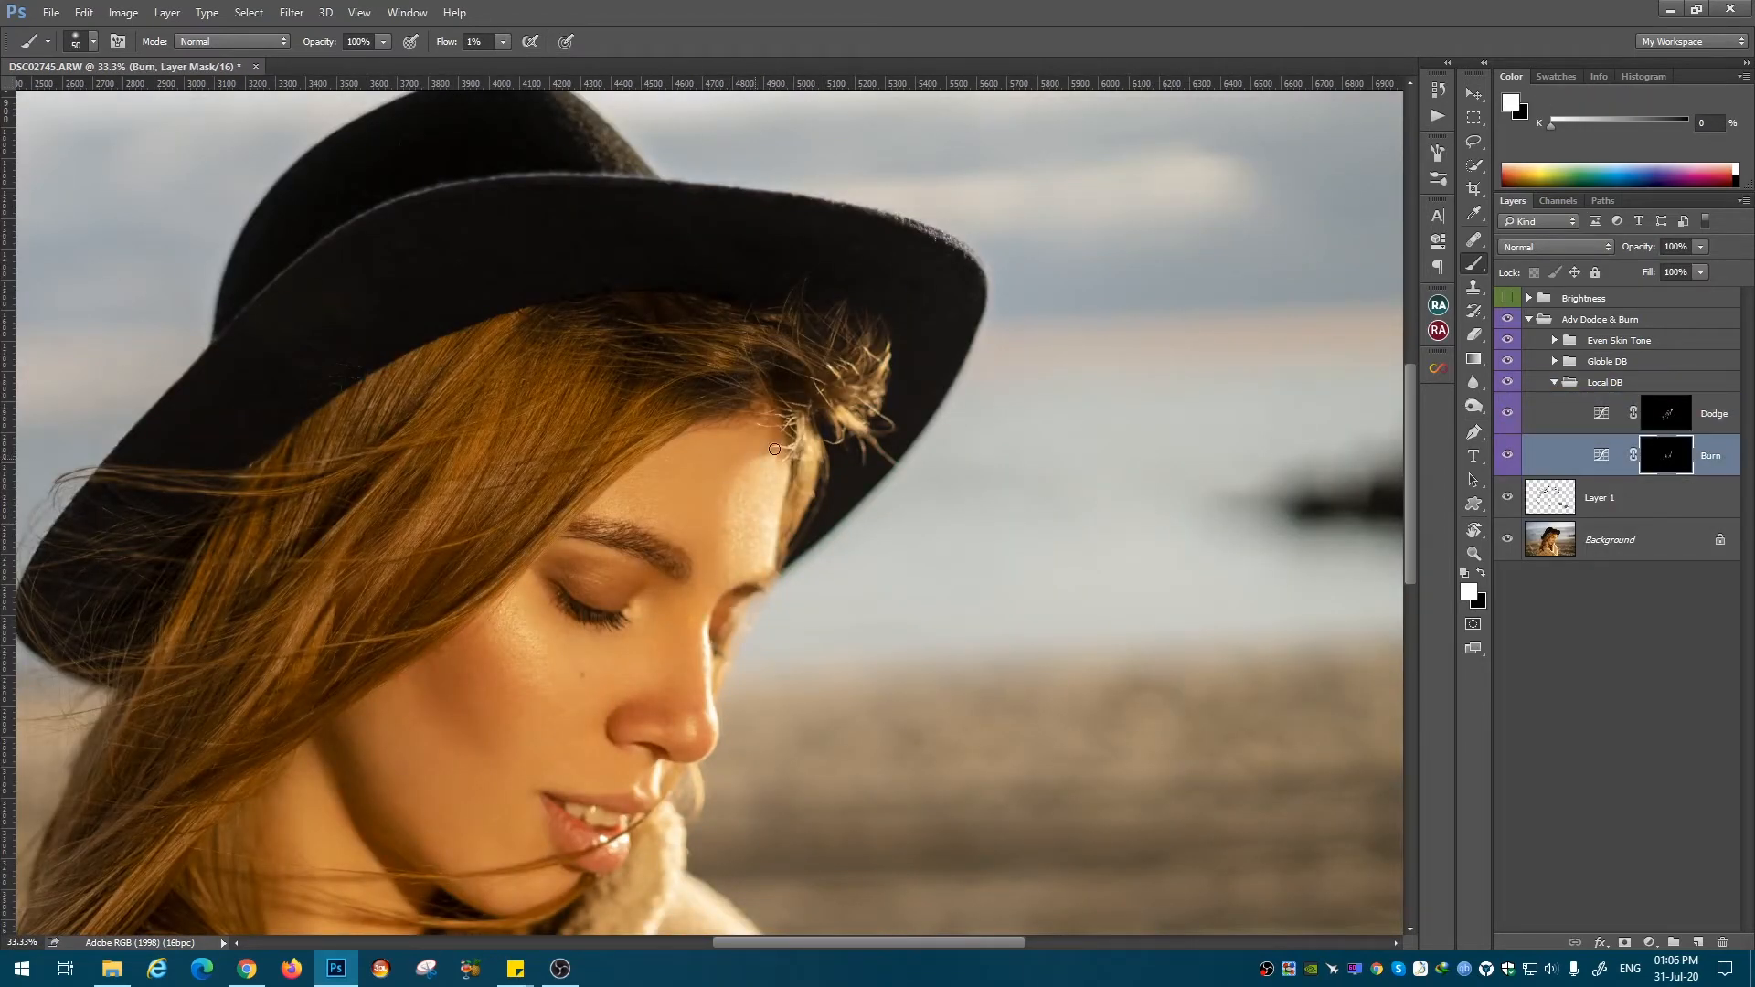
key("alt+bracketright")
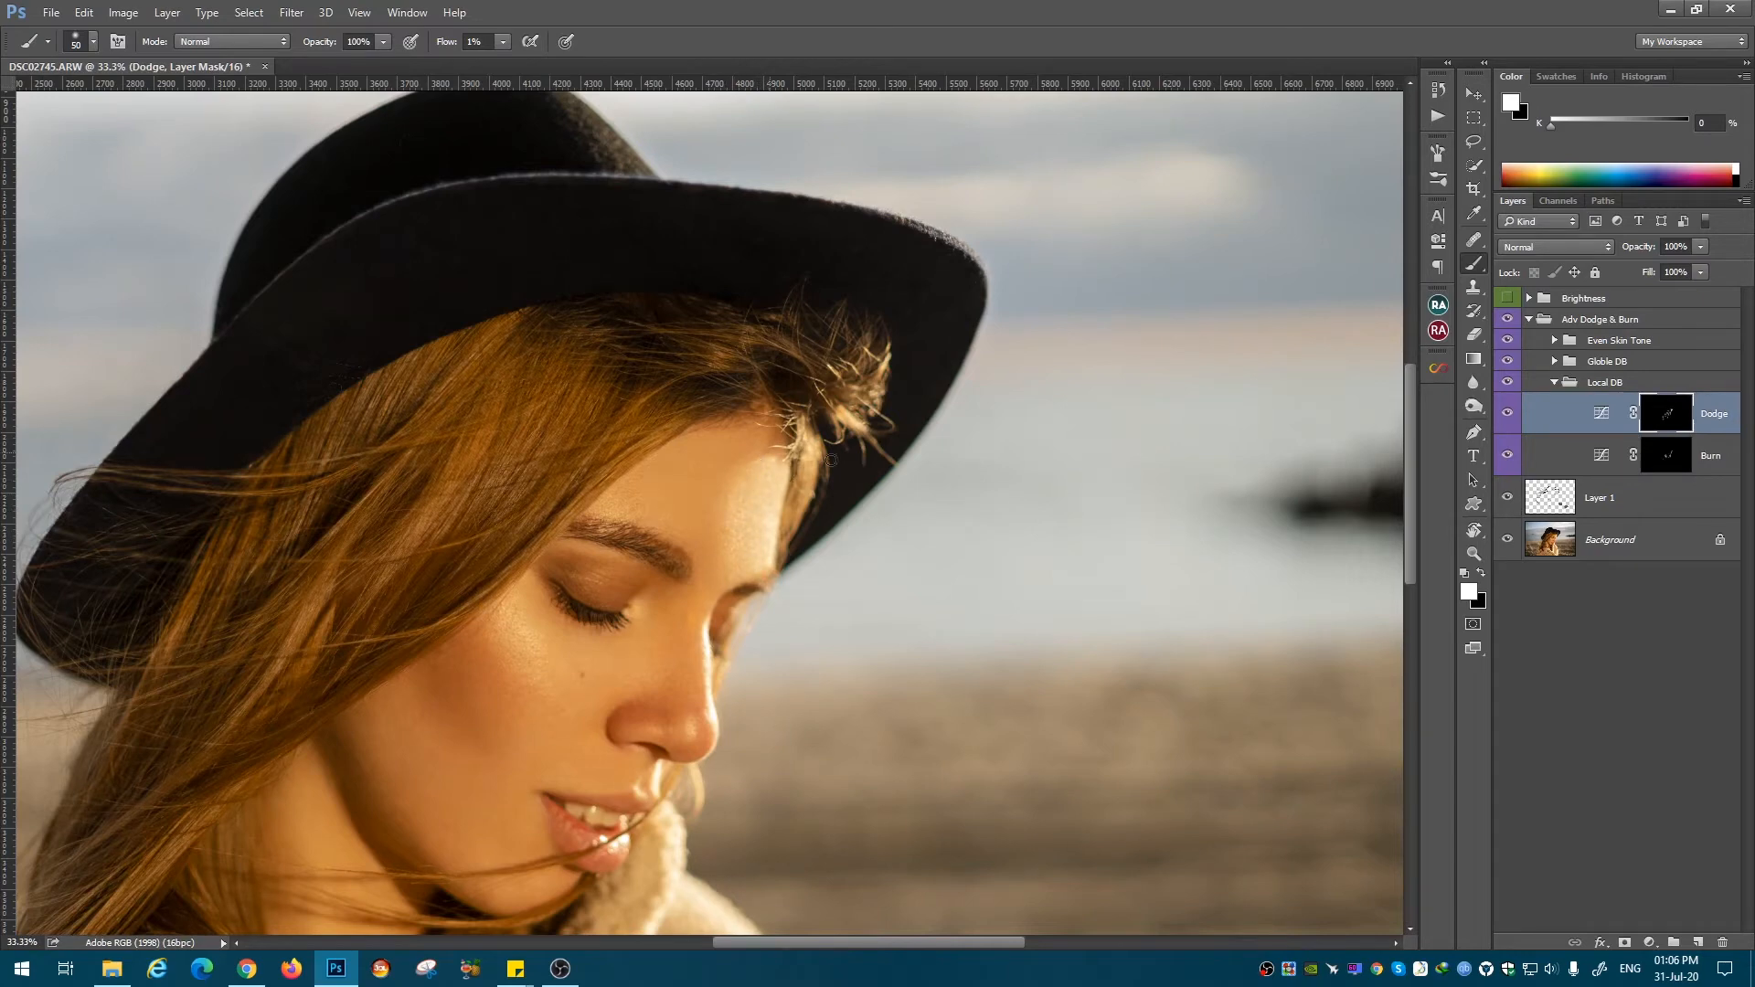
Step: Lighten the upper forehead beside the stray hairs on the Dodge mask with brush size 20
key("ctrl+plus")
key("ctrl+plus")
key("bracketleft")
key("bracketleft")
key("bracketleft")
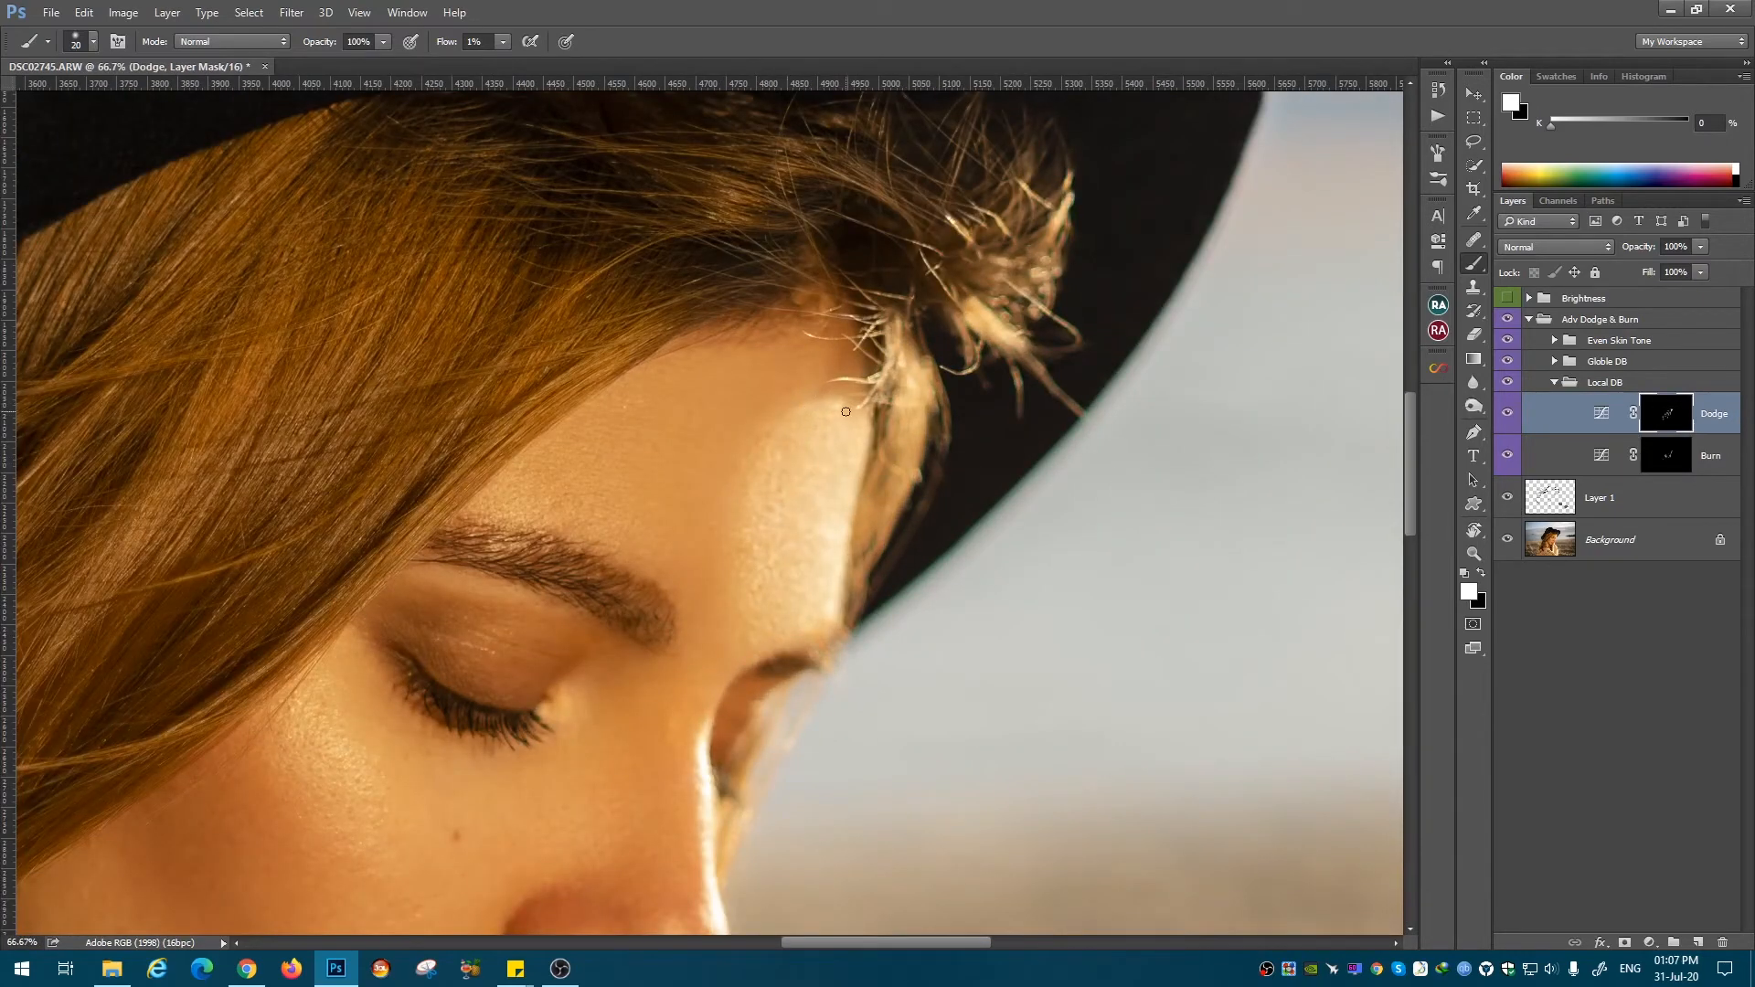
Step: Darken the forehead highlight's edge toward the far brow on the Burn mask with brush sizes 15 to 20
key("alt+bracketleft")
key("bracketright")
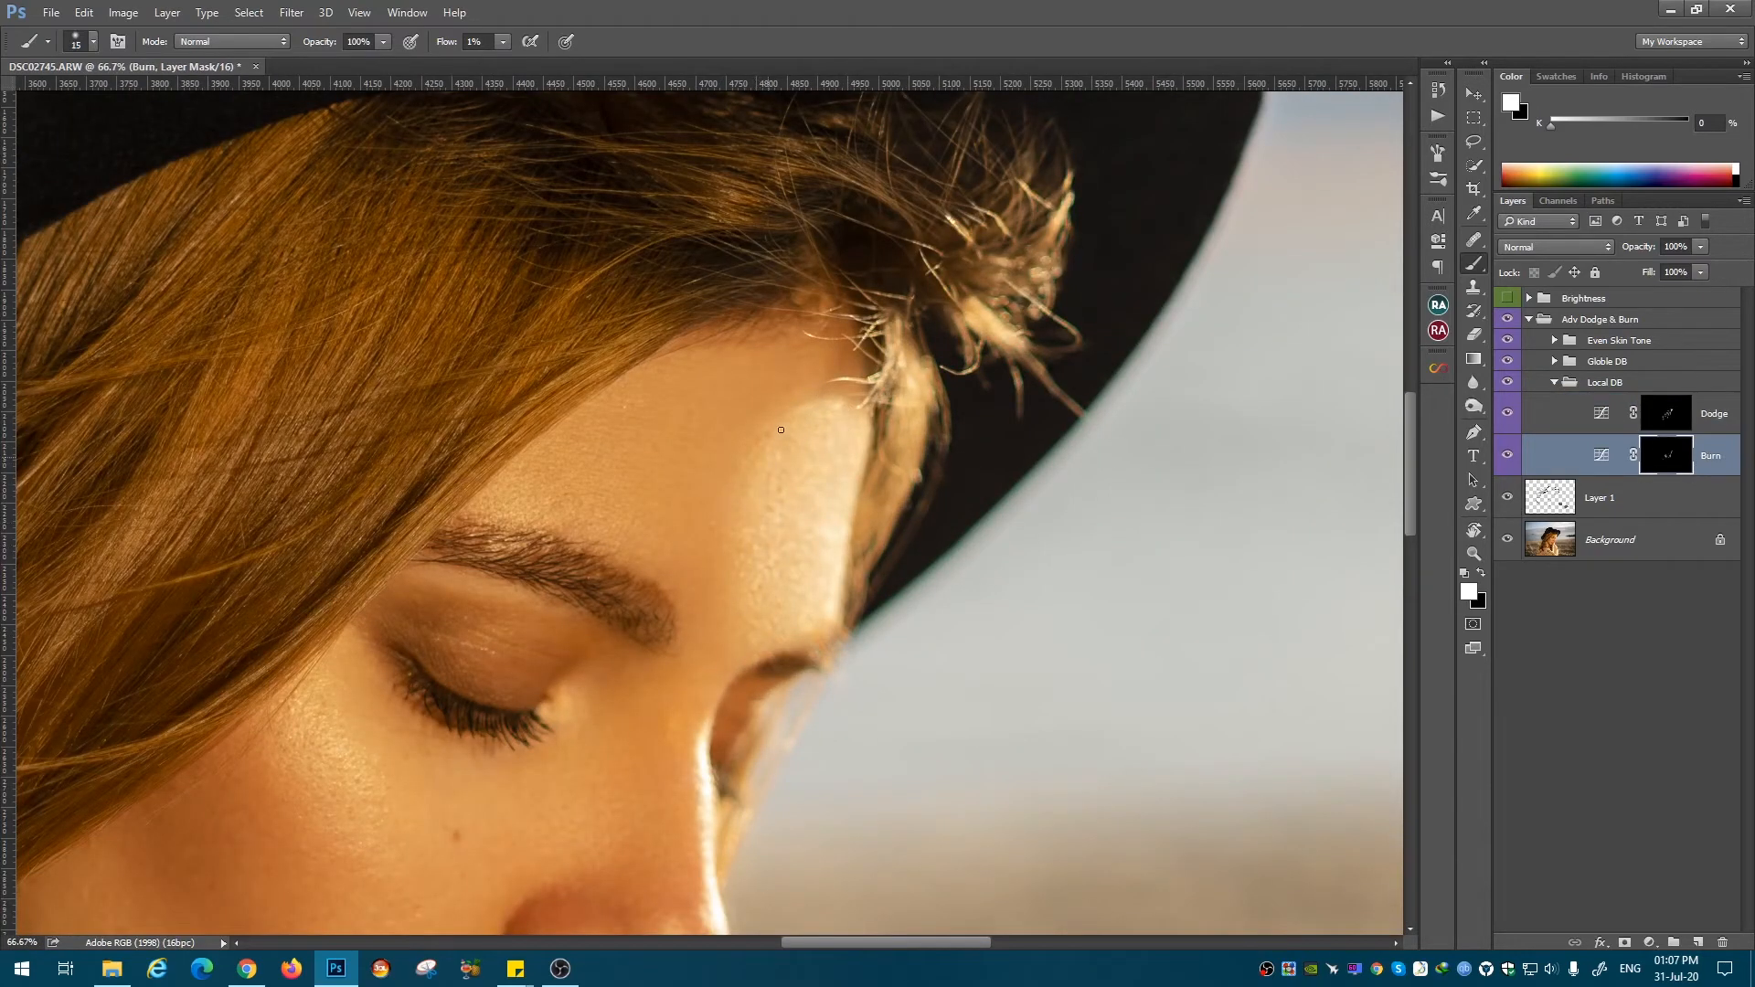
key("bracketleft")
key("bracketleft")
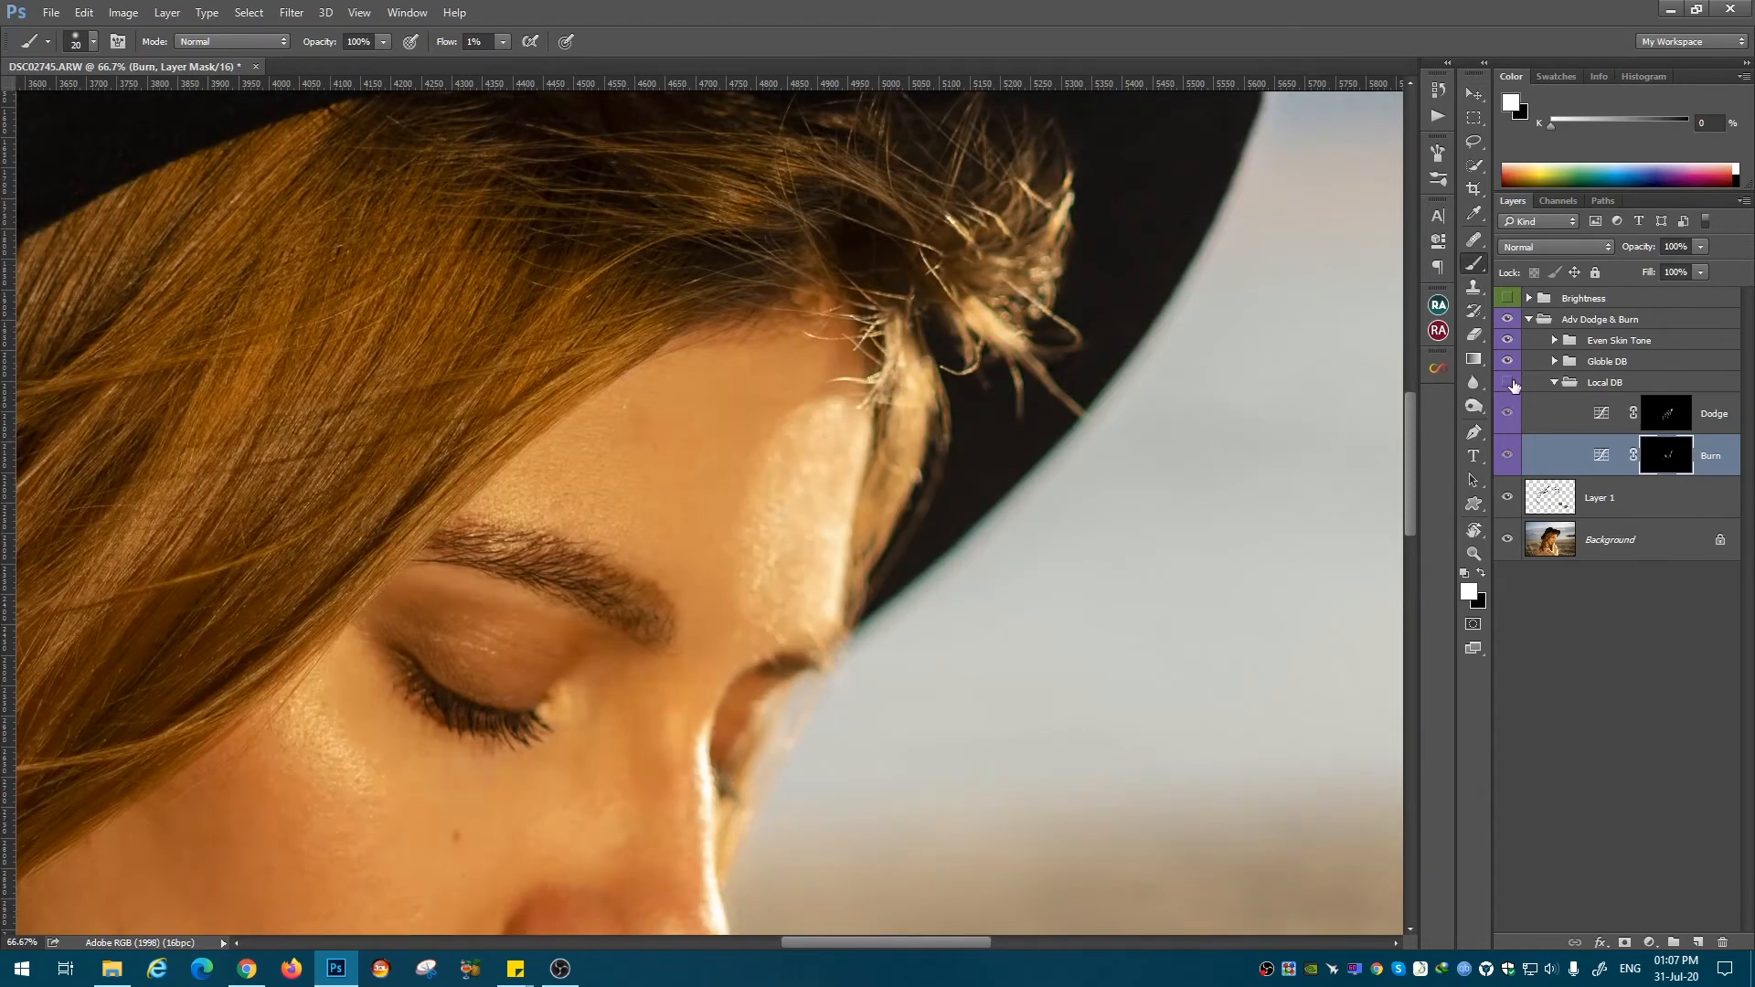
key("bracketright")
key("bracketright")
key("bracketright")
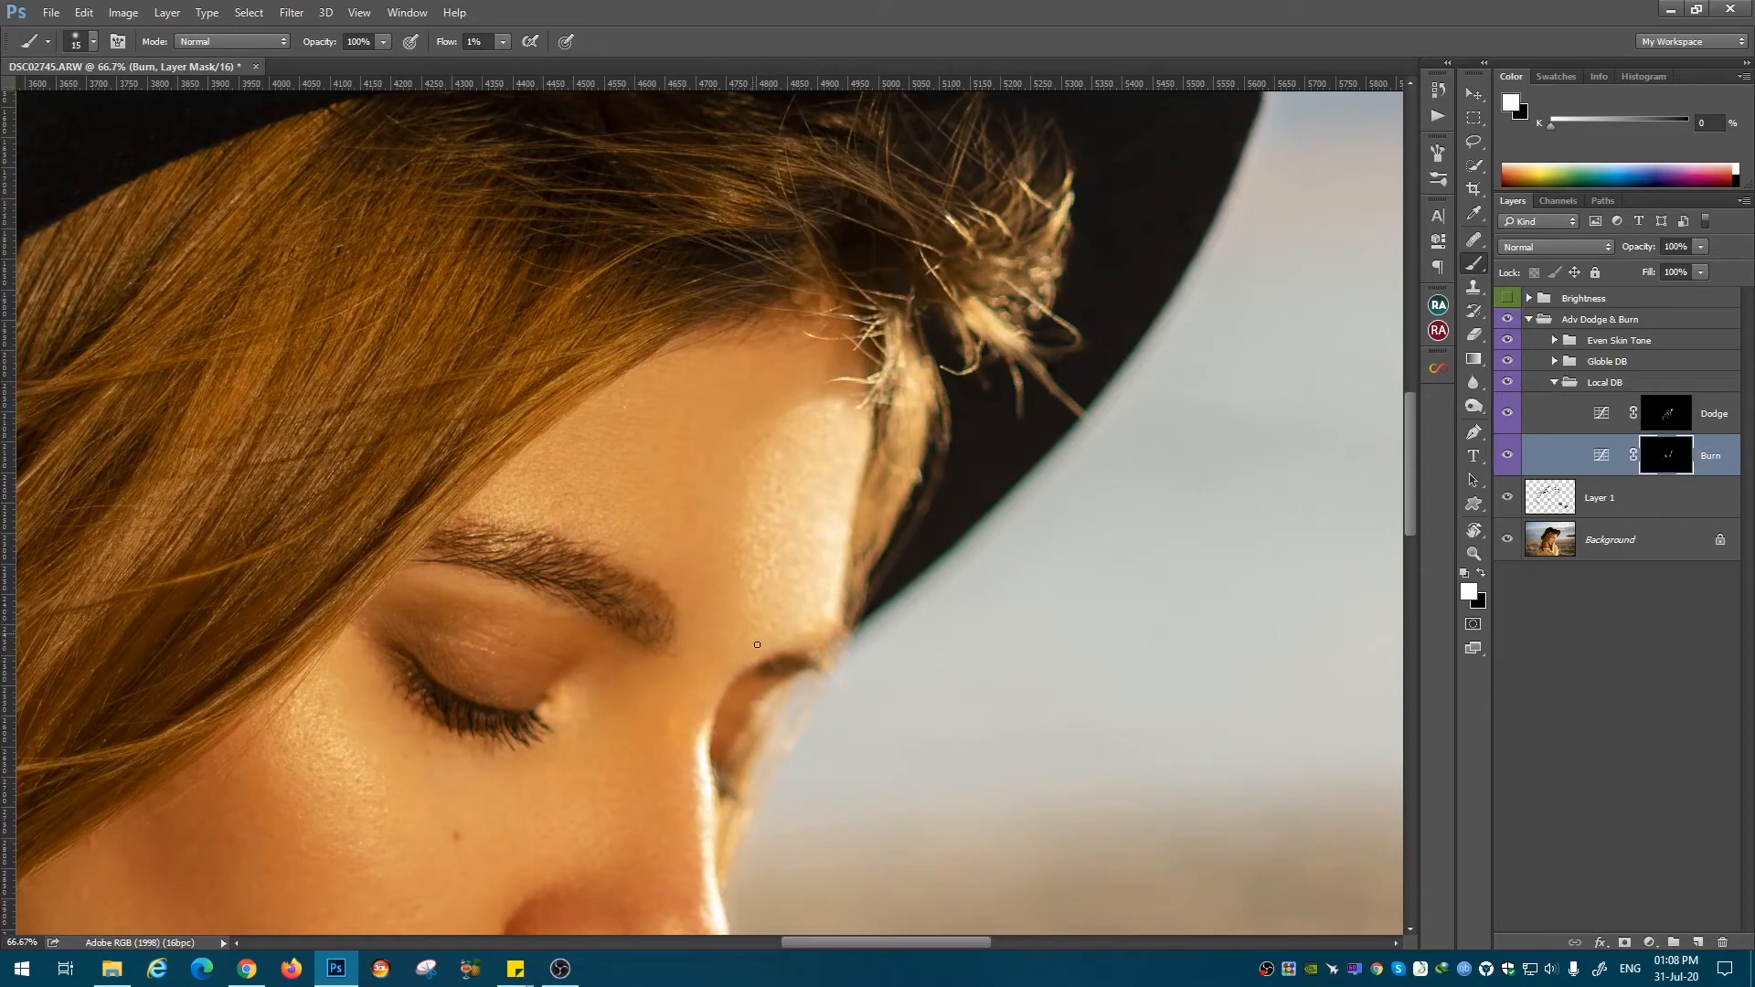
Step: Lighten the fine dark spots along the forehead highlight on the Dodge mask, starting at brush size 9 and setting flow to 5%
key("ctrl+plus")
key("ctrl+plus")
key("bracketleft")
key("bracketleft")
key("alt+bracketright")
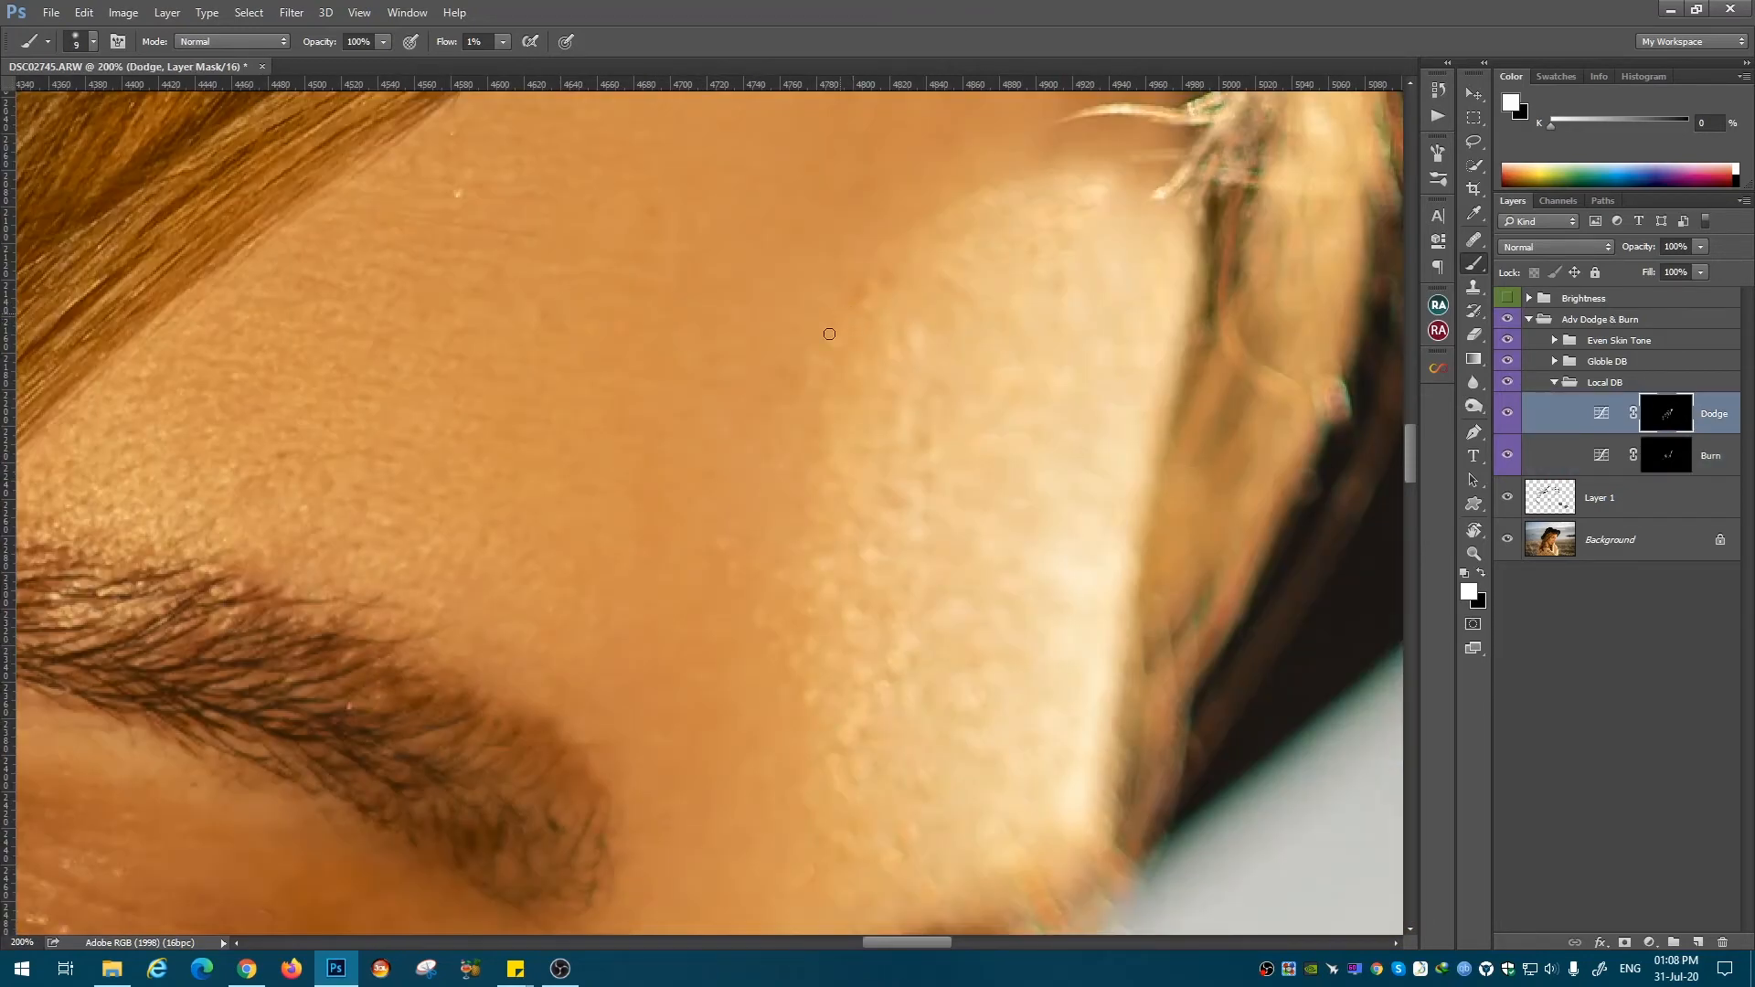
left_click_drag(502, 42, 505, 64)
key("bracketright")
key("bracketright")
key("bracketright")
Step: Compare the local retouch by toggling the visibility of the Burn and Dodge layers and viewing the whole portrait
left_click(1622, 443)
left_click(1508, 455)
left_click(1508, 455)
left_click(1508, 413)
left_click(1508, 413)
key("ctrl+minus")
key("ctrl+minus")
key("ctrl+minus")
key("ctrl+minus")
Step: Blend the forehead and nose bridge tones on the Dodge and Burn masks with brush size 20 and flow set to 1%
key("ctrl+plus")
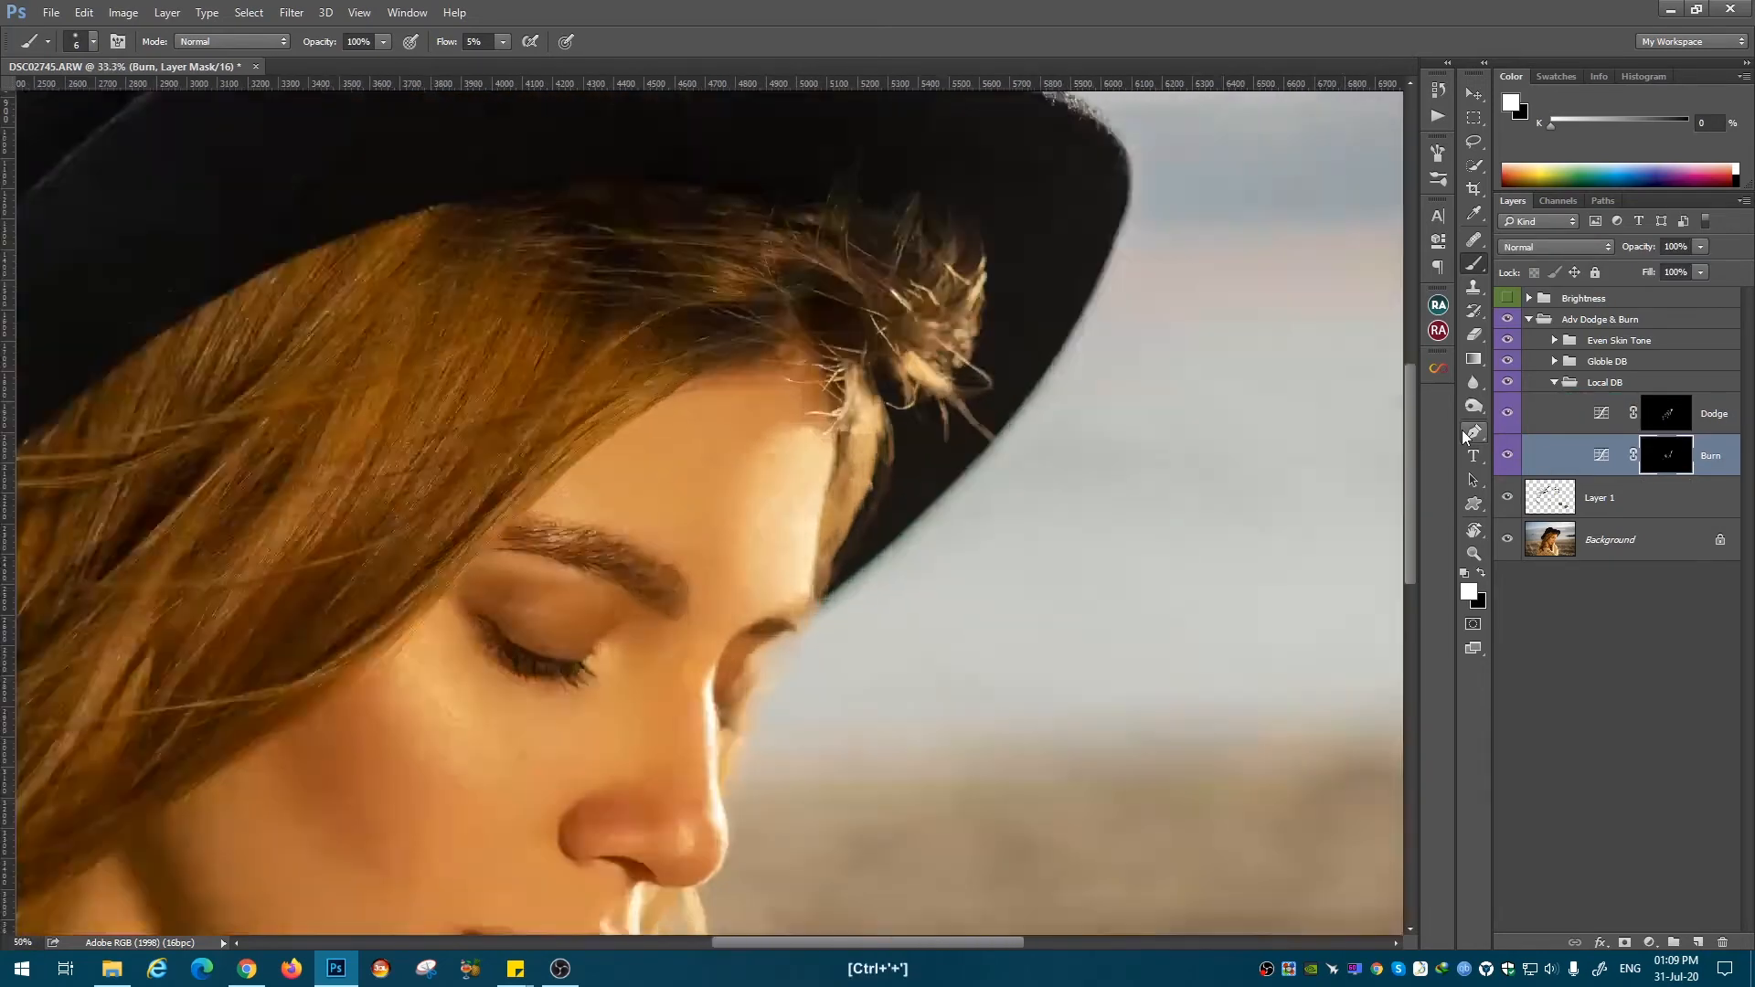
key("ctrl+plus")
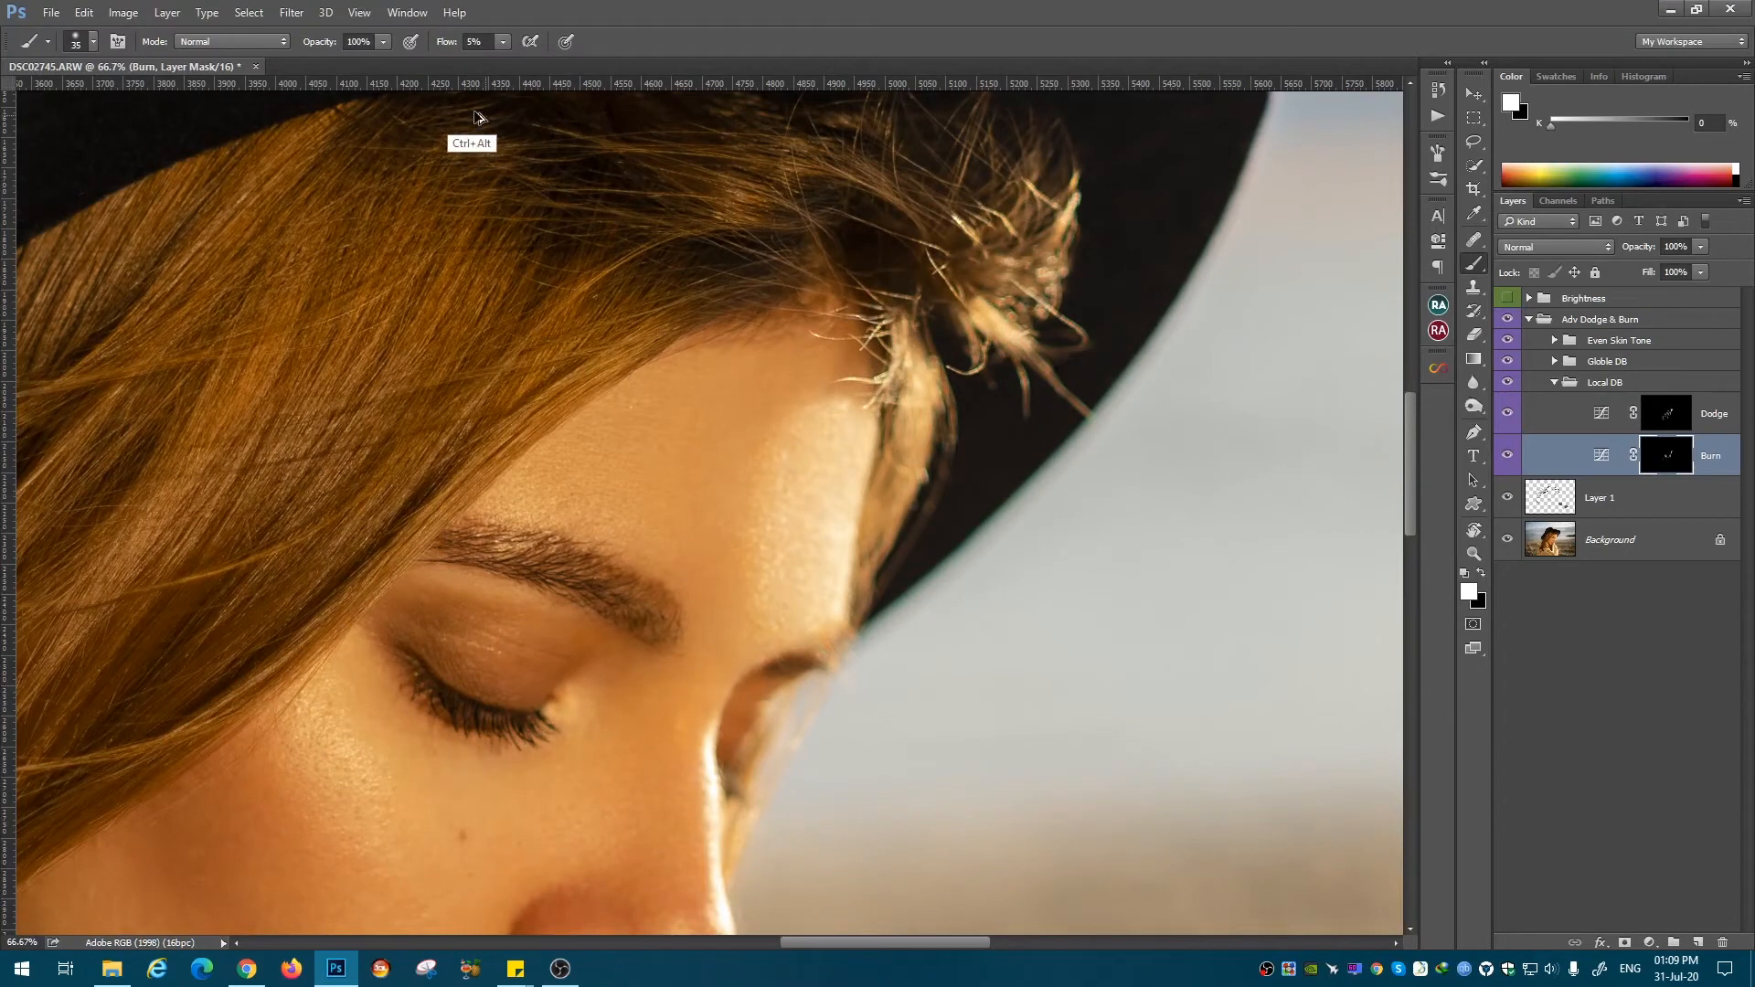
left_click_drag(502, 42, 498, 46)
key("alt+bracketright")
key("bracketleft")
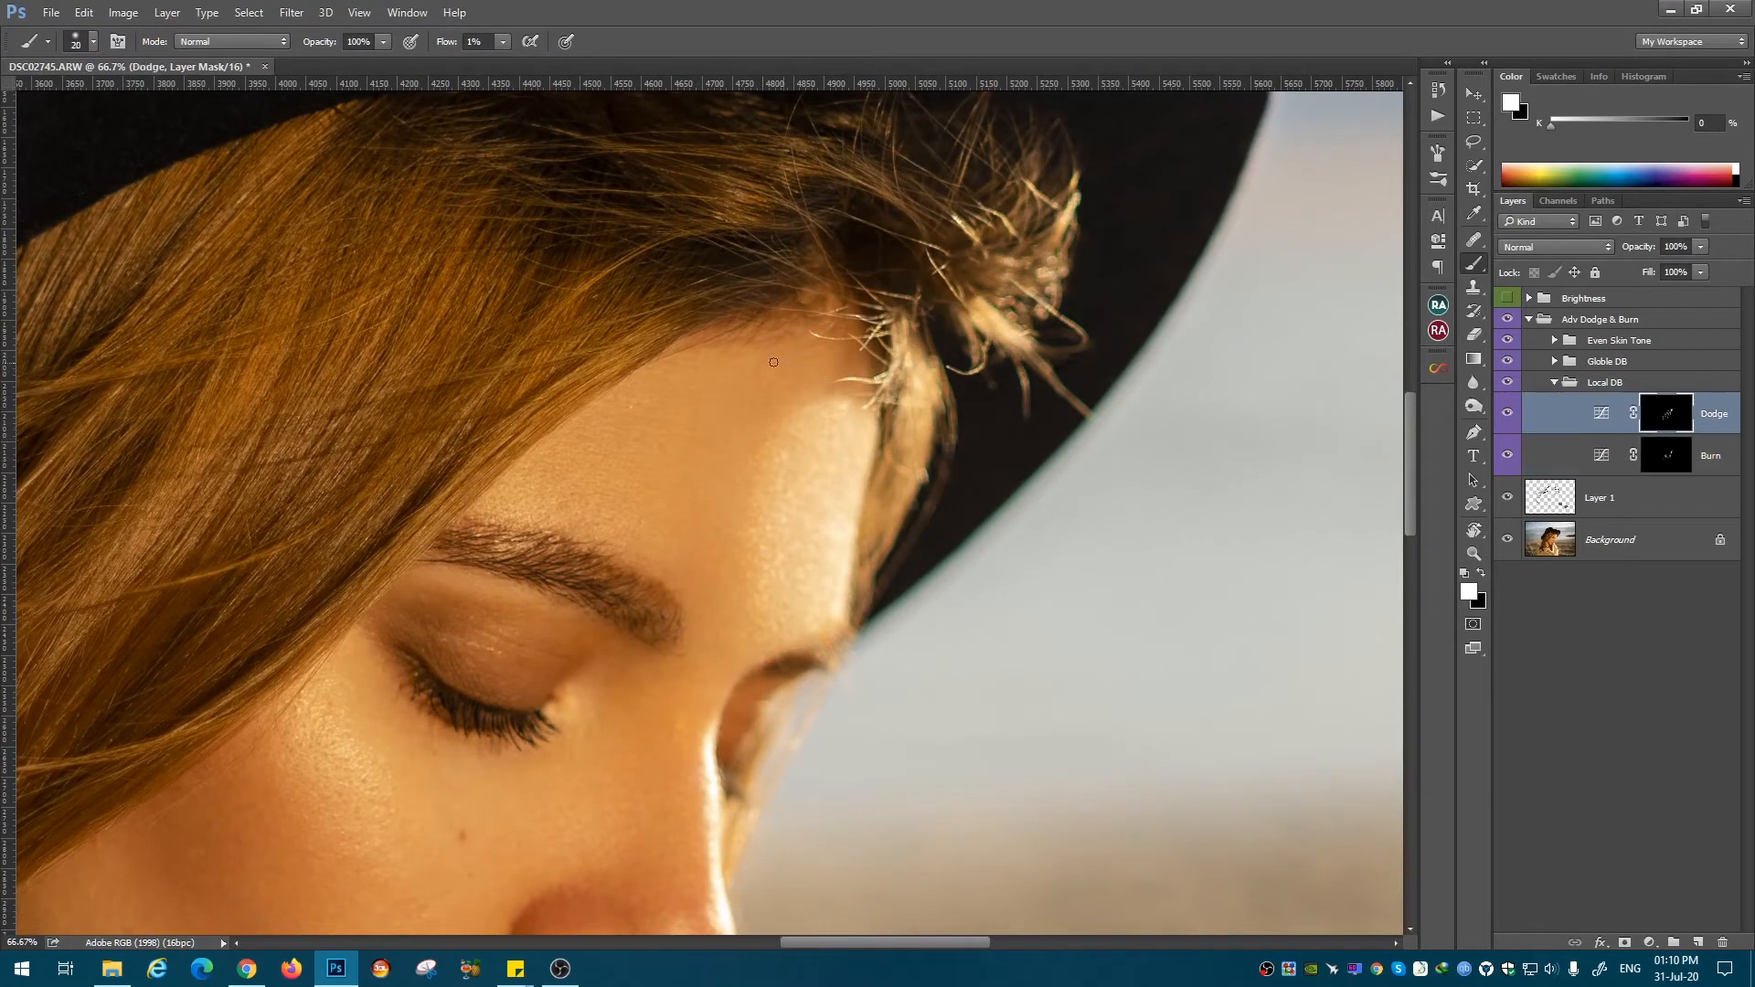
key("alt+bracketleft")
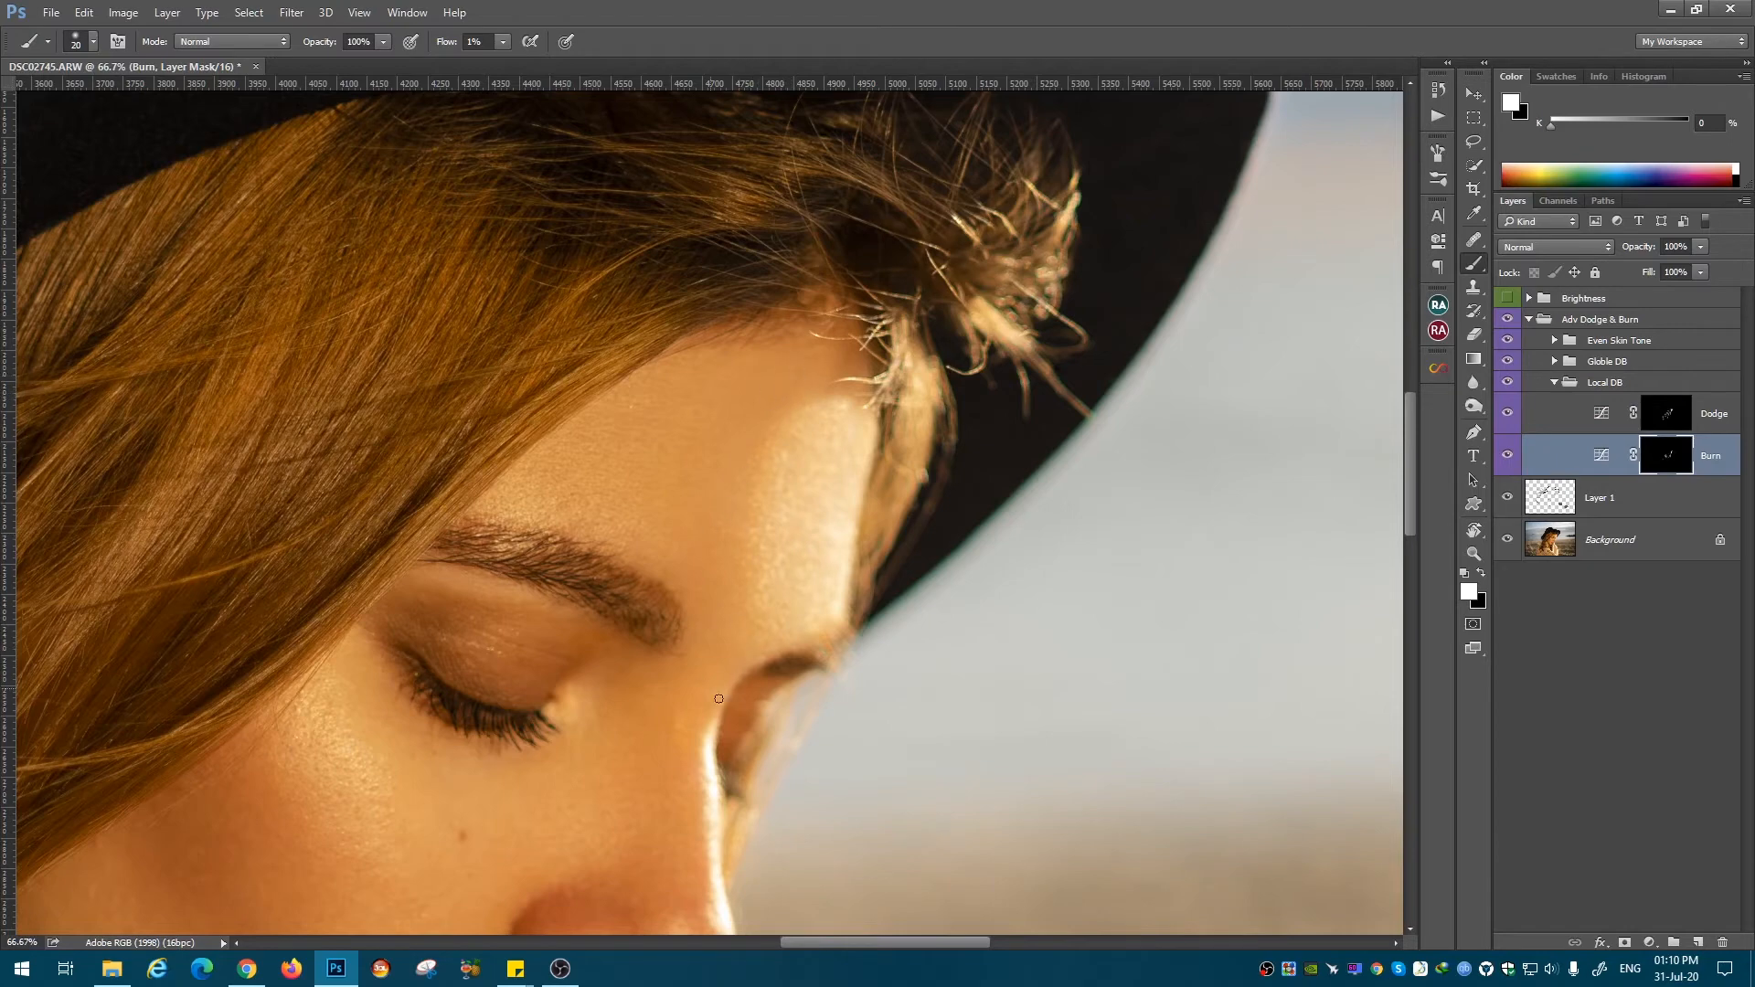
Step: Lighten the skin between the inner eye and nose bridge on the Dodge mask with brush size 10
scroll(680, 720, "up", 1)
key("alt+bracketright")
key("bracketleft")
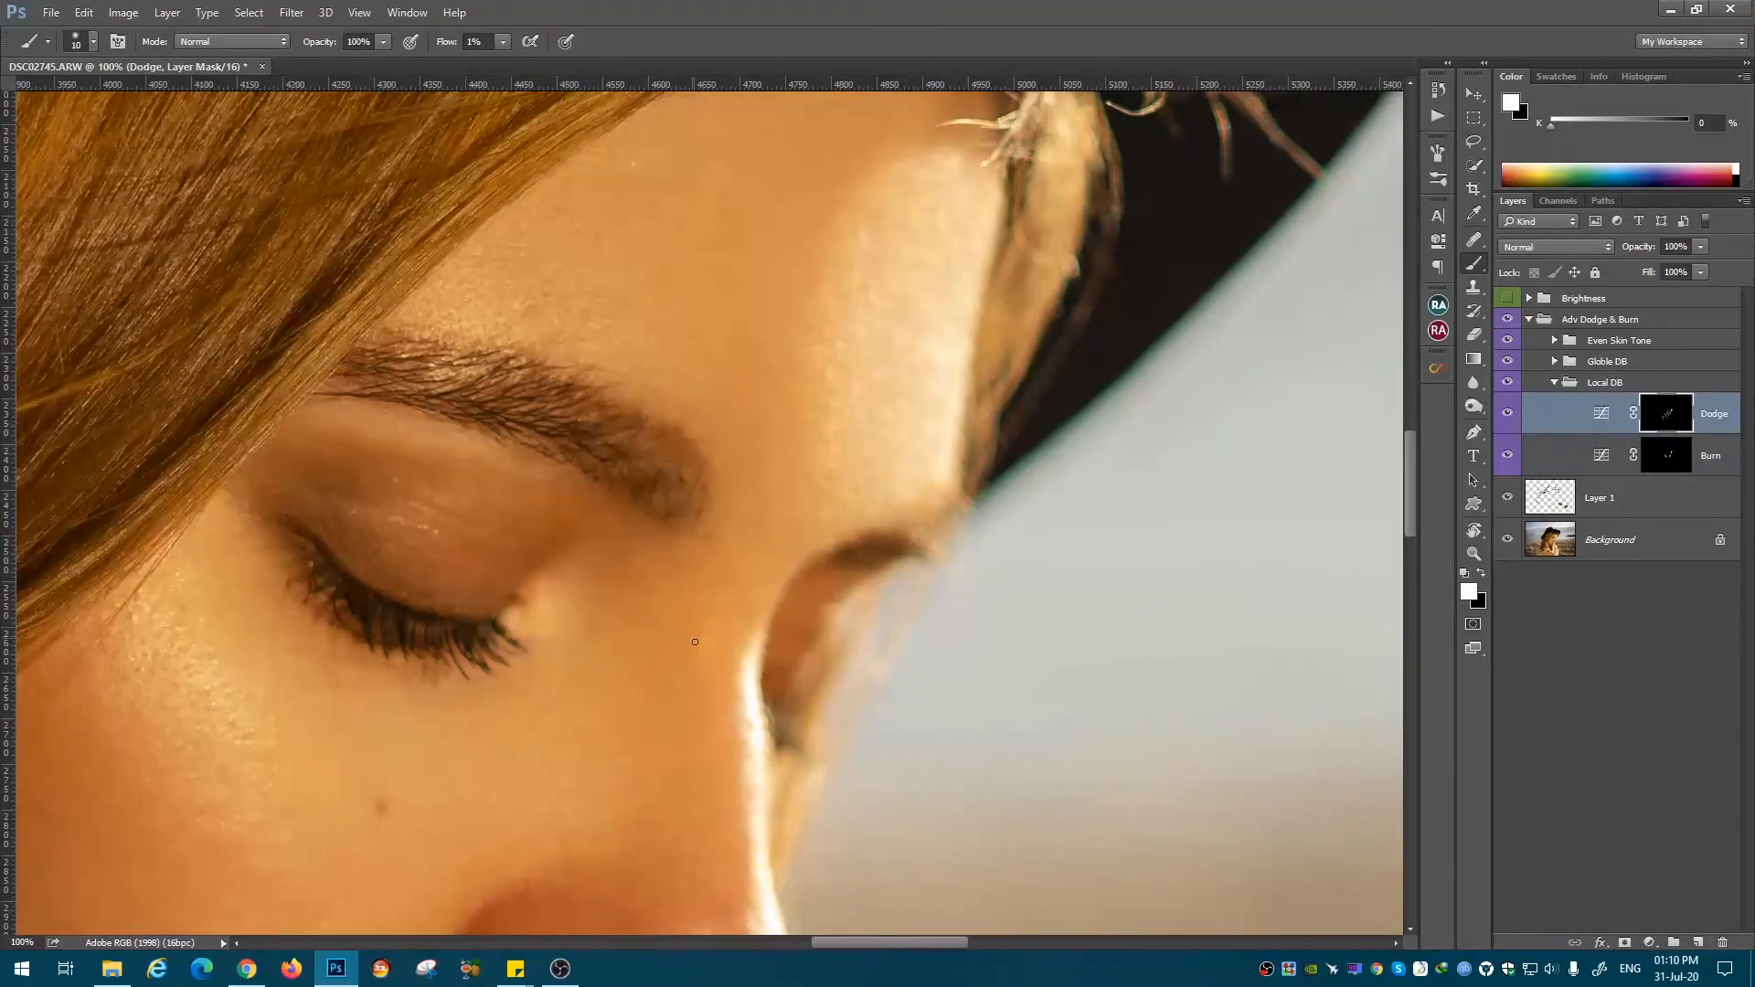
scroll(710, 715, "down", 5)
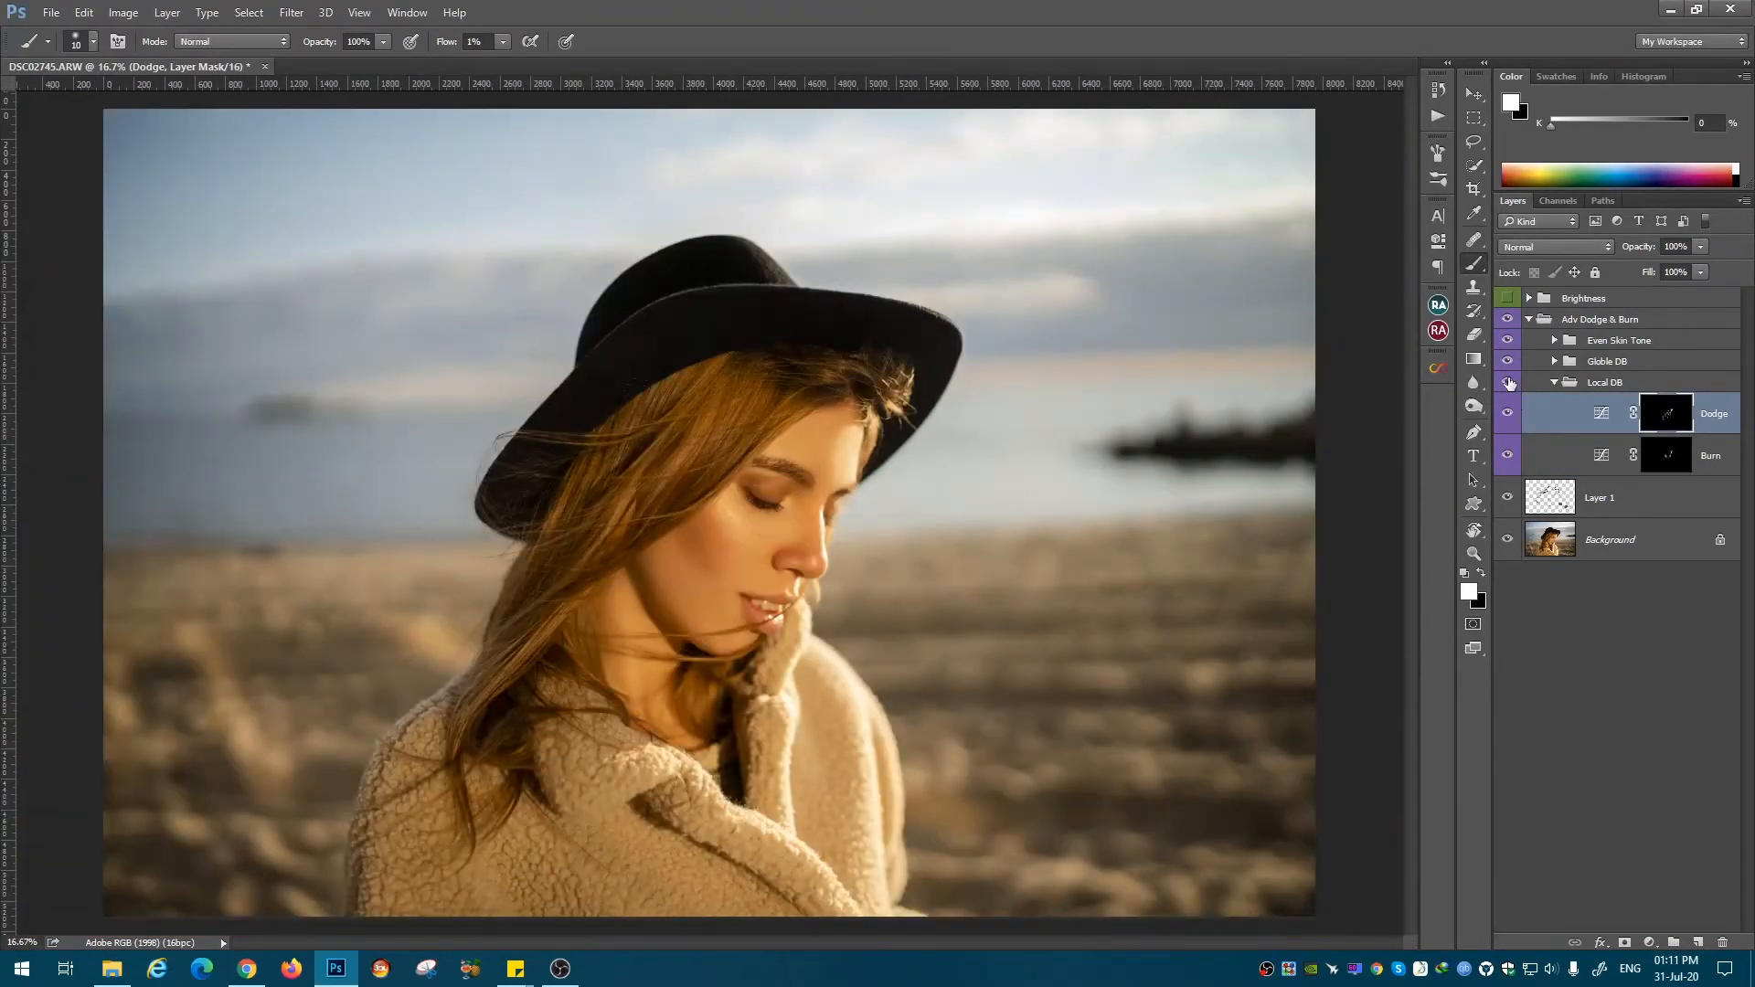
Step: Even the tones along the nose and between the brows on the Dodge and Burn masks with brush size 30
scroll(764, 653, "up", 5)
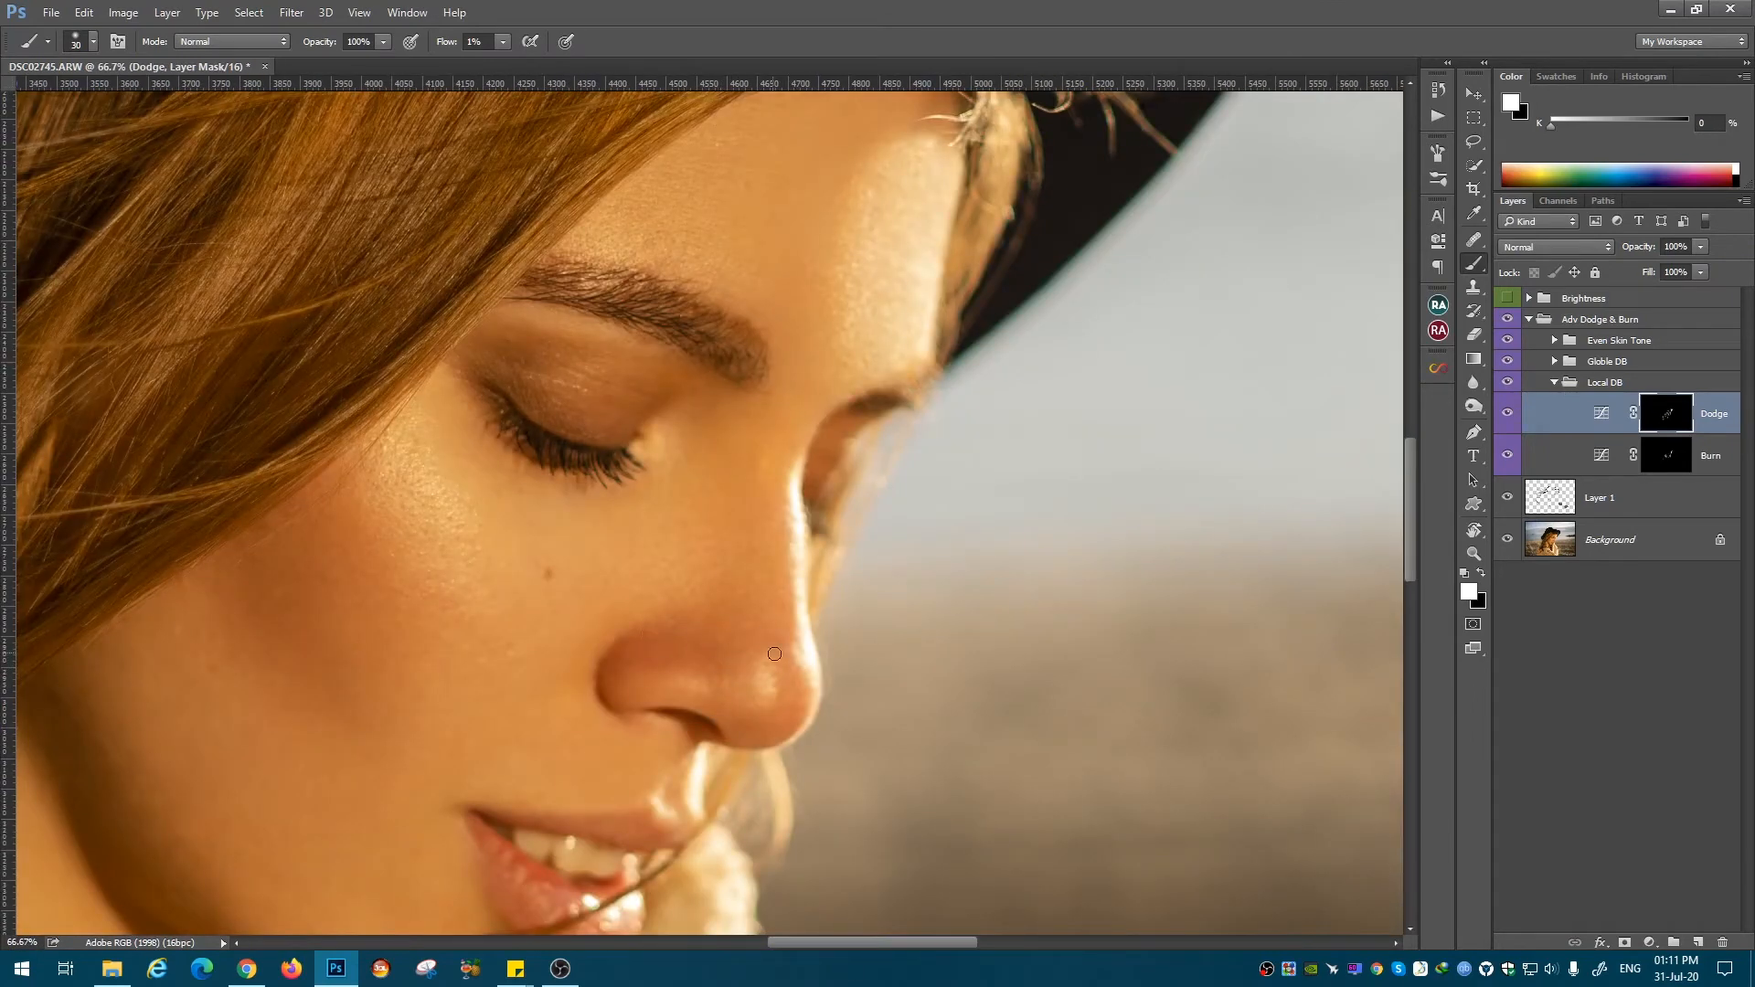
key("alt+bracketleft")
key("bracketright")
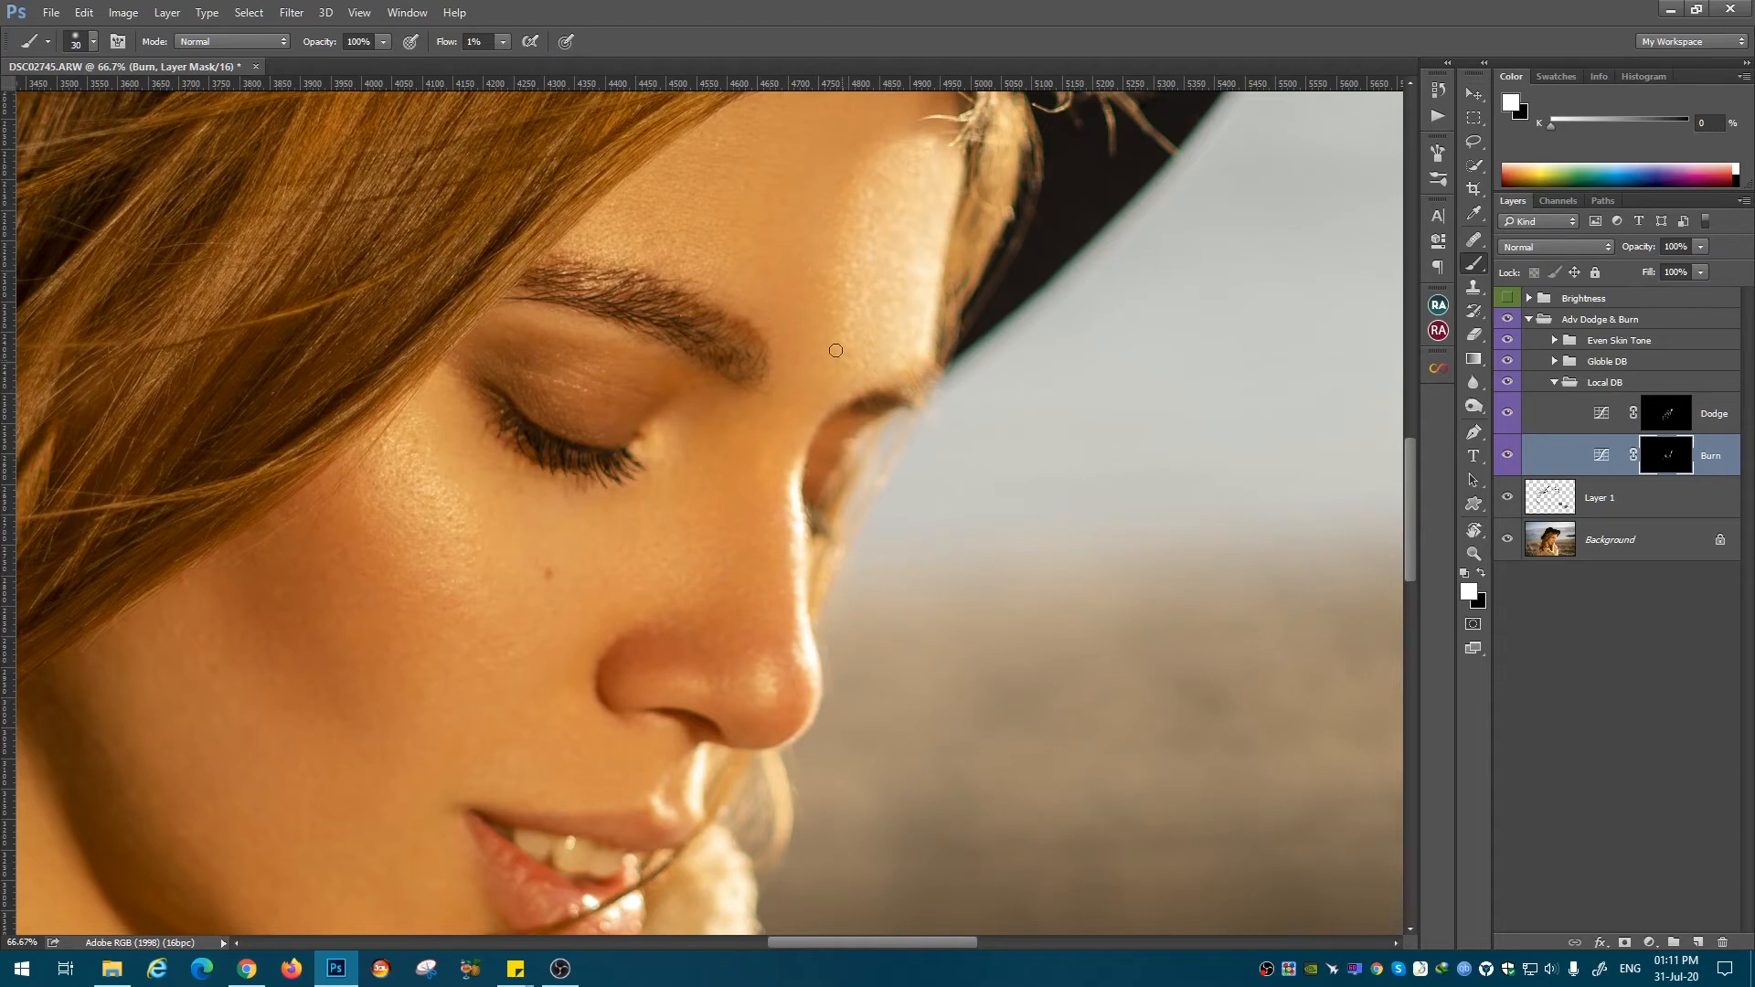
Step: Lighten the forehead above the near eyebrow on the Dodge mask with a brush size up to 150
key("alt+bracketright")
key("bracketright")
key("bracketright")
key("bracketright")
key("bracketright")
key("bracketright")
key("bracketright")
key("bracketright")
key("bracketright")
key("bracketright")
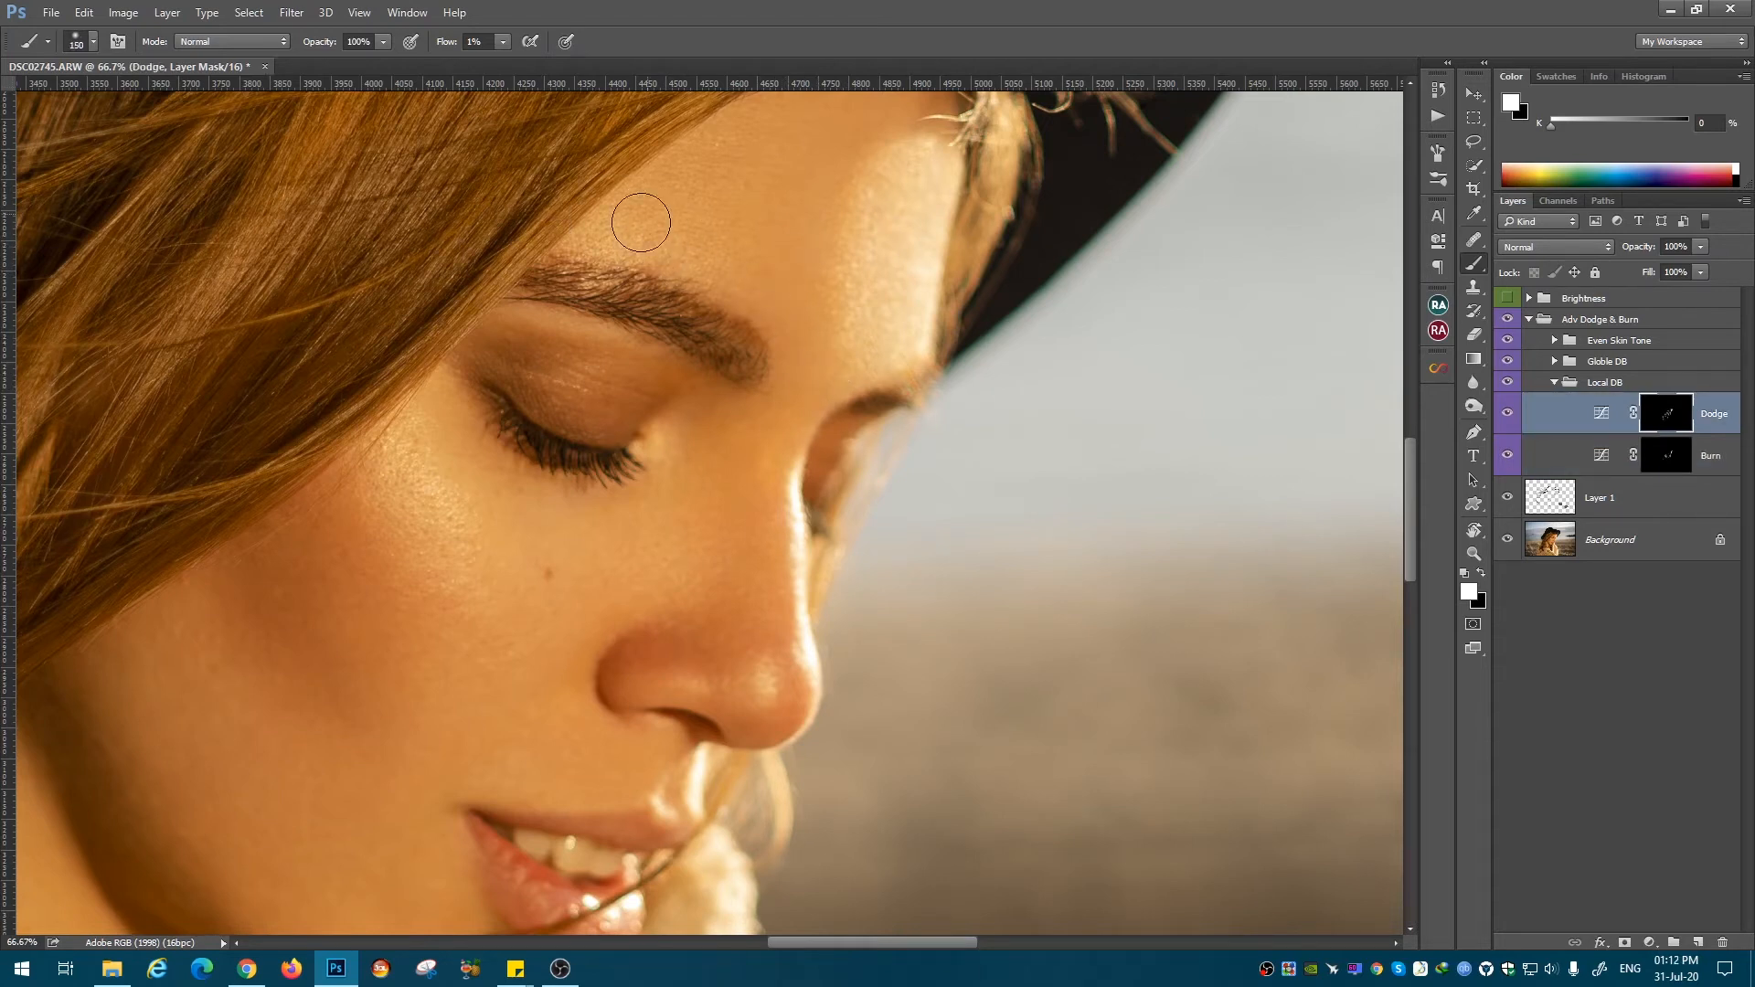
Step: Lighten the small area between the eyebrow and the forehead highlight on the Dodge mask with brush size 25
key("bracketleft")
key("bracketleft")
key("bracketleft")
key("bracketleft")
key("bracketleft")
key("bracketleft")
key("bracketleft")
left_click_drag(876, 125, 790, 327)
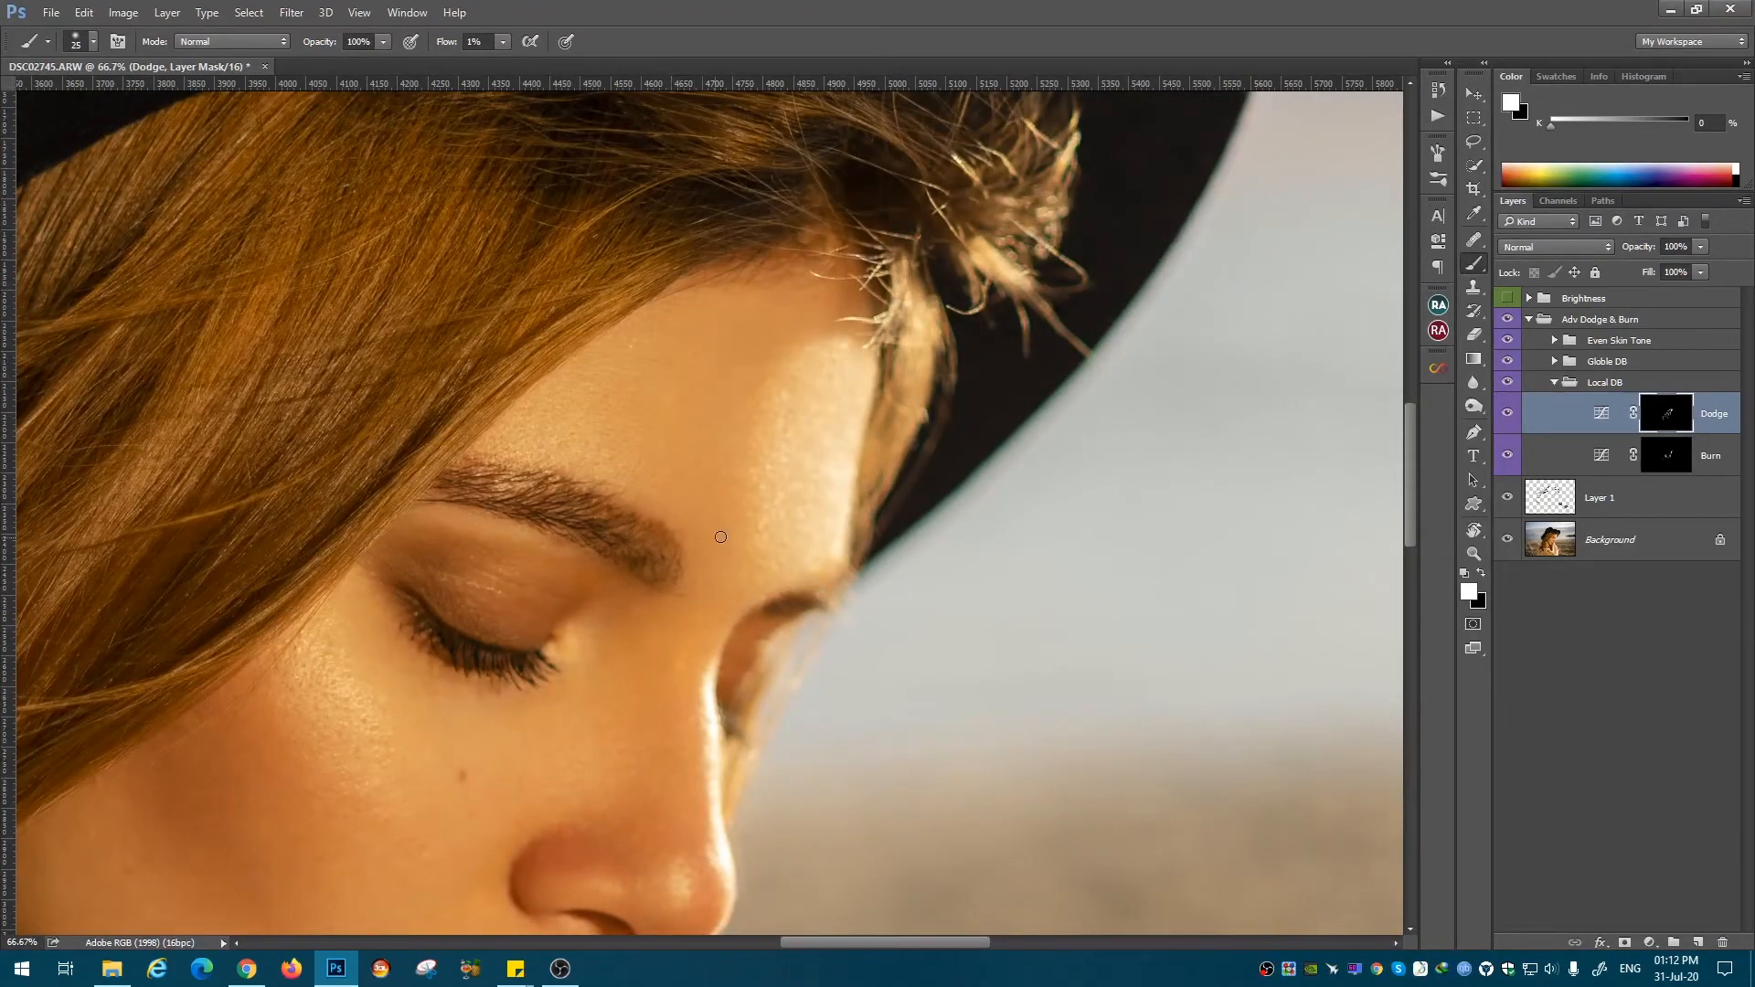
Step: Lighten the cheek below the eye on the Dodge mask with brush size 80
left_click_drag(720, 537, 876, 222)
key("bracketright")
key("bracketright")
key("bracketright")
key("bracketright")
key("bracketright")
key("bracketright")
key("bracketright")
key("bracketright")
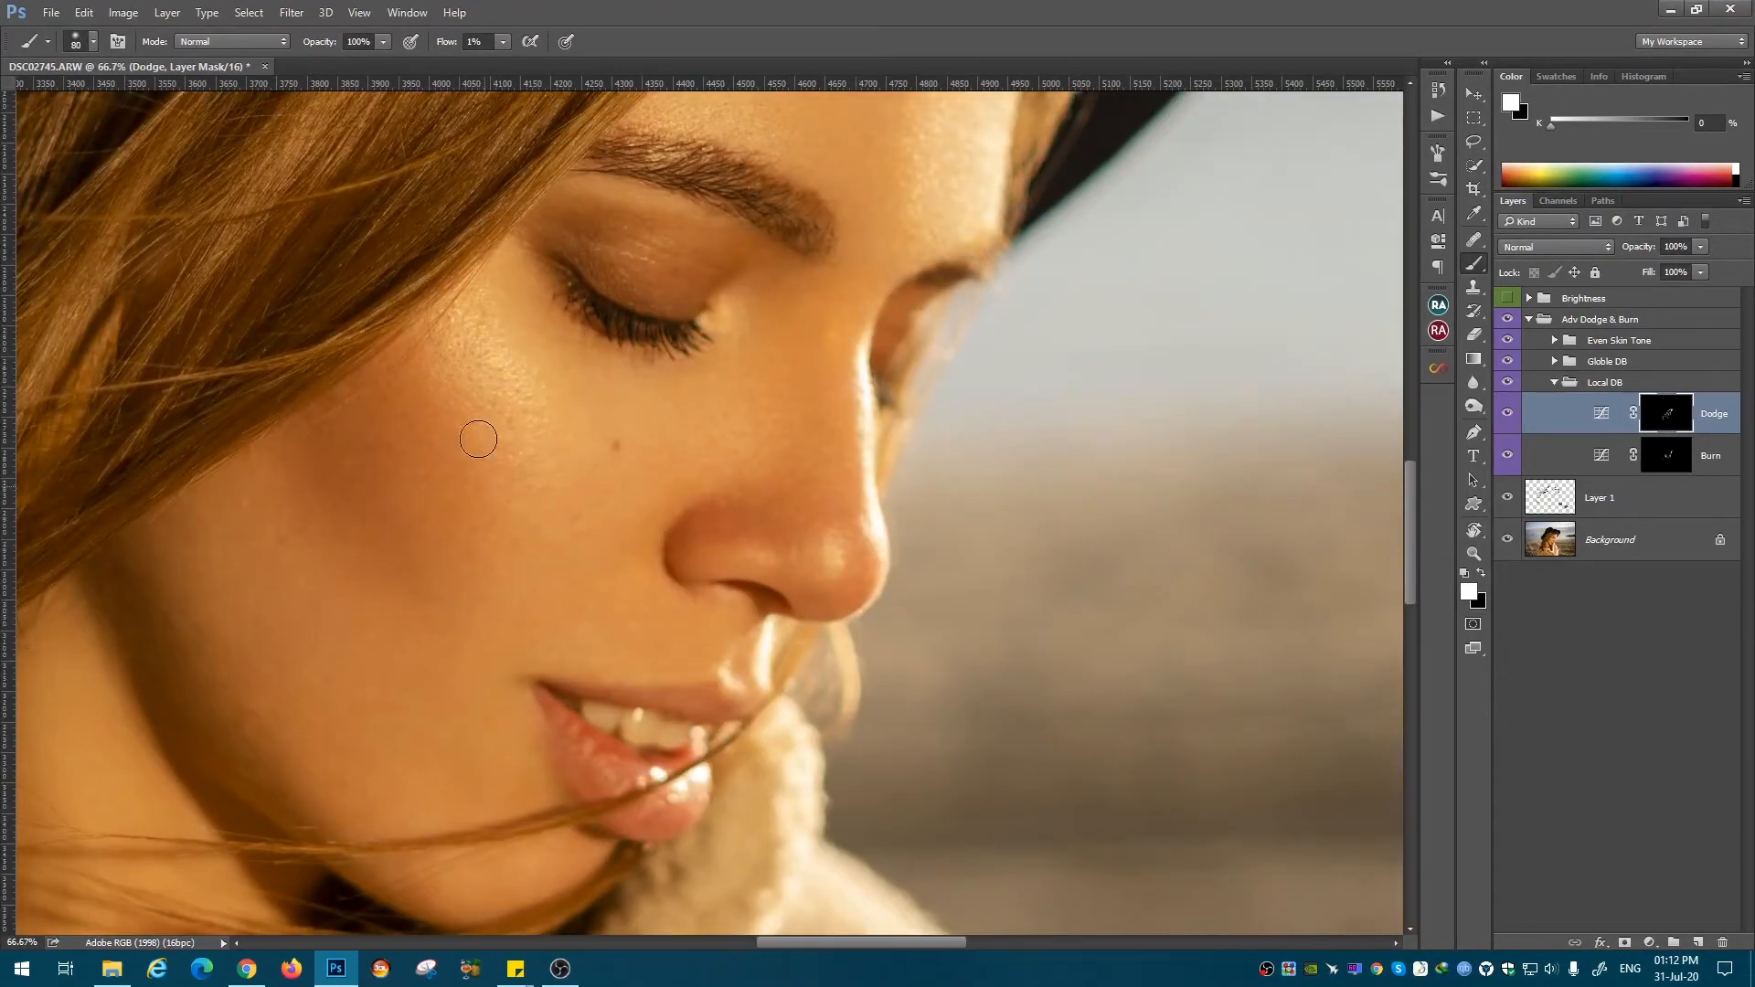
Step: Darken the small bright spots on the face on the Burn mask with brush size 15
key("bracketleft")
key("bracketleft")
key("bracketleft")
key("bracketleft")
key("bracketleft")
key("alt+bracketleft")
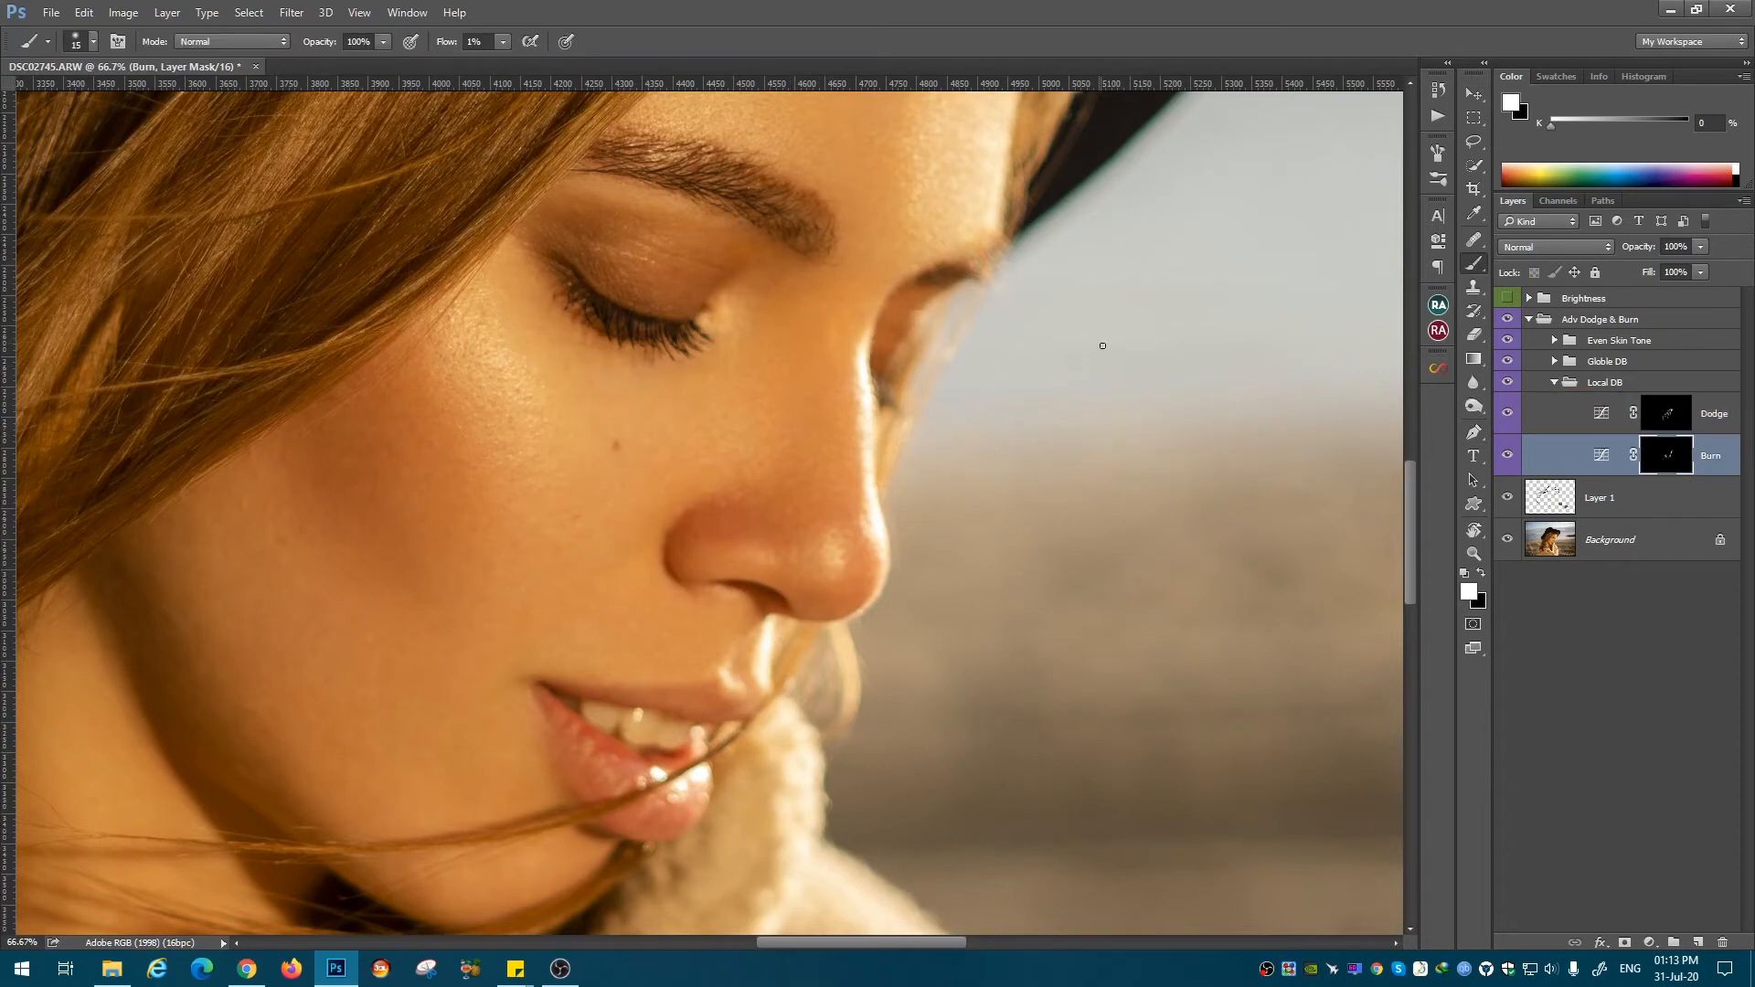
Step: Heal the bridge of the nose on Layer 1 with the Healing Brush in Darken mode, sampling nearby skin
left_click(1599, 498)
left_click(1473, 239)
left_click(813, 342, "alt")
left_click(894, 504, "alt")
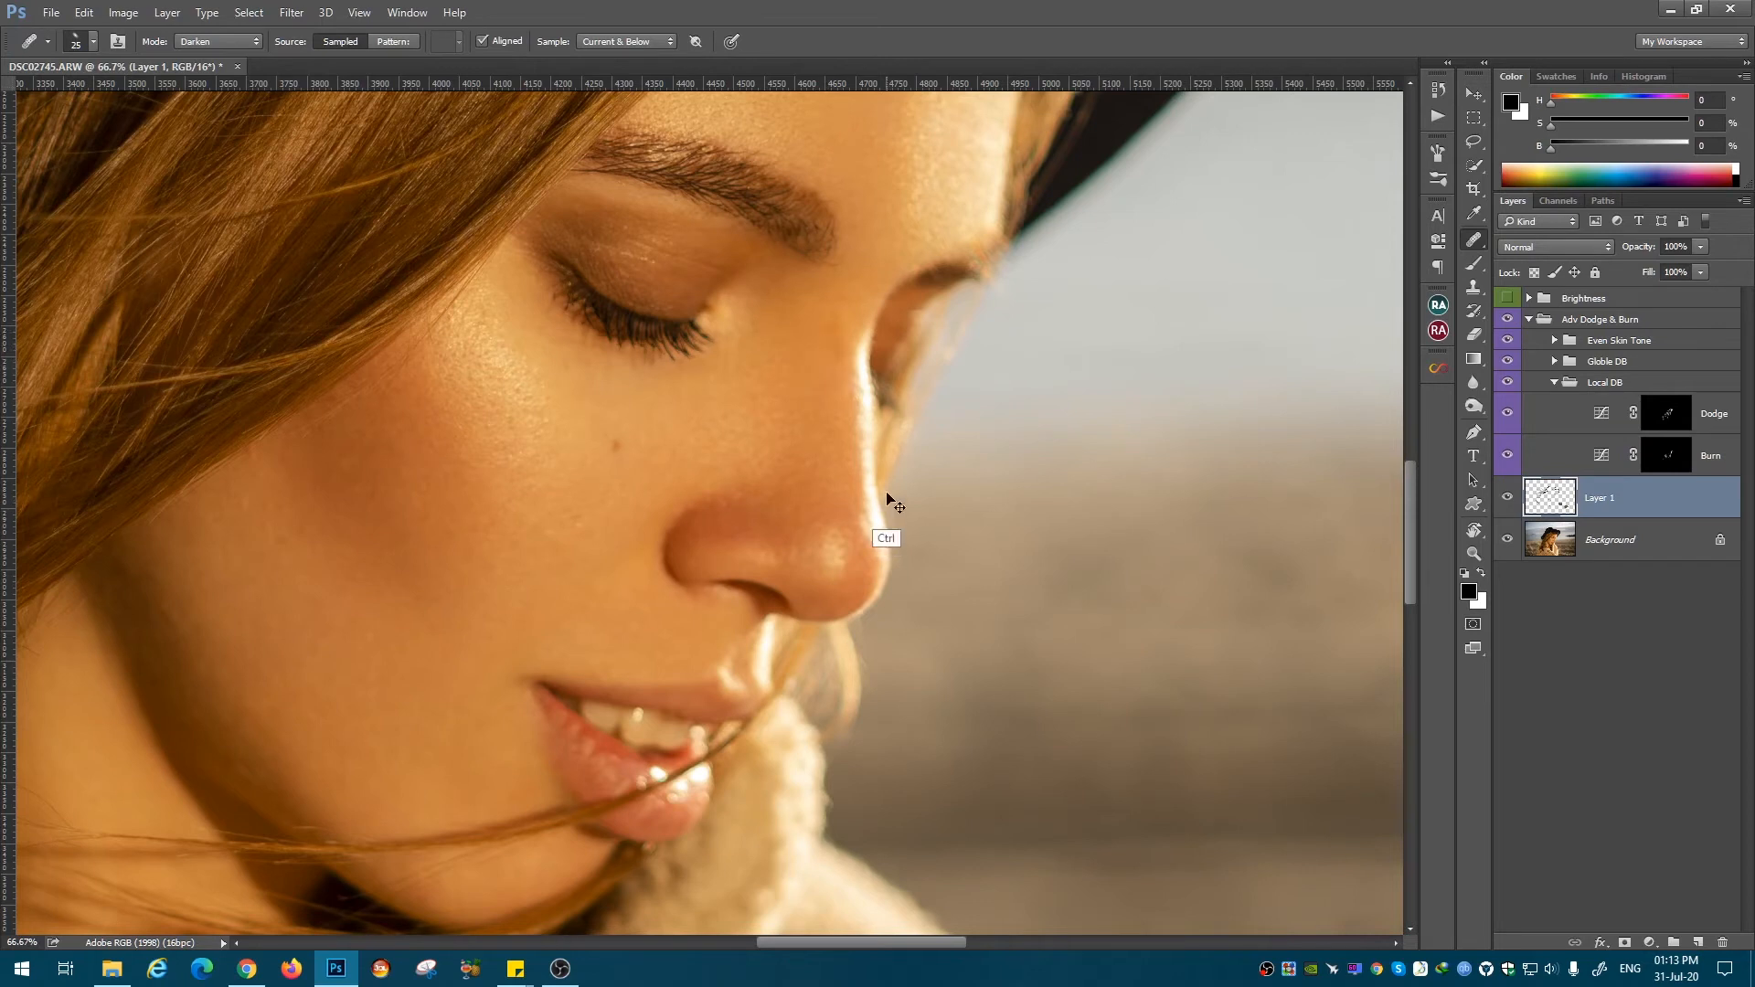
left_click_drag(854, 430, 848, 411)
Step: Try to brush out the correction on the bridge of the nose with black at 100% flow
key("alt+bracketright")
key("alt+bracketright")
key("b")
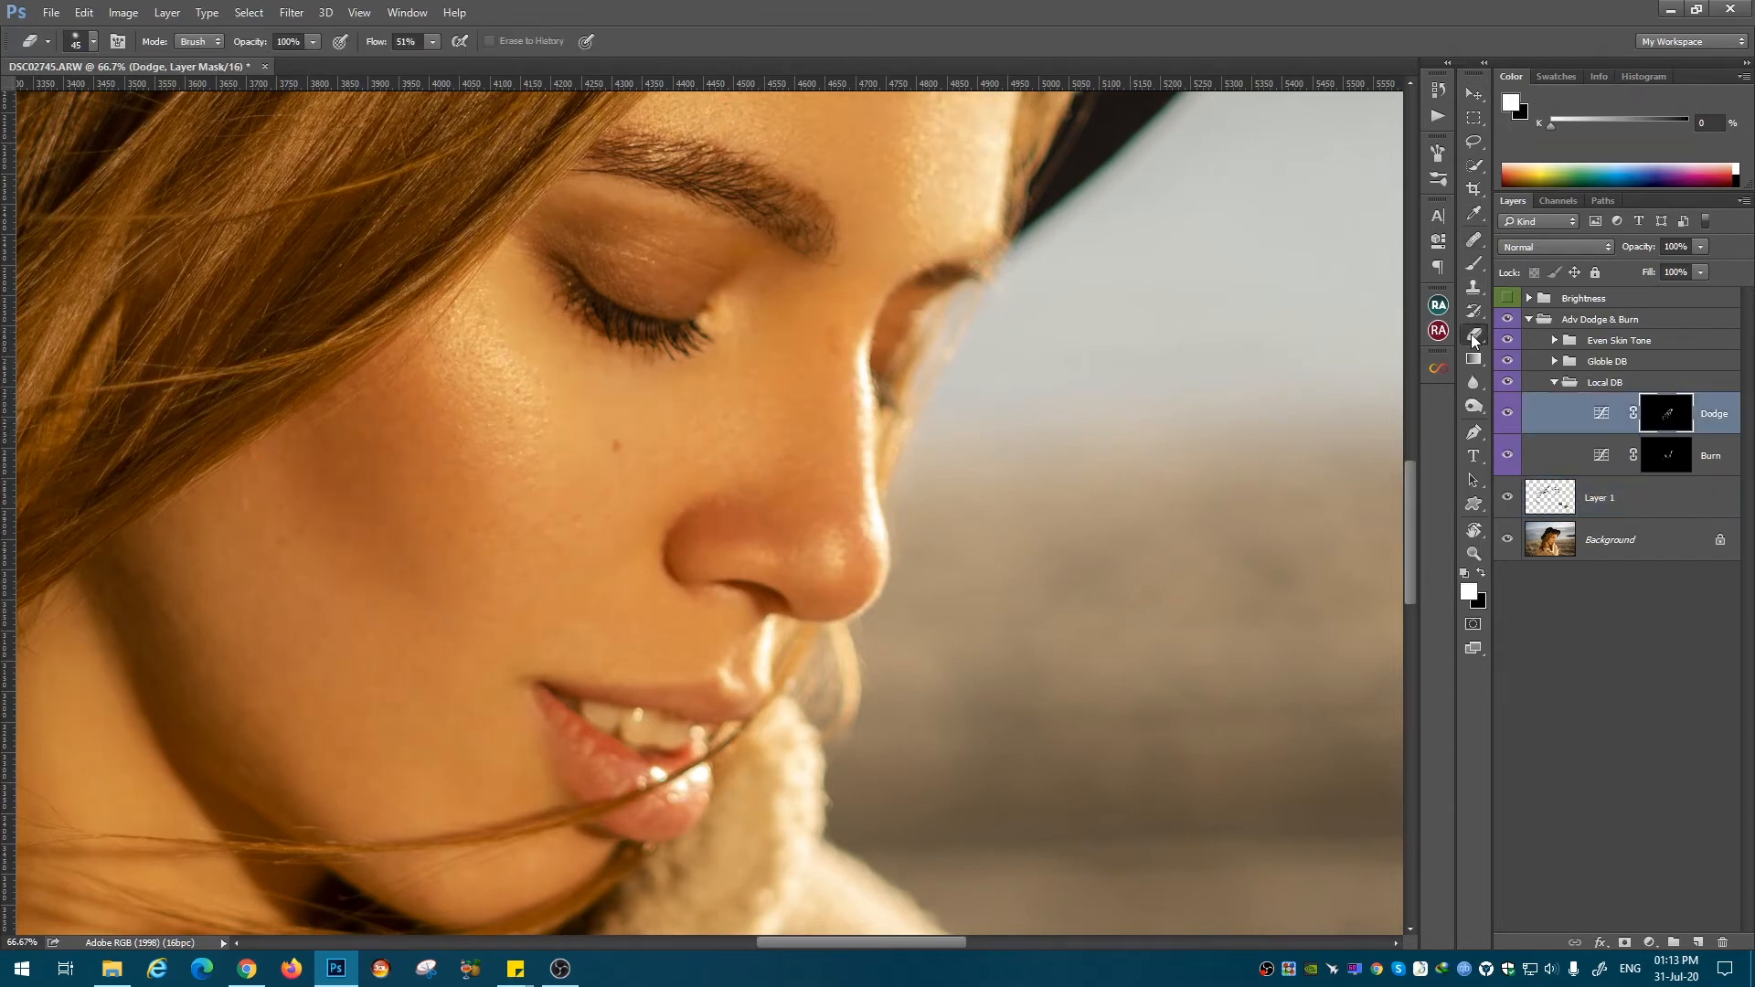
key("alt+bracketleft")
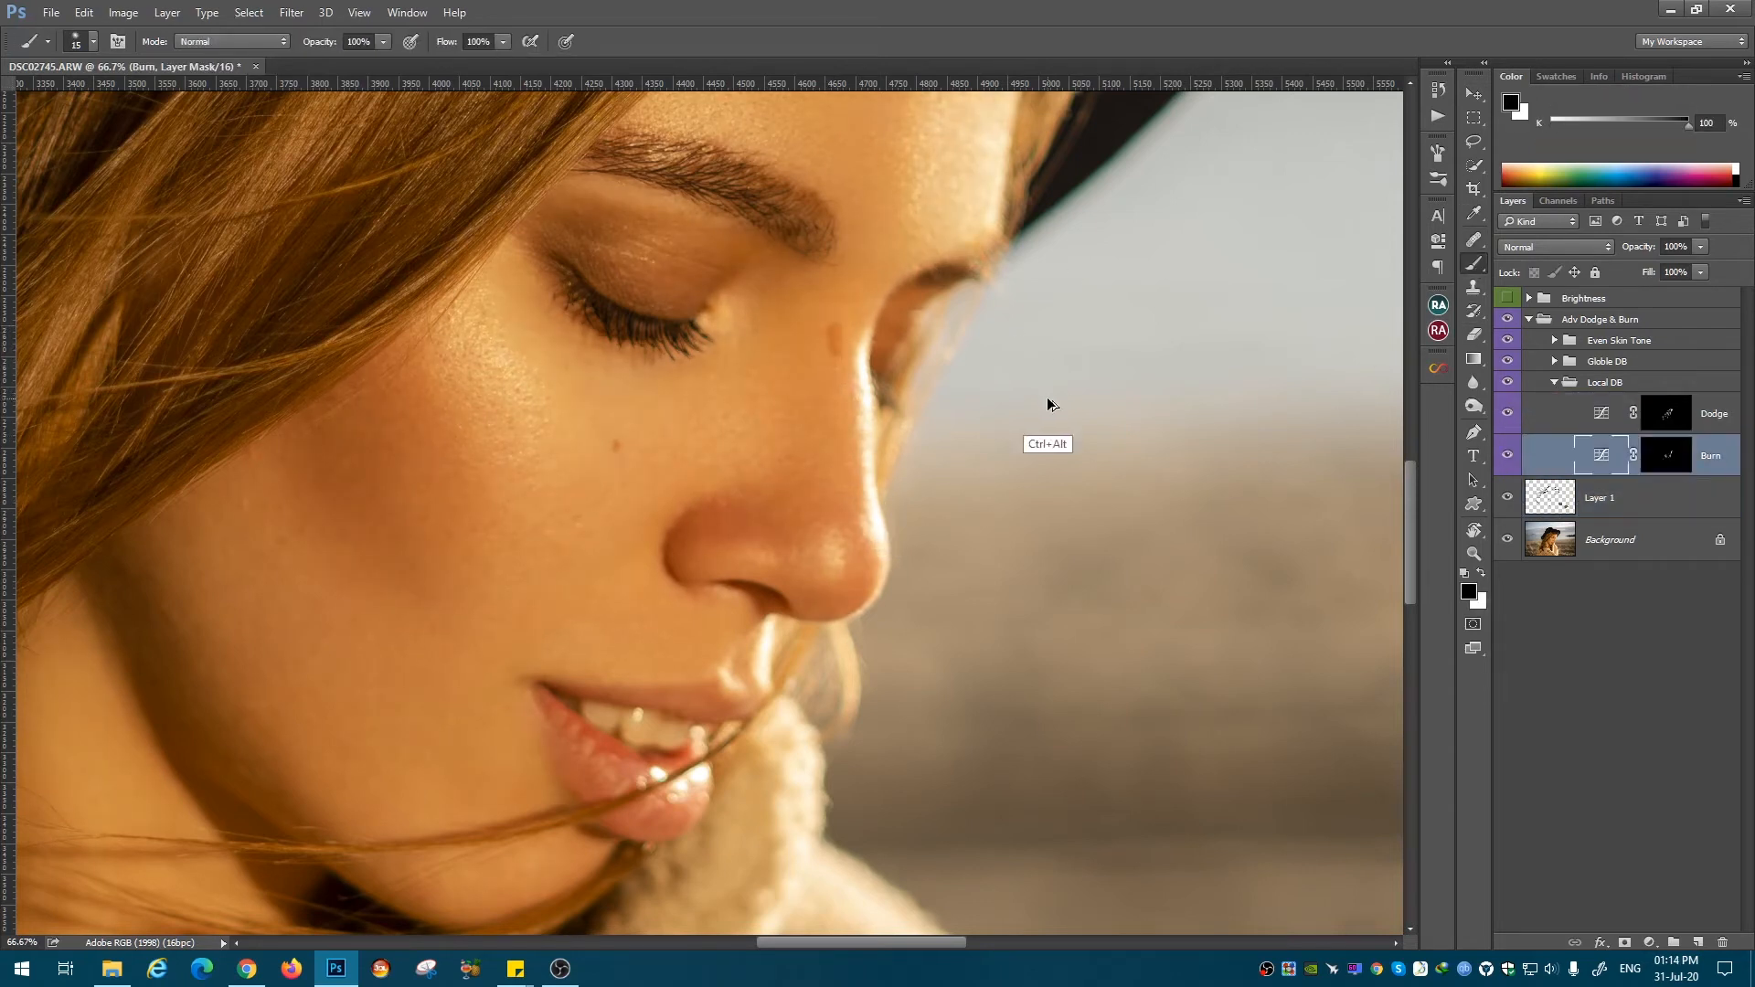
Step: Inspect the nose bridge retouch at different magnifications, checking the Burn layer and the Local DB group
left_click(1522, 455)
left_click(1554, 382)
key("ctrl+minus")
key("ctrl+minus")
key("ctrl+plus")
key("ctrl+plus")
key("ctrl+plus")
Step: Refine the bridge of the nose on the Burn mask after changing the brush flow and swapping the paint colors
left_click(1554, 383)
left_click(1666, 455)
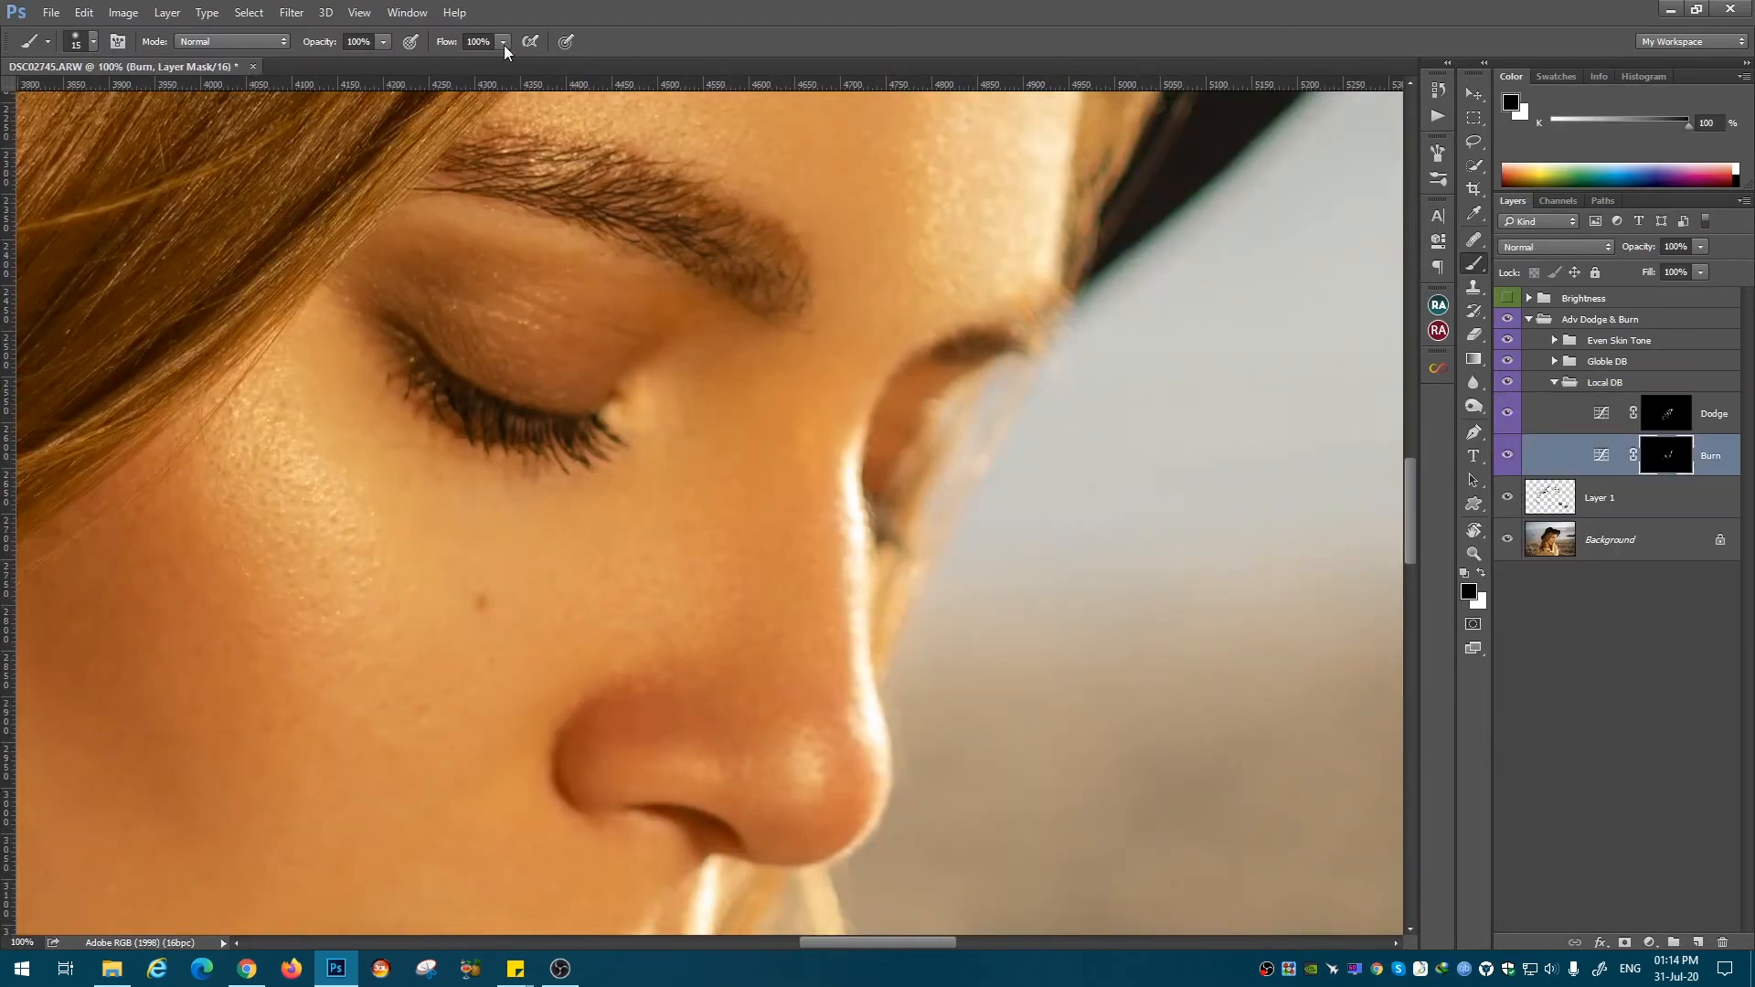
left_click_drag(503, 42, 417, 61)
key("x")
key("ctrl+minus")
Step: Switch to the Healing Brush on Layer 1 and review the portrait up close and from afar with the Dodge layer toggled
key("j")
left_click(1538, 515)
mouse_move(1508, 414)
left_mouse_down()
mouse_move(1508, 455)
mouse_move(1507, 413)
left_mouse_up()
key("ctrl+minus")
key("ctrl+minus")
key("ctrl+plus")
key("ctrl+plus")
key("ctrl+minus")
key("ctrl+minus")
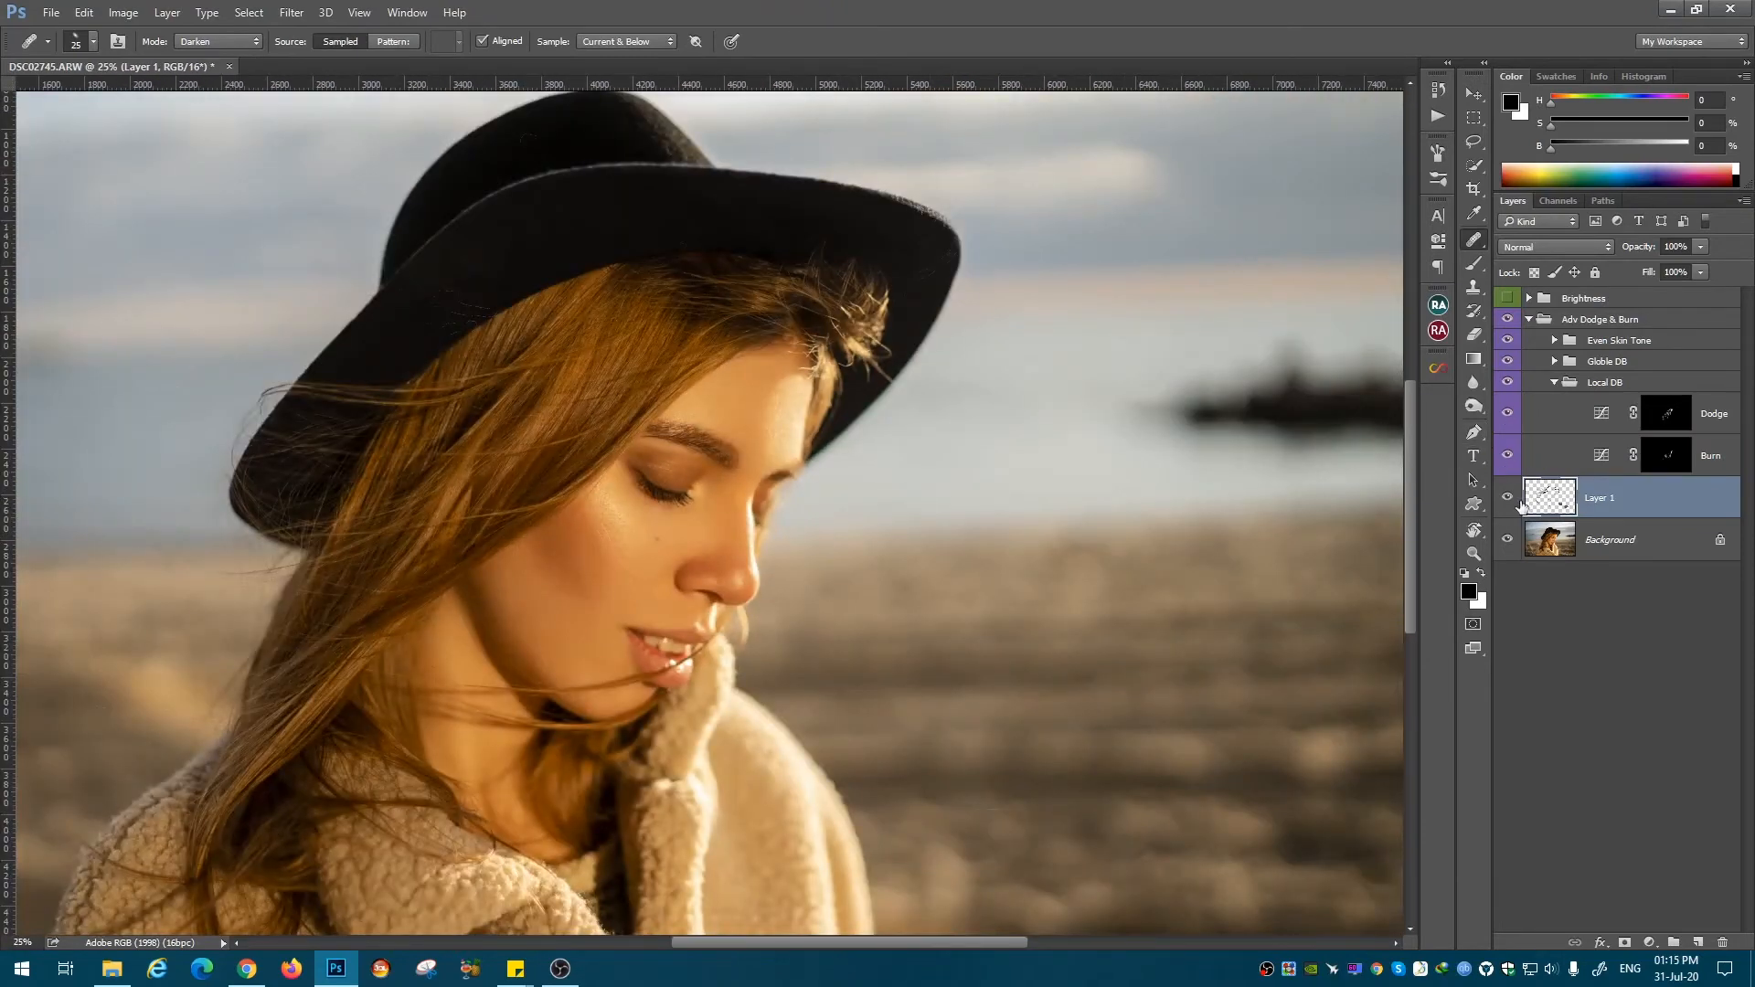
Step: Retouch the cheek beside the mouth on the Local DB Dodge and Burn masks with a white brush at 1% flow
key("ctrl+minus")
key("ctrl+plus")
key("ctrl+plus")
key("ctrl+plus")
double_click(1561, 389)
key("Escape")
left_click(1563, 406)
key("b")
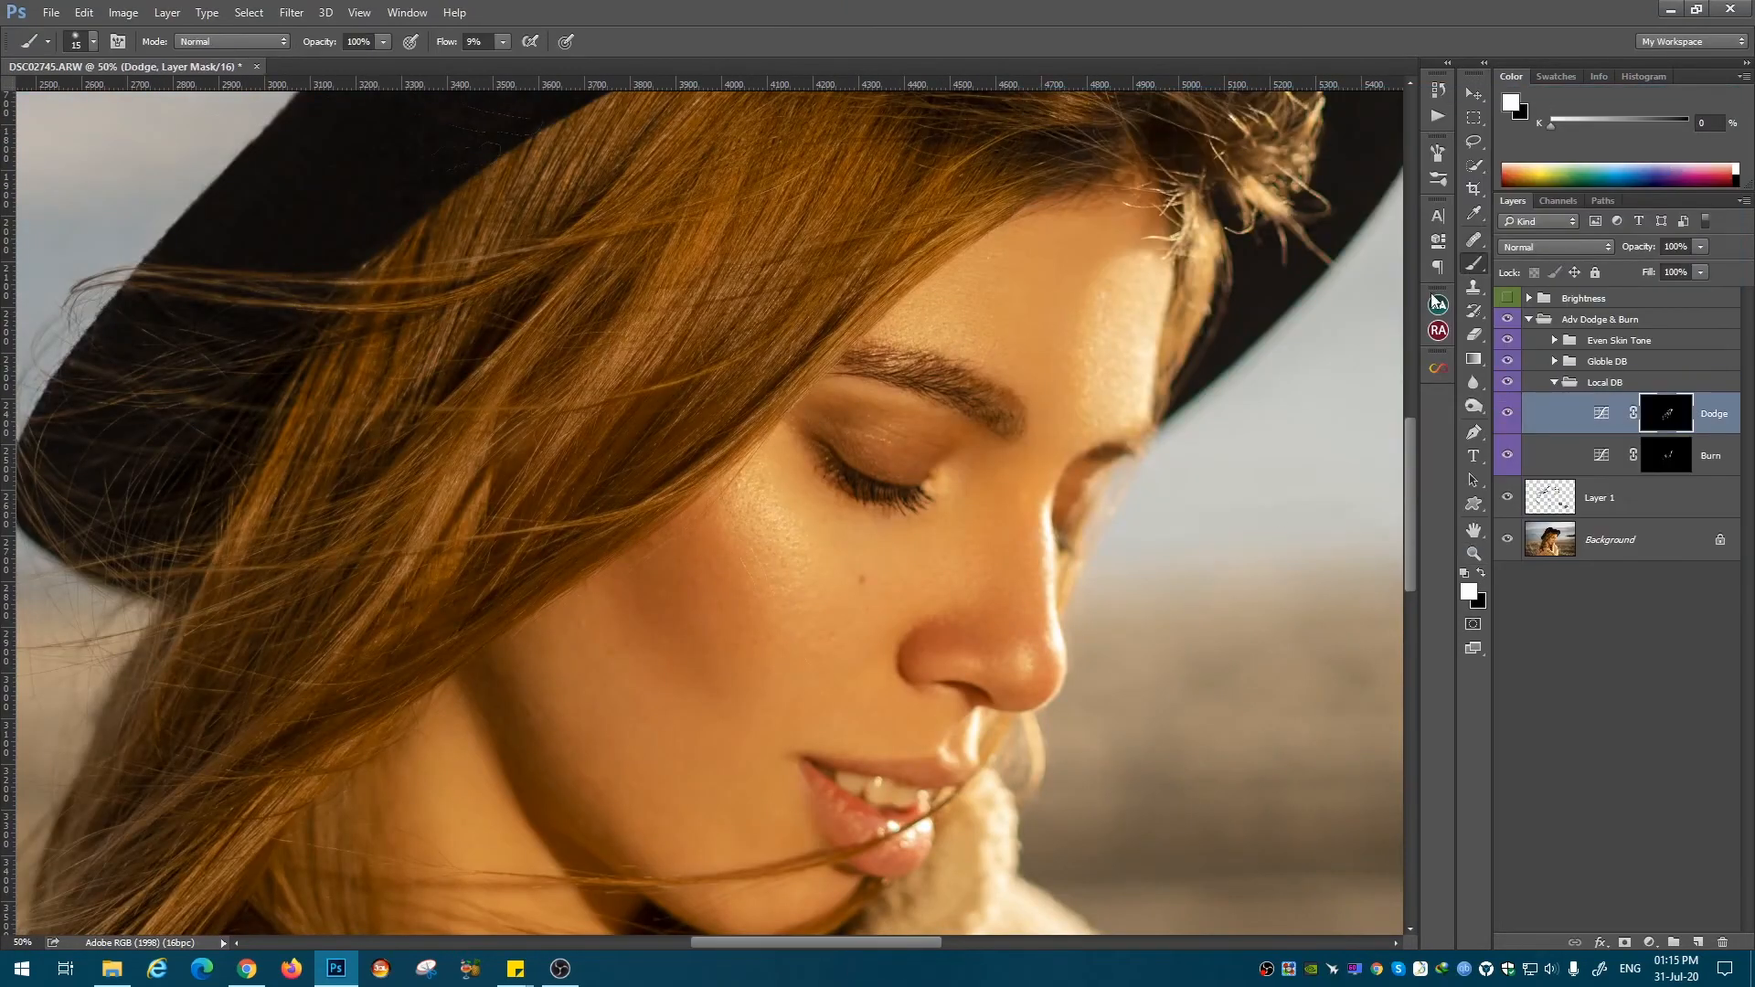
key("shift+0")
key("shift+1")
key("bracketright")
key("bracketright")
key("bracketright")
key("alt+bracketleft")
key("bracketleft")
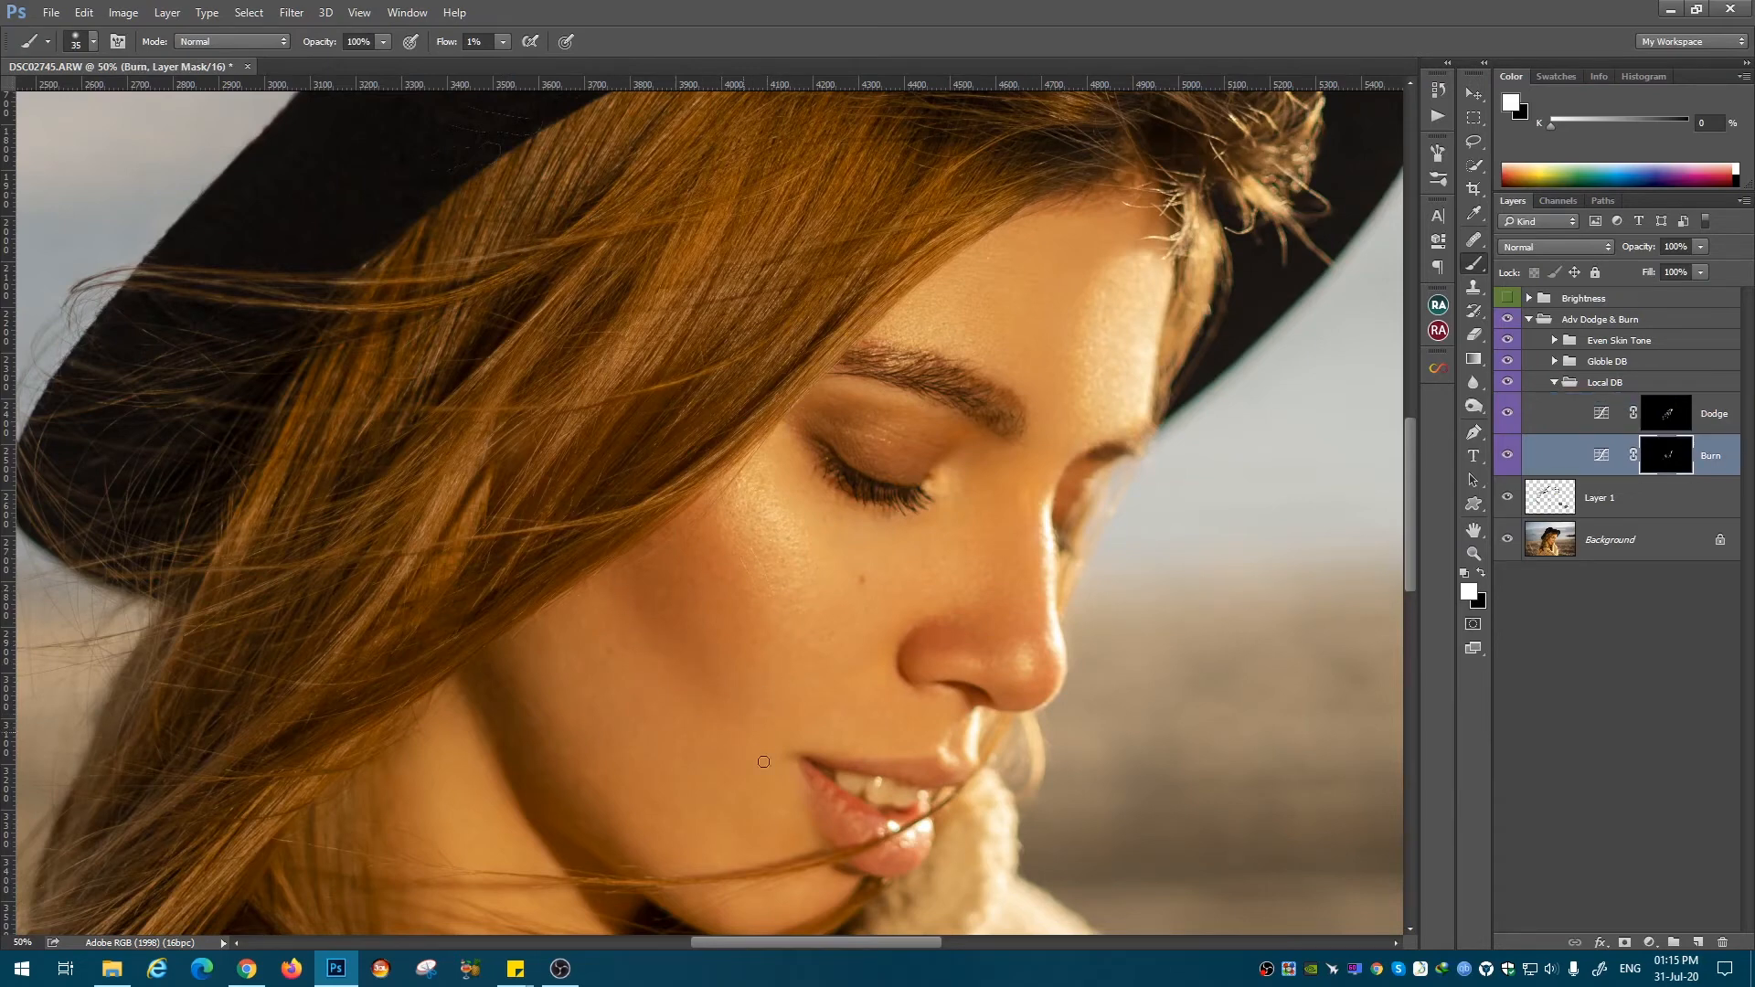
Step: Even out the jawline with a small white brush, alternating between the Local DB Dodge and Burn masks
key("alt+bracketright")
key("bracketright")
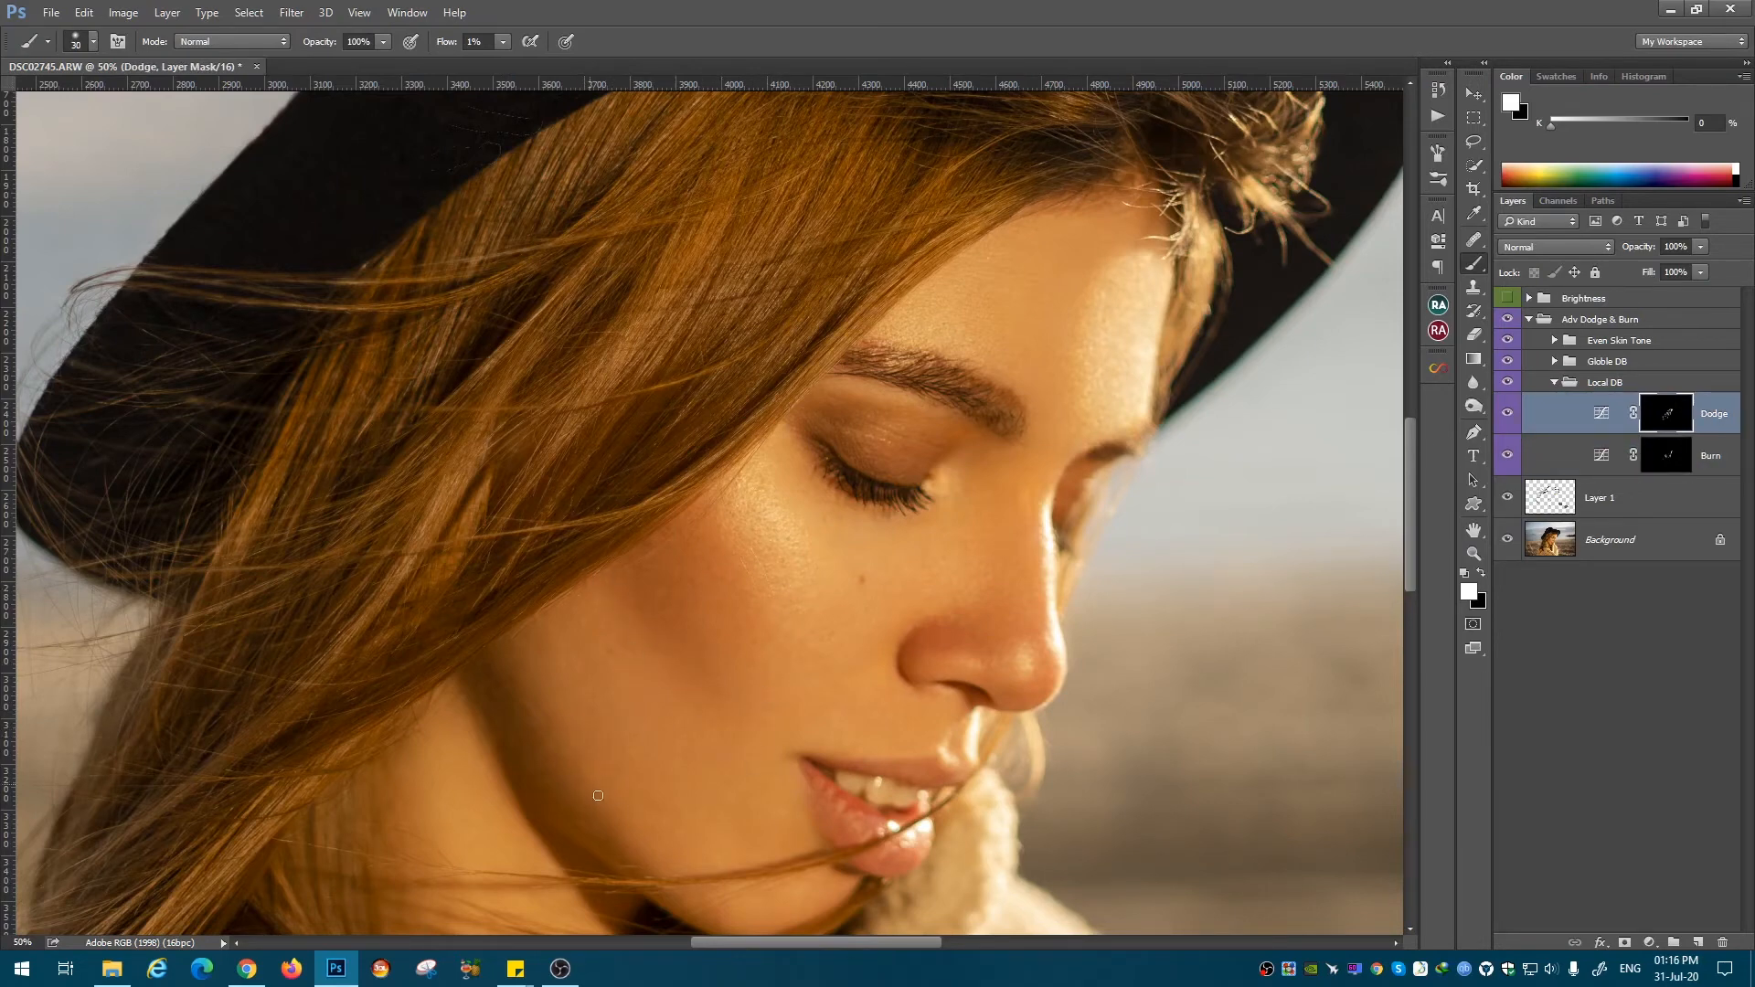
left_click(1697, 462)
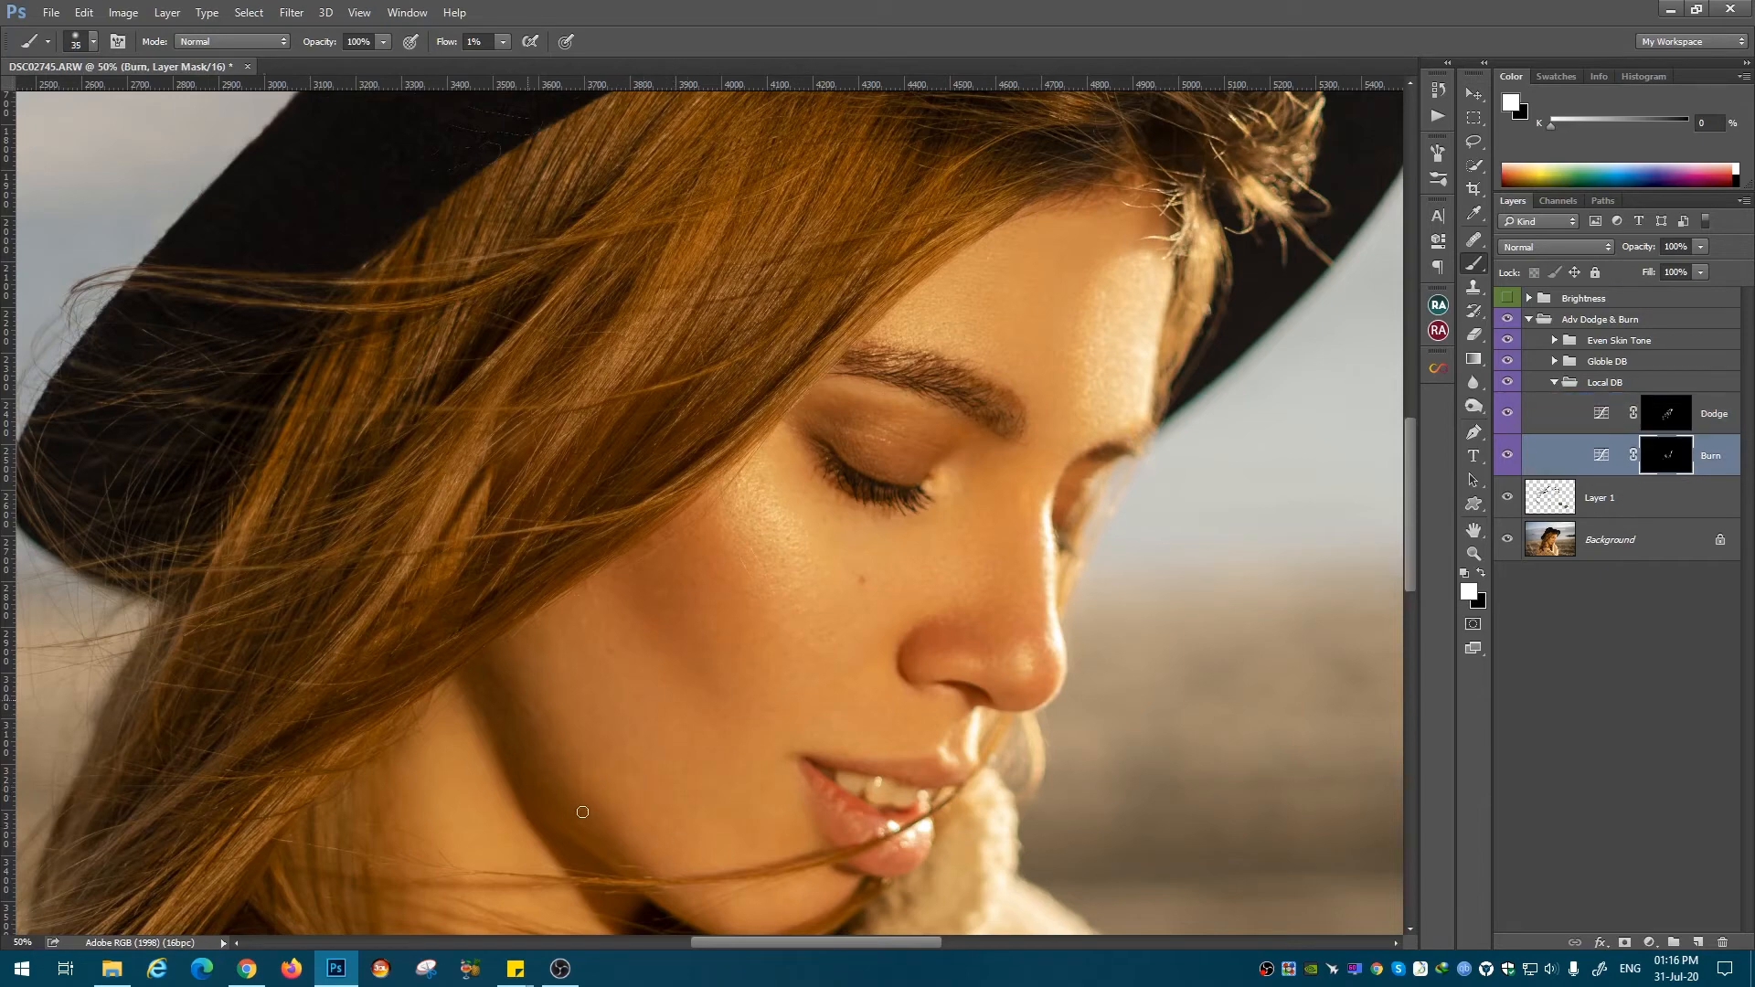
key("alt+bracketright")
key("bracketleft")
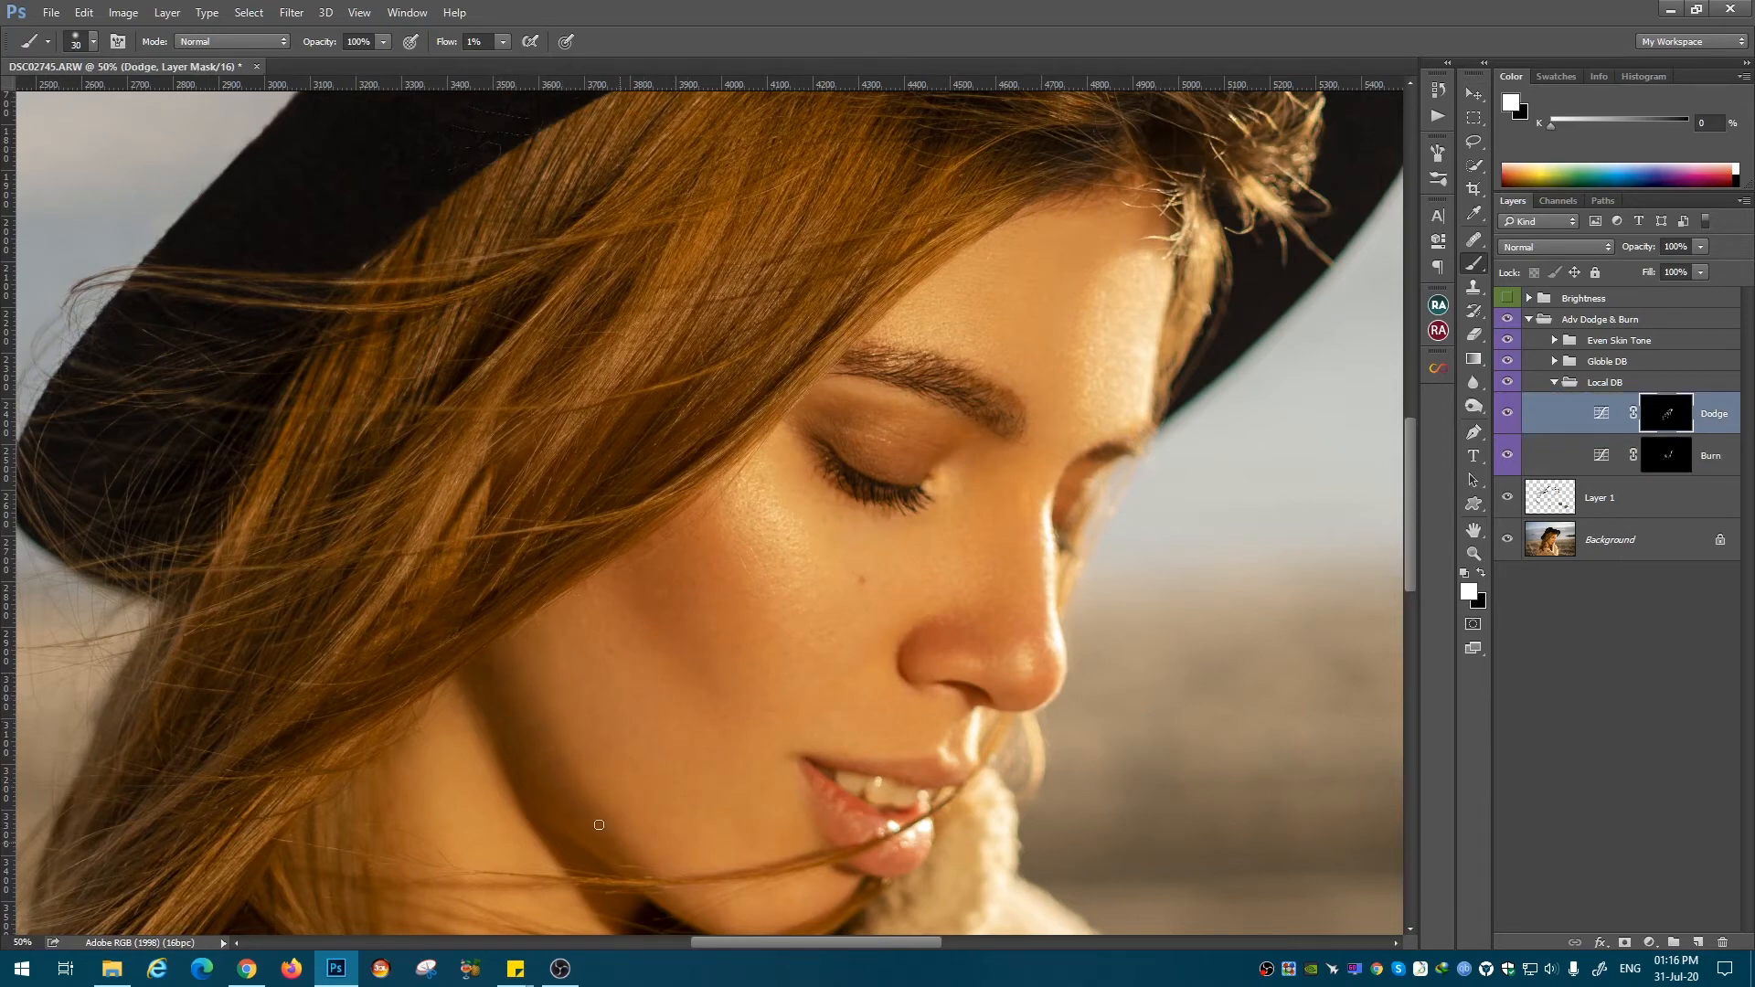
left_click(1669, 454)
key("bracketleft")
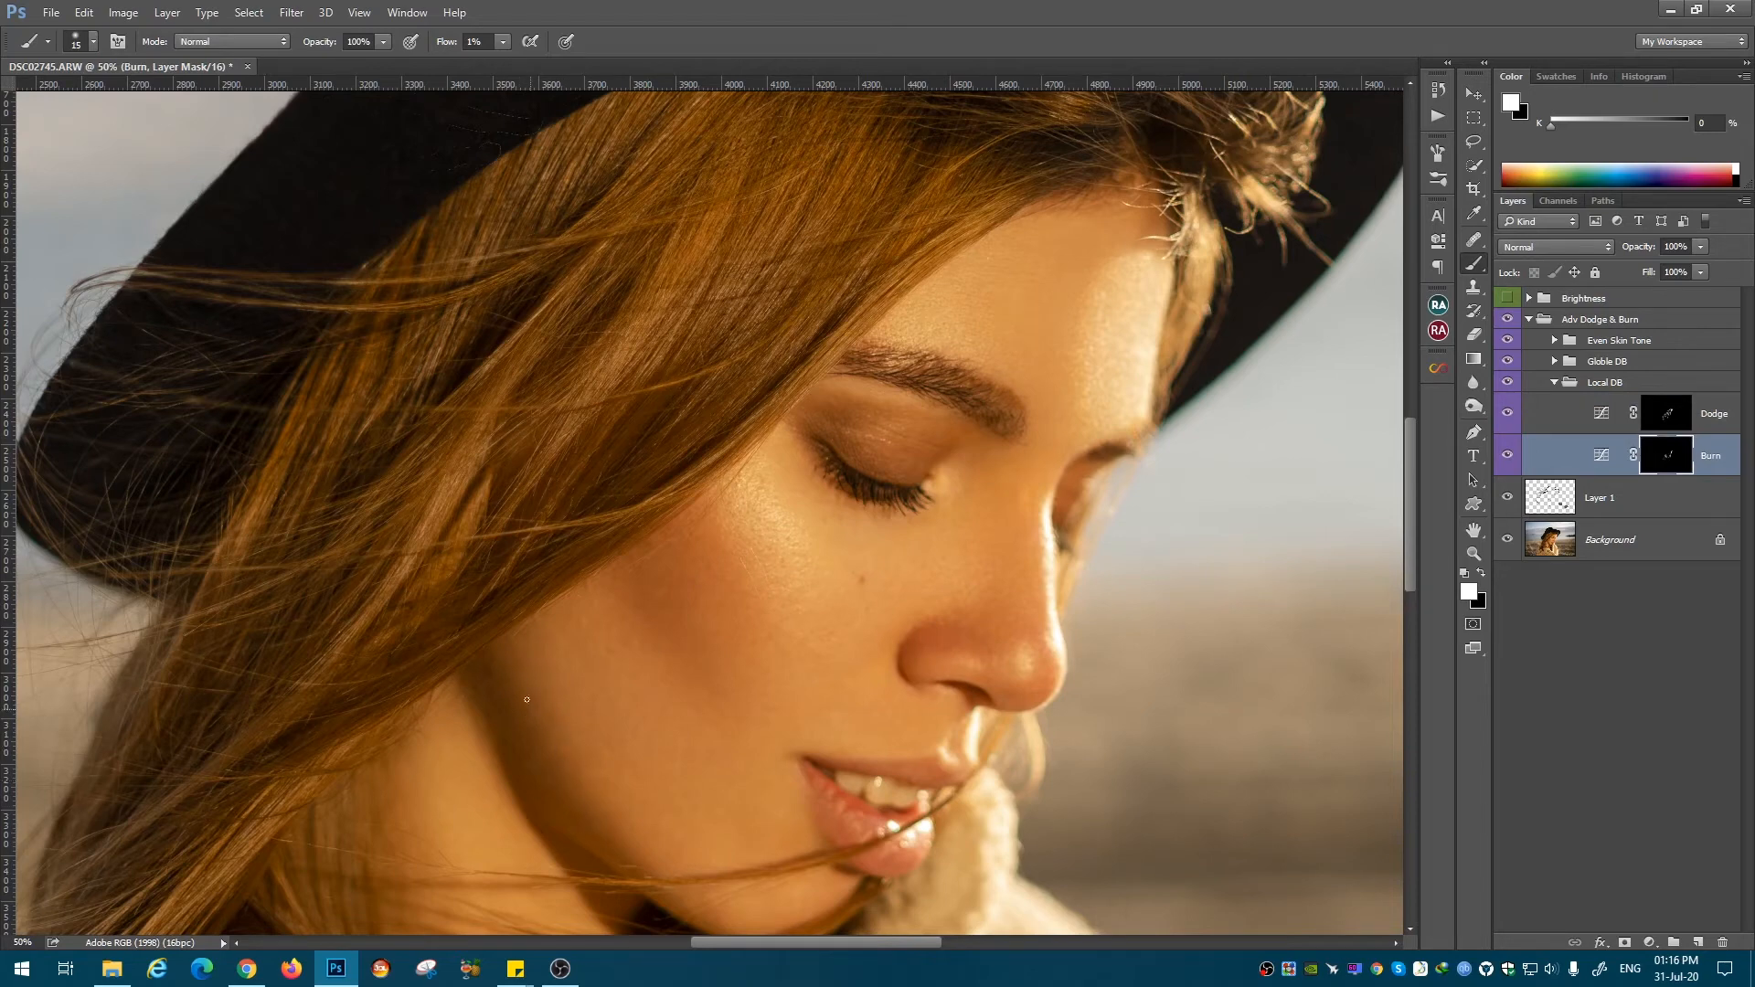
Step: Smooth the blotchy tones of the cheek up close with a 15 px brush, alternating between the Burn and Dodge masks
key("ctrl+plus")
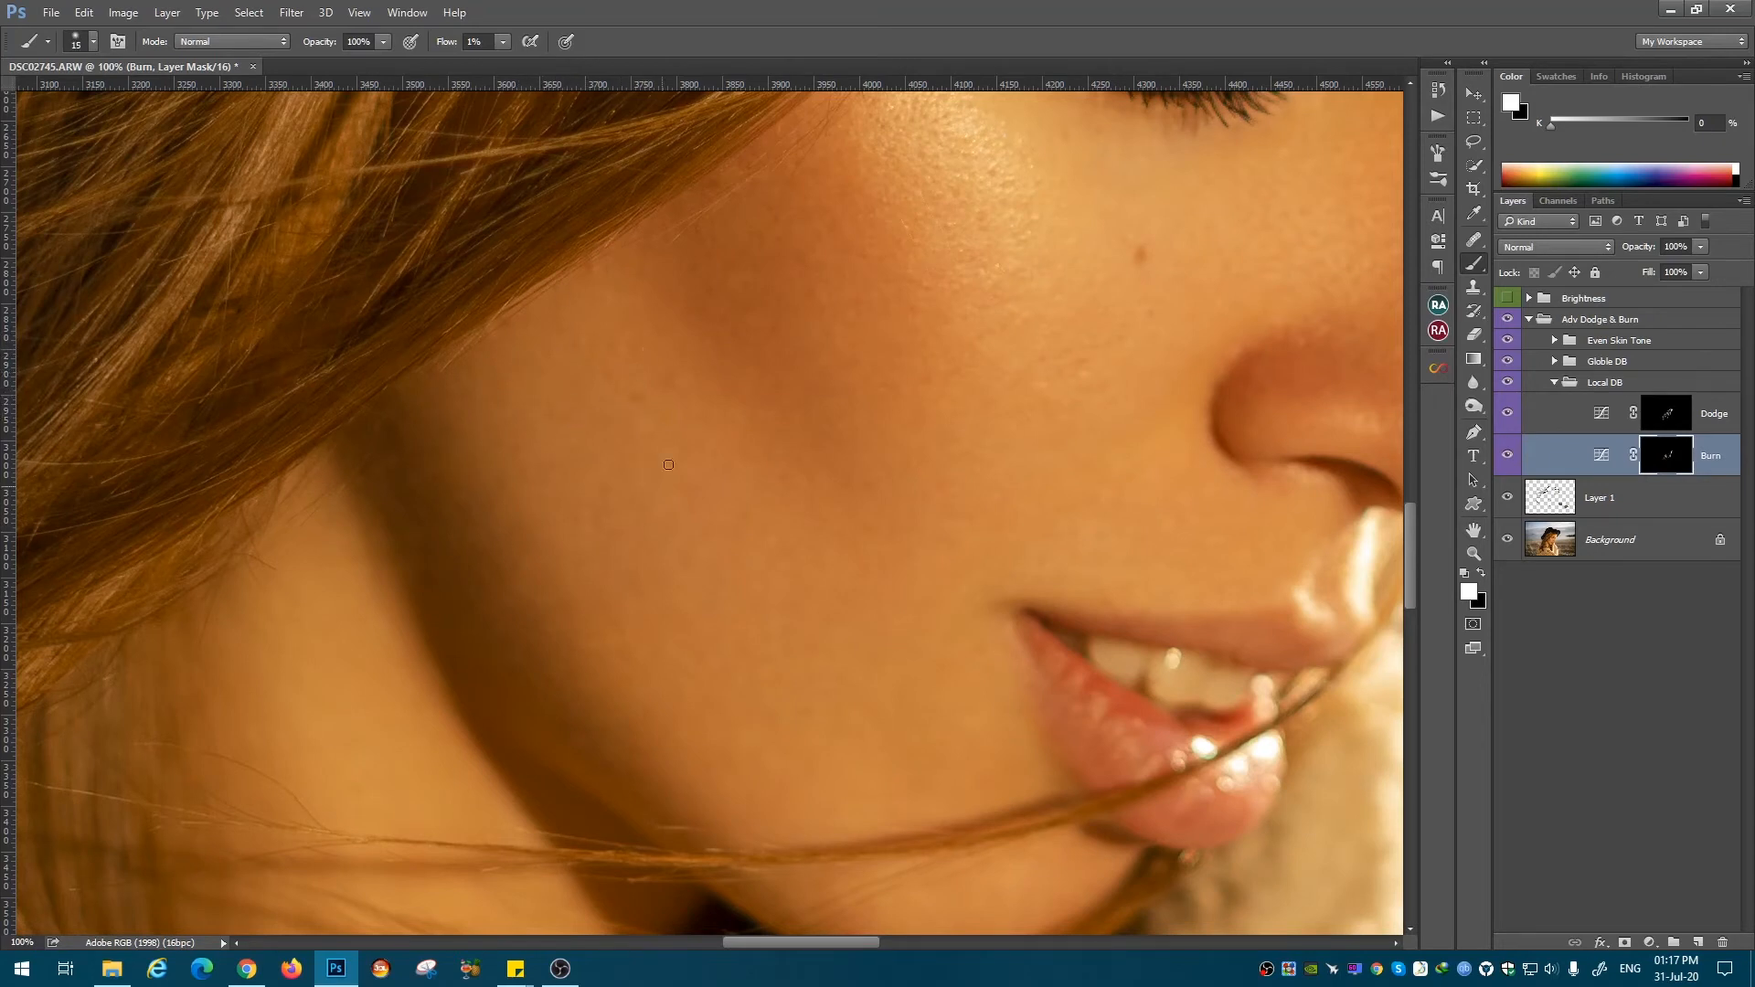
key("alt+bracketright")
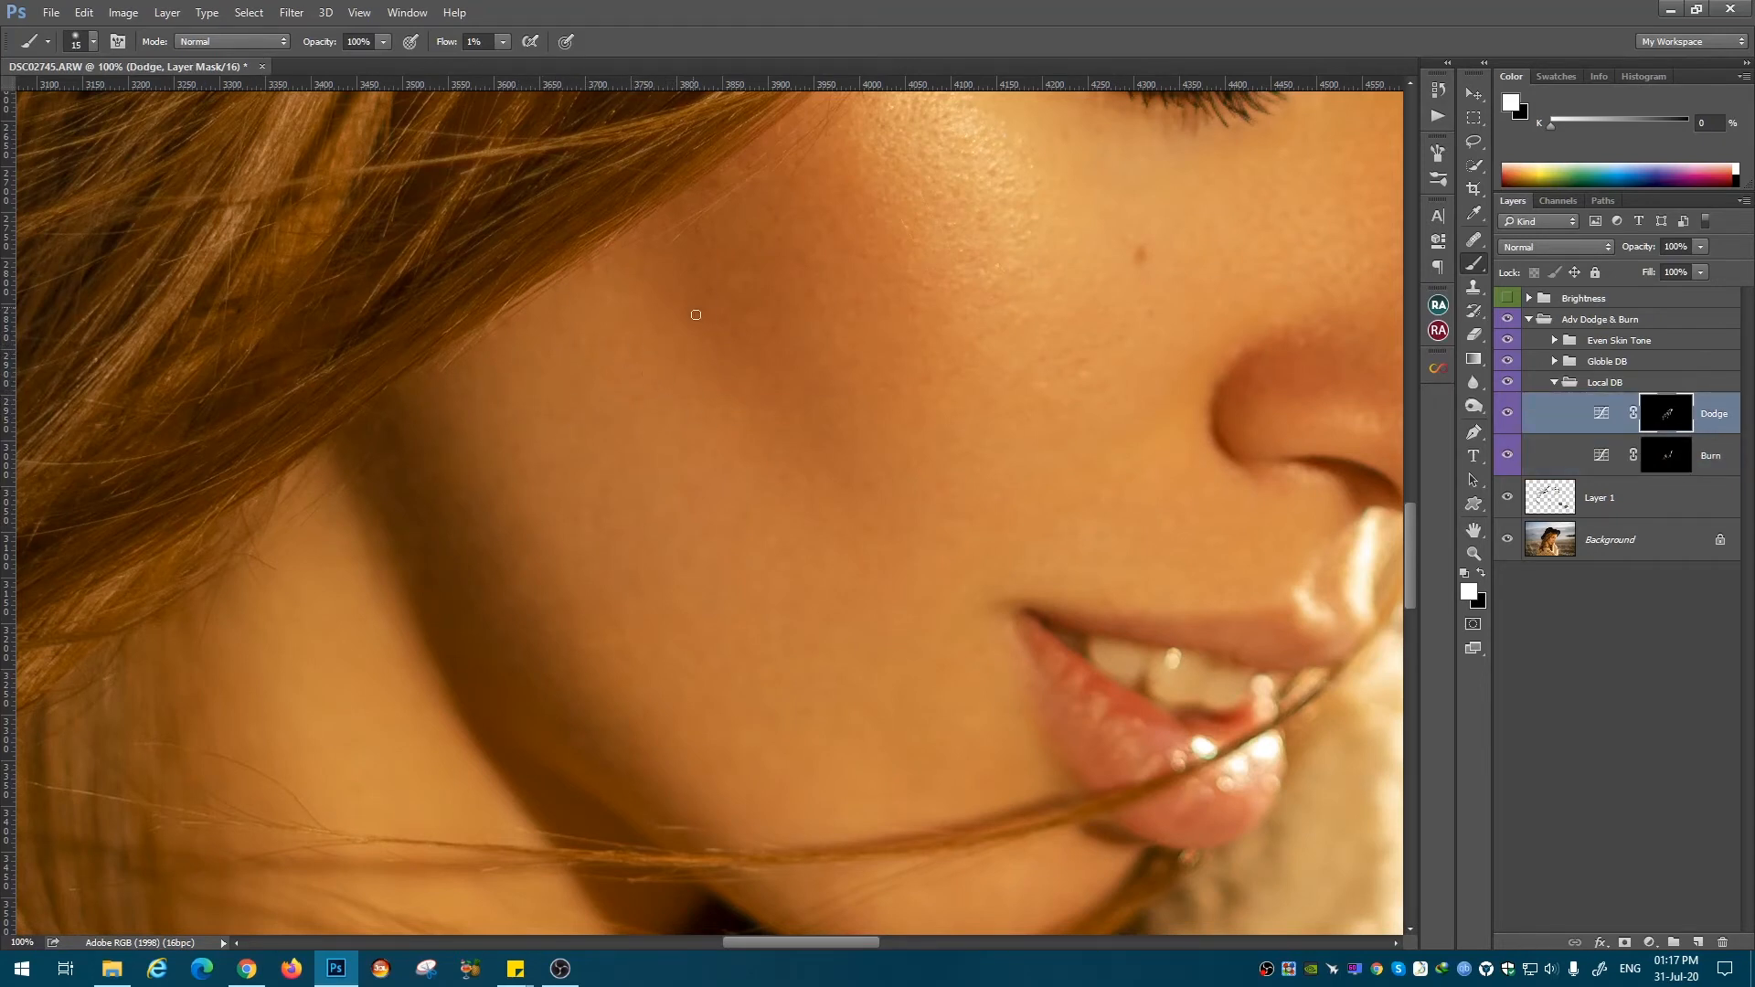
left_click(1636, 457)
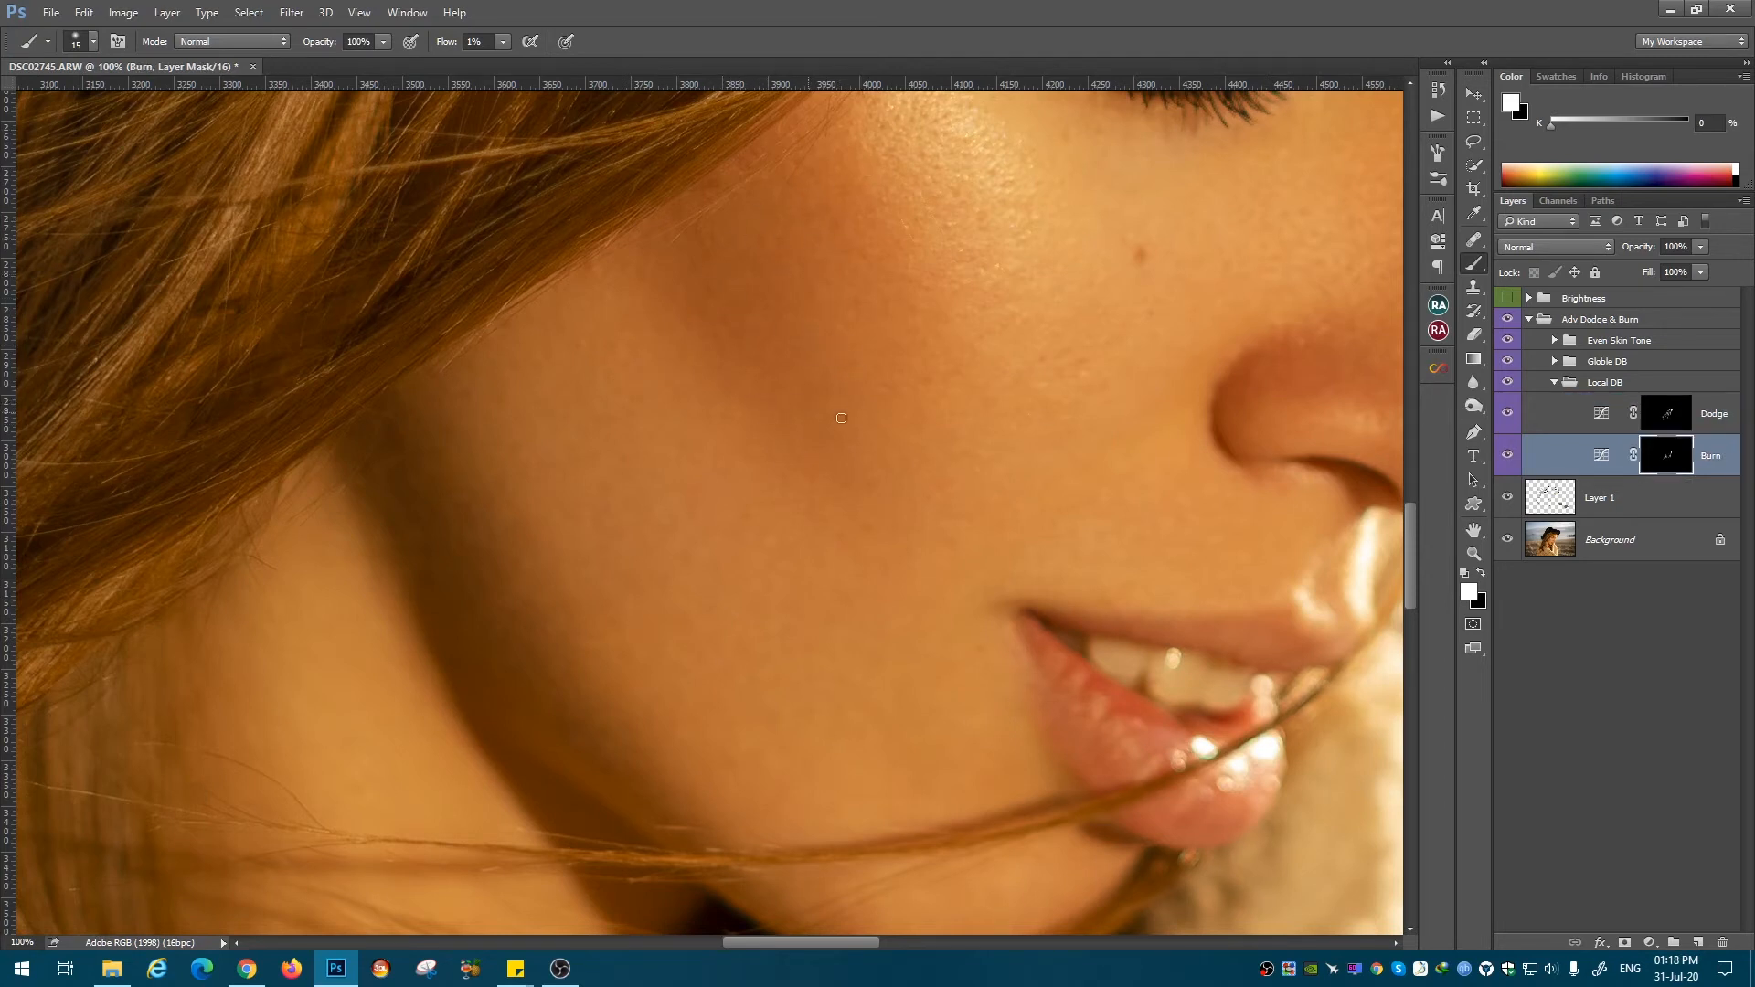
key("alt+bracketright")
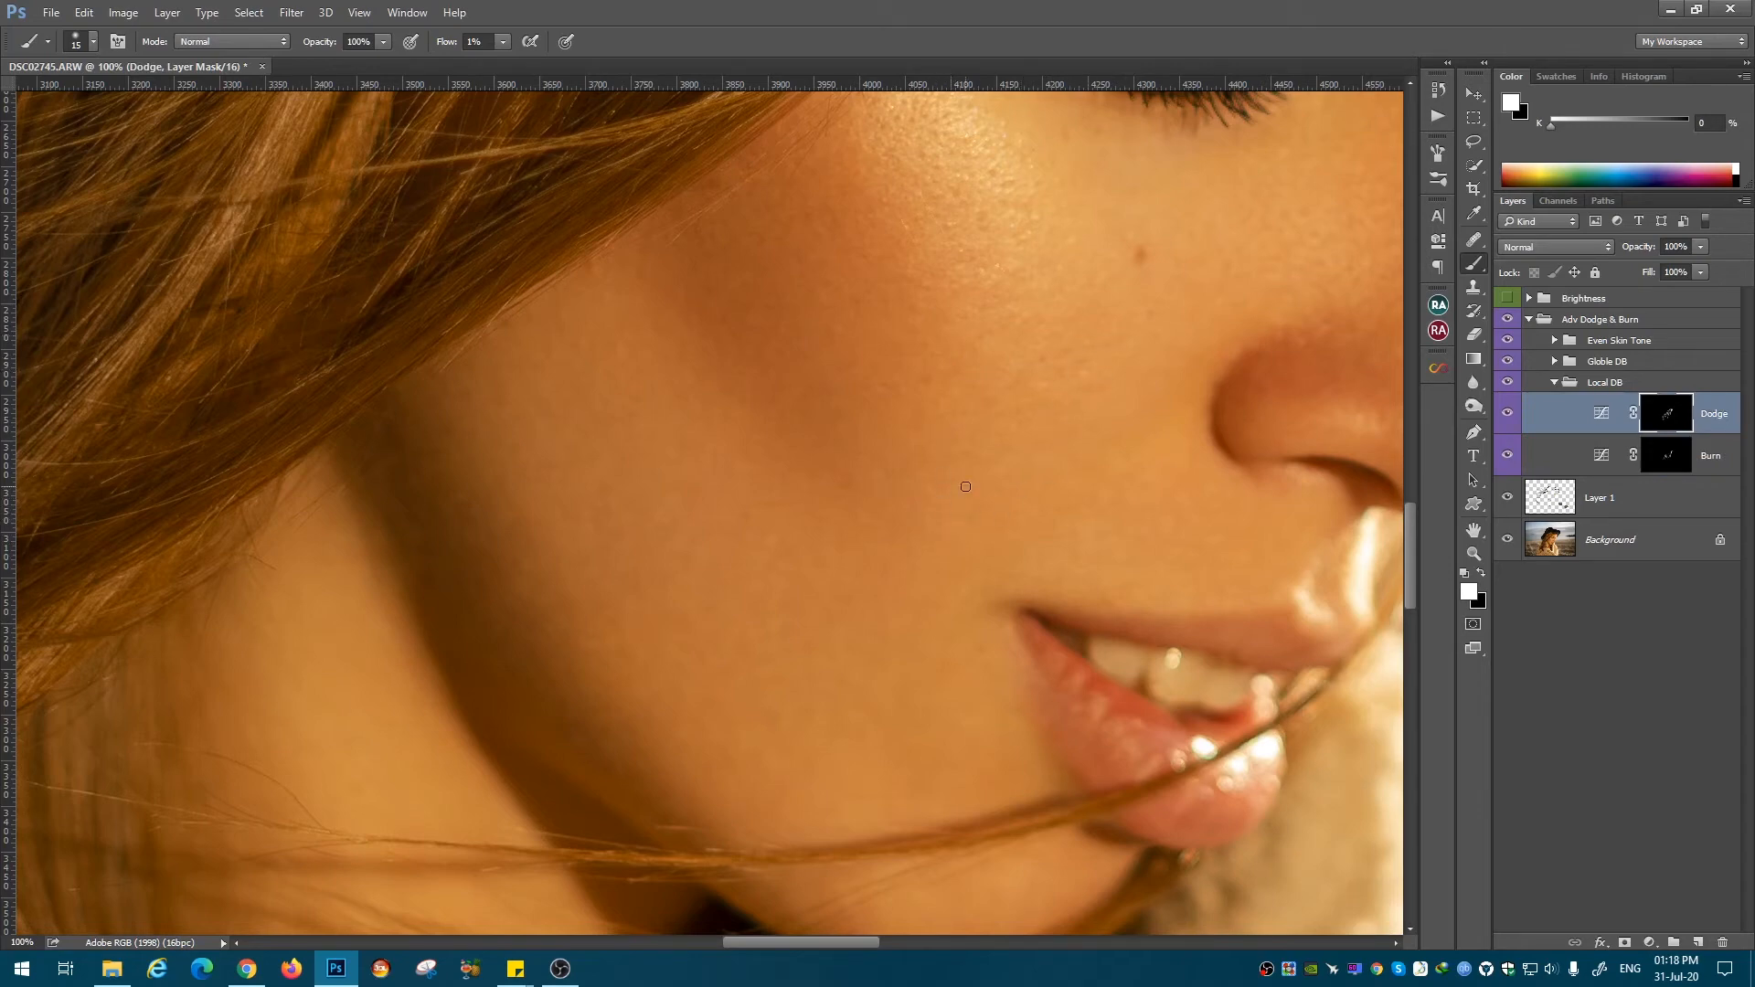
key("alt+bracketleft")
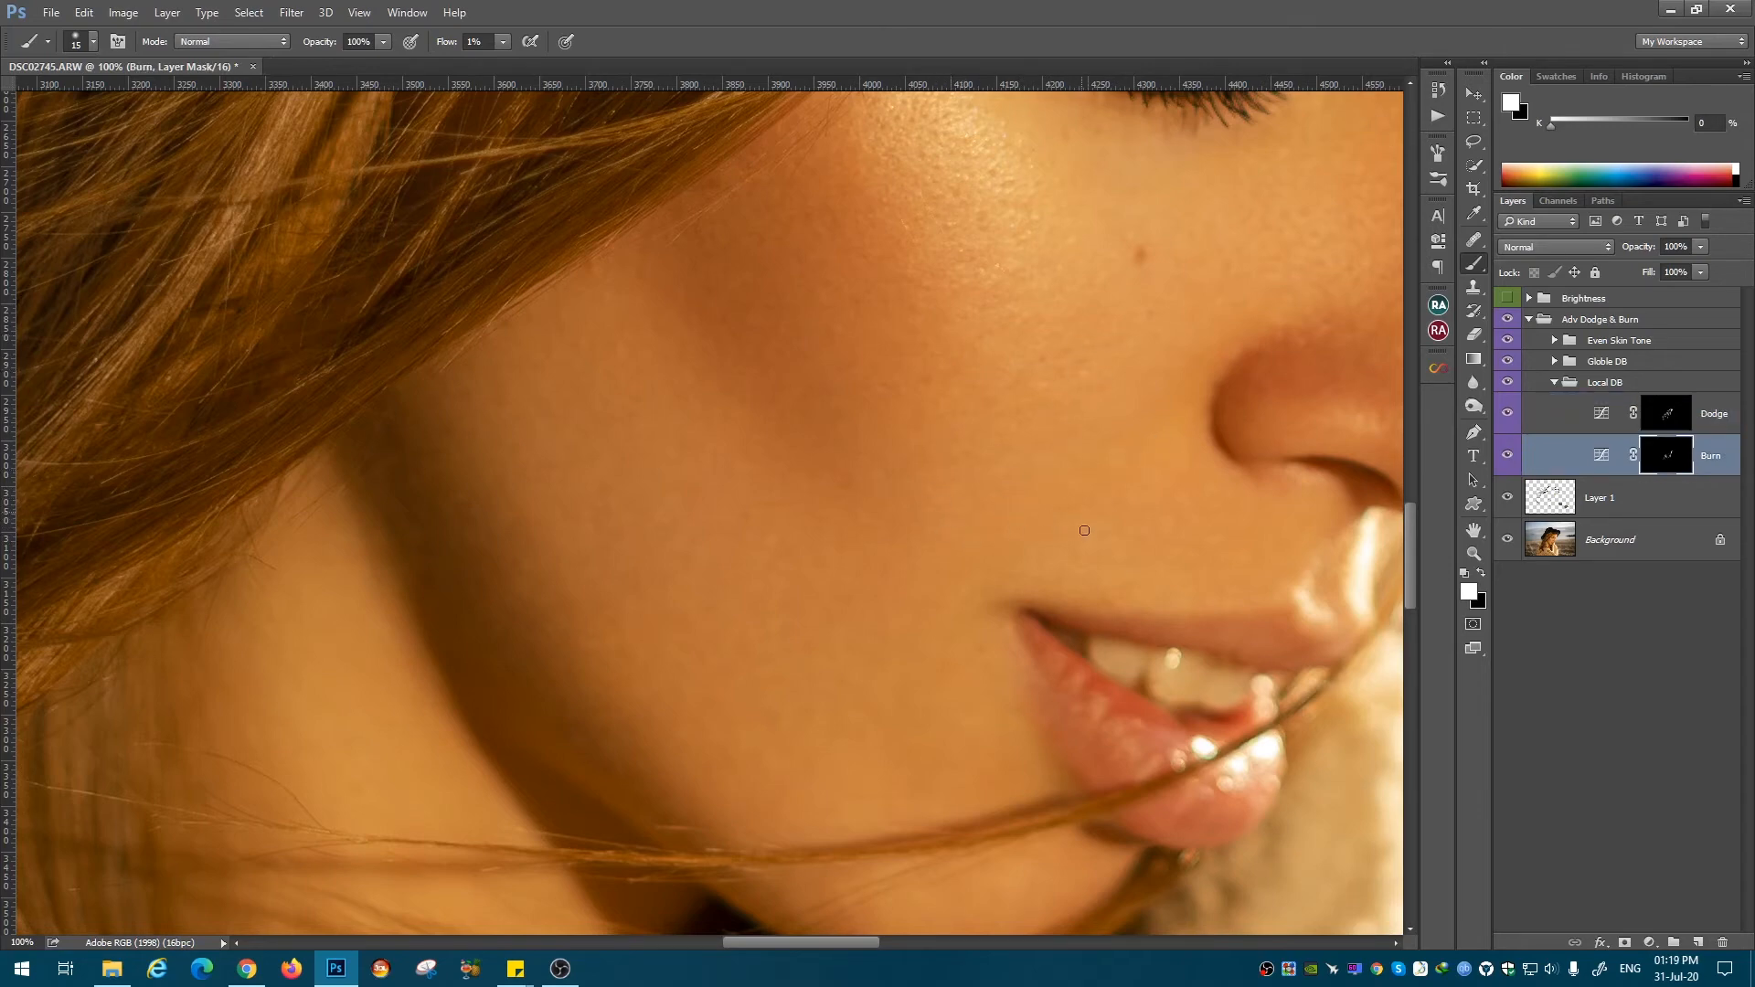
Step: Blend the cheek and the area around the lips on the Local DB Burn mask with the brush enlarged to 200 px
key("ctrl+minus")
key("bracketright")
key("bracketright")
key("bracketright")
key("bracketright")
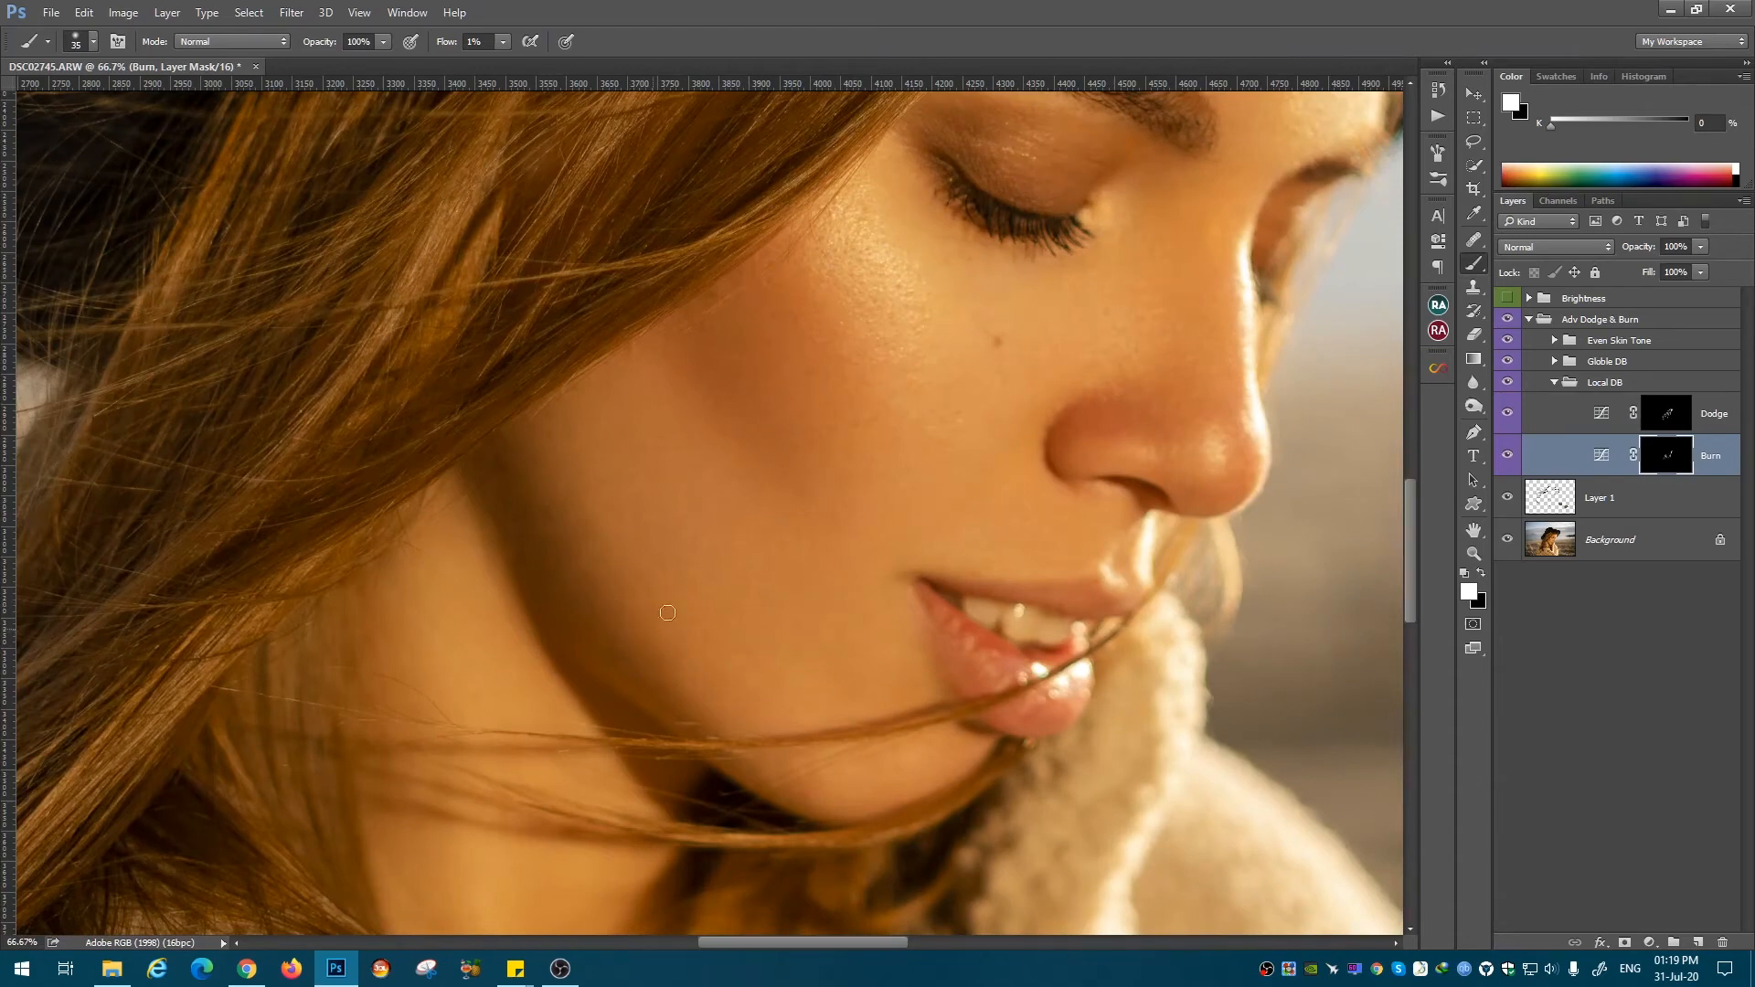
key("bracketright")
key("bracketright")
key("bracketright")
key("bracketright")
key("bracketright")
key("bracketright")
key("bracketright")
key("bracketright")
key("bracketright")
key("bracketright")
key("bracketright")
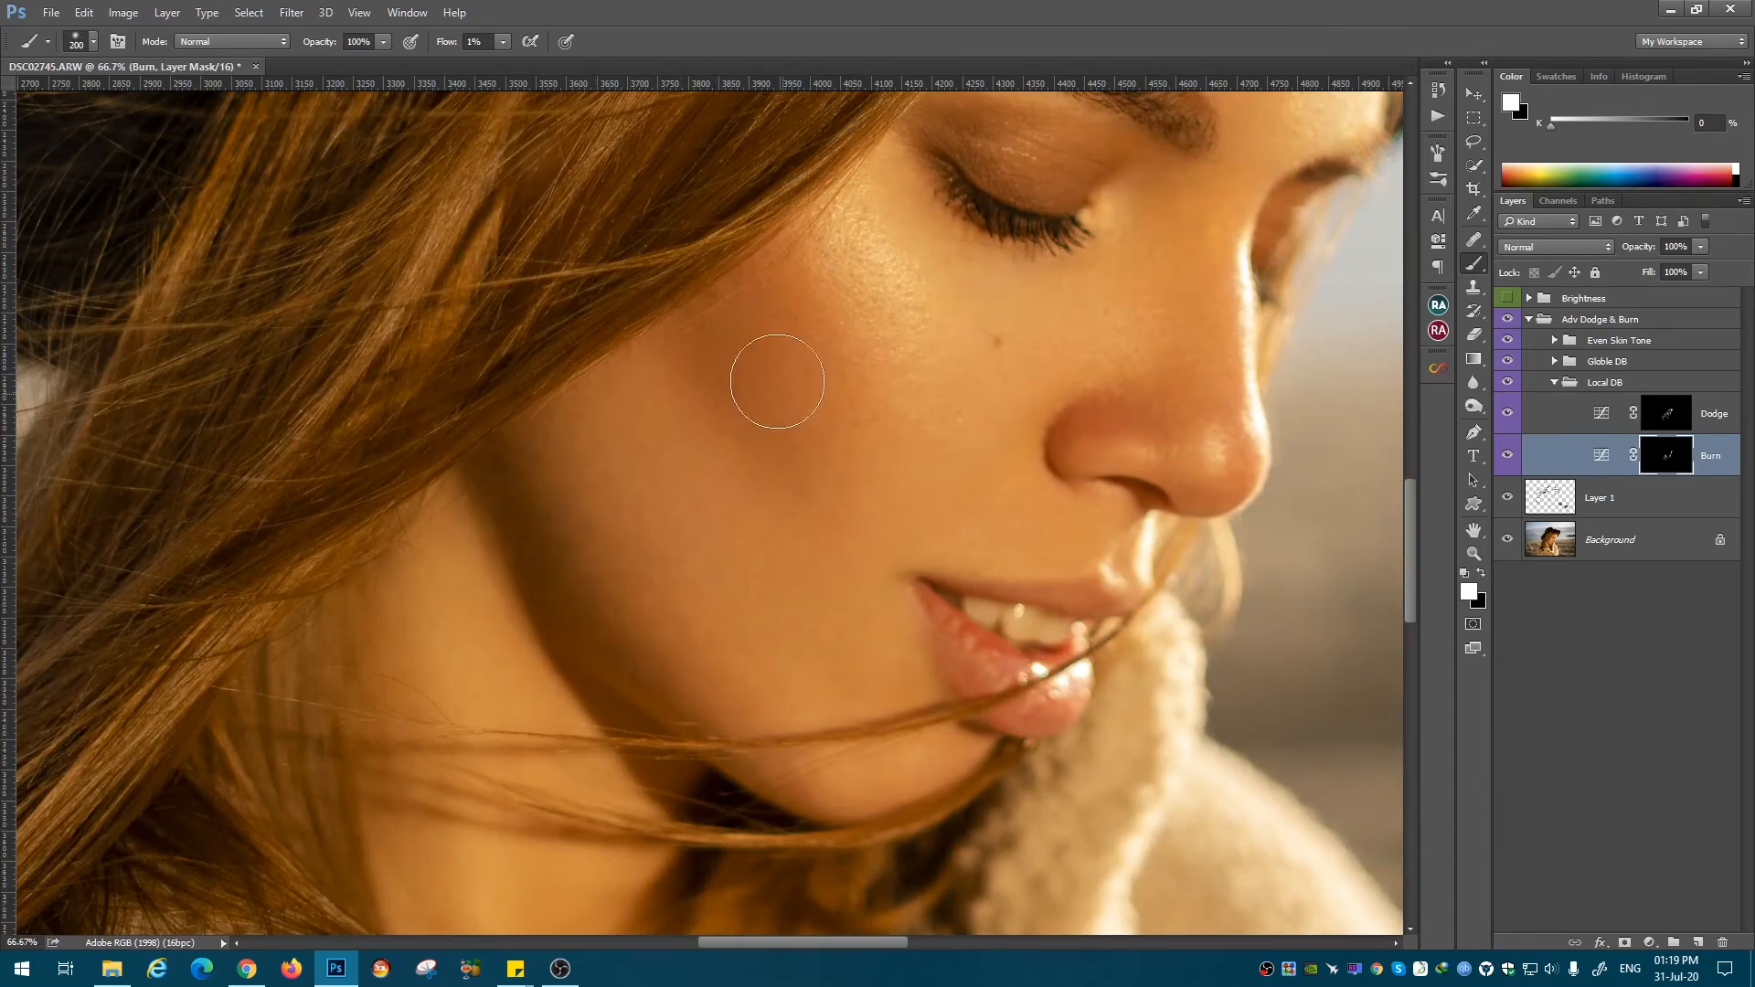
left_click_drag(1232, 484, 991, 679)
left_click_drag(822, 398, 620, 589)
left_click_drag(972, 737, 1100, 338)
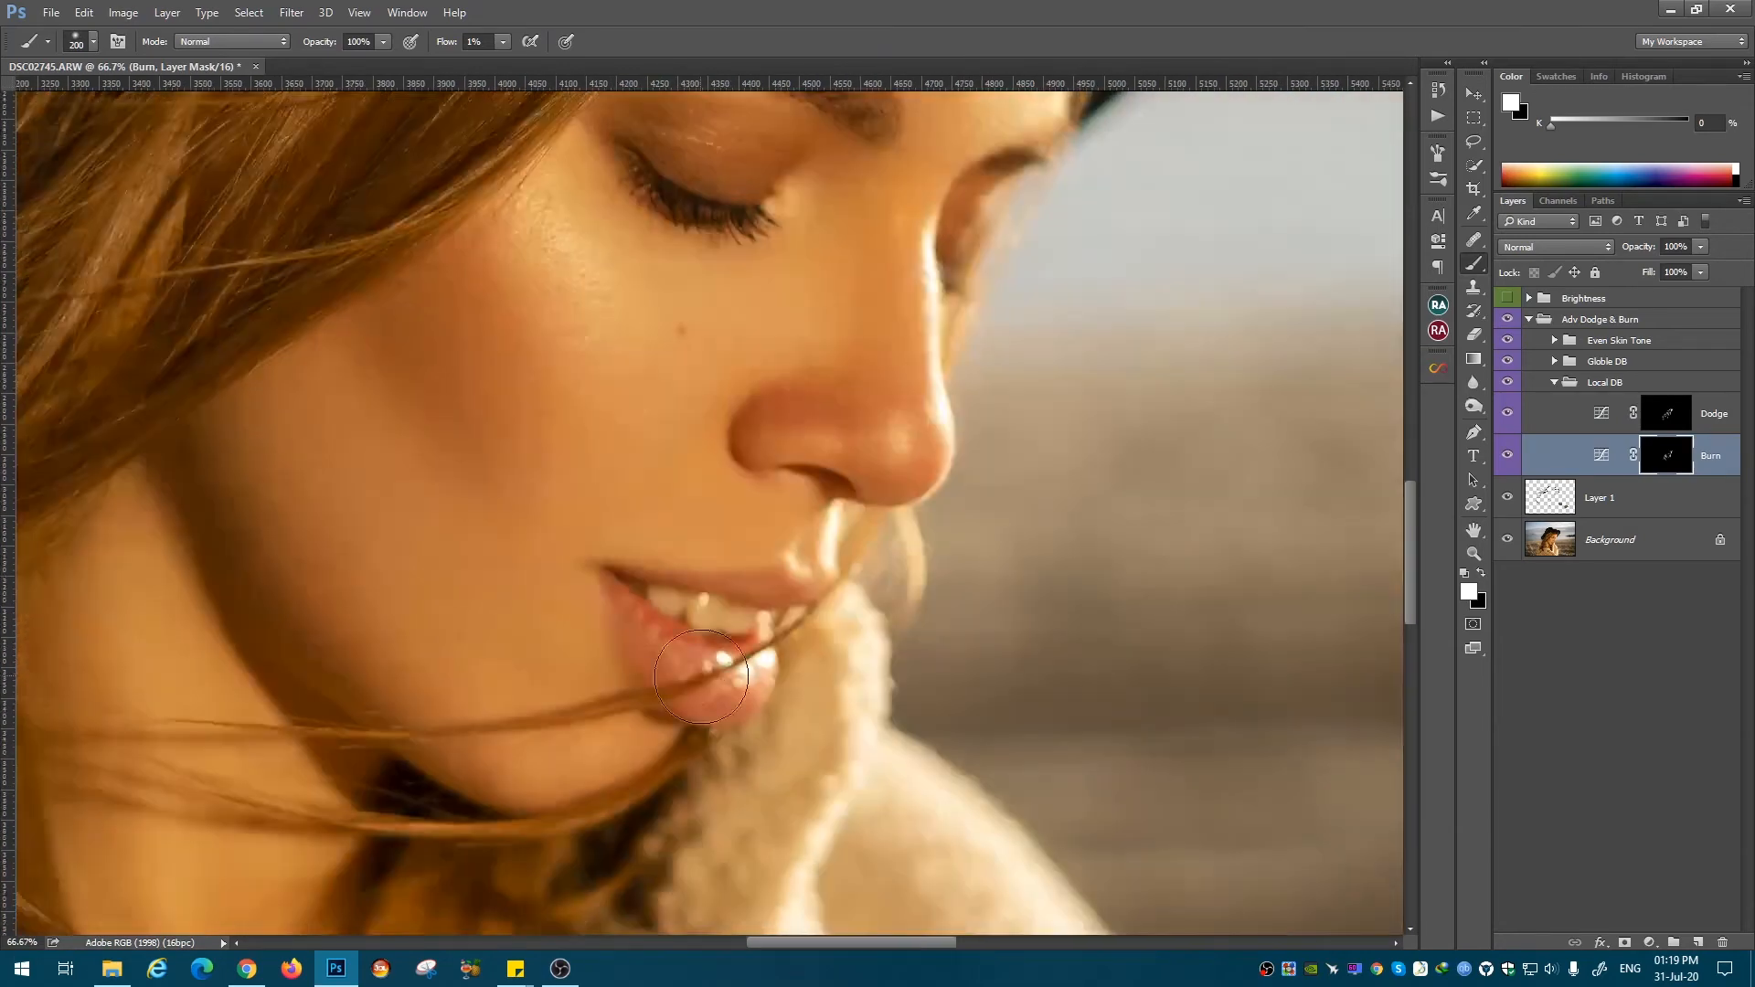
Step: Deepen the neck area below the chin on the Local DB Burn mask with a brush of about 175 px
key("bracketleft")
key("bracketleft")
key("bracketleft")
key("bracketleft")
key("ctrl+minus")
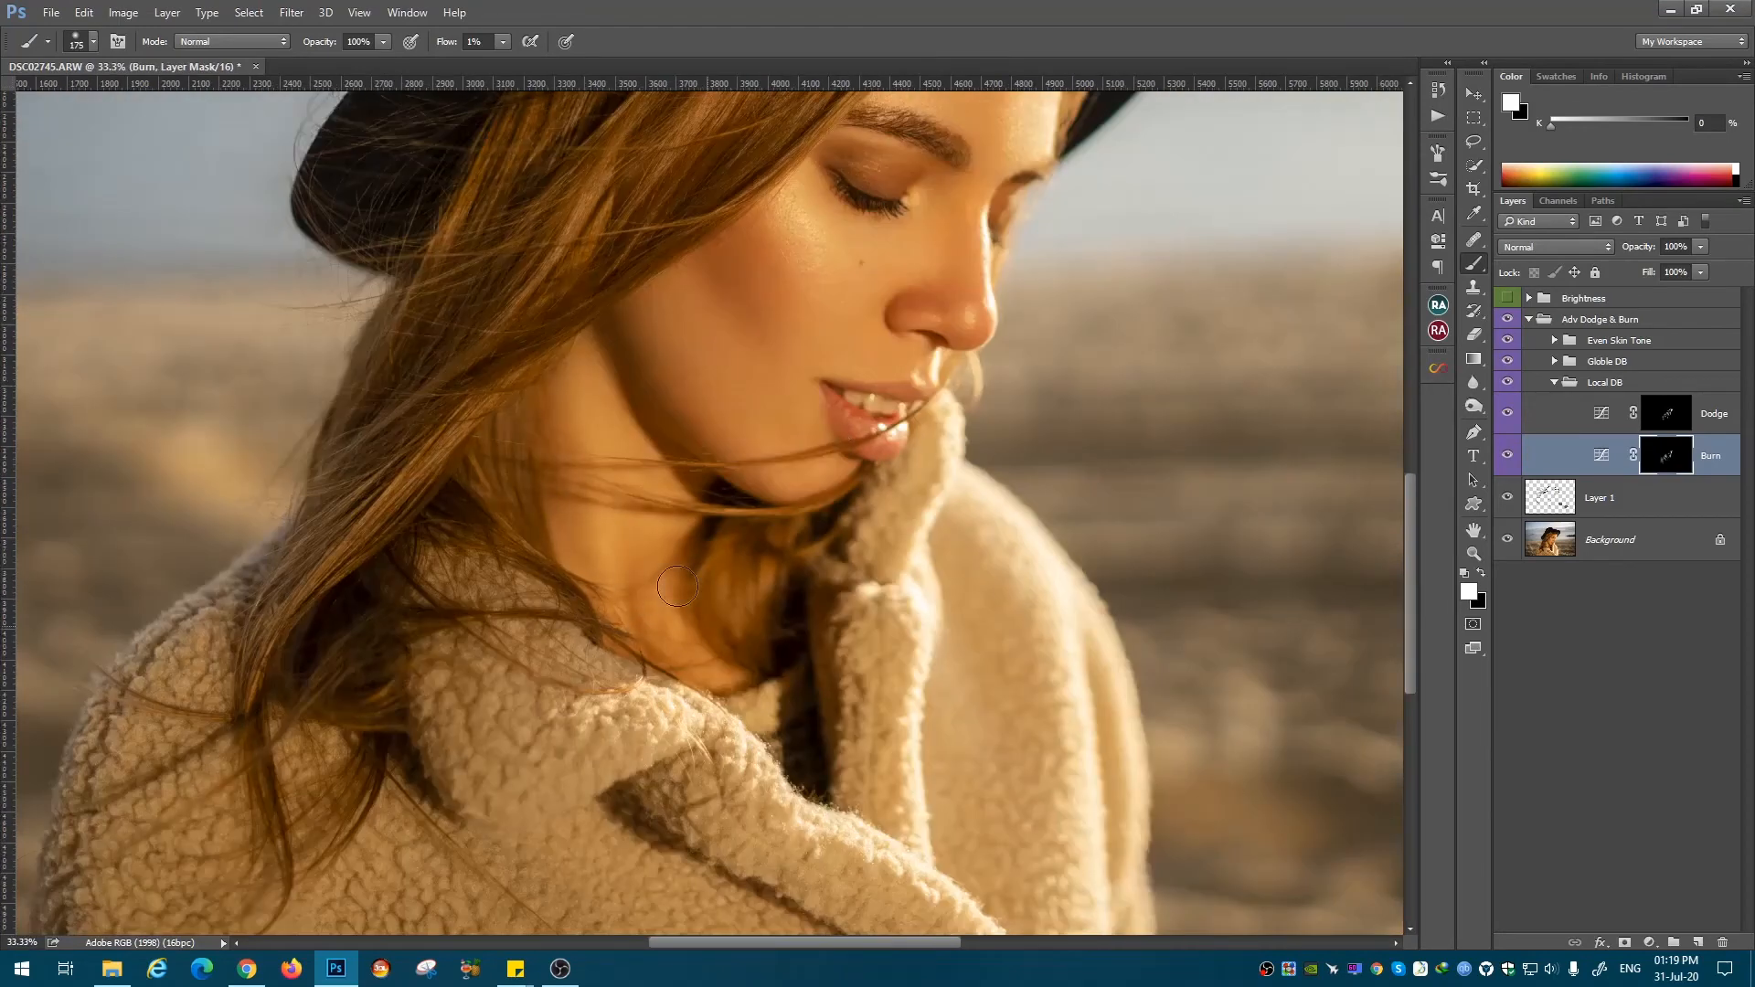
key("bracketright")
key("bracketright")
key("bracketright")
Step: Darken the long hair beside the neck on the Local DB Burn mask with a 500 px brush
key("ctrl+minus")
key("bracketright")
key("bracketright")
key("bracketright")
key("bracketright")
key("bracketright")
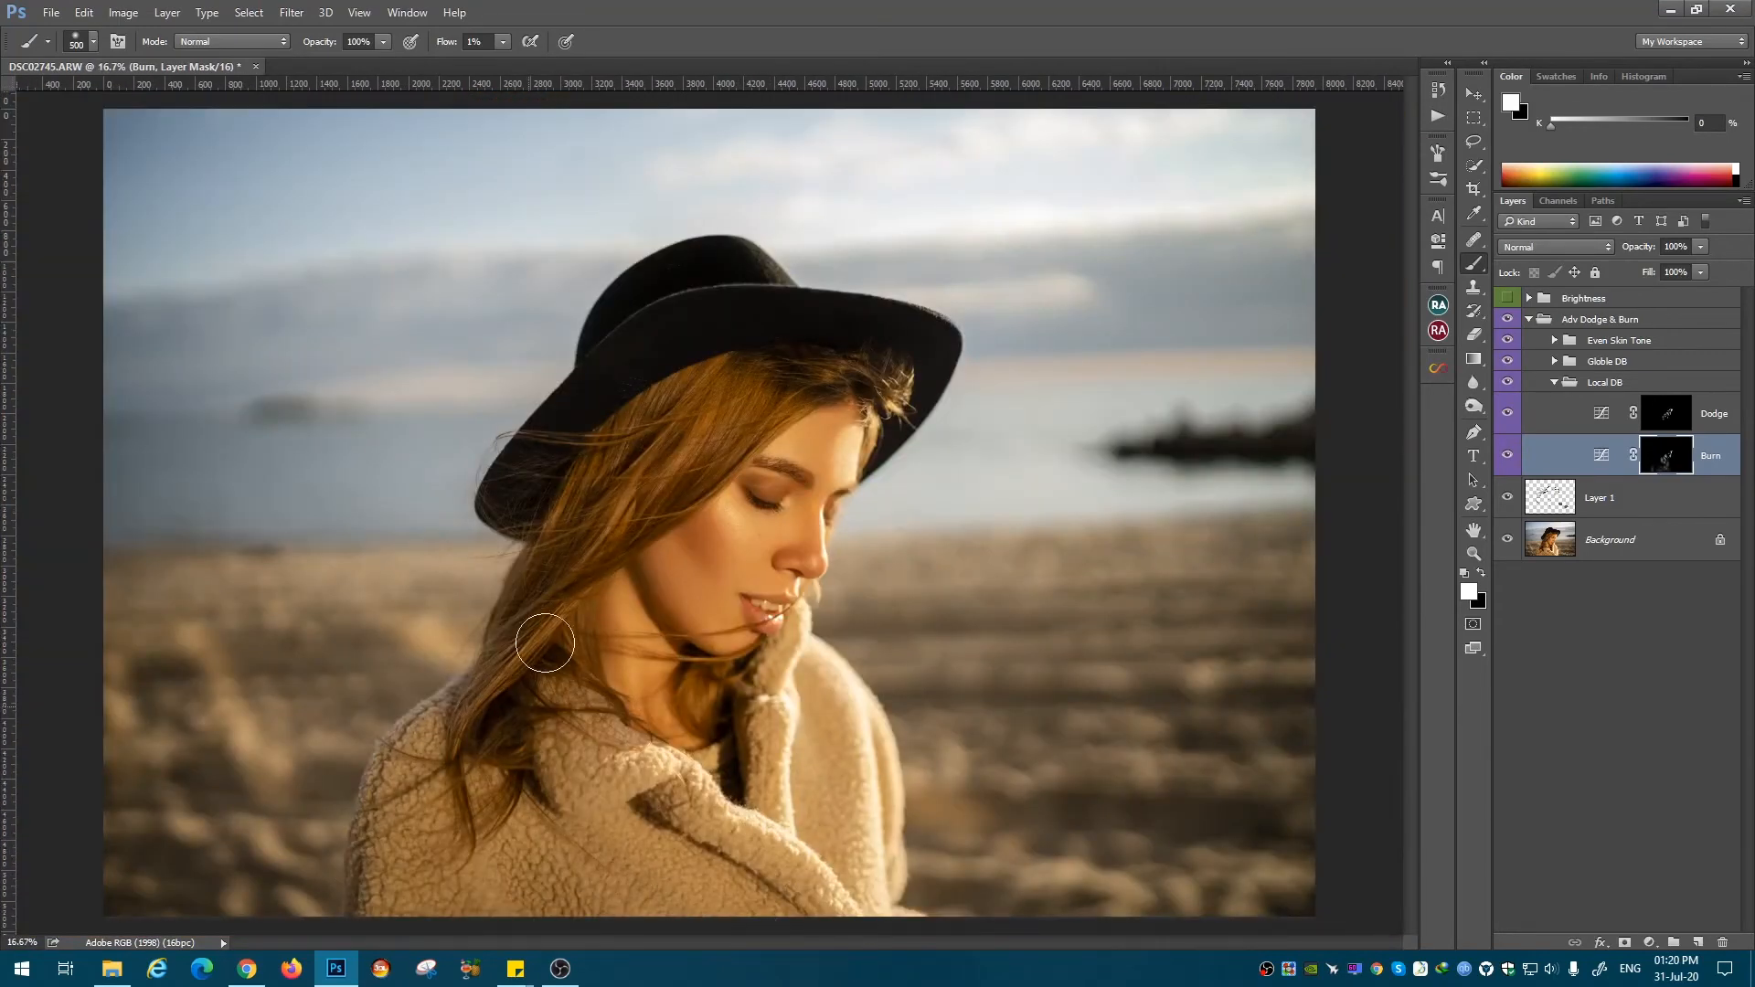
Step: Refine the shading around the nose and upper lip on the Local DB Burn mask with a 60 px brush
key("bracketleft")
key("bracketleft")
key("bracketleft")
key("bracketleft")
key("bracketleft")
key("ctrl+plus")
key("ctrl+plus")
key("ctrl+plus")
key("bracketleft")
key("bracketleft")
key("bracketleft")
key("bracketleft")
key("bracketleft")
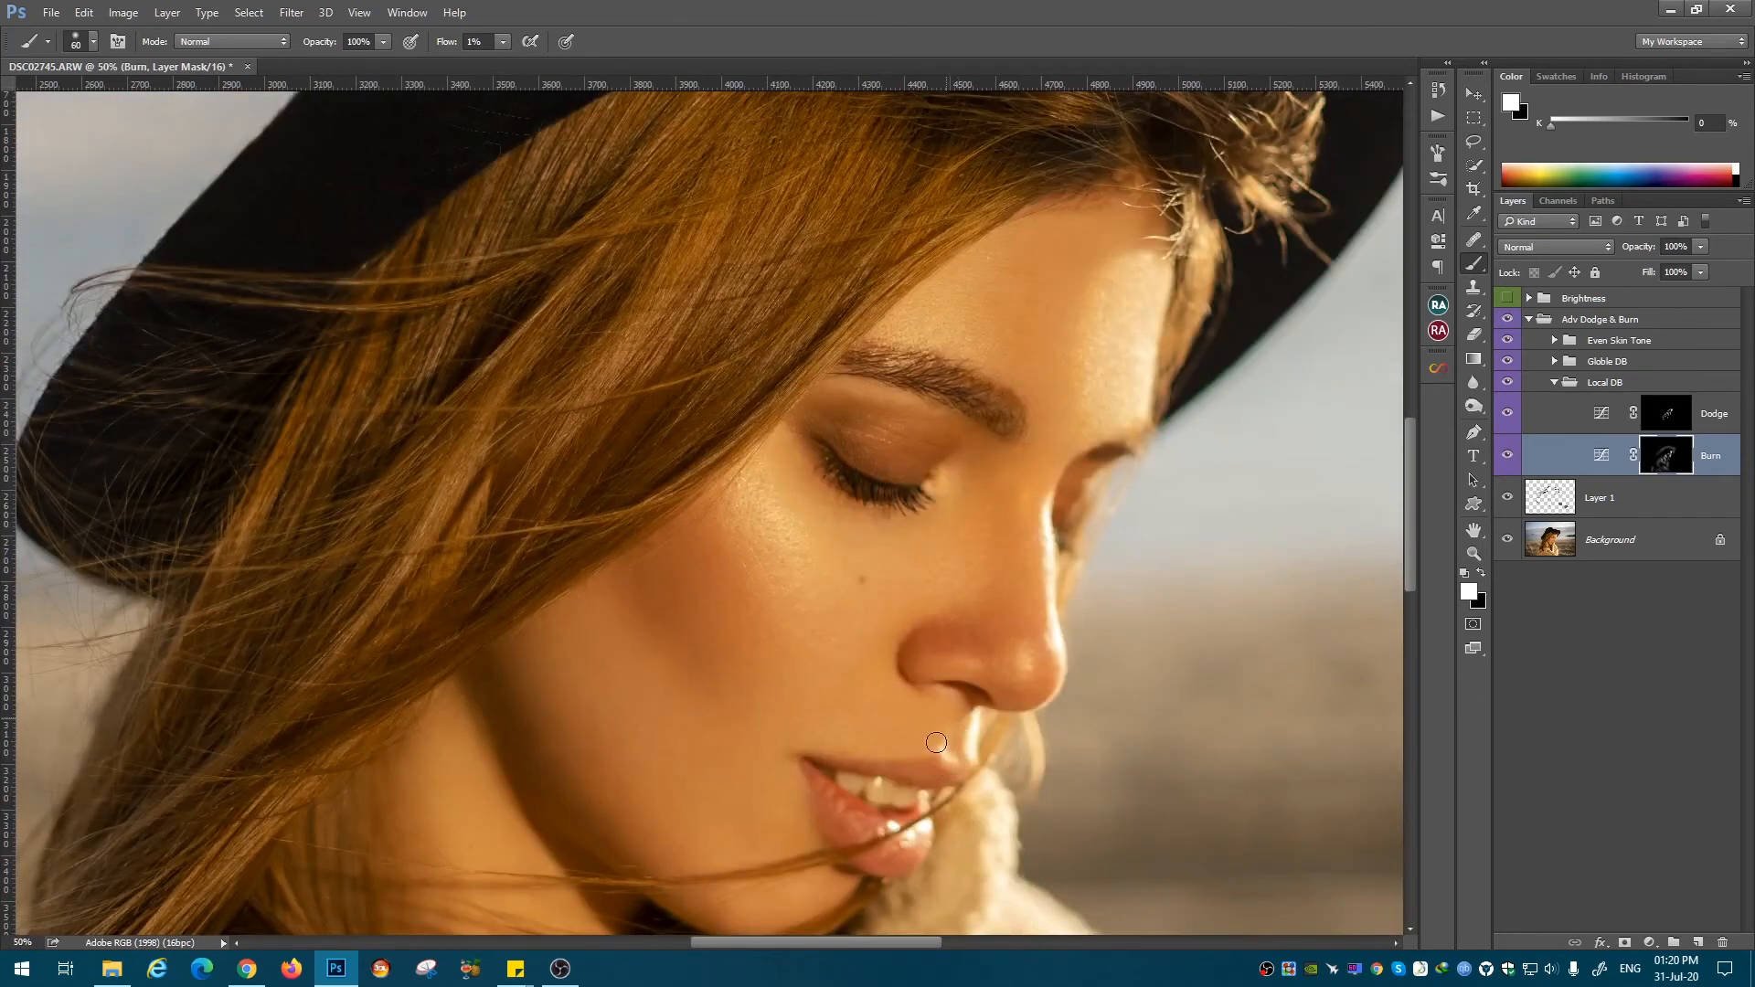
Step: Burn the hair under the hat brim on the Local DB Burn mask with a brush of 300 px and larger
key("ctrl+minus")
key("ctrl+minus")
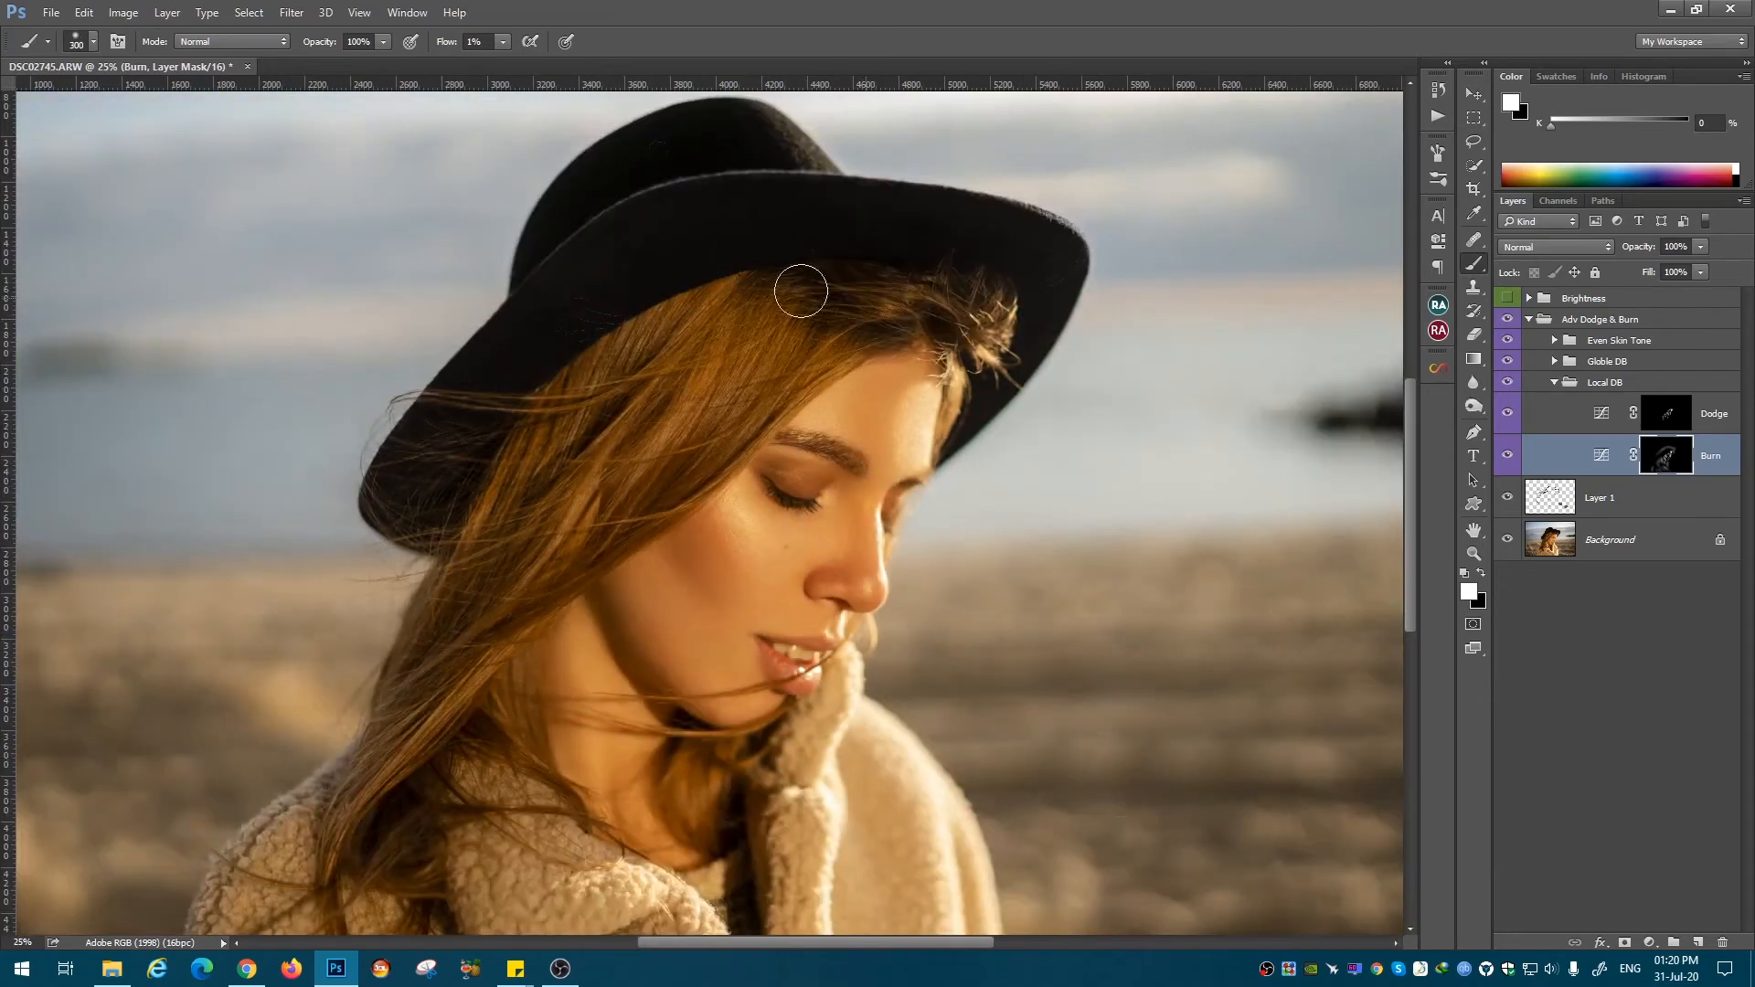
key("bracketright")
key("bracketright")
key("bracketright")
key("bracketright")
key("bracketright")
key("bracketright")
key("bracketright")
key("bracketright")
key("bracketright")
key("bracketright")
key("bracketright")
key("bracketright")
key("bracketright")
key("bracketright")
Step: Brighten the forehead and face highlights on the Local DB Dodge mask, starting with a 125 px brush
key("bracketleft")
key("bracketleft")
key("bracketleft")
key("bracketleft")
key("bracketleft")
key("bracketleft")
key("alt+bracketright")
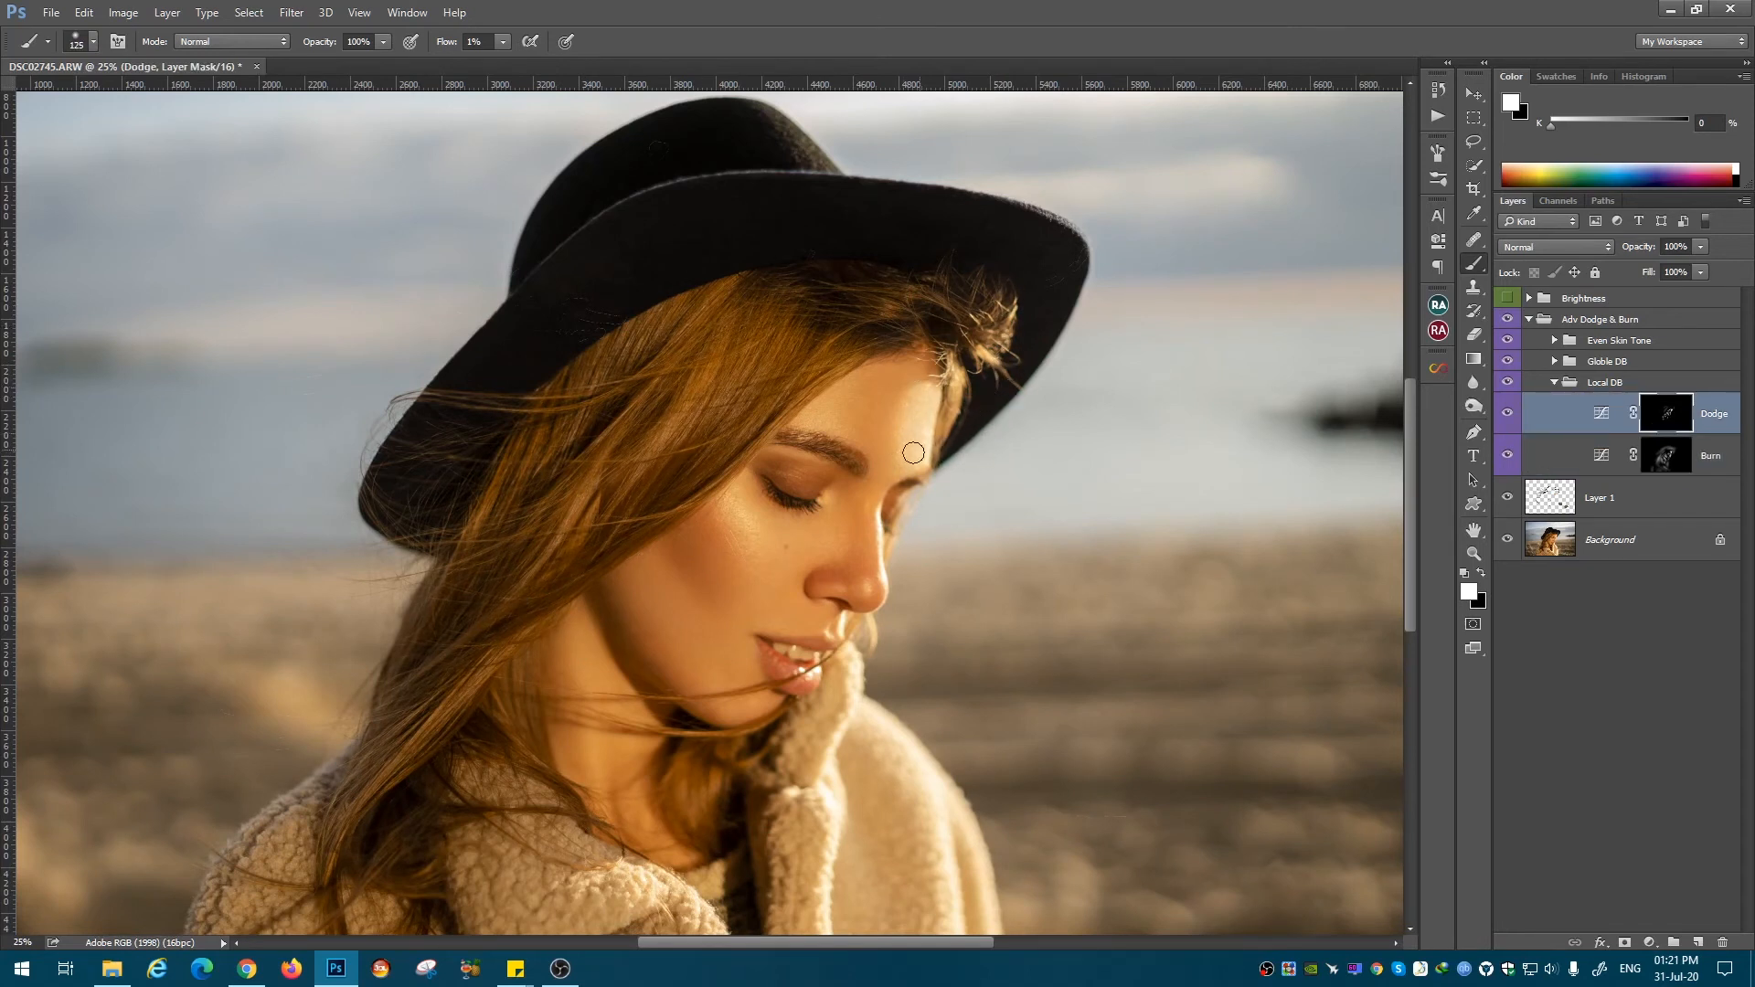
key("bracketleft")
key("bracketleft")
key("bracketleft")
key("bracketleft")
key("bracketleft")
key("bracketright")
scroll(589, 667, "down", 2)
key("ctrl+minus")
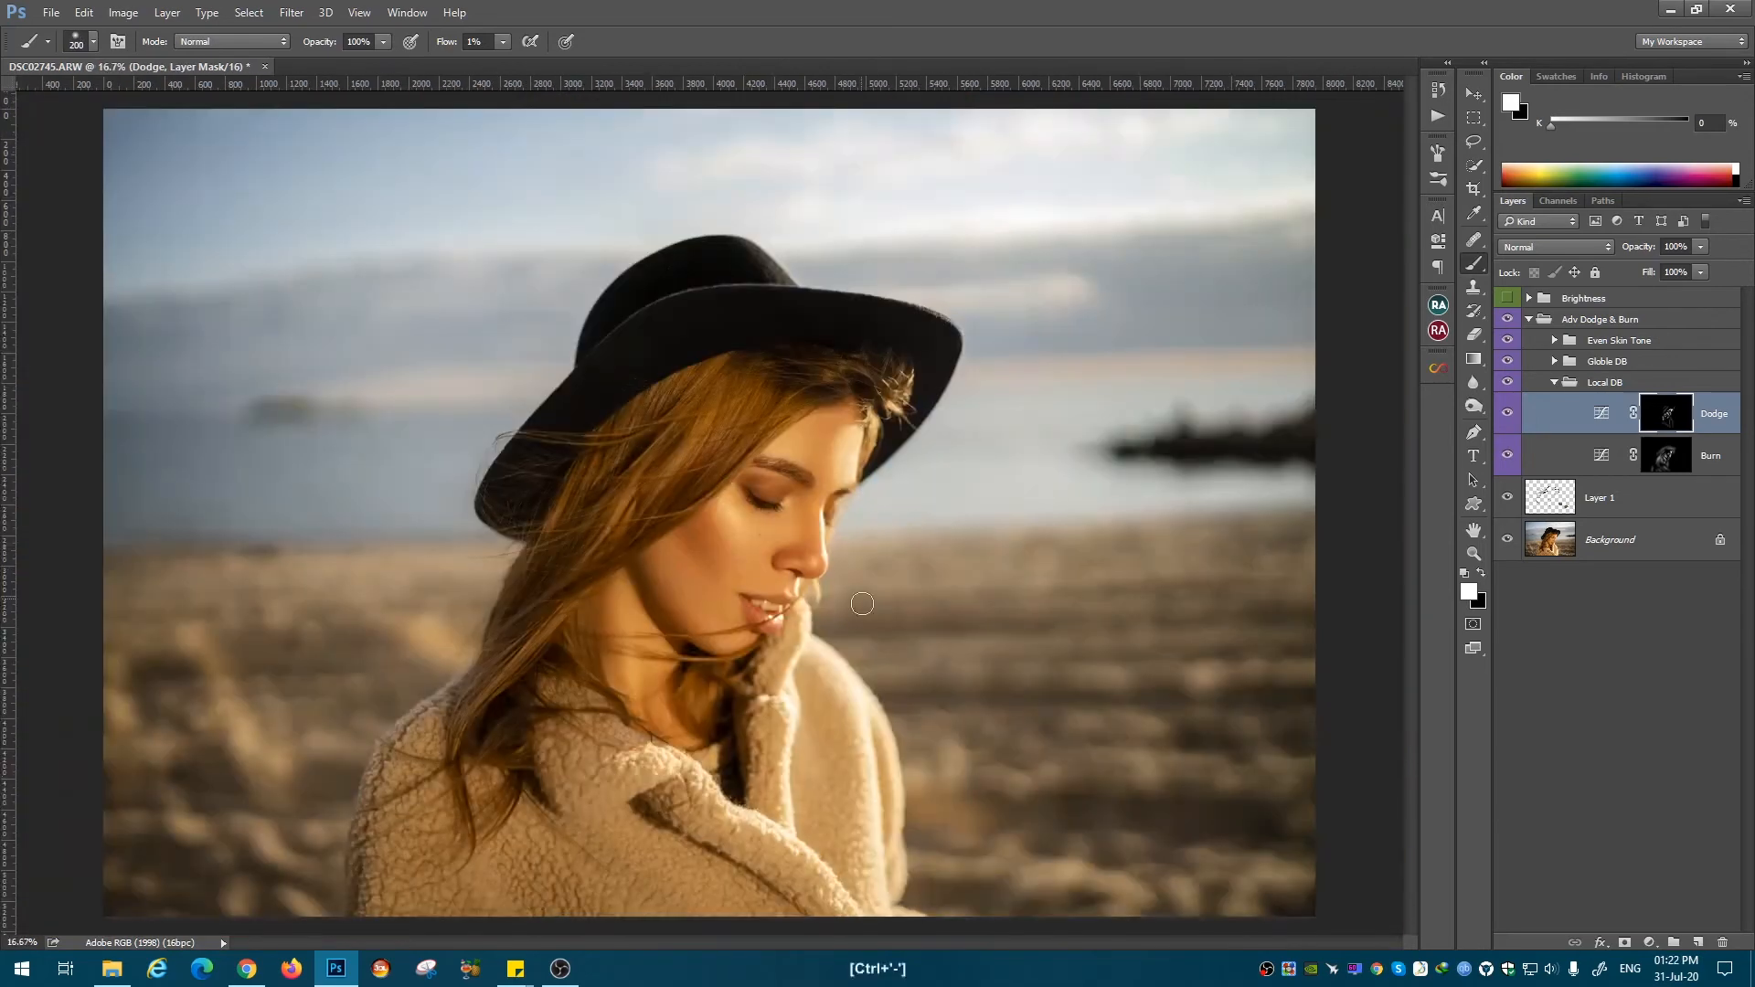
Step: Darken the hair and the shaded side of the coat on the Globle DB Burn mask with a 1200 px brush
left_click(1554, 382)
left_click(1555, 361)
left_click(1667, 392)
key("bracketright")
key("bracketright")
key("bracketright")
key("bracketright")
key("bracketright")
key("bracketright")
key("bracketright")
key("bracketright")
key("bracketright")
key("bracketright")
key("bracketright")
left_click(1667, 435)
left_click_drag(674, 447, 368, 804)
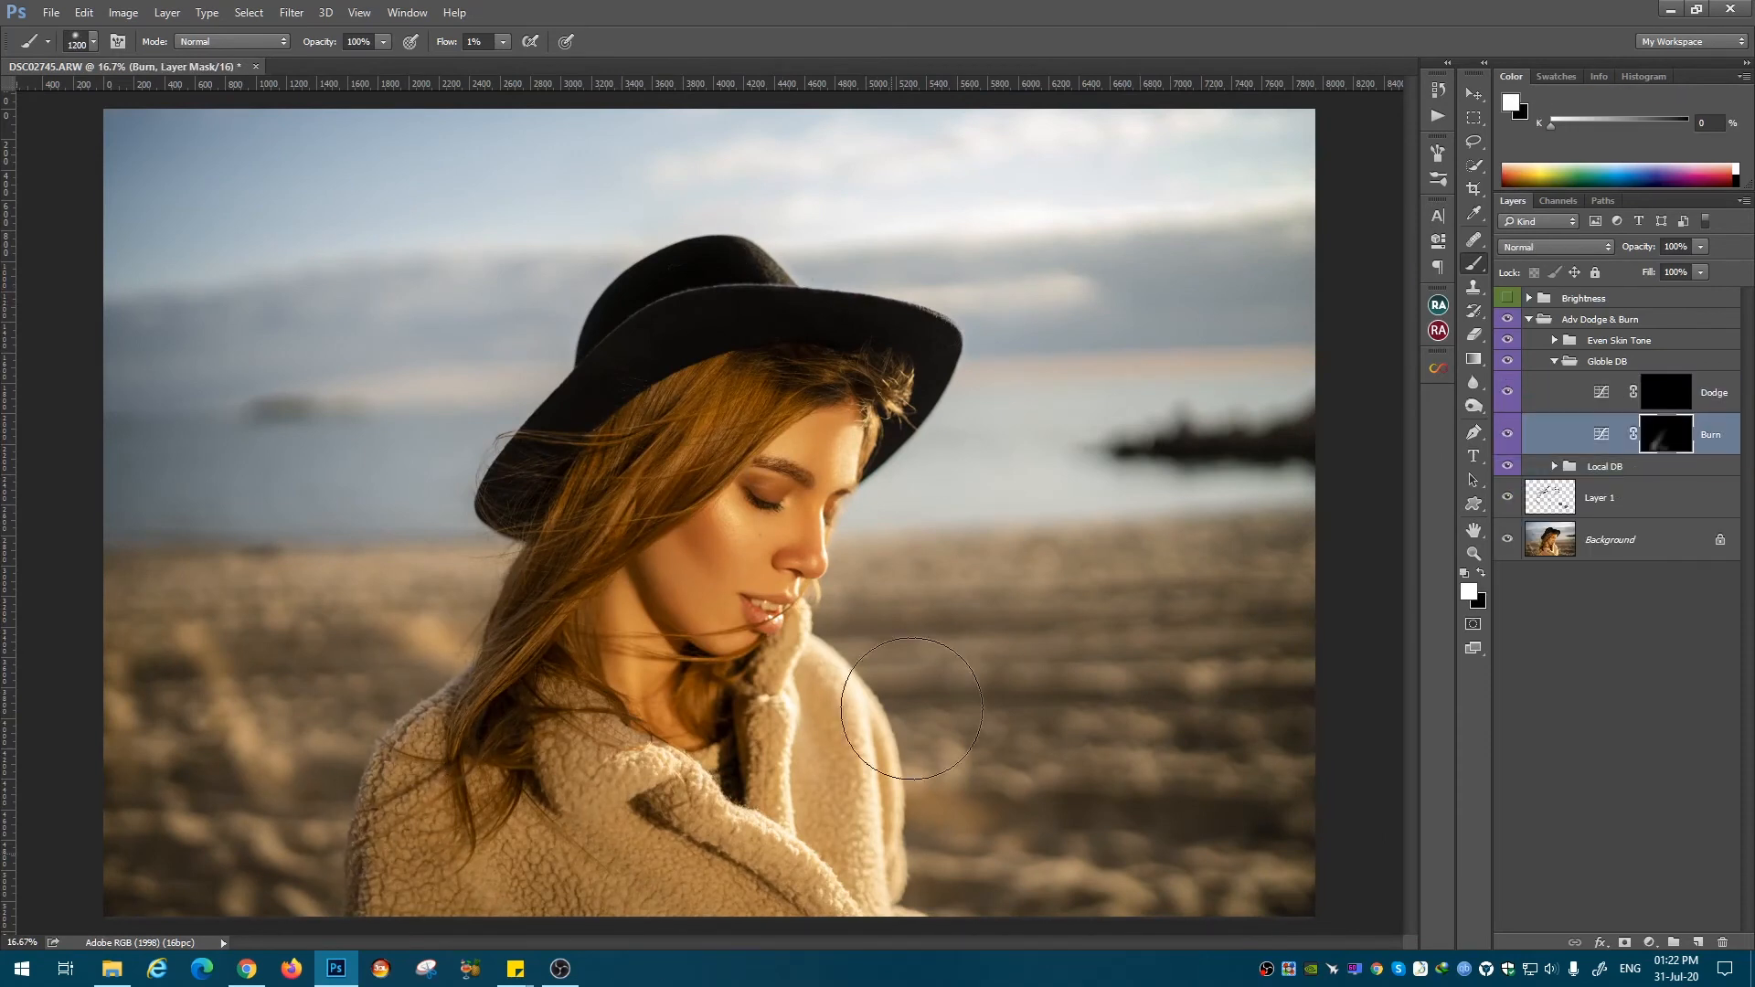
Step: Brighten the lit areas on the Globle DB Dodge mask at 1000 px and extend the Burn mask shading at 600 px
left_click(1666, 392)
key("bracketleft")
key("bracketleft")
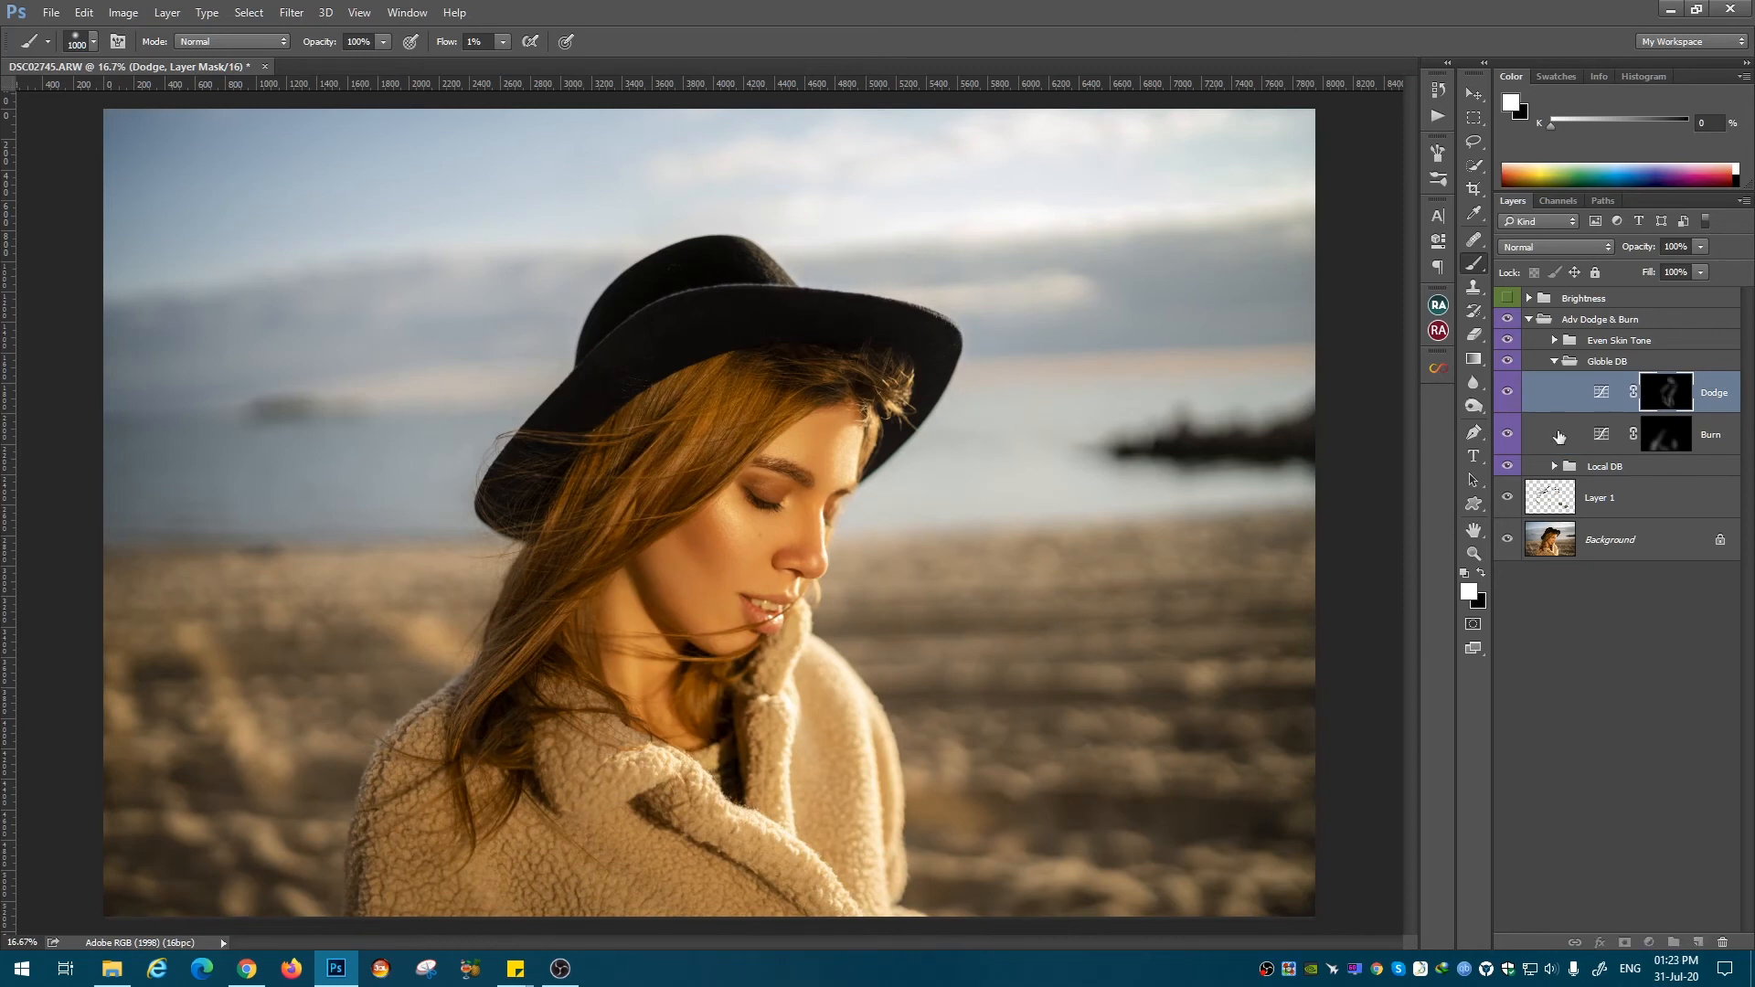
left_click(1559, 437)
key("bracketleft")
key("bracketleft")
key("bracketleft")
key("bracketleft")
left_click(1558, 368)
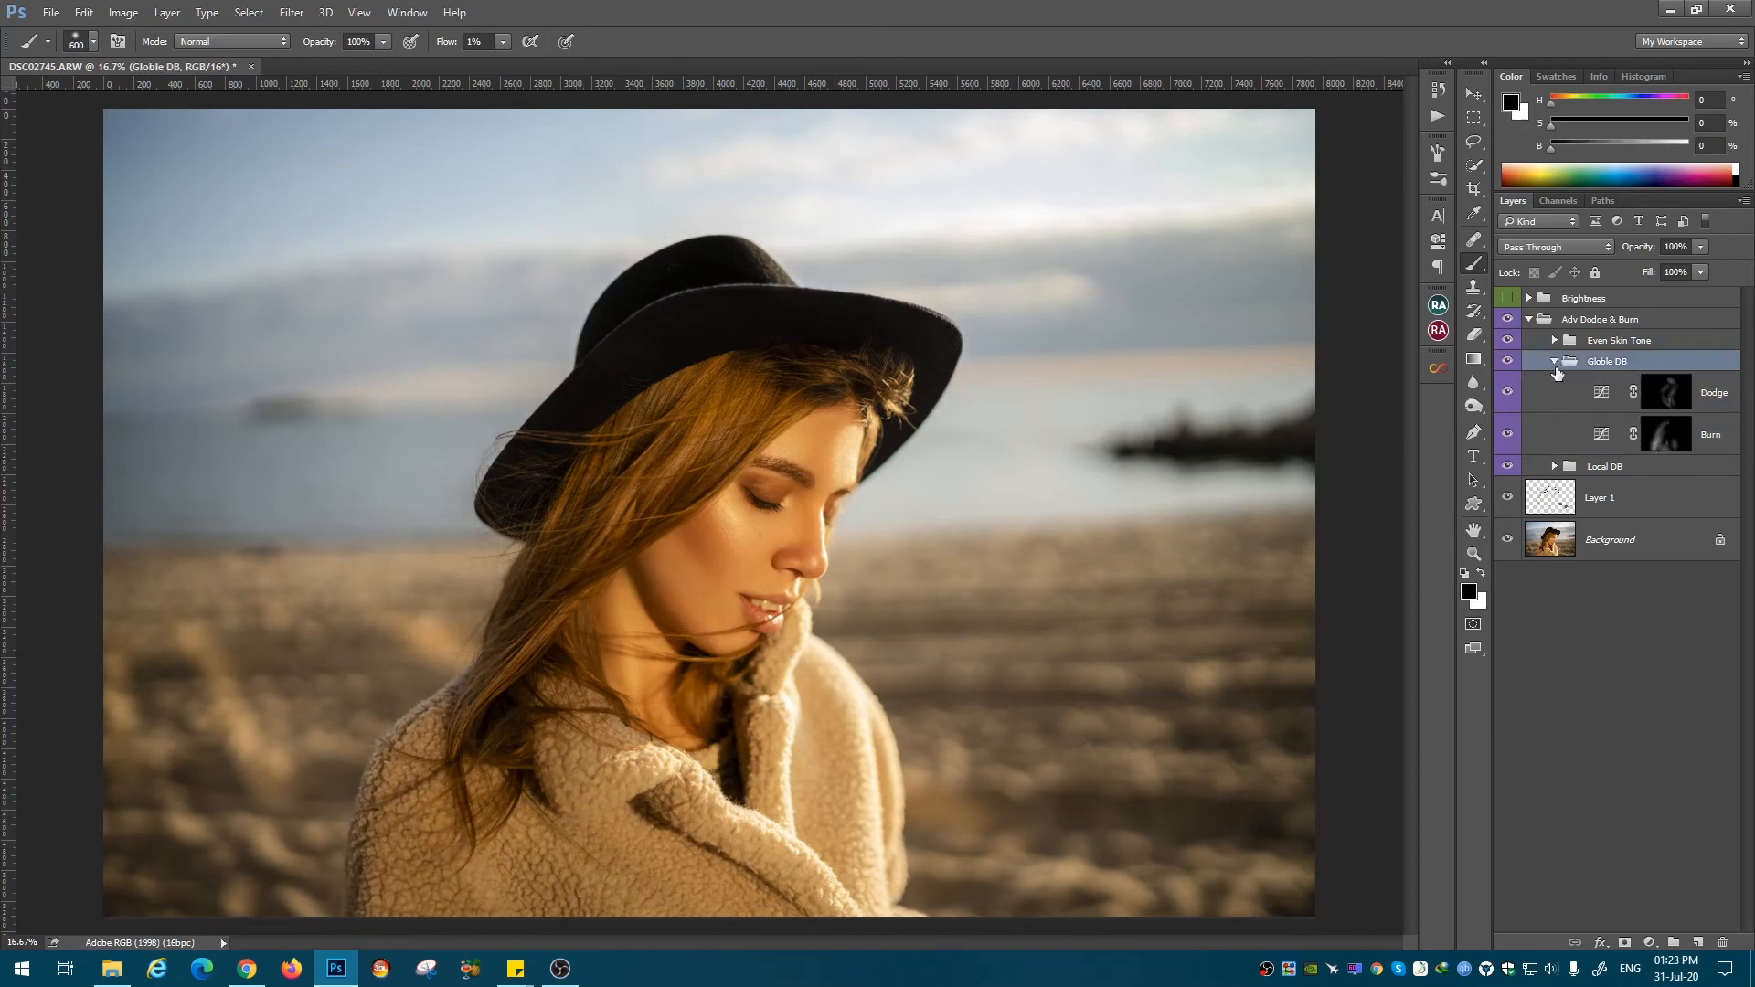
Step: Collapse the Globle DB and Adv Dodge & Burn groups, leaving Adv Dodge & Burn selected
left_click(1554, 361)
left_click(1528, 319)
left_click(1600, 319)
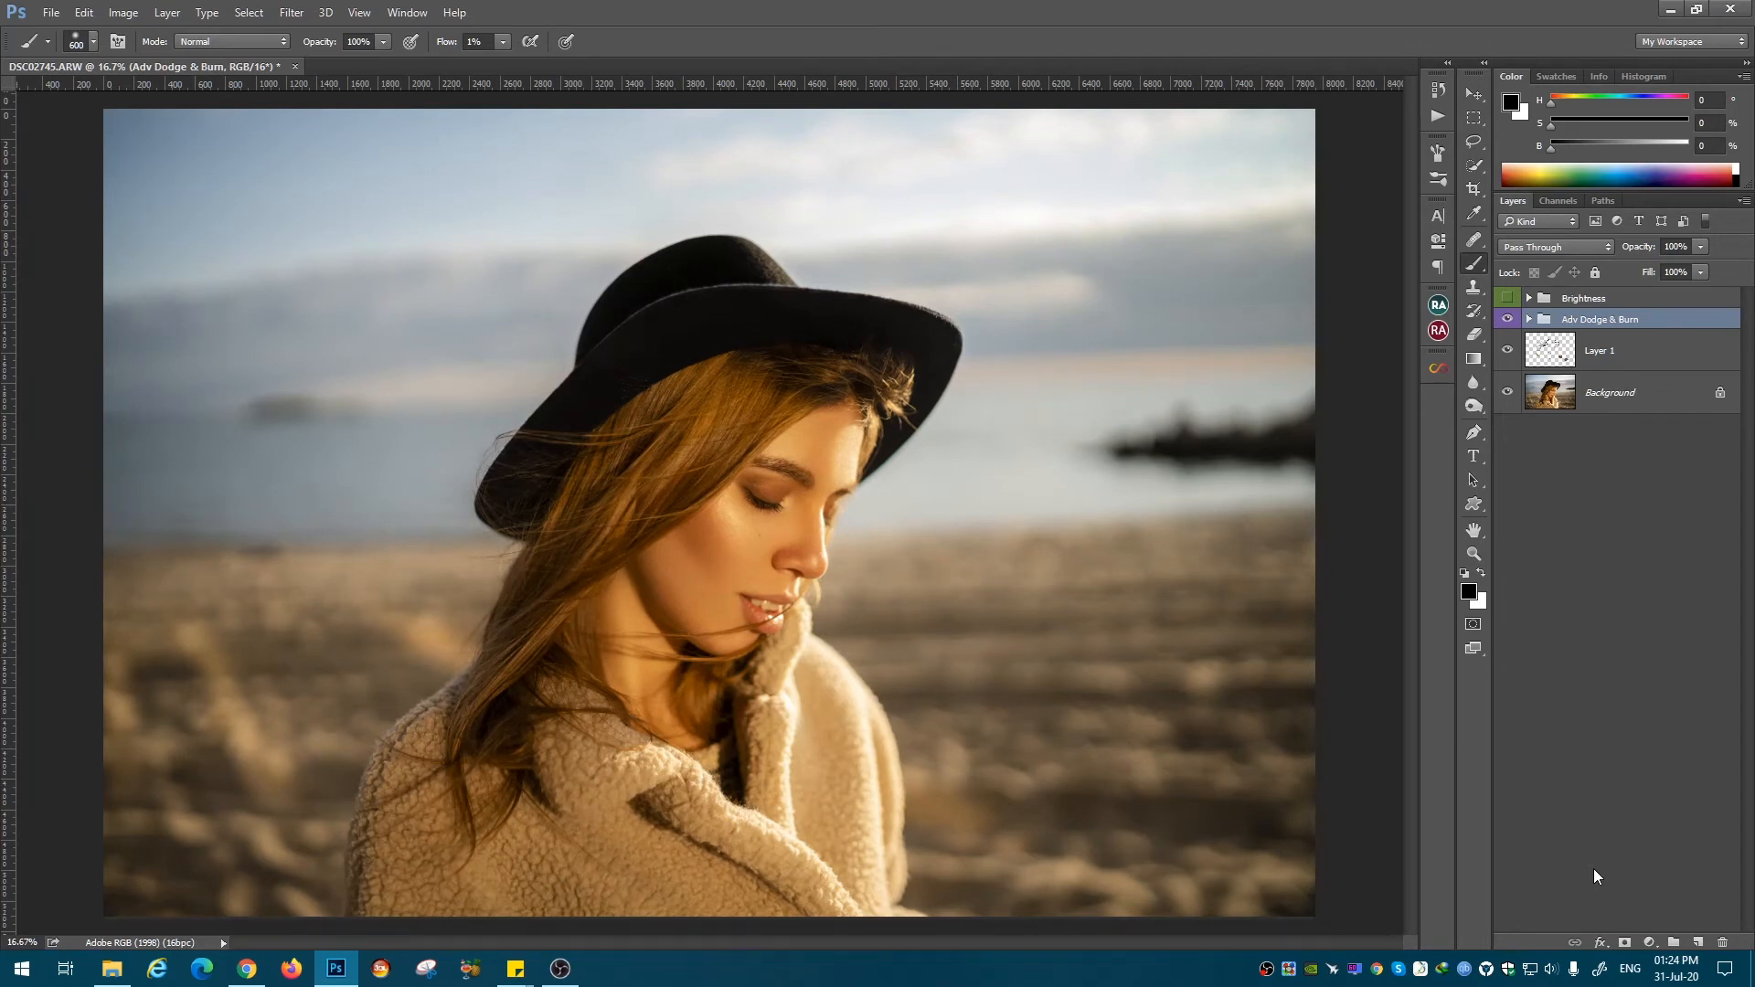
Step: Add a Curves adjustment masked by the RGB luminosity selection, pulling its highlights down to input 228, output 220
left_click(1558, 200)
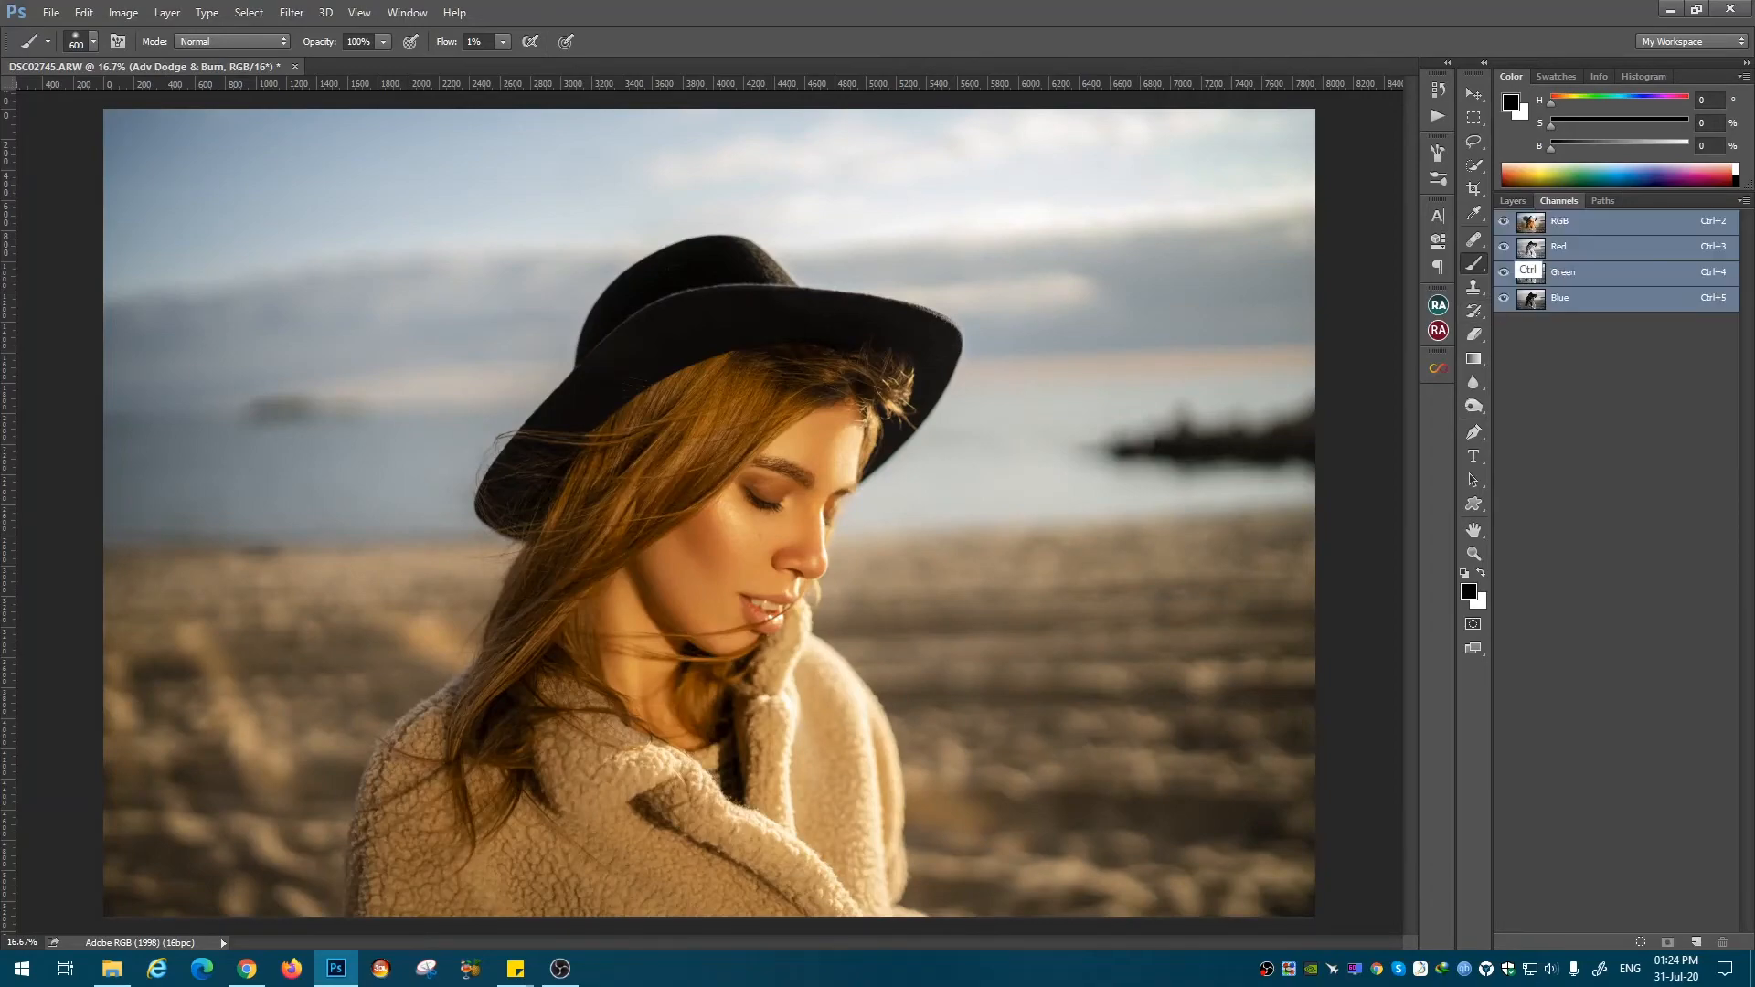
left_click(1532, 222, "ctrl")
left_click(1513, 200)
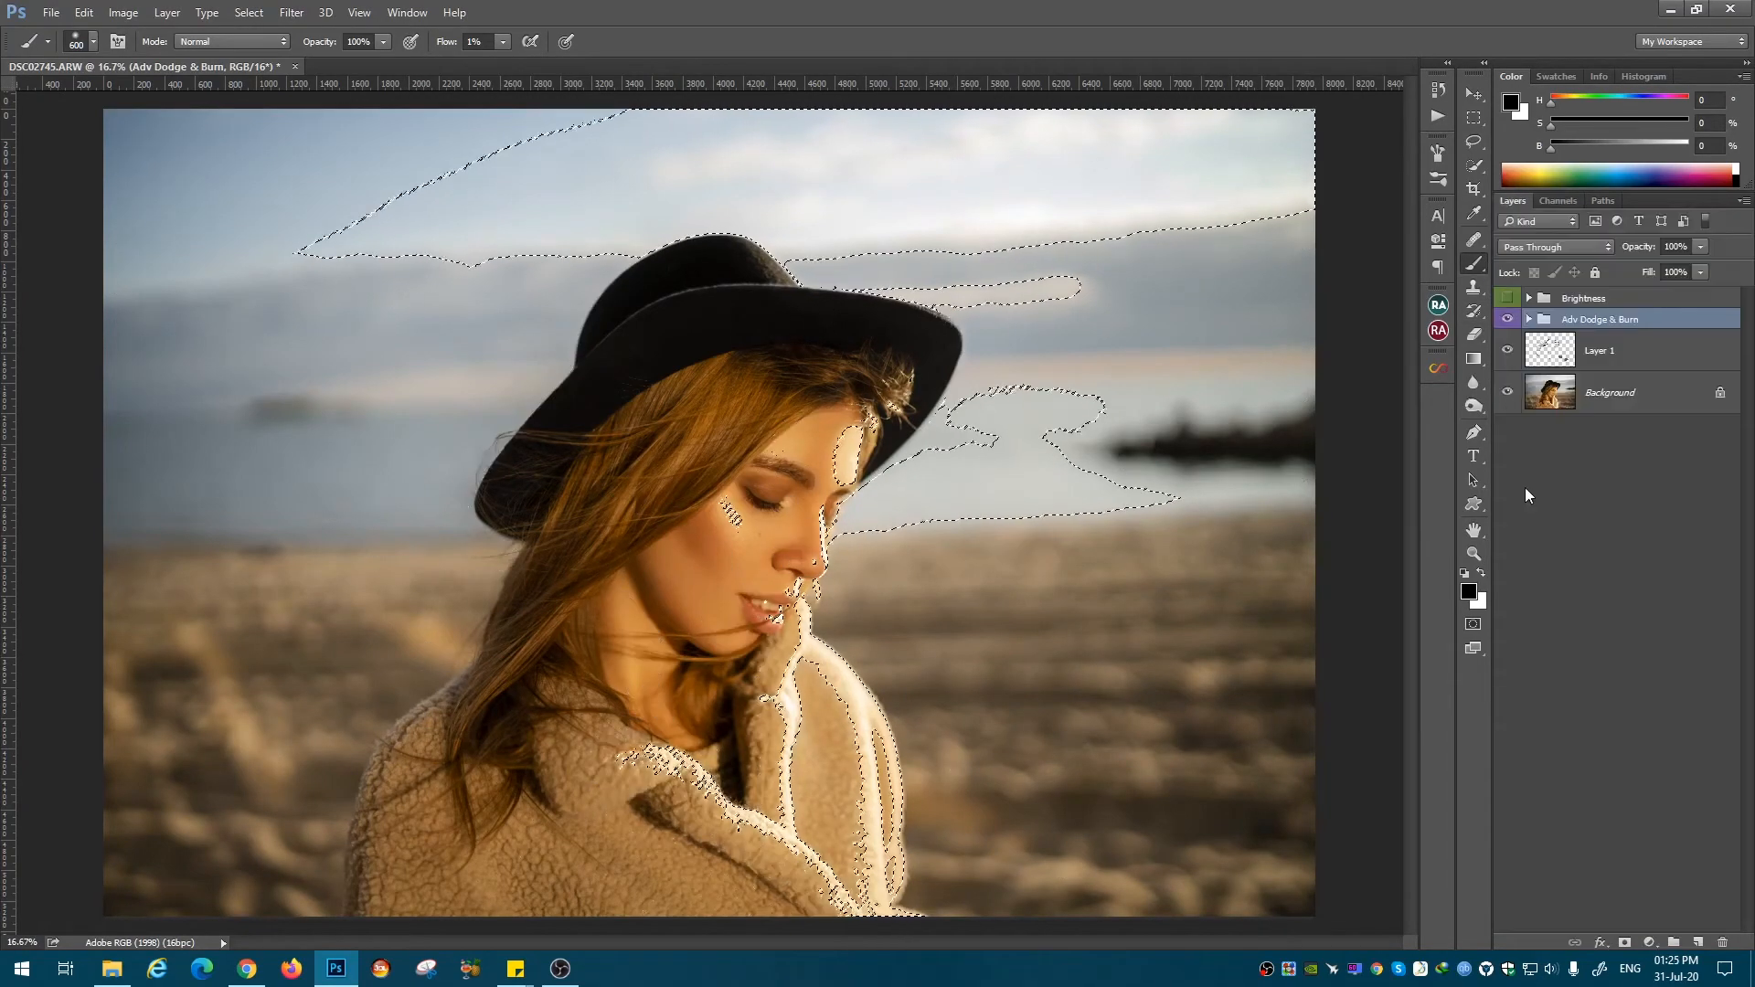
left_click(1649, 943)
left_click(1627, 635)
left_click_drag(1313, 449, 1360, 330)
left_click(1291, 397)
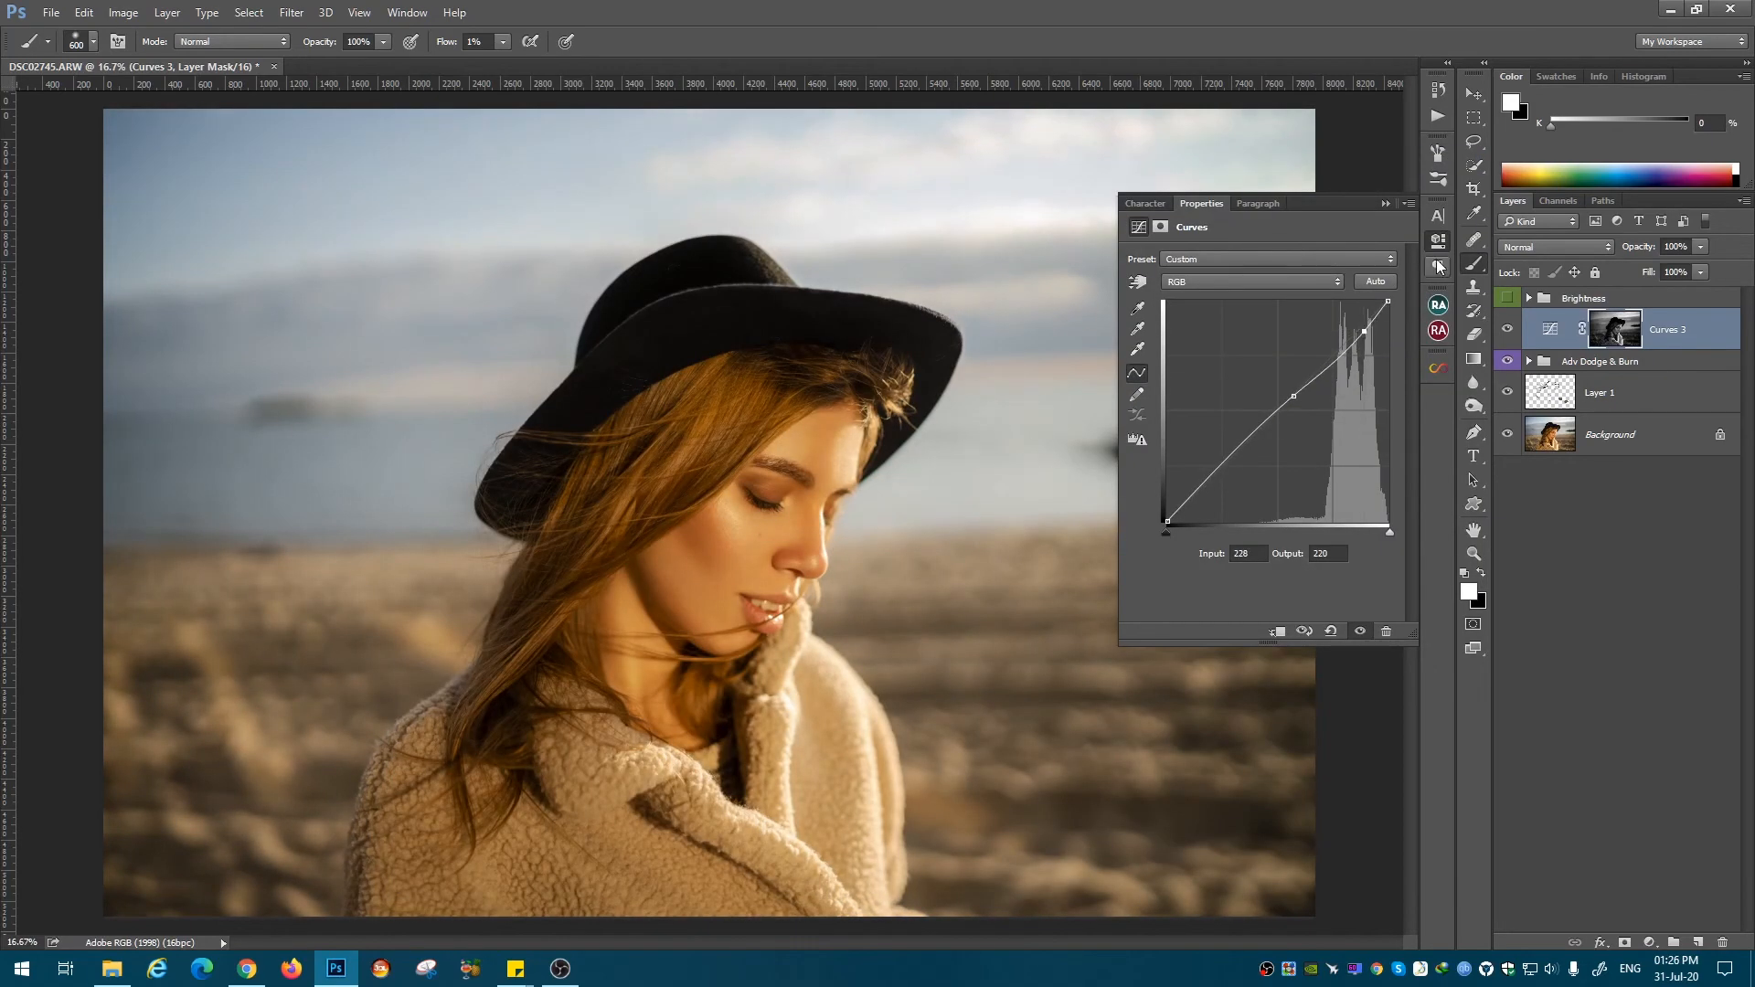
Step: Add a second luminosity-masked Curves adjustment, darkening its midtones and setting an upper point at input 208, output 198
left_click(1558, 201)
left_click(1549, 223)
left_click(1537, 222, "ctrl")
left_click(1512, 201)
left_click(1649, 942)
left_click(1621, 651)
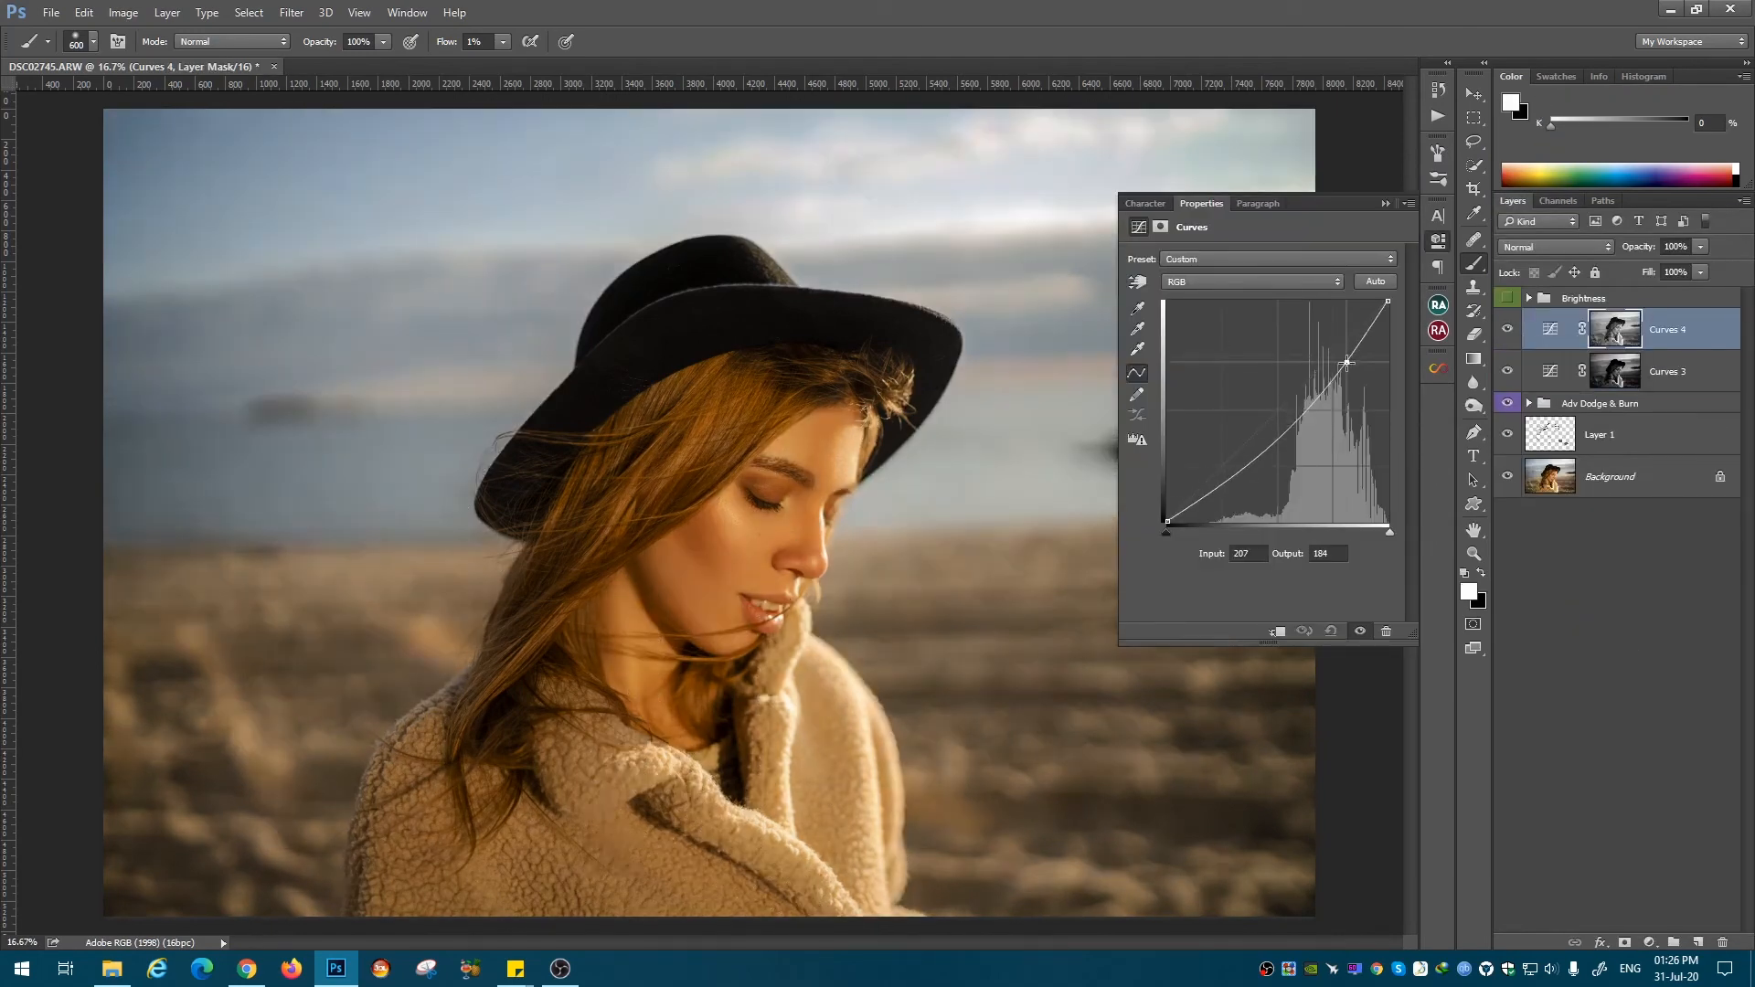
left_click_drag(1299, 390, 1299, 414)
left_click_drag(1348, 361, 1344, 356)
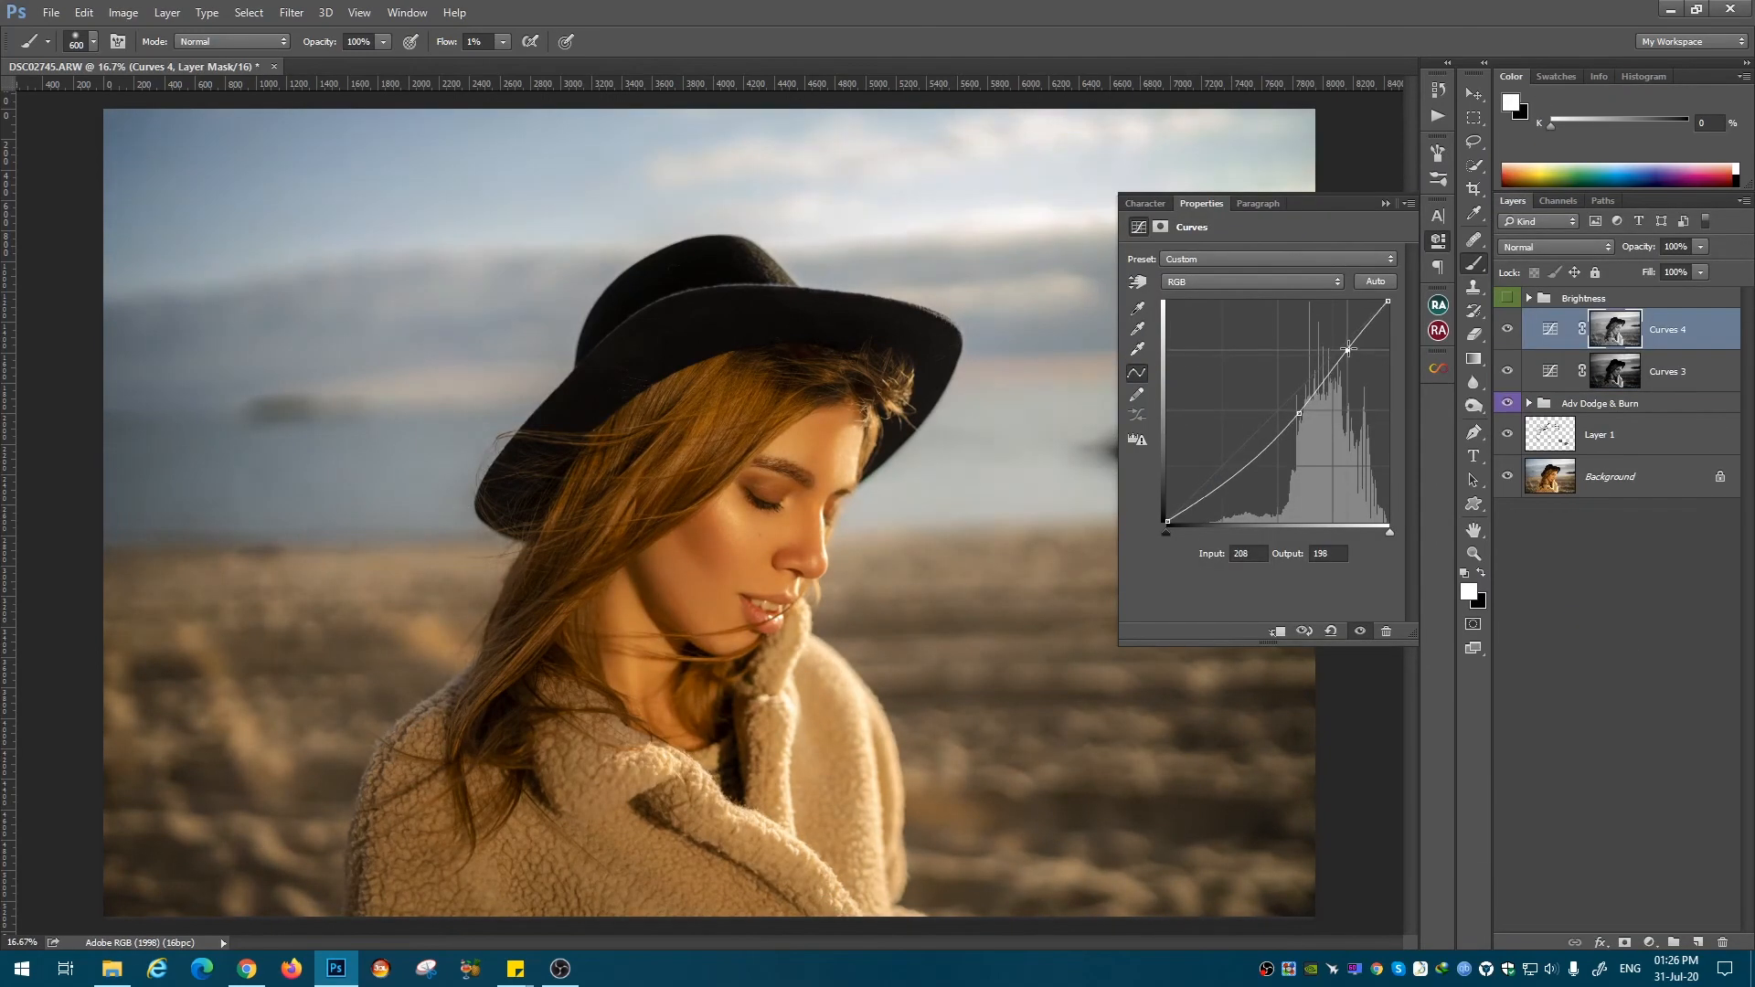
left_click_drag(1299, 413, 1297, 407)
Step: Add a third luminosity-masked Curves adjustment for the darker tones and slightly raise the upper point of its curve
left_click(1557, 203)
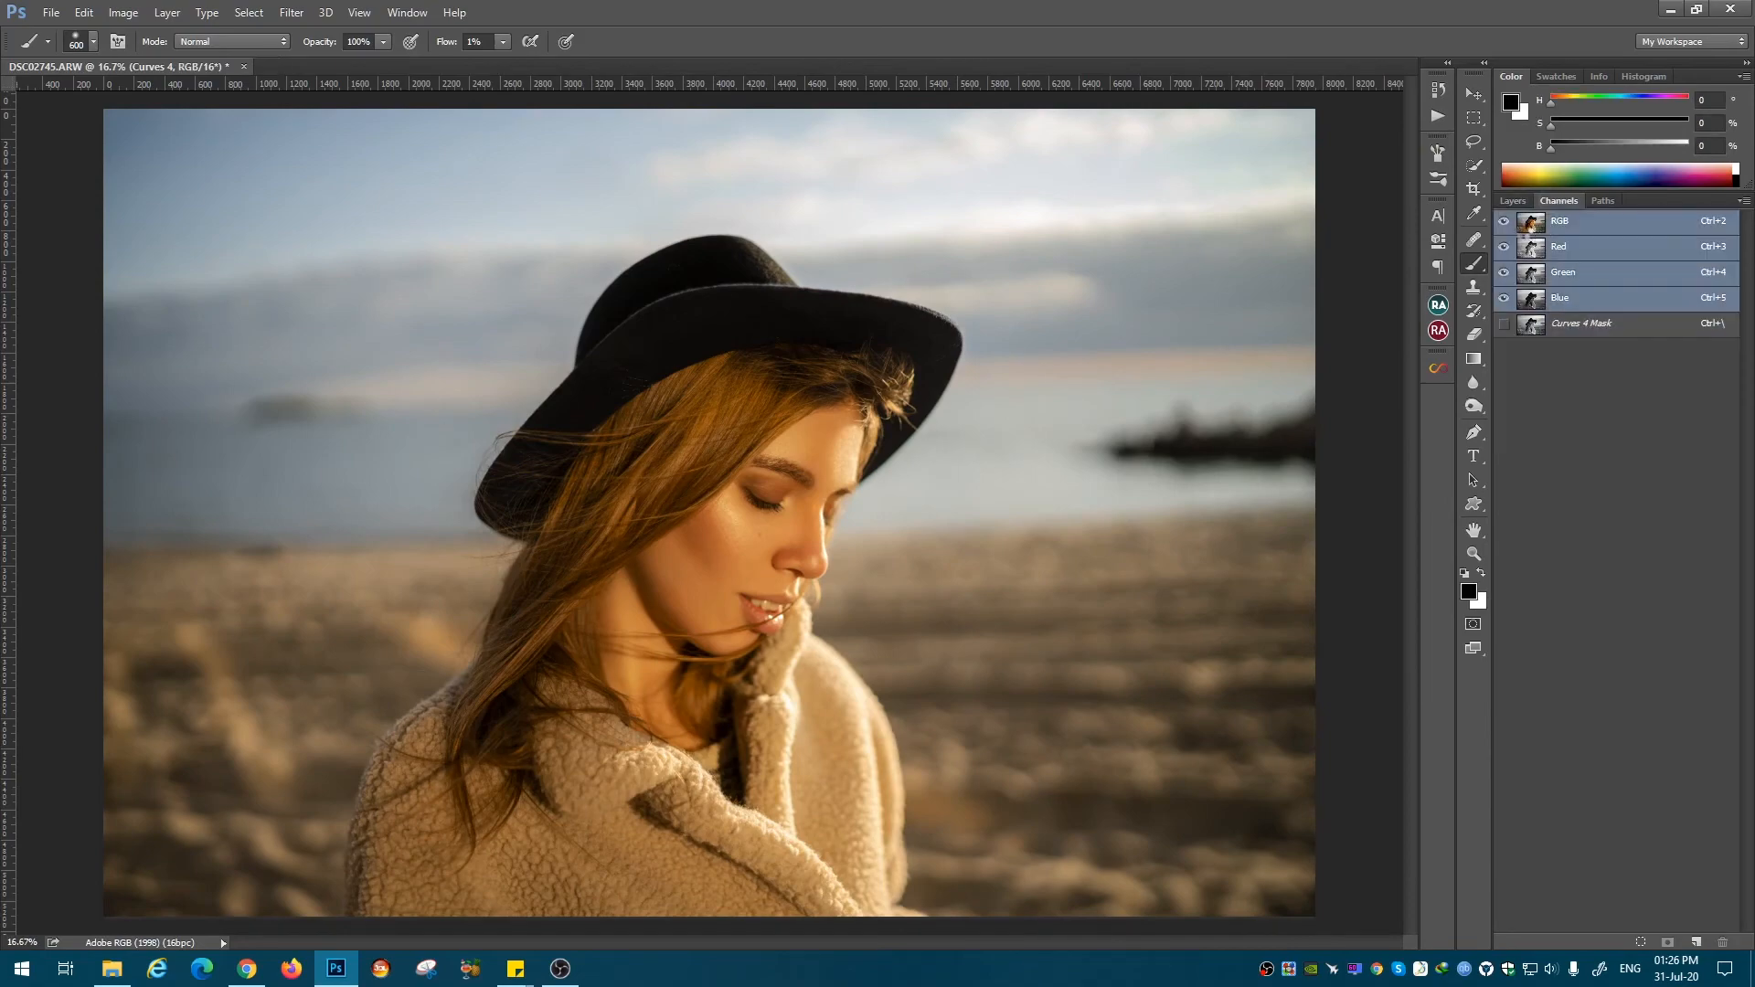
left_click(1538, 227, "ctrl")
left_click(1512, 201)
left_click(1649, 943)
left_click(1621, 651)
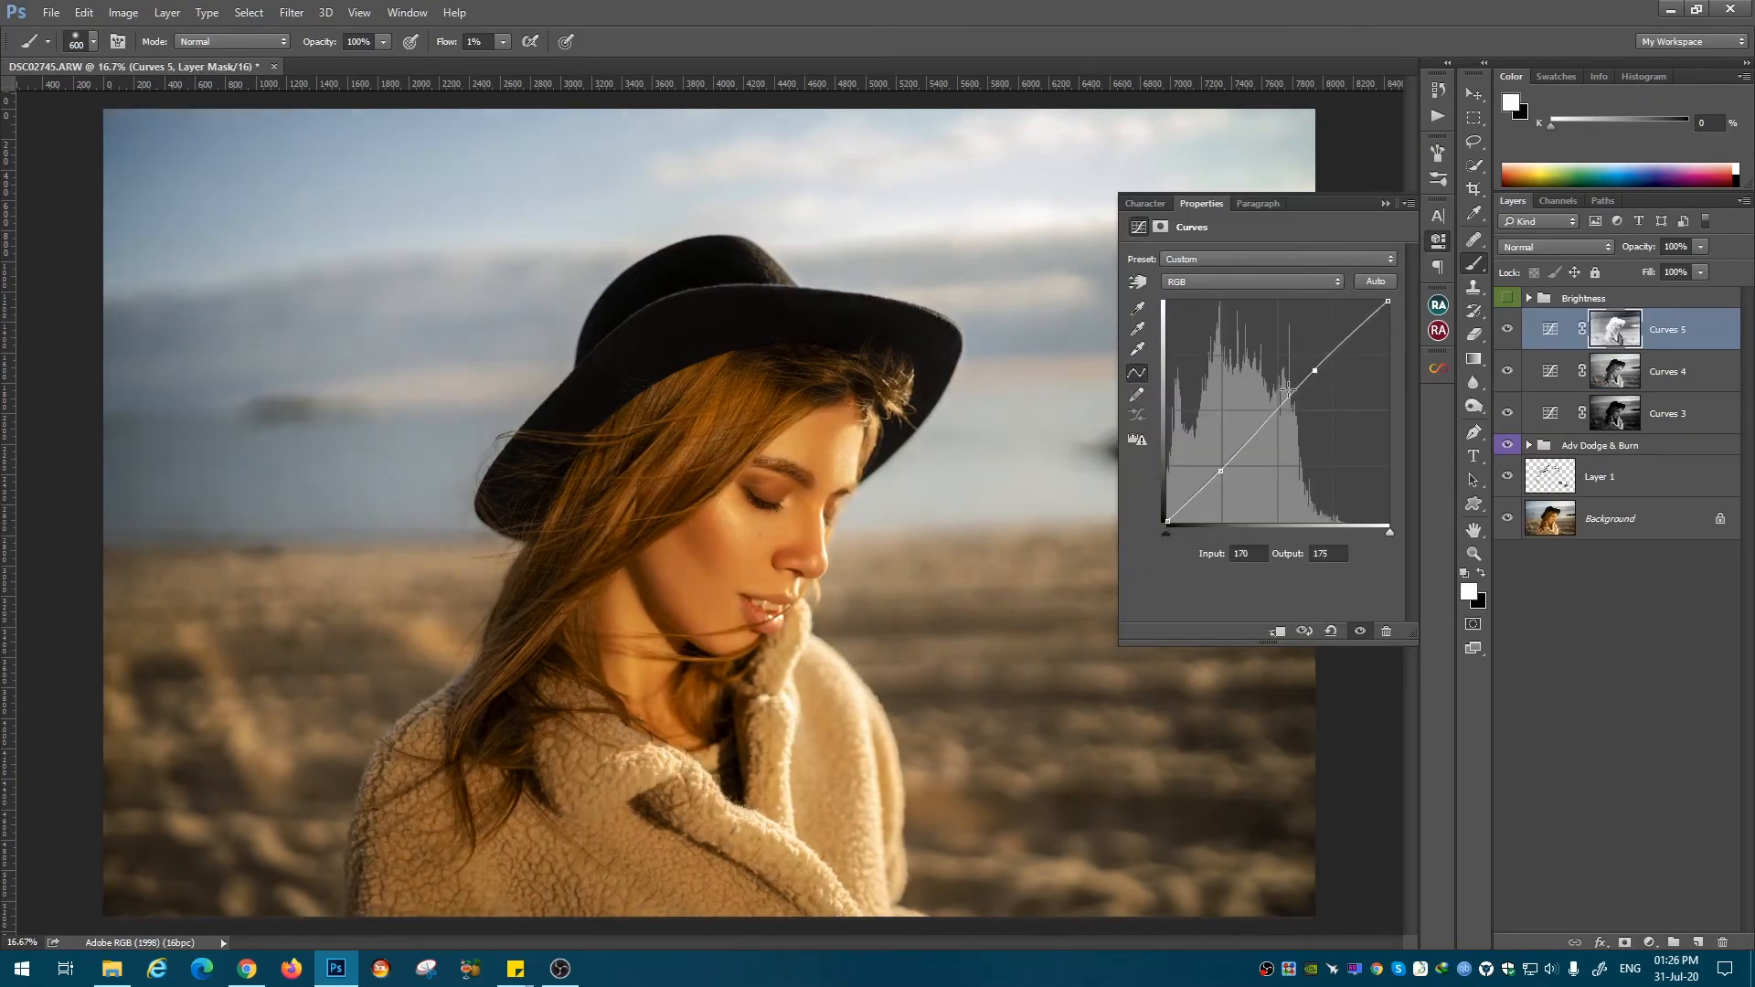
left_click_drag(1319, 370, 1319, 364)
left_click(1558, 201)
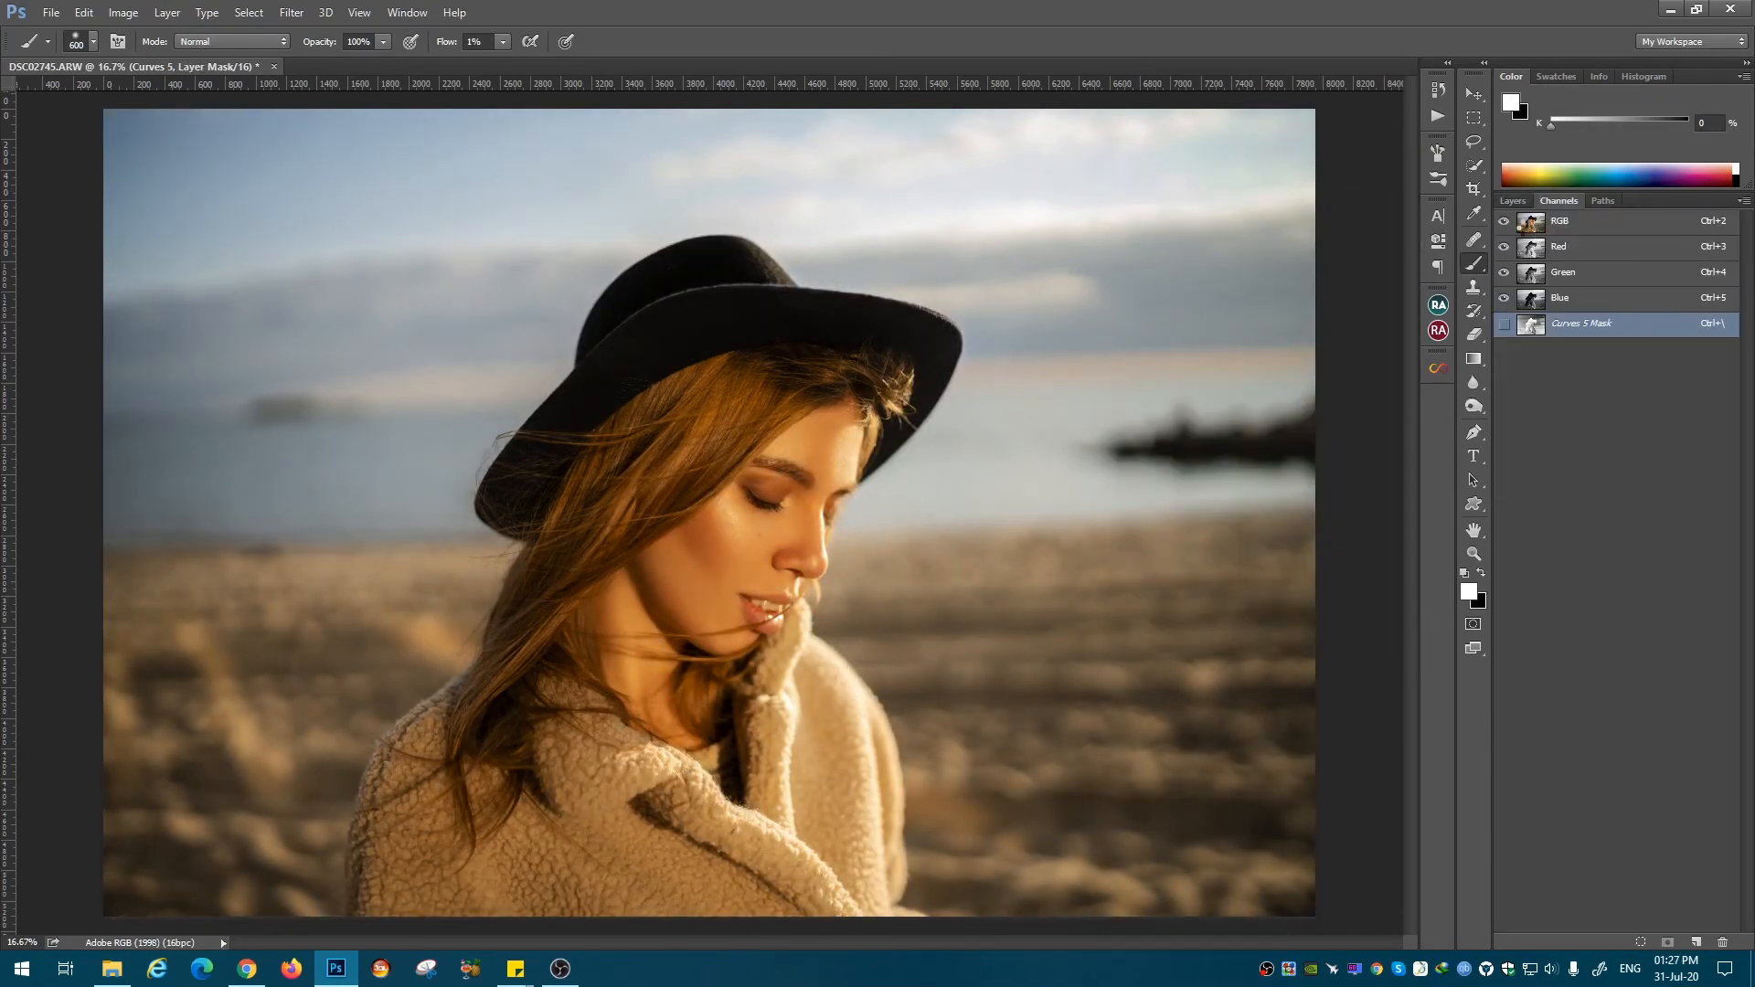
Step: Add a fourth Curves adjustment masked by the RGB luminosity subtracted from itself, slightly raise its lower midtones, and compare the Curves layers on and off
left_click(1538, 224, "ctrl")
left_click(1538, 224, "ctrl+alt")
left_click(894, 366)
left_click(1512, 201)
left_click(1649, 942)
left_click(1623, 653)
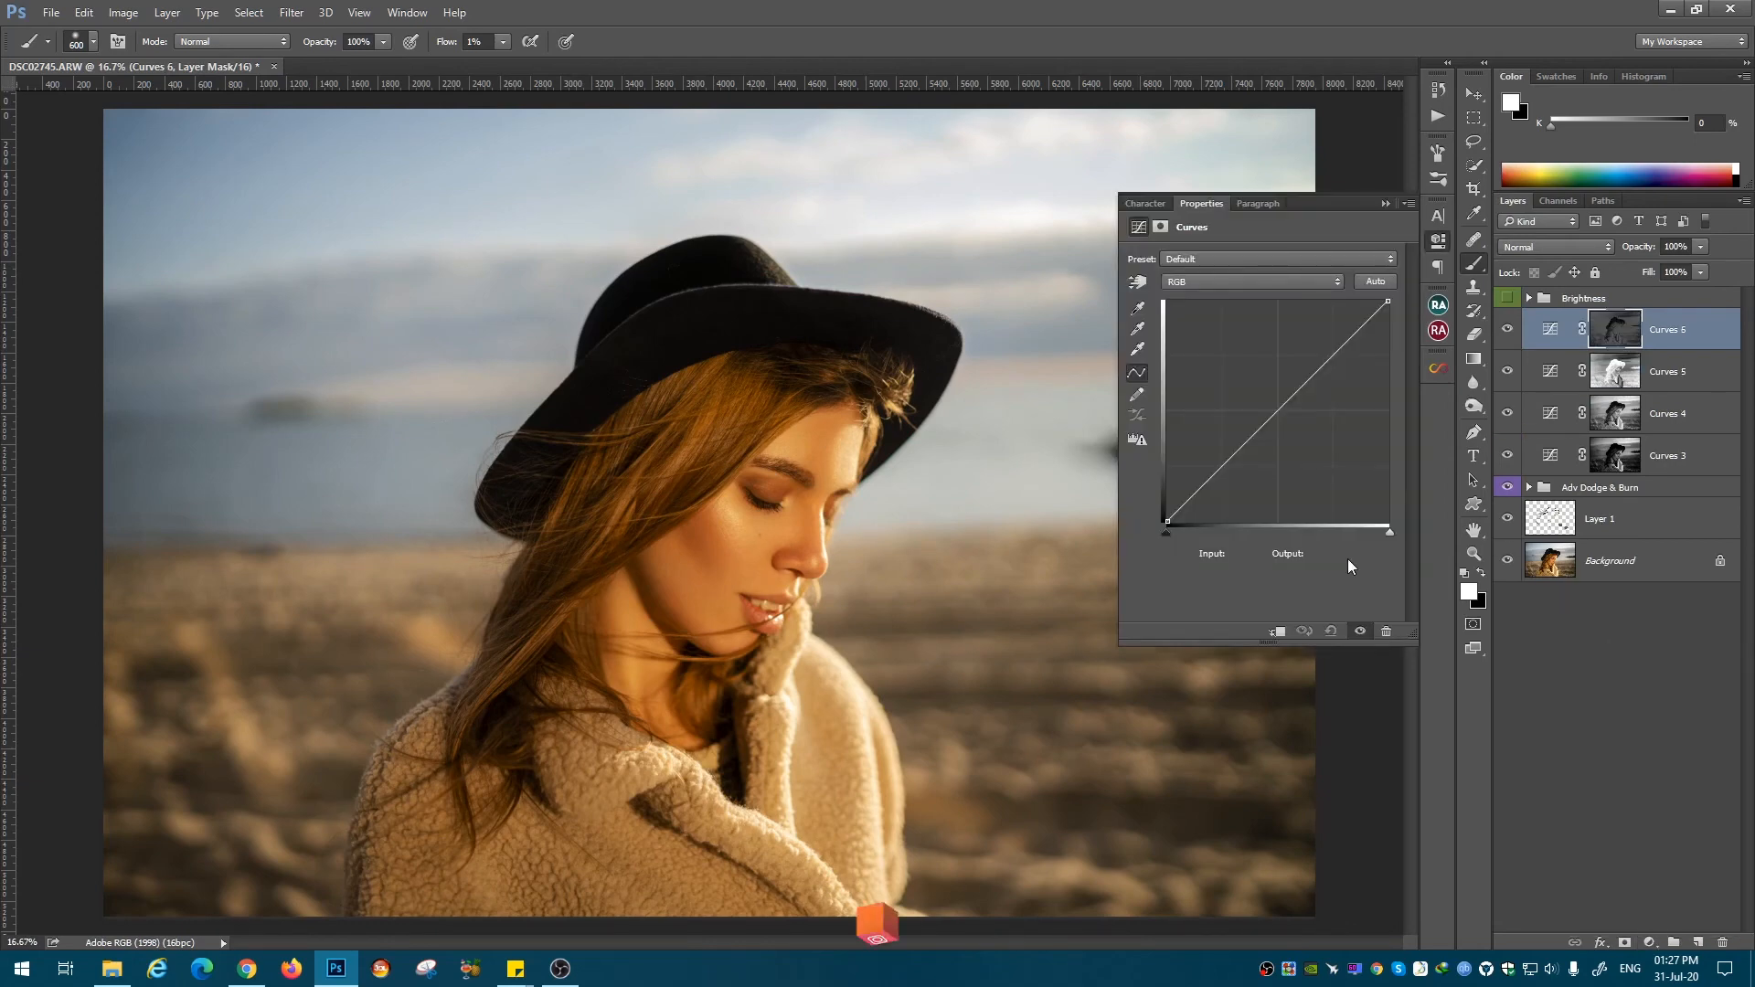
left_click_drag(1296, 394, 1332, 353)
left_click_drag(1242, 455, 1243, 448)
left_click(1386, 204)
left_click_drag(1507, 329, 1509, 456)
left_click_drag(1508, 331, 1509, 455)
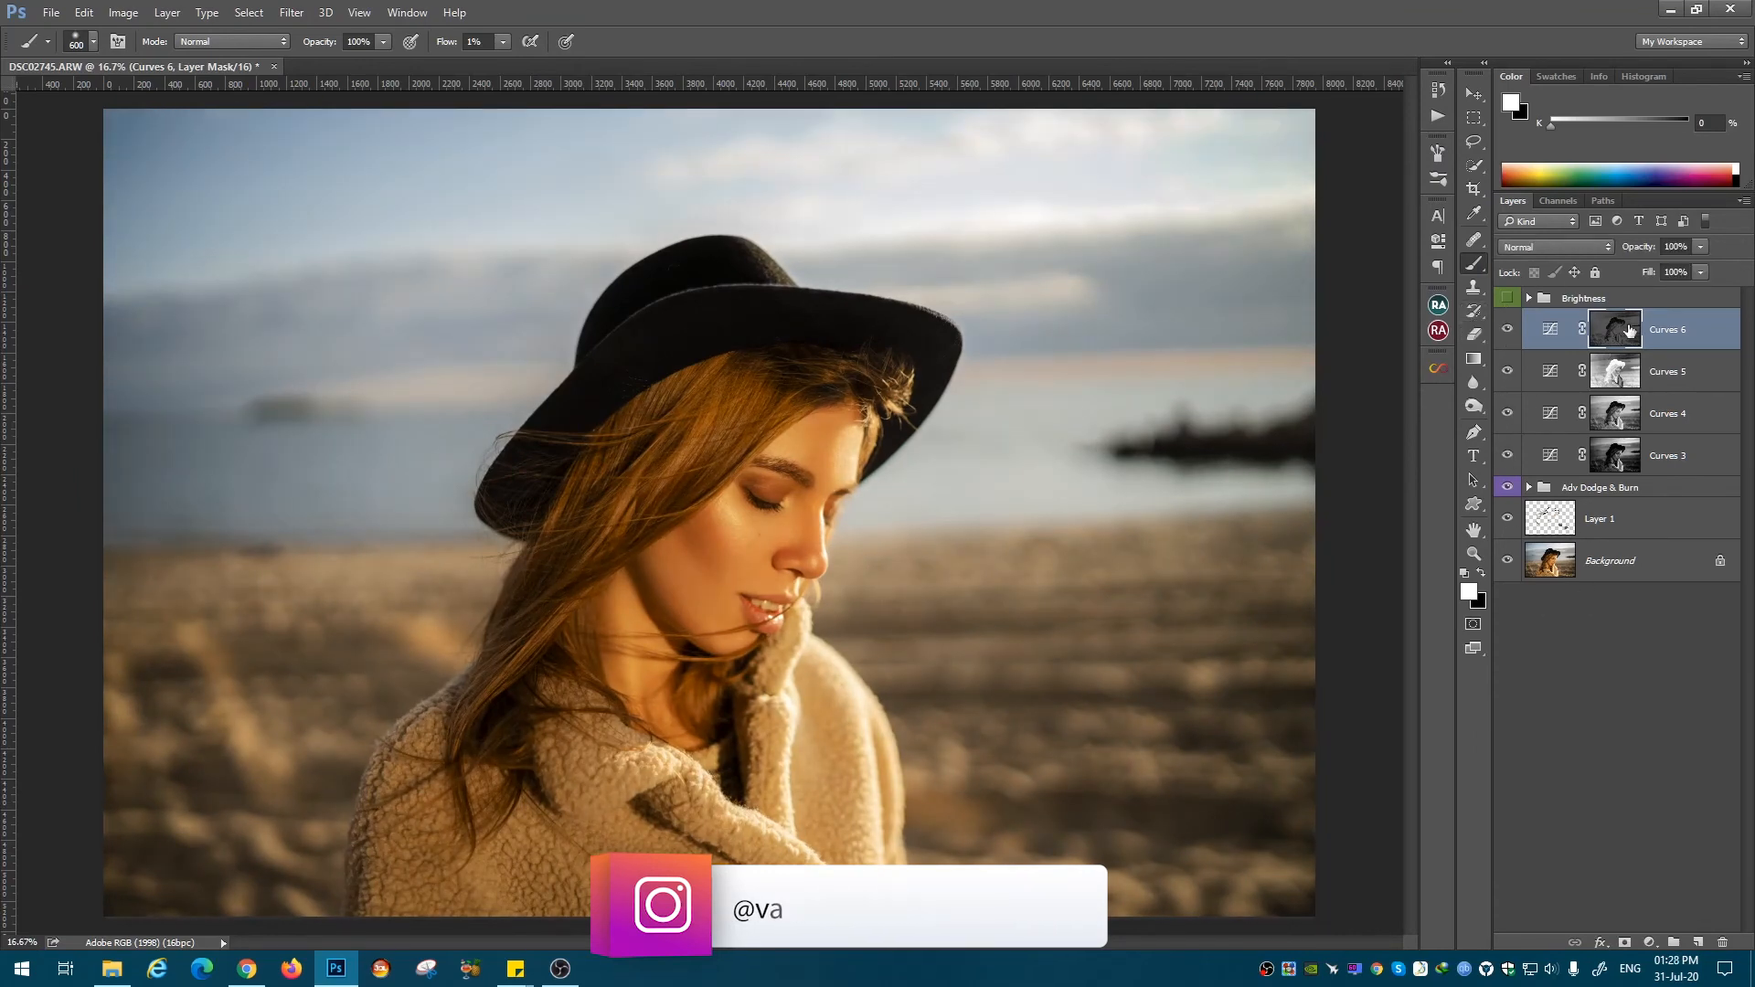
Step: Add a Color Balance adjustment with midtones at -21 cyan-red, +12 magenta-green and +26 yellow-blue
left_click(1649, 942)
left_click(1609, 737)
mouse_move(1232, 298)
left_mouse_down()
mouse_move(1216, 299)
mouse_move(1247, 328)
left_mouse_up()
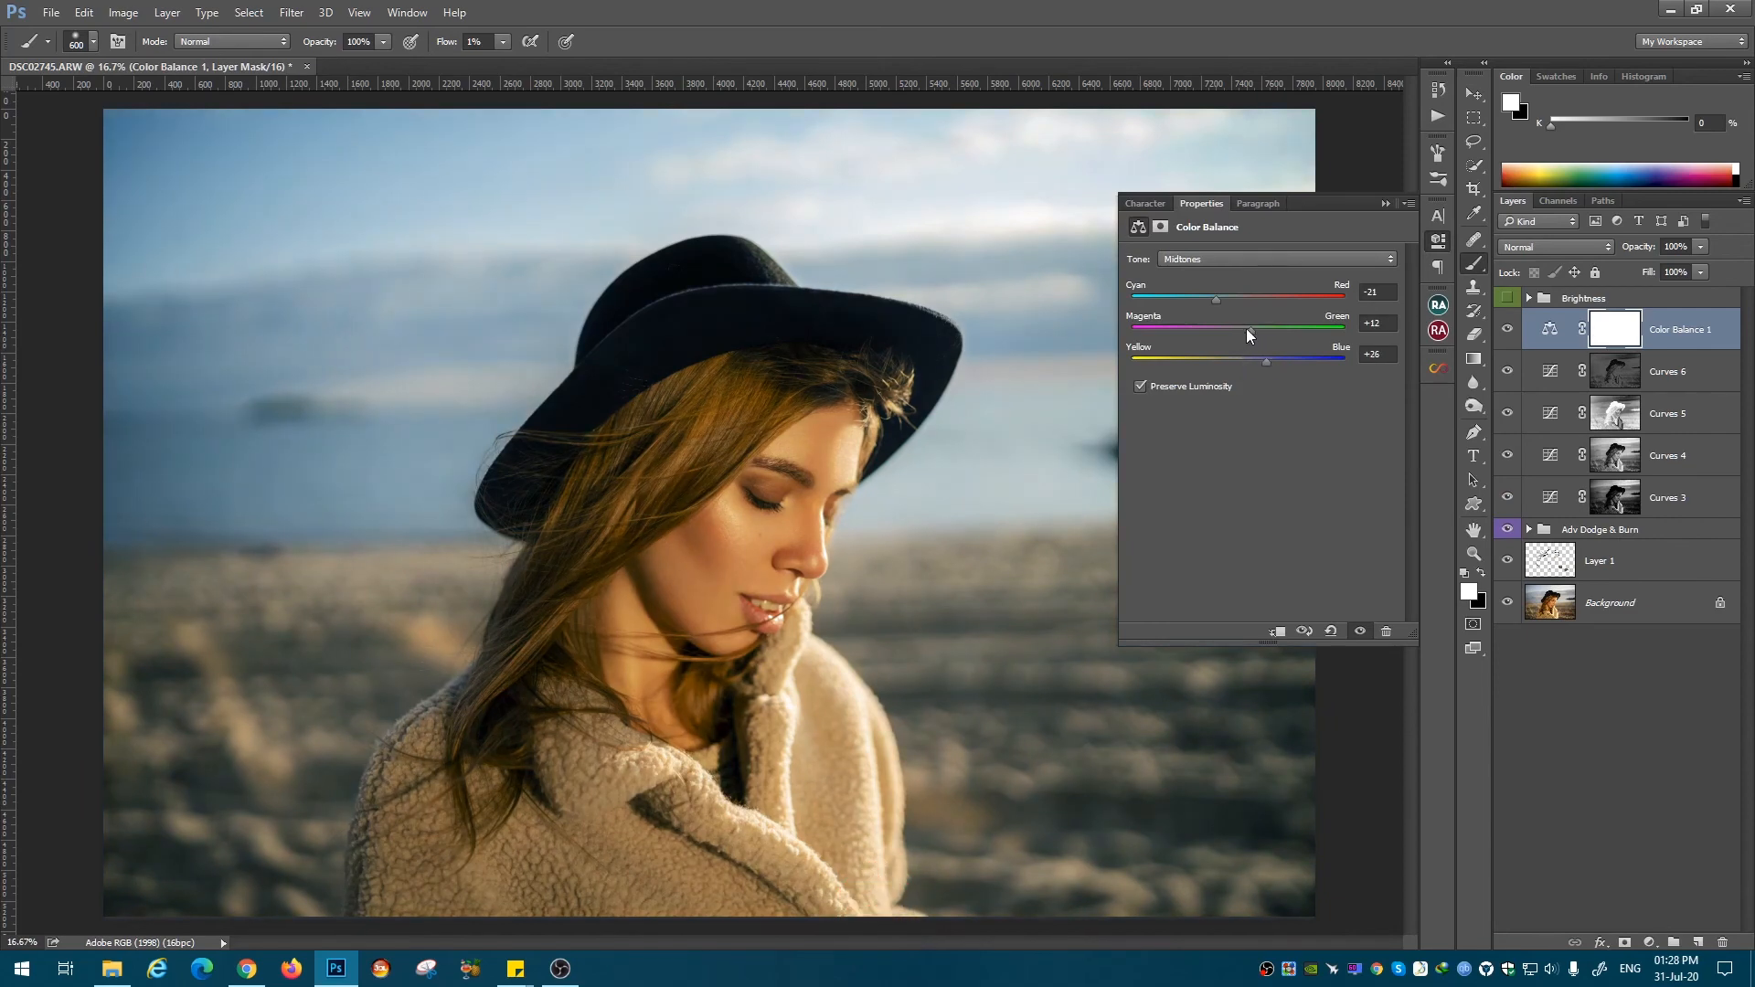
Step: Set the Color Balance shadows to -22 cyan-red, +9 magenta-green and +13 yellow-blue, and adjust the highlights
left_click(1226, 261)
left_click(1237, 300)
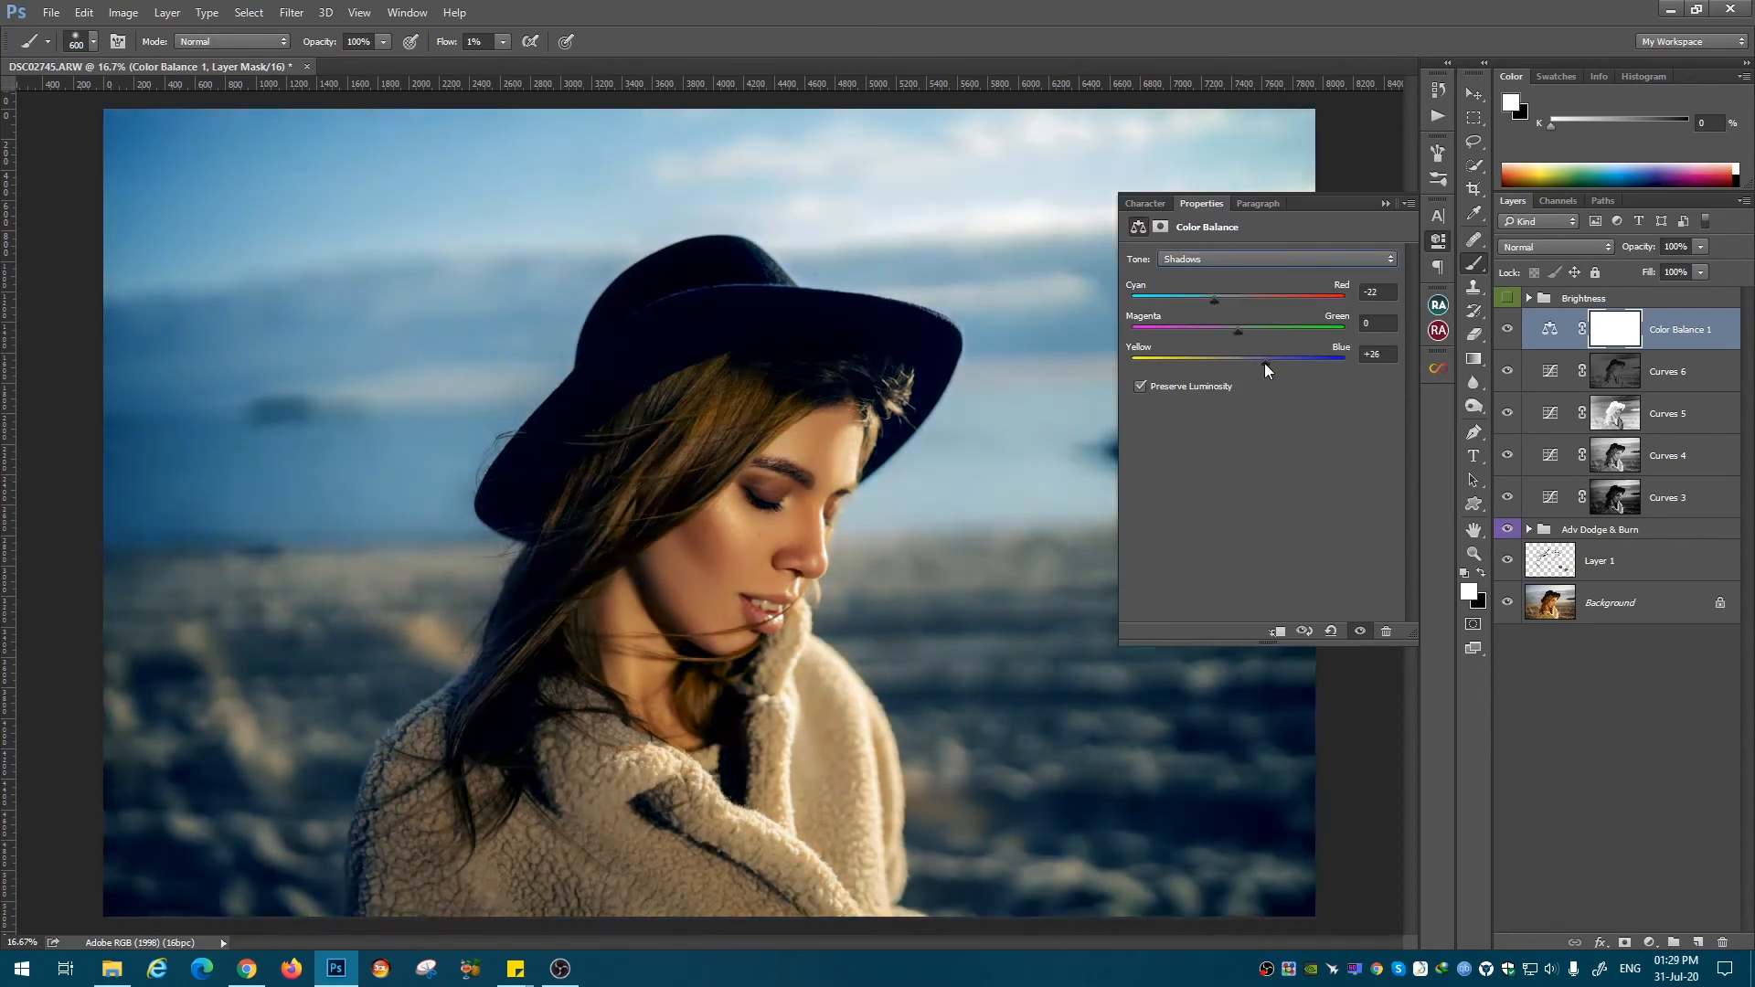
left_click(1225, 260)
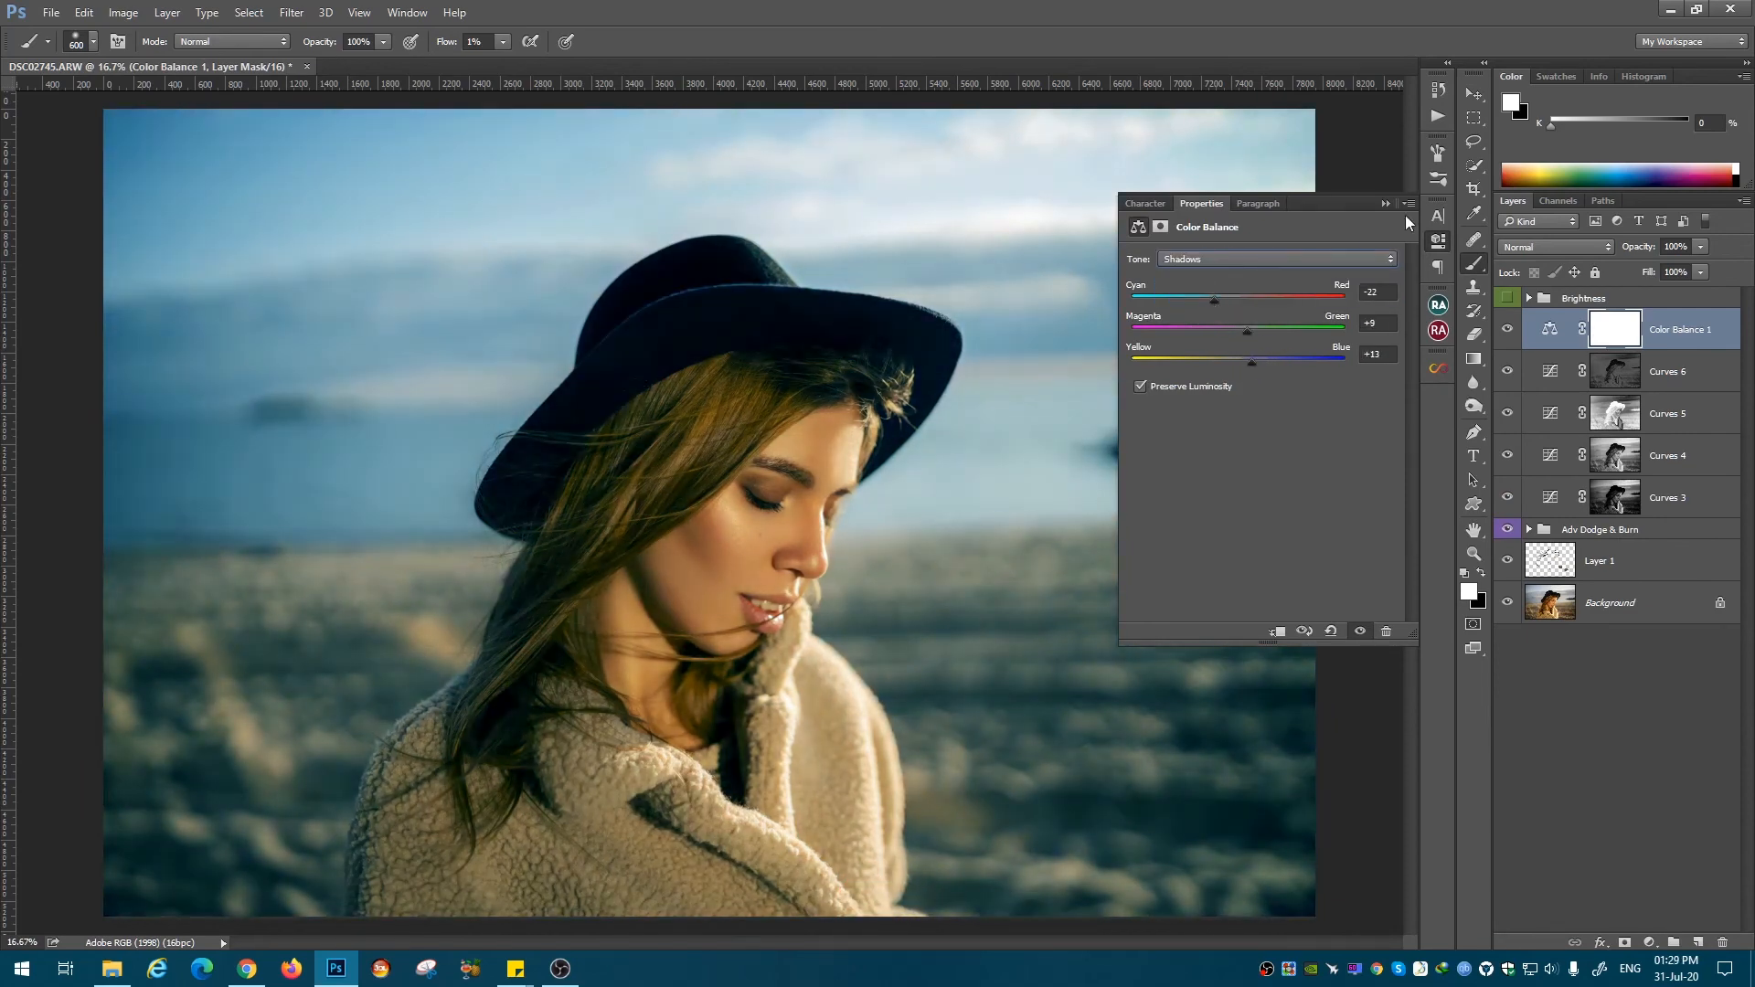
left_click(1215, 311)
left_click(1443, 237)
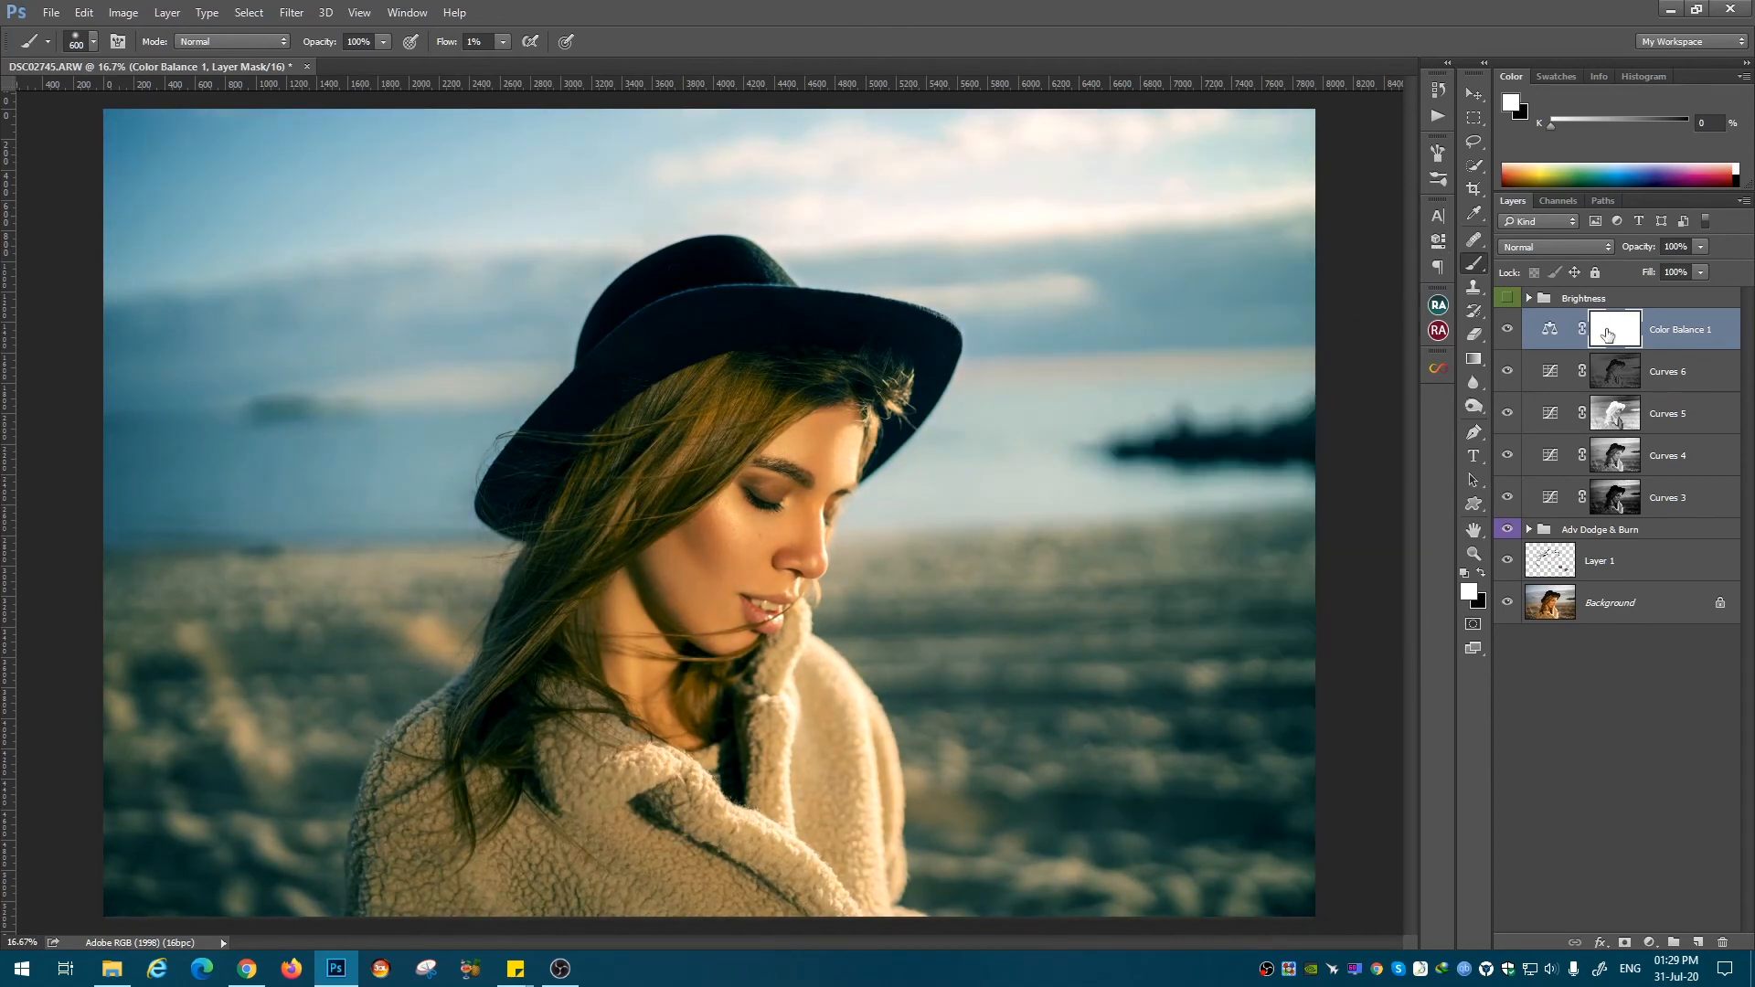
Step: Raise the brush flow to 100% and paint black on the Color Balance mask over the woman's hat, hair, face and coat
key("x")
left_click_drag(503, 41, 604, 66)
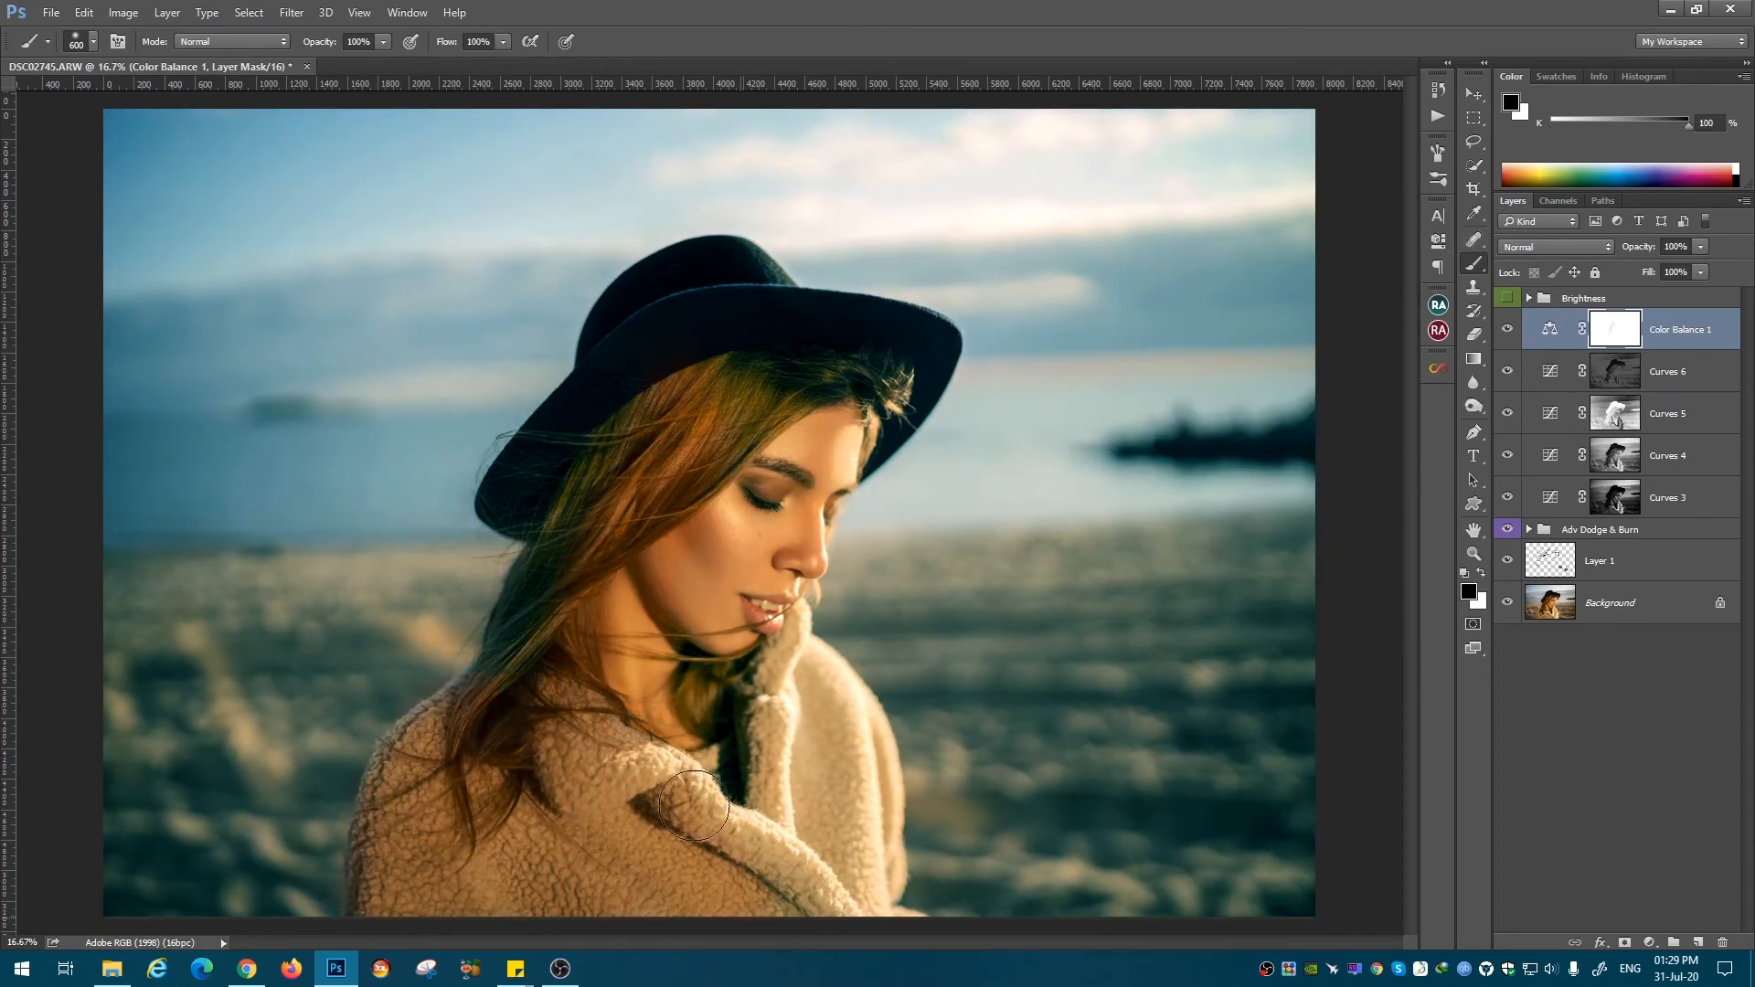
left_click_drag(640, 393, 820, 425)
key("x")
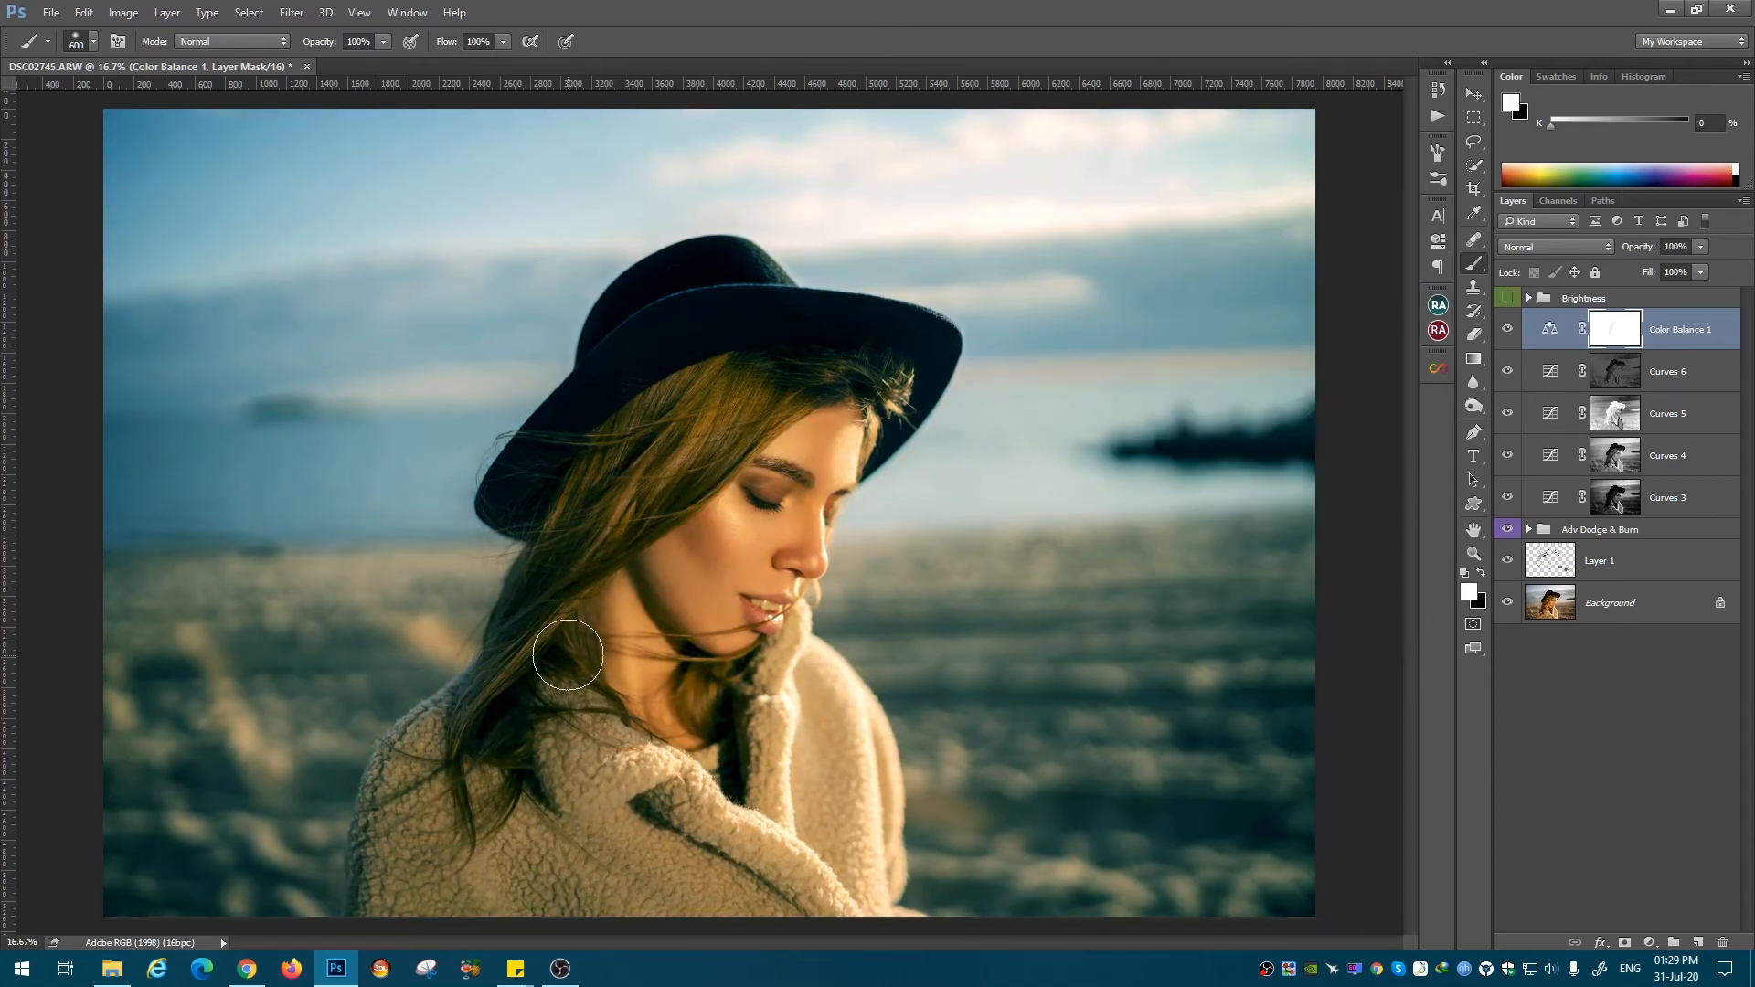
mouse_move(555, 702)
left_mouse_down()
mouse_move(495, 865)
mouse_move(701, 716)
mouse_move(858, 393)
mouse_move(893, 391)
mouse_move(680, 282)
mouse_move(584, 415)
mouse_move(892, 404)
mouse_move(818, 400)
left_mouse_up()
key("x")
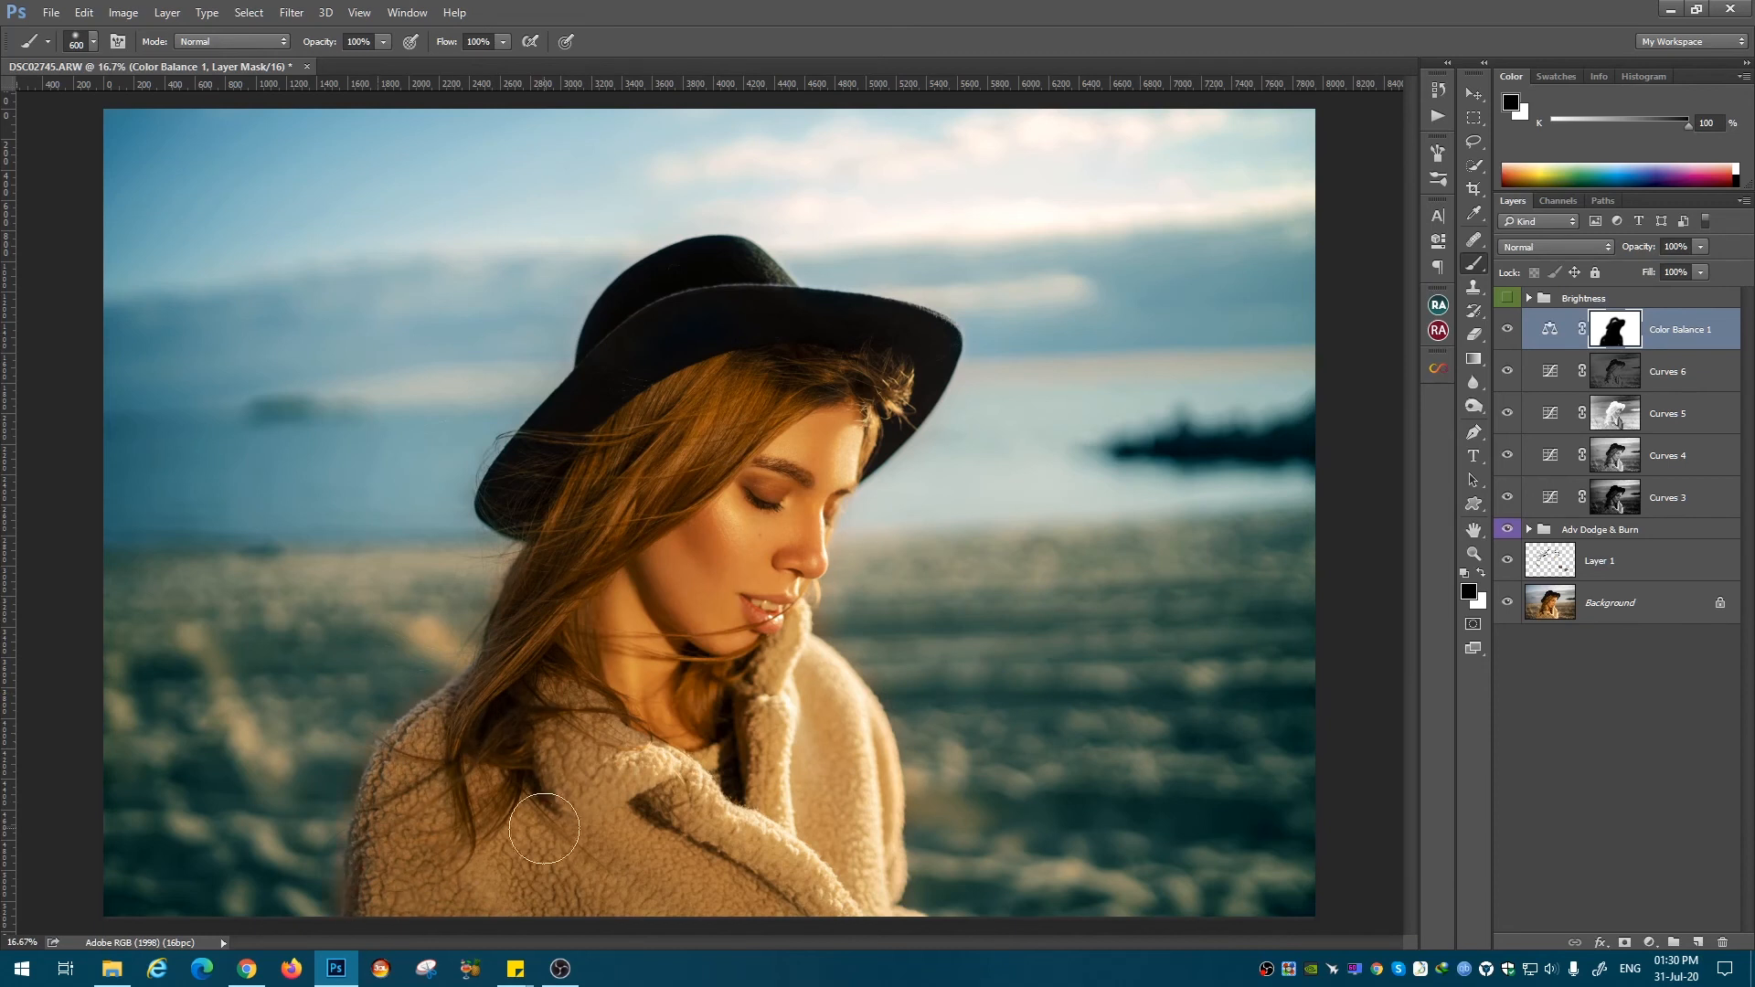
Step: Enlarge the brush to 1000 and mask the Color Balance effect off the coat and the sandy beach
key("bracketright")
key("bracketright")
key("bracketright")
key("bracketright")
mouse_move(489, 632)
left_mouse_down()
mouse_move(406, 896)
mouse_move(1336, 704)
mouse_move(1164, 588)
mouse_move(133, 633)
mouse_move(391, 627)
mouse_move(760, 696)
left_mouse_up()
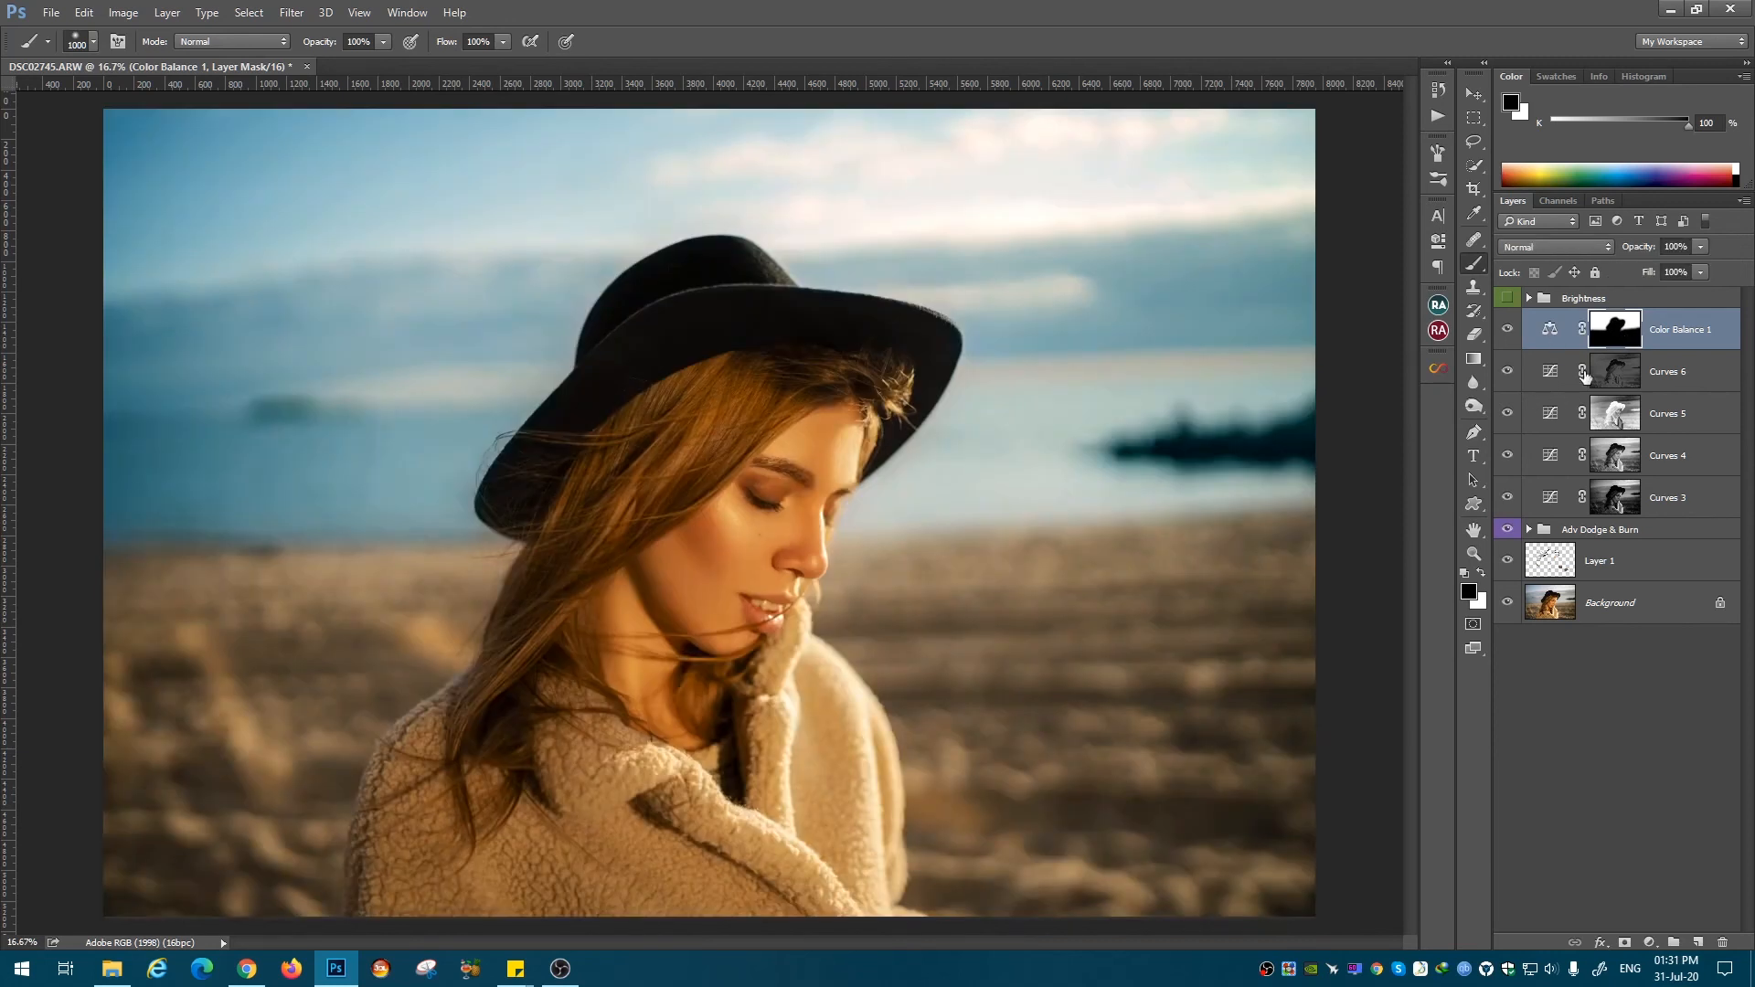
Step: Set the Color Balance layer's blend mode to Color and compare its effect on and off
left_click(1507, 330)
left_click(1555, 247)
left_click(1524, 589)
left_click(1505, 333)
left_click(1505, 335)
left_click(1507, 329)
left_click(1507, 329)
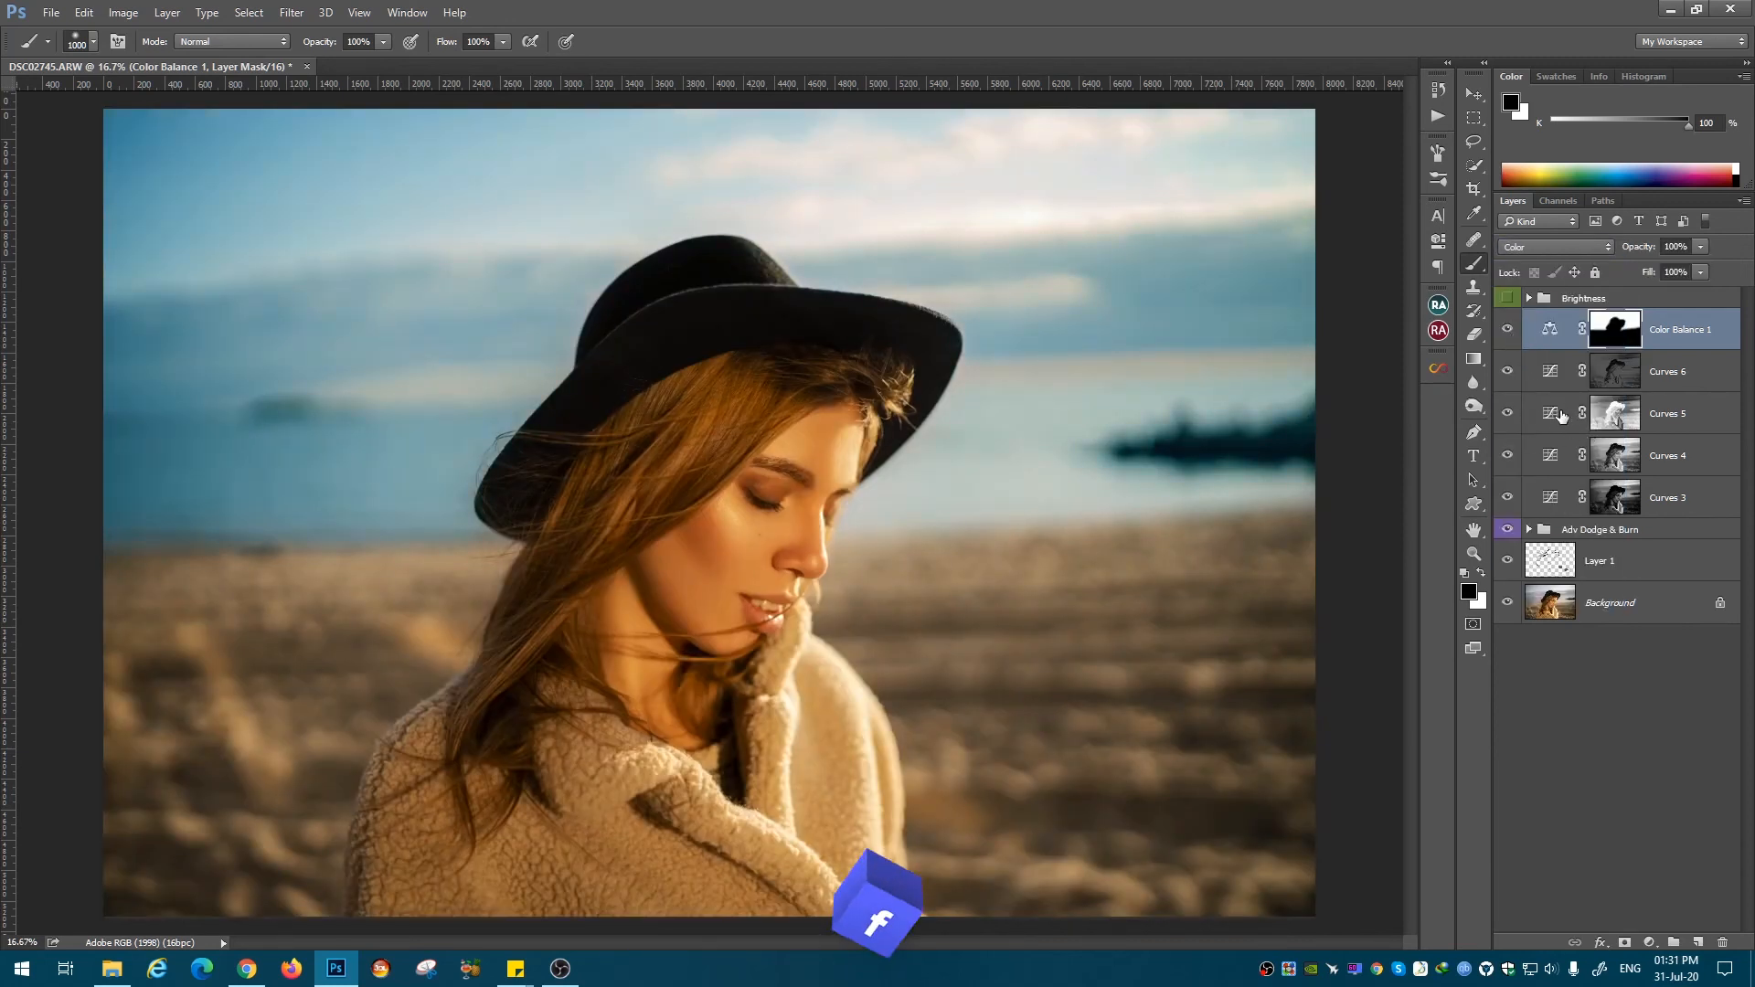
left_click(1554, 373)
left_click(1507, 329)
left_click(1558, 201)
left_click(1532, 225, "ctrl")
left_click(1532, 225, "ctrl+alt+shift")
left_click(1533, 227, "ctrl+alt+shift")
left_click(1513, 201)
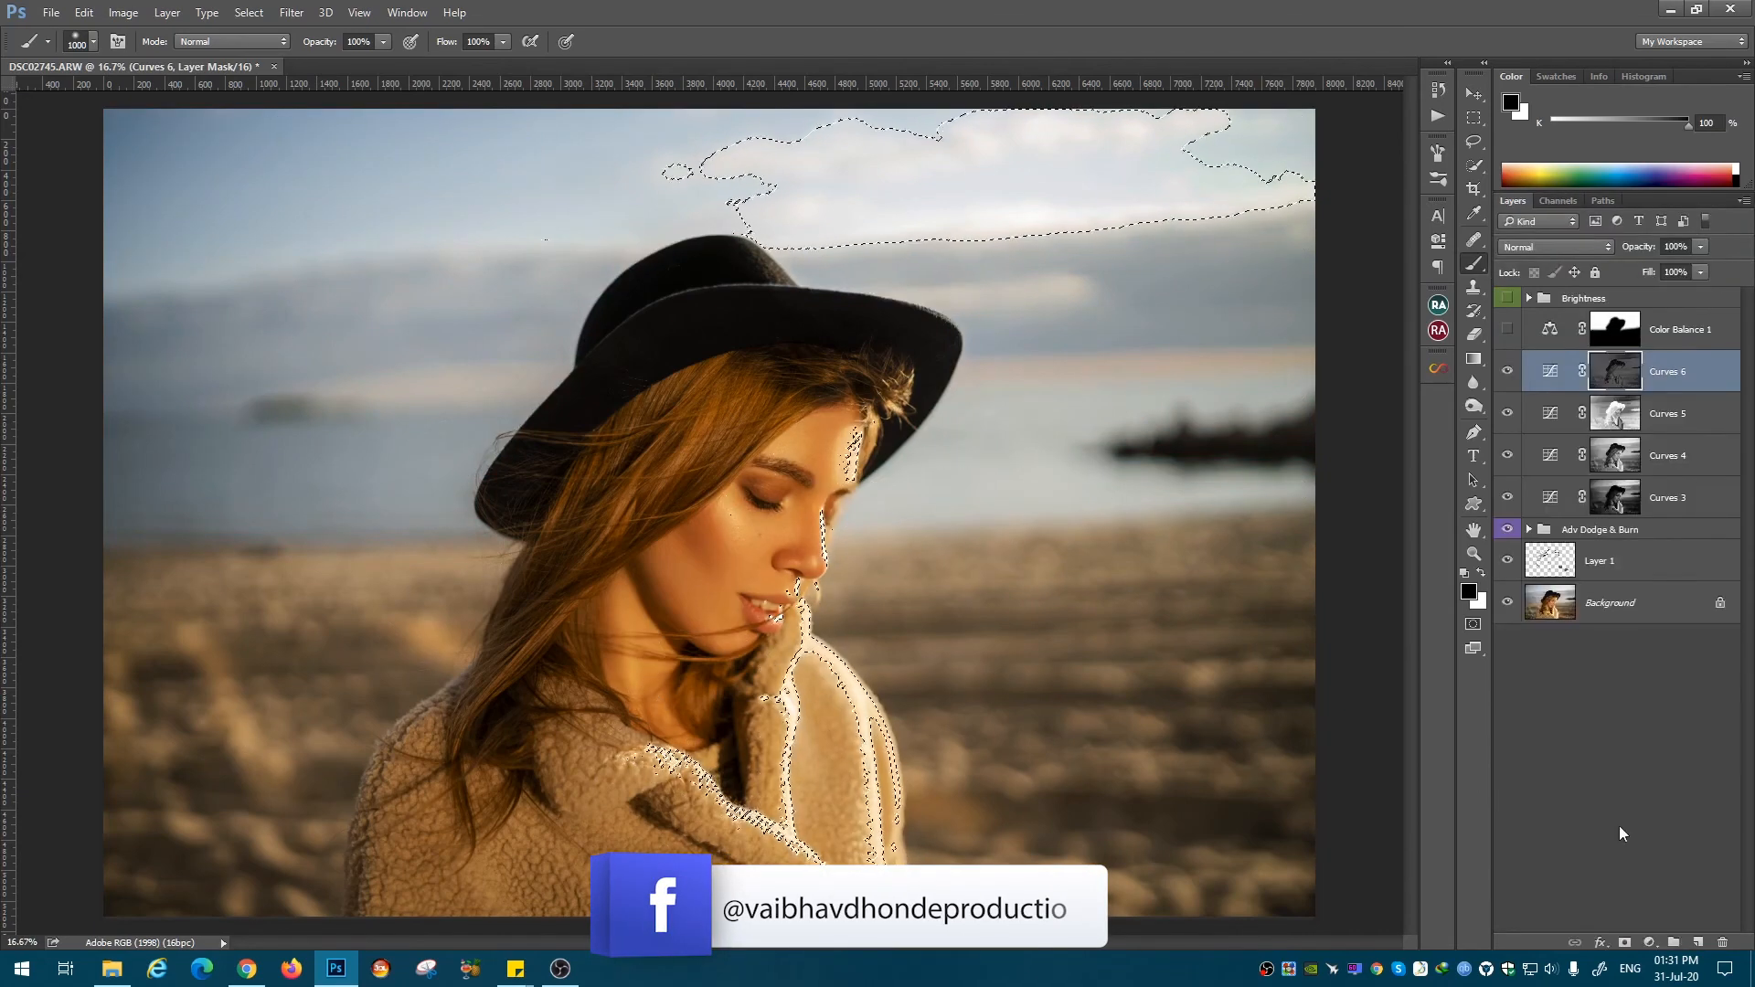
left_click(1649, 943)
left_click(1623, 656)
left_click_drag(1287, 402, 1296, 423)
scroll(1005, 137, "up", 2)
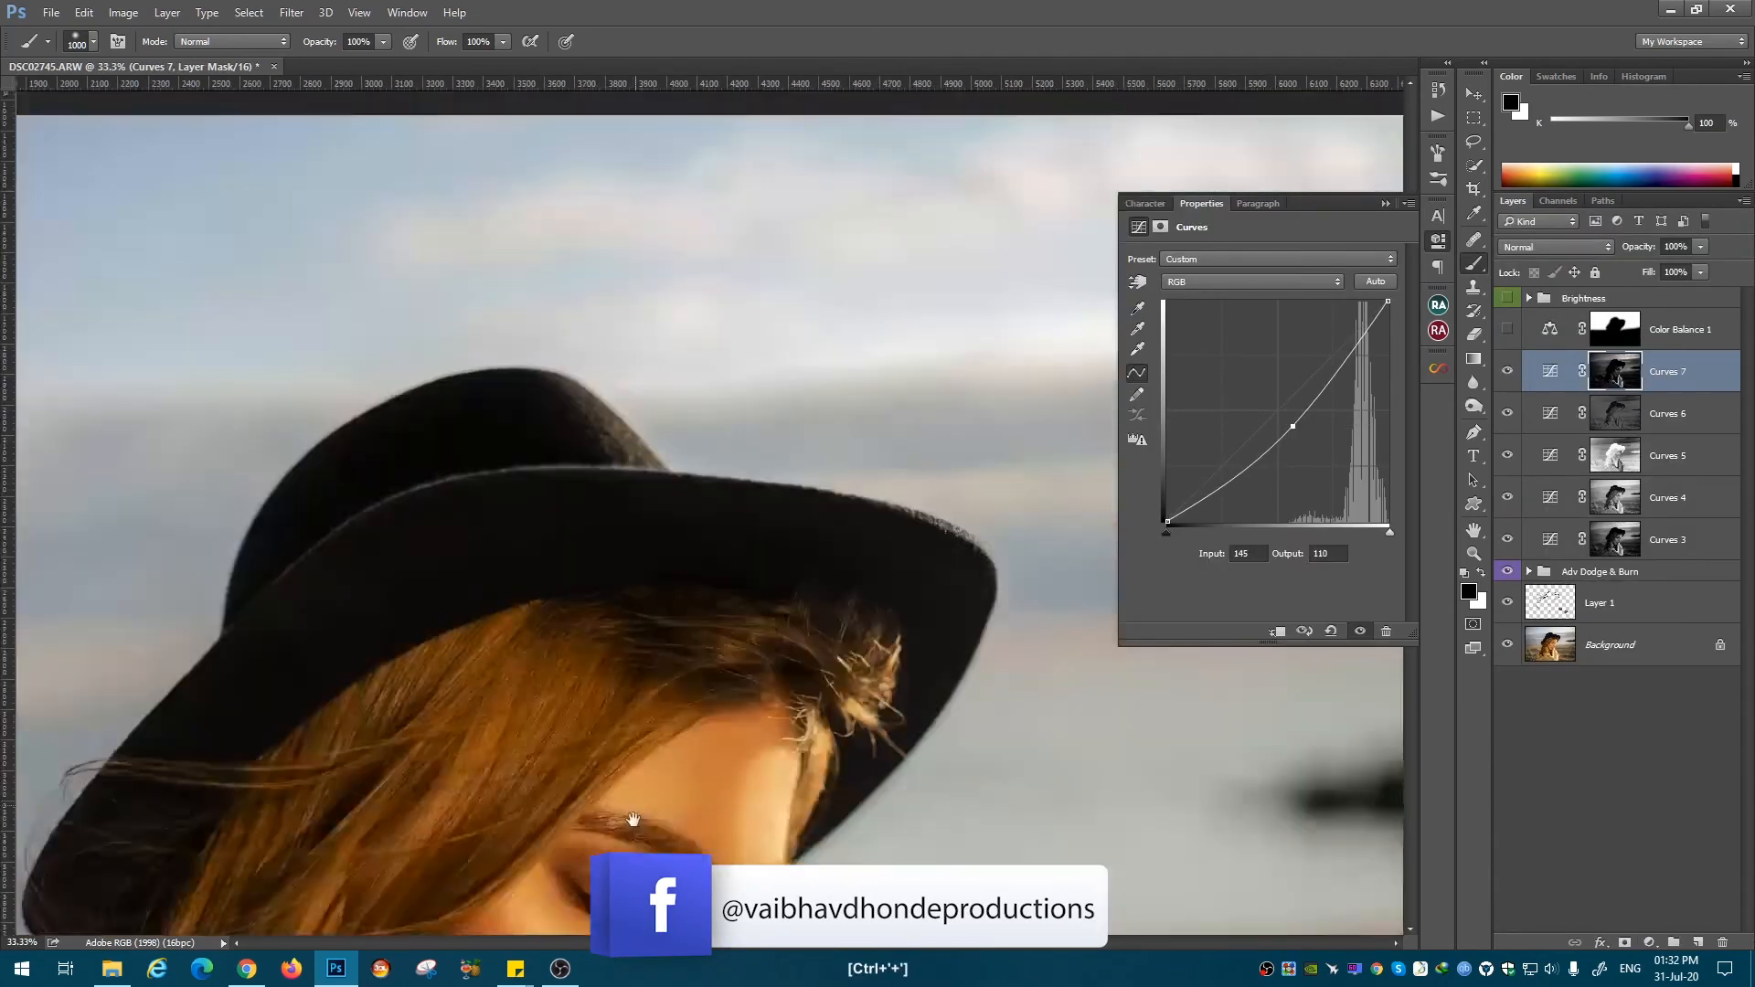
left_click(1507, 370)
key("ctrl+minus")
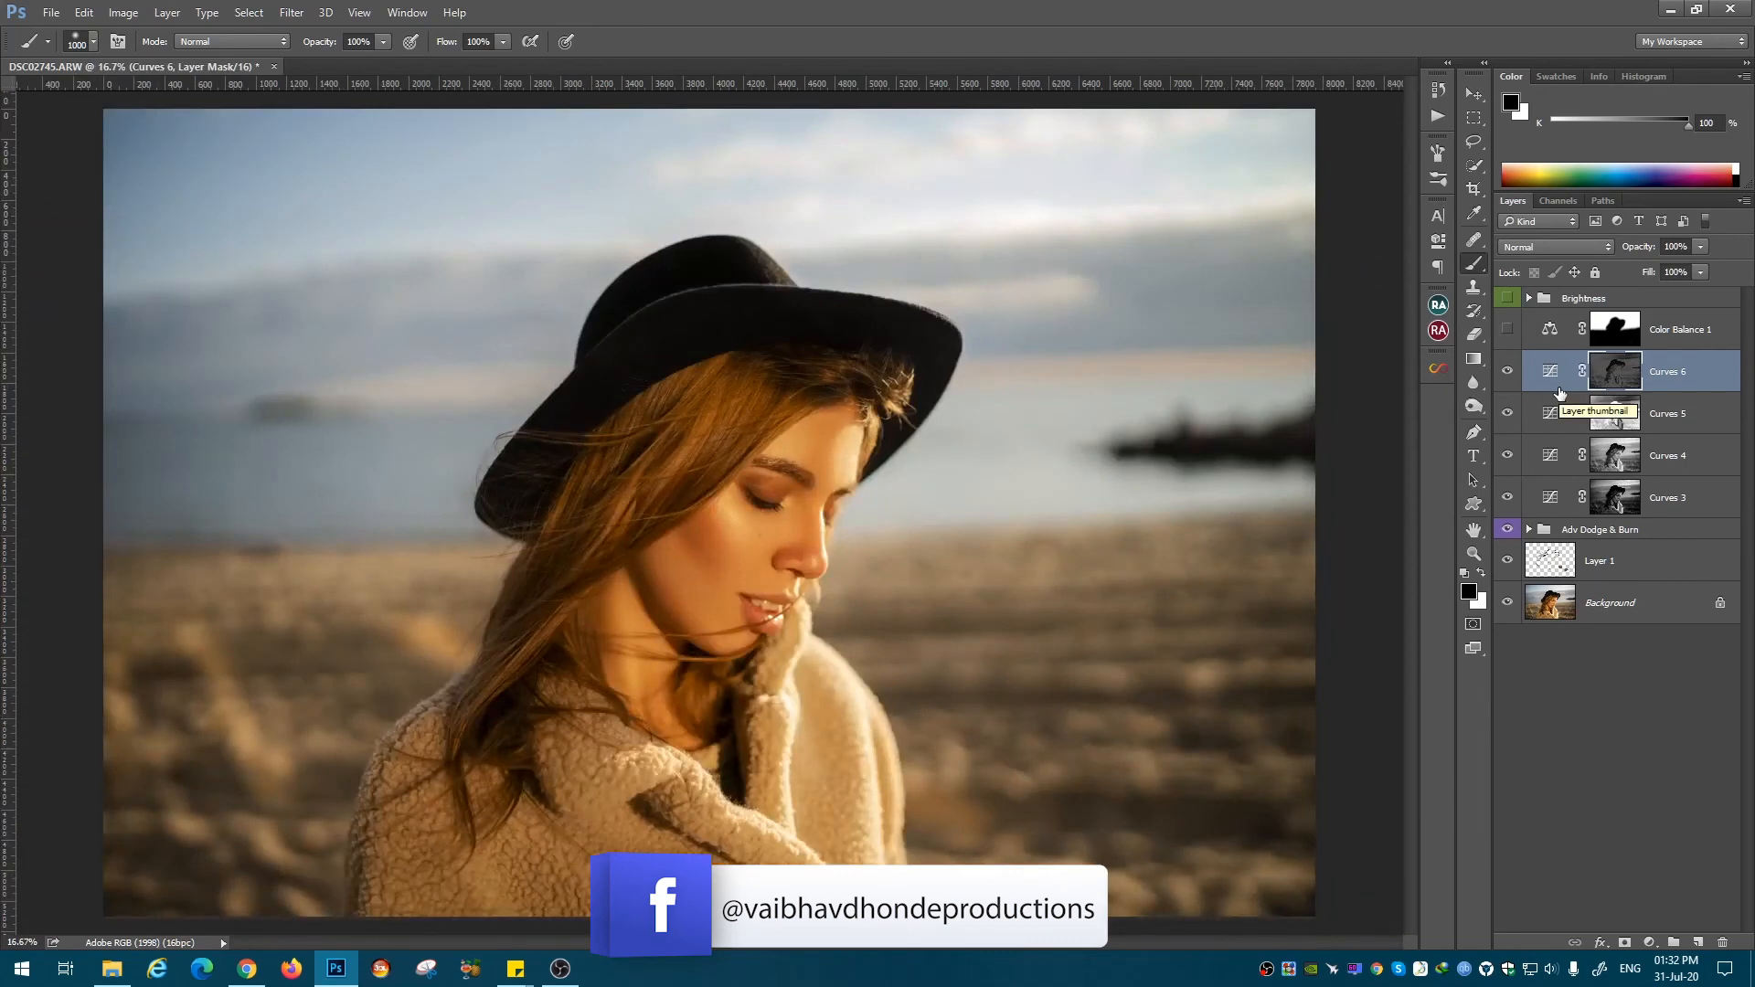
key("Delete")
left_click(1508, 330)
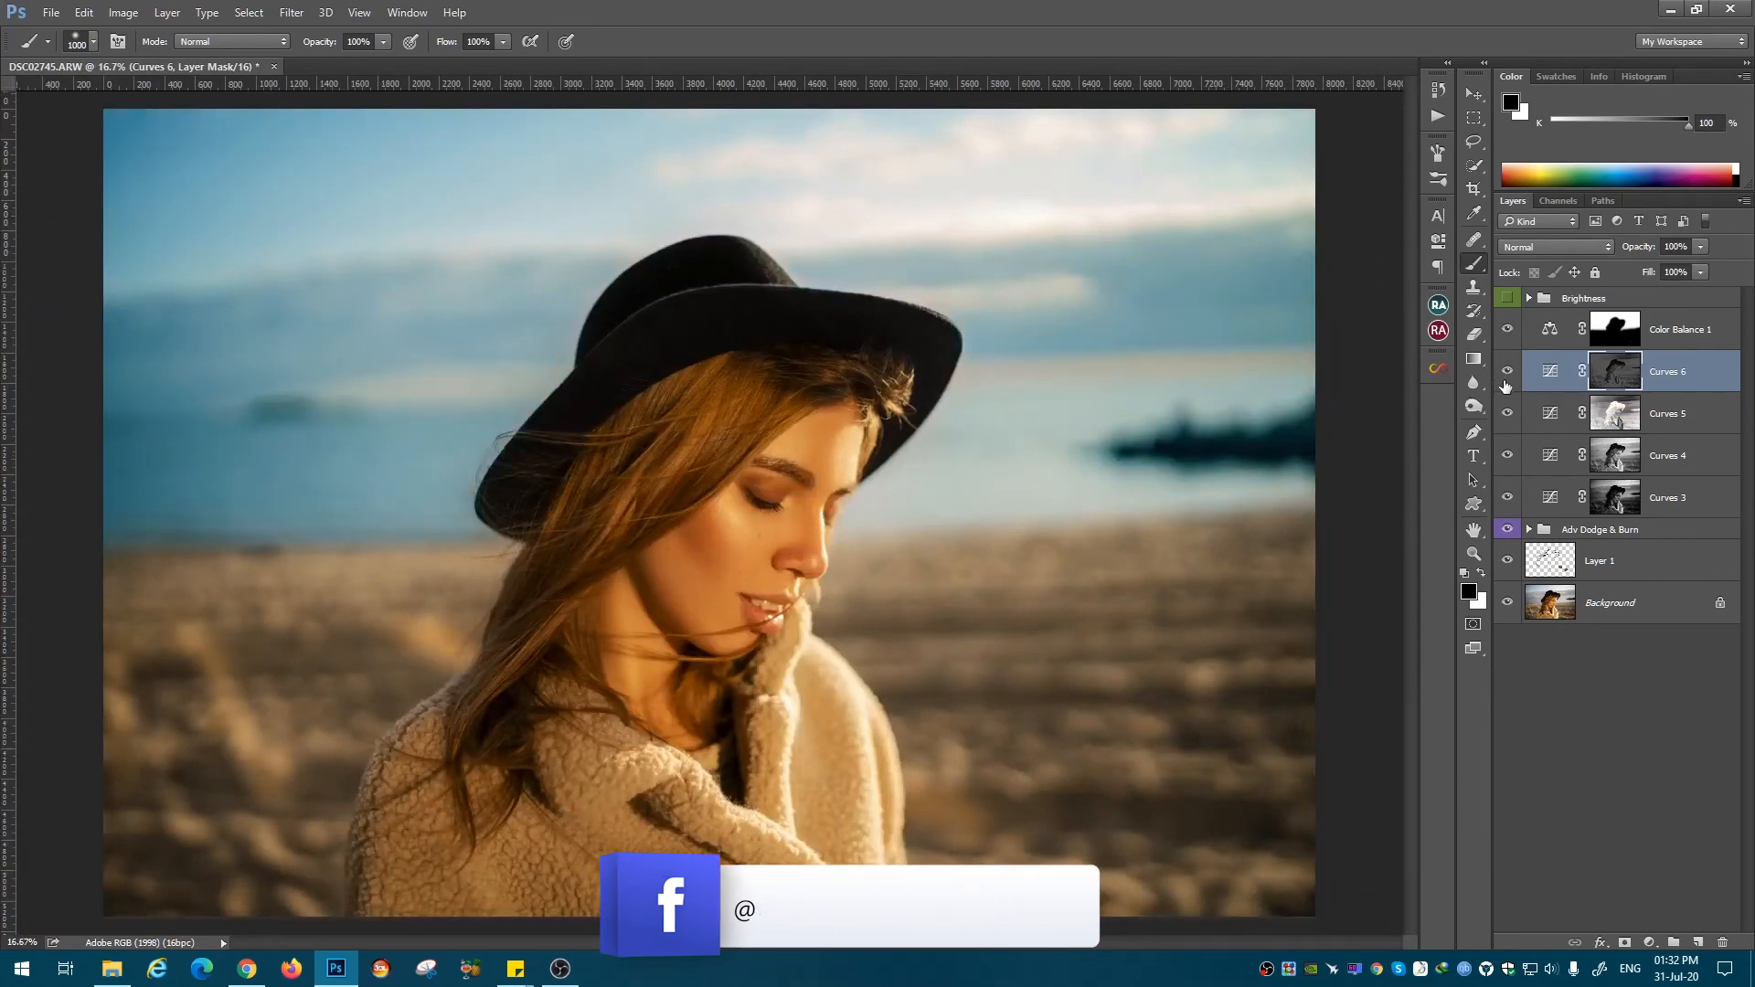
Step: Add a Selective Color adjustment above the Color Balance layer
key("ctrl+plus")
key("ctrl+plus")
left_click(1618, 330)
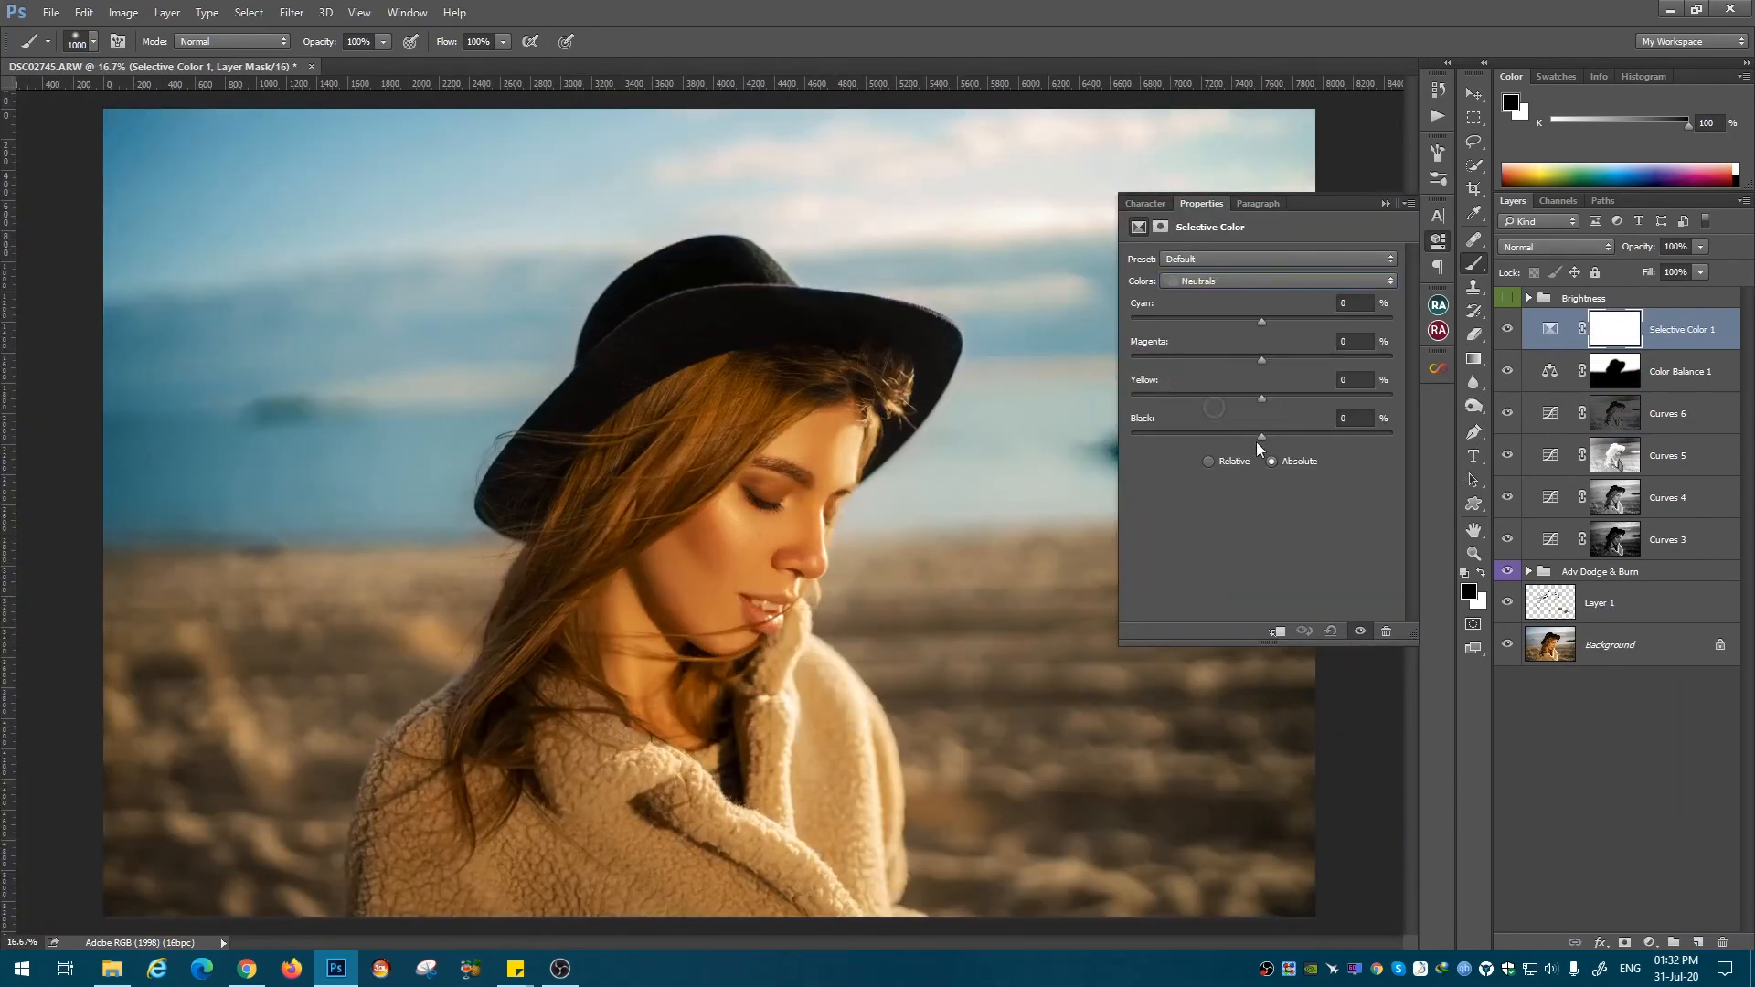
left_click_drag(1261, 437, 1248, 437)
mouse_move(1261, 322)
left_mouse_down()
mouse_move(1290, 339)
mouse_move(1240, 335)
mouse_move(1281, 334)
left_mouse_up()
left_click(1254, 282)
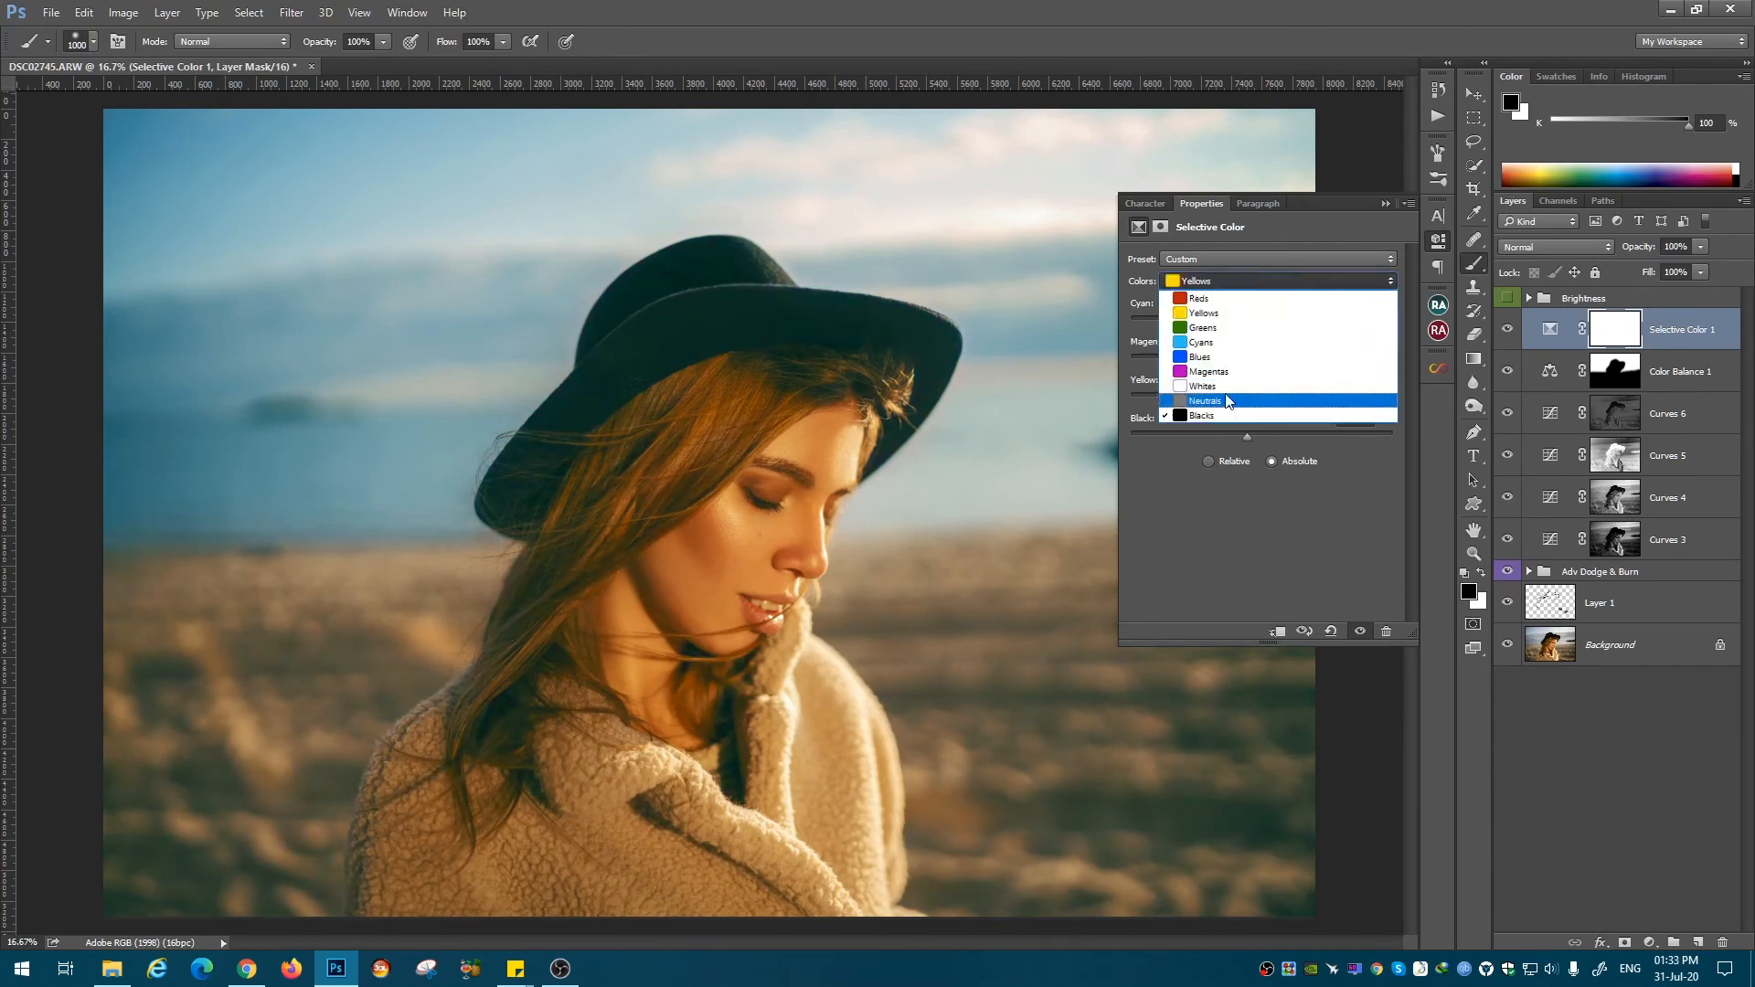
left_click(1226, 399)
mouse_move(1261, 439)
left_mouse_down()
mouse_move(1265, 362)
mouse_move(1257, 446)
left_mouse_up()
left_click(1265, 282)
left_click(1245, 385)
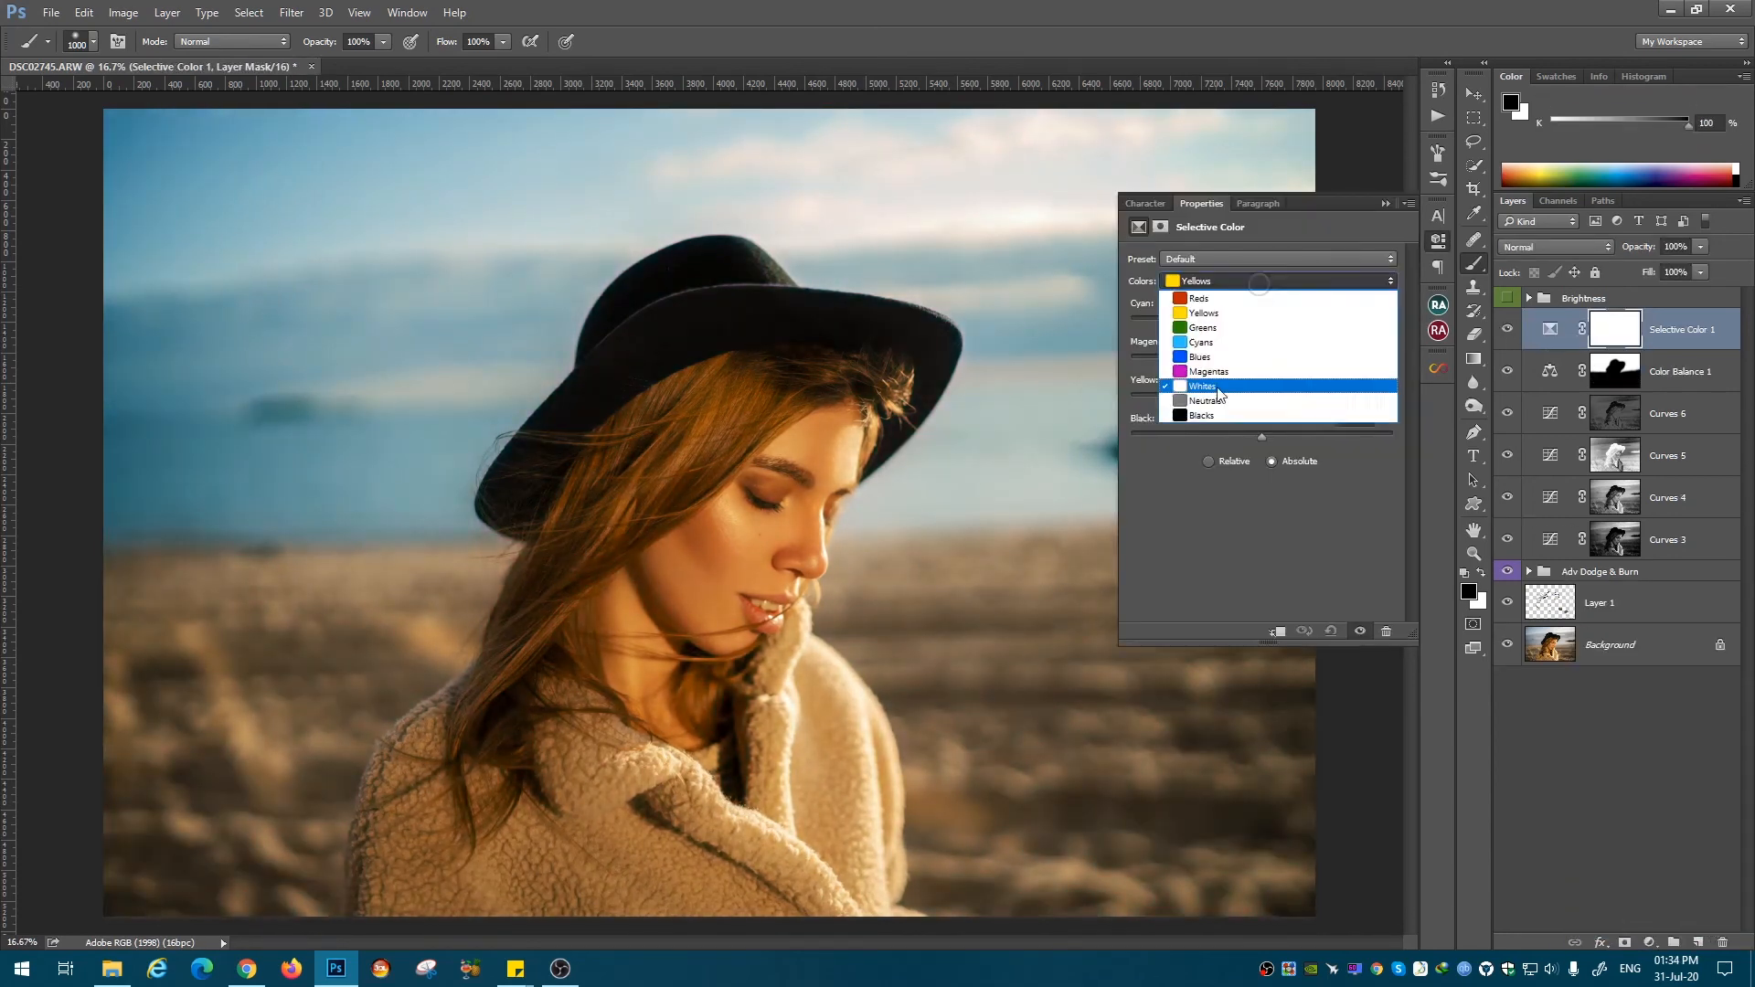
Step: Adjust black and magenta in the Selective Color Blacks range, and fine-tune the Neutrals with black and magenta at 0
left_click(1216, 416)
left_click_drag(1261, 438, 1271, 362)
left_click(1245, 282)
left_click(1229, 400)
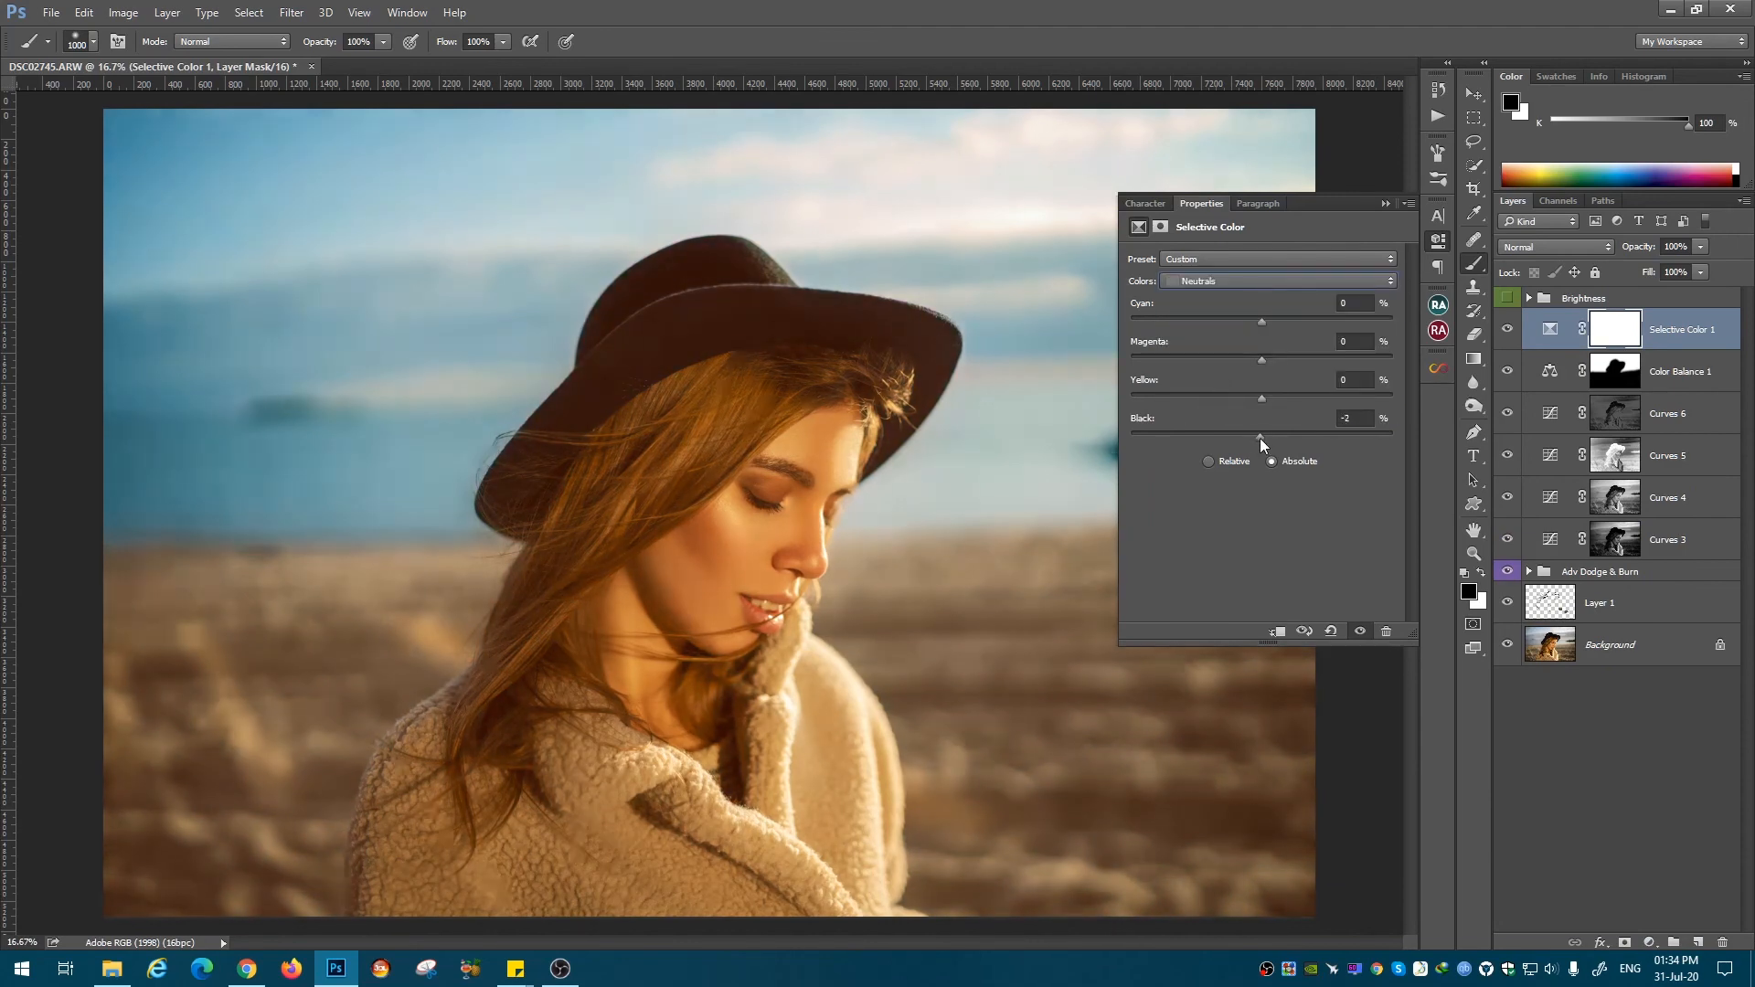
left_click_drag(1262, 438, 1265, 439)
type("0")
left_click_drag(1261, 362, 1268, 363)
type("0")
left_click_drag(1261, 325, 1258, 327)
Step: Try adjusting black and cyan in the Selective Color Whites range
left_click(1248, 282)
left_click(1230, 385)
left_click_drag(1262, 438, 1244, 439)
type("0")
left_click_drag(1263, 323, 1271, 323)
left_click(1348, 303)
type("0")
Step: Set the Selective Color Magentas range to -100% magenta and -16% yellow
key("Tab")
key("shift+Tab")
key("Down")
key("Down")
key("Down")
key("Down")
key("Down")
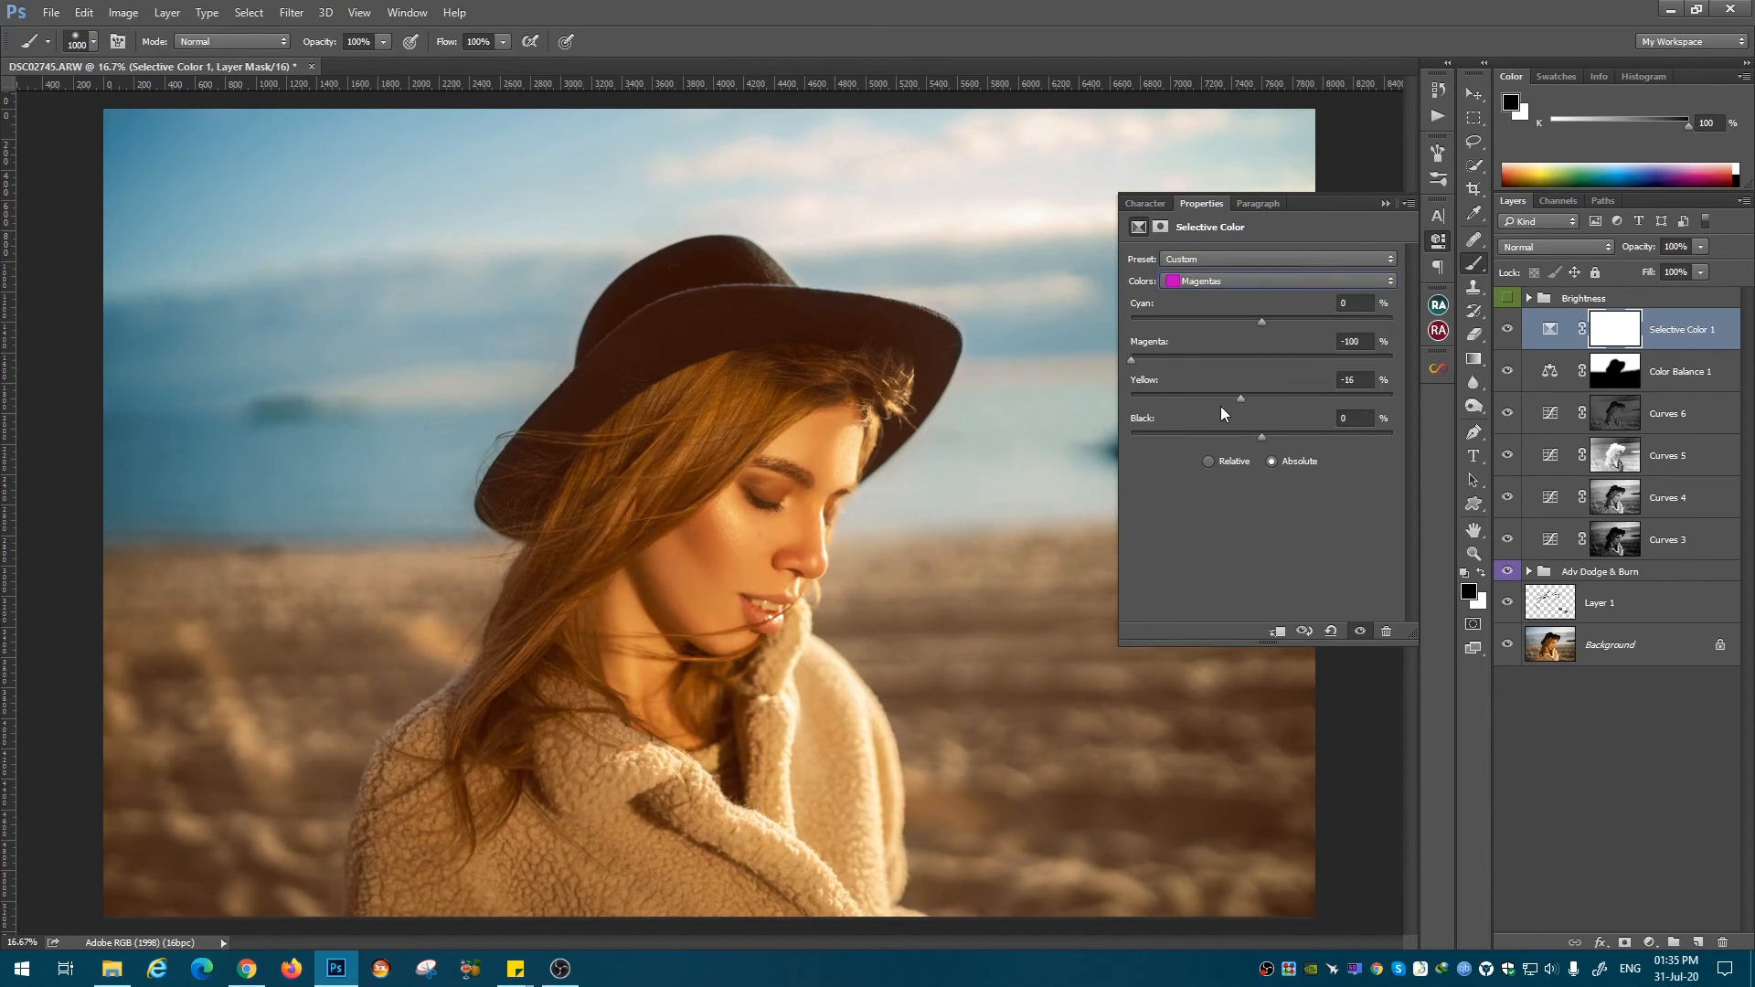
Step: Compare the color-graded image with the Background layer alone by toggling the visibility of all other layers
key("ctrl+minus")
key("ctrl+plus")
left_click(1507, 645, "alt")
left_click(1507, 645, "alt")
left_click(1507, 645, "alt")
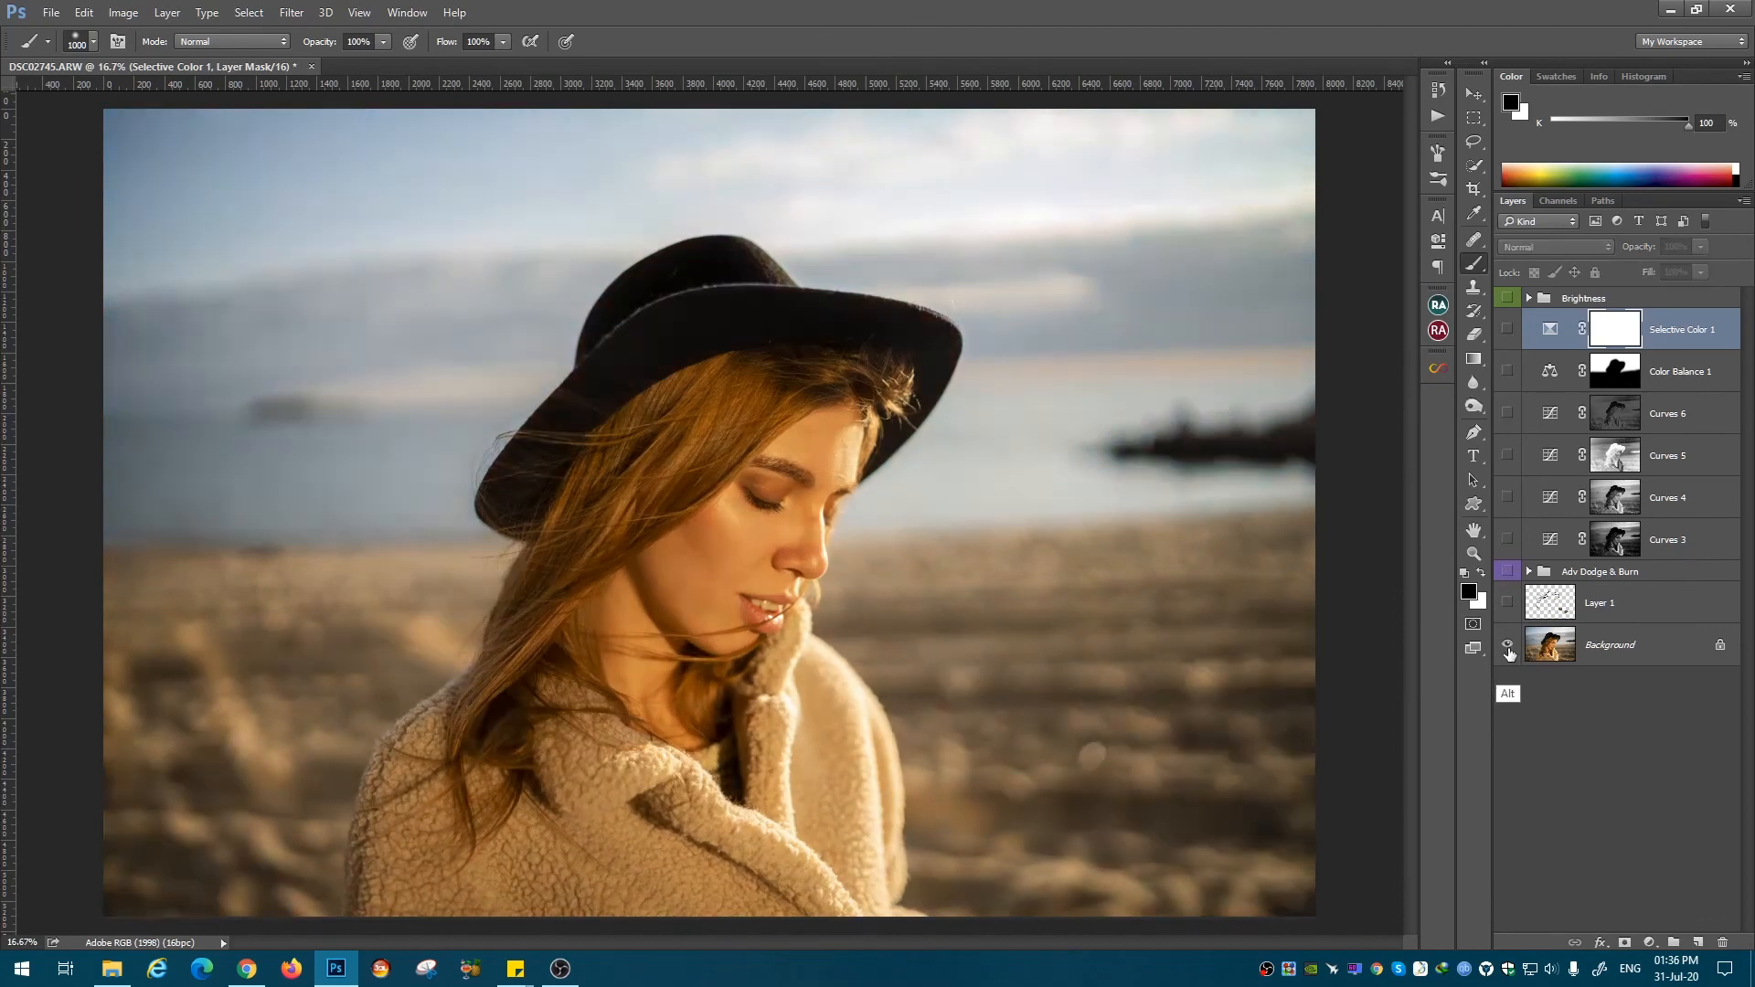
left_click(1507, 645, "alt")
Step: Group the layers from Selective Color 1 down to Curves 3 and name the group CG
left_click(1645, 539, "shift")
key("ctrl+g")
double_click(1580, 319)
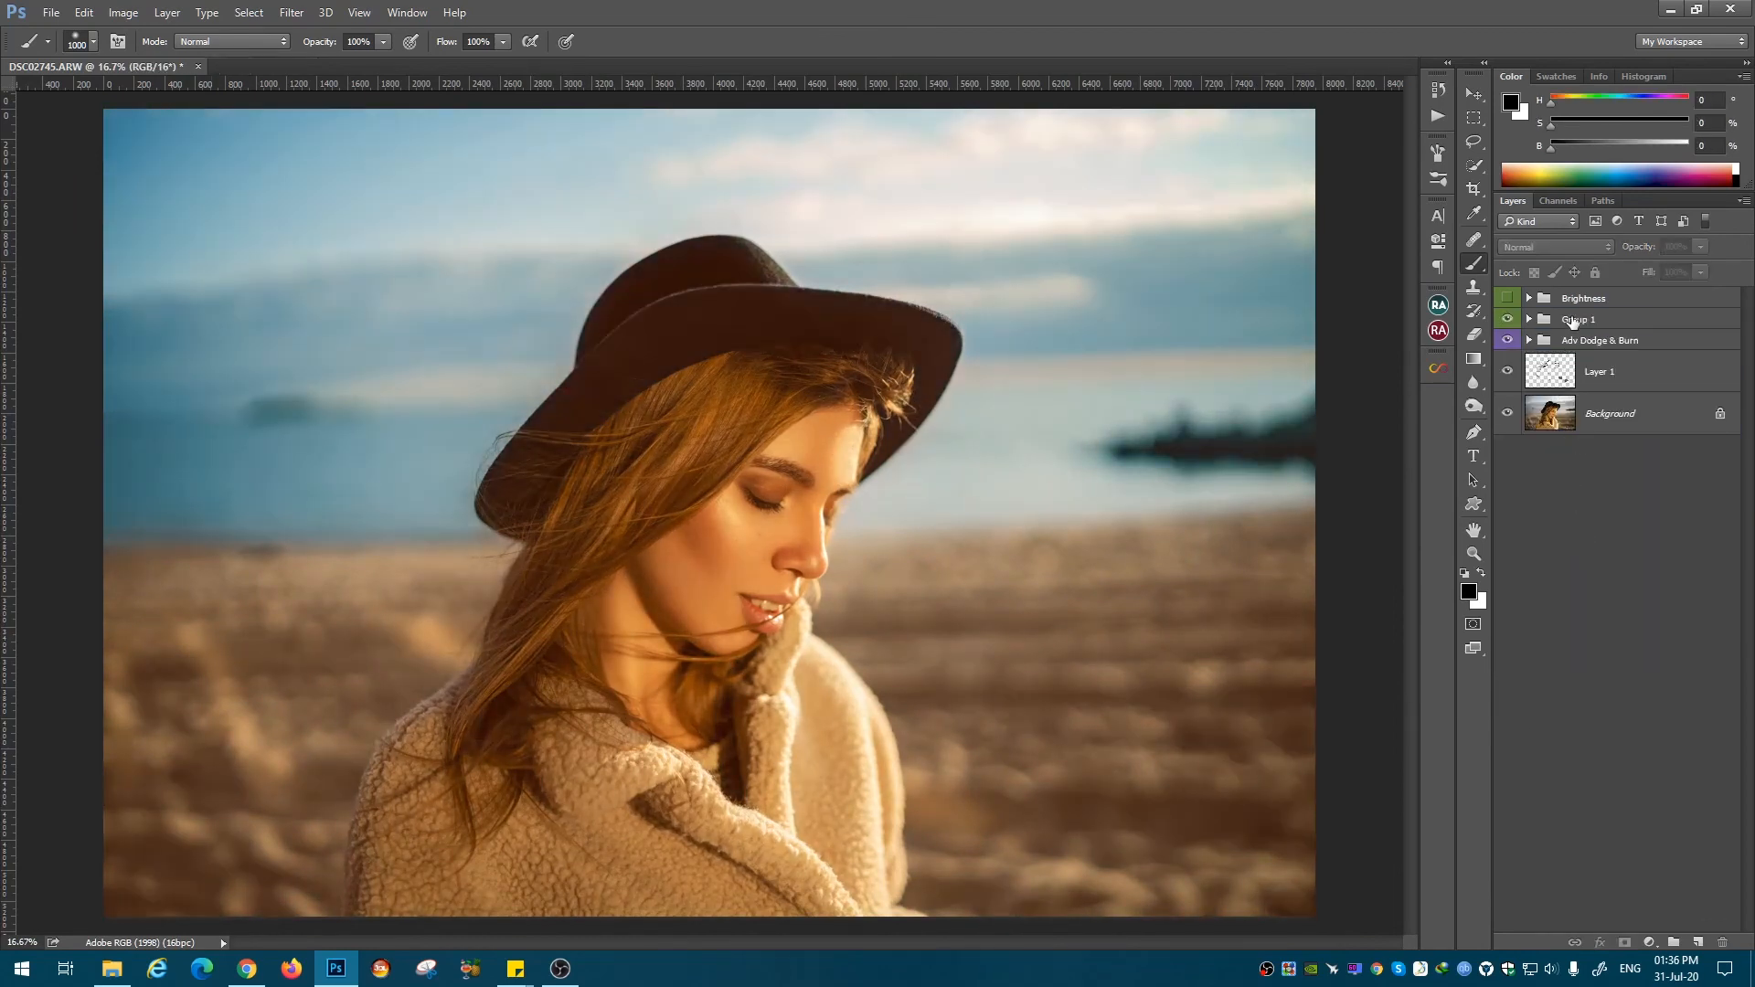
type("CG")
key("Return")
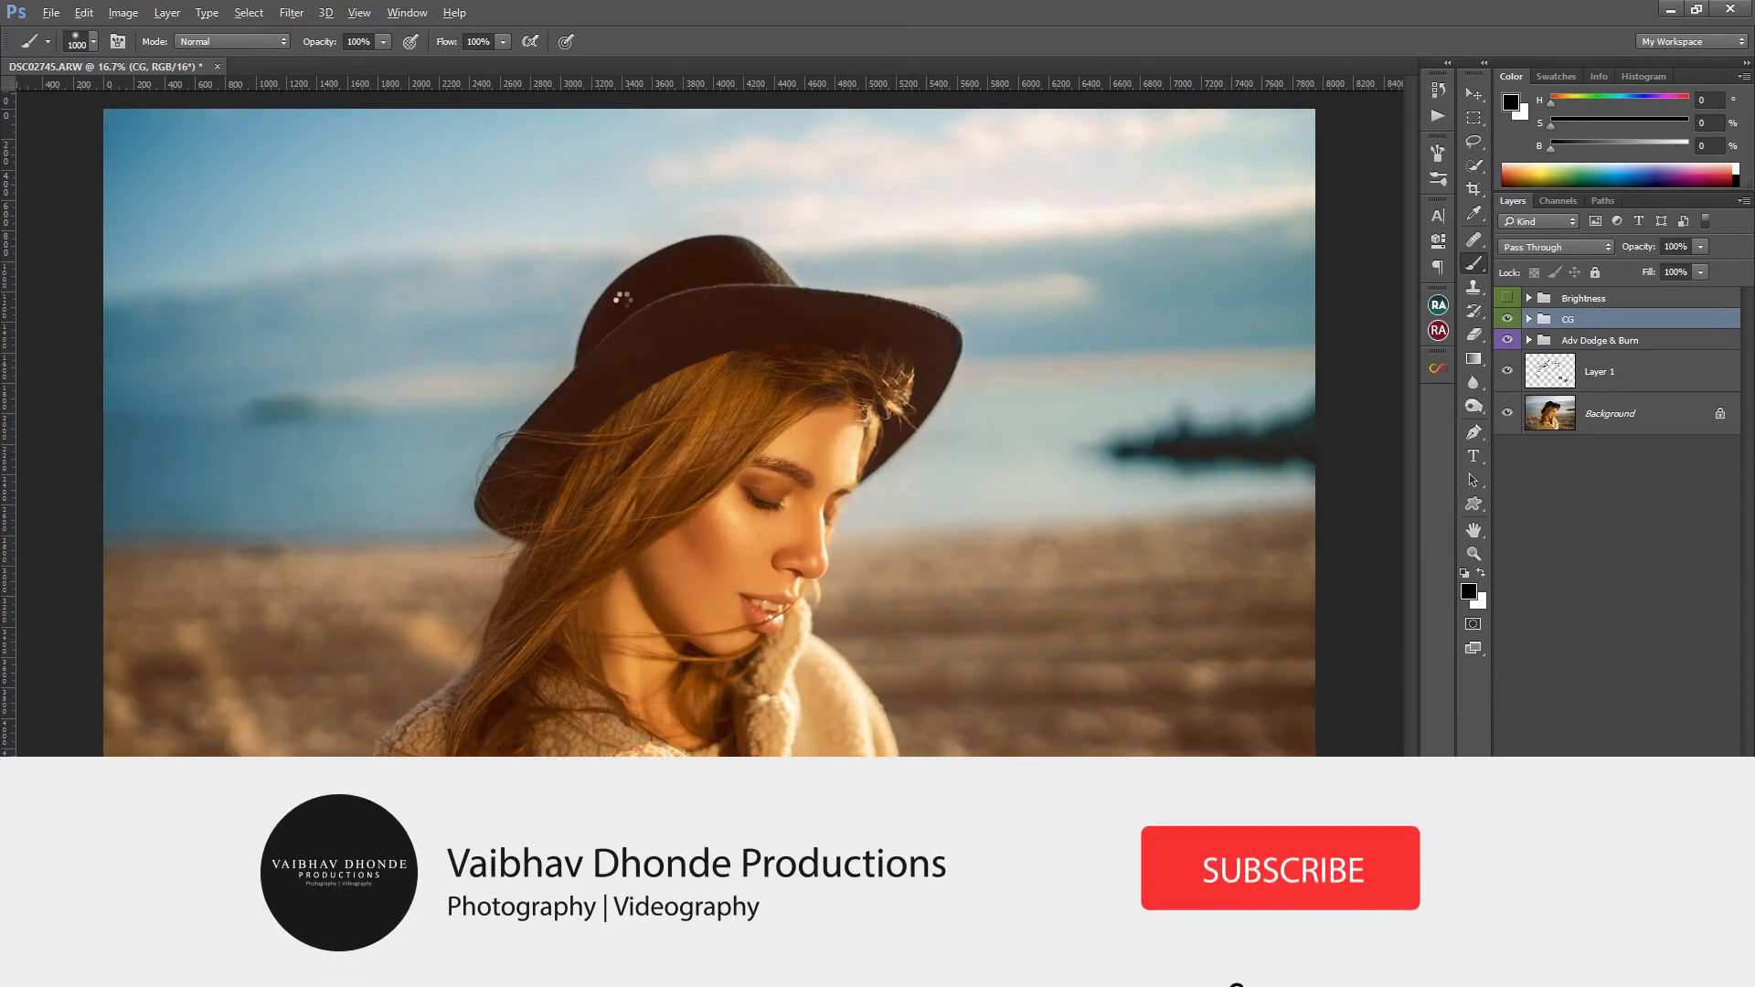
Step: Stamp all visible layers into a new layer above the CG group and open Unsharp Mask for it
key("ctrl+shift+alt+e")
left_click(291, 13)
left_click(566, 429)
left_click(713, 500, "ctrl")
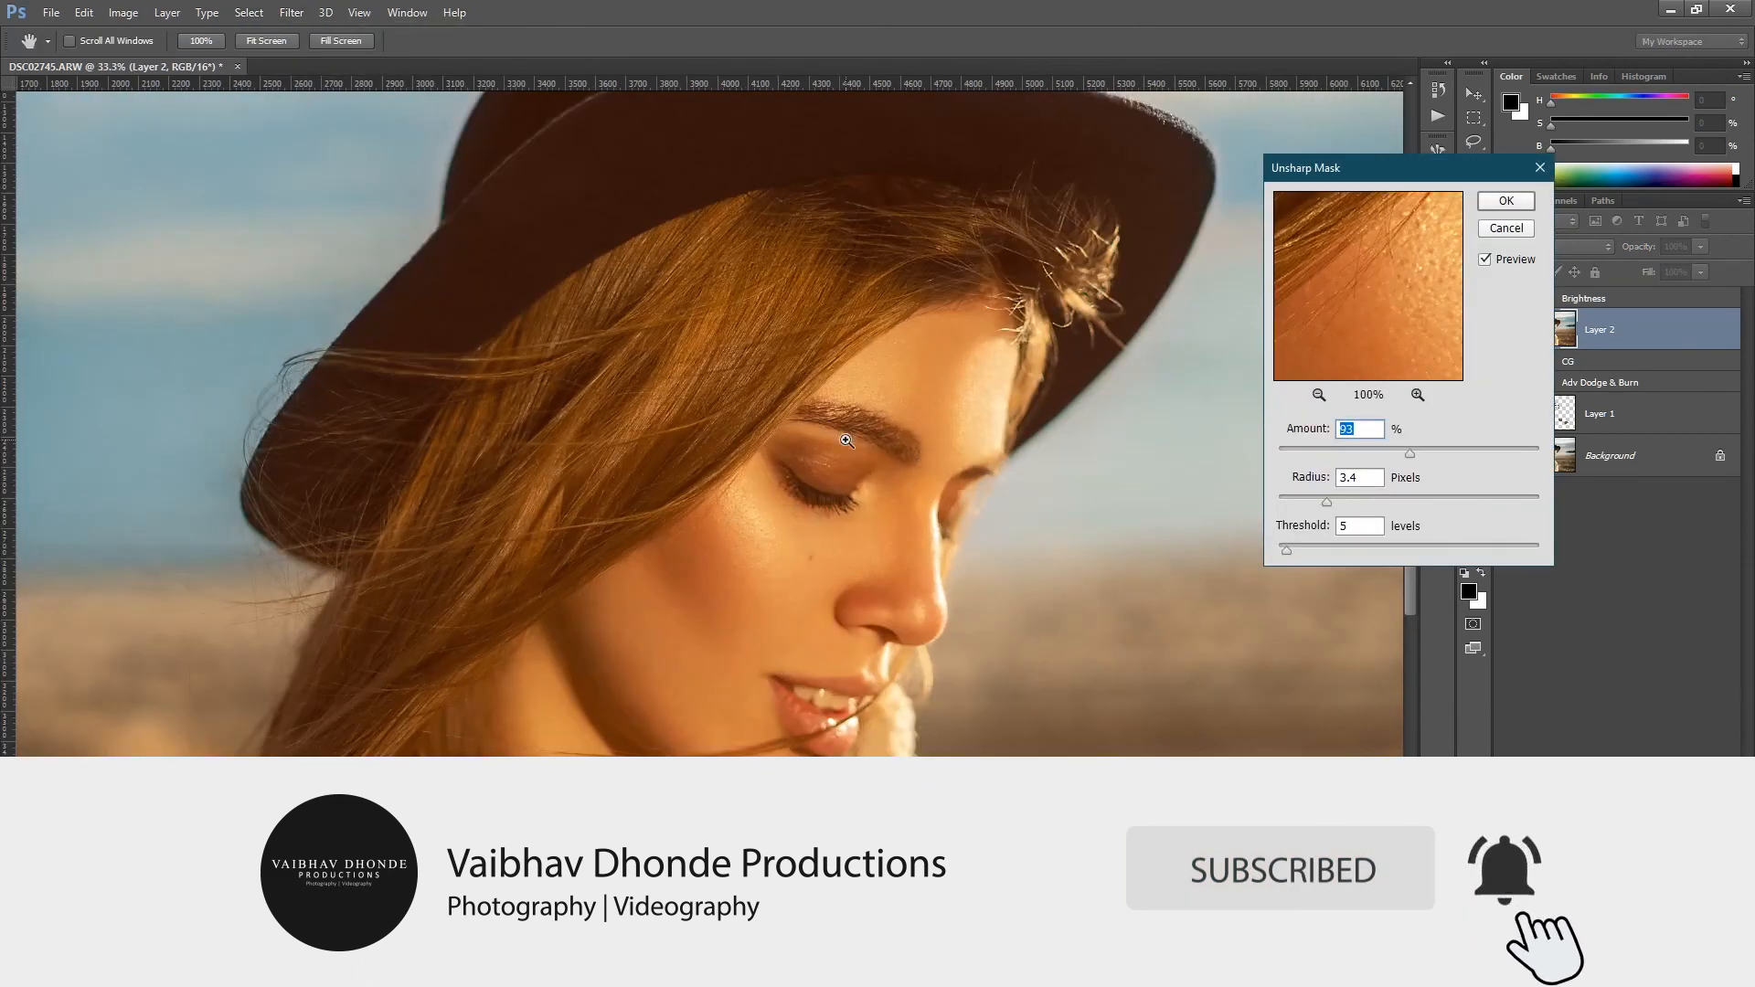
Step: Sharpen the stamped layer with Unsharp Mask at a threshold of 3 levels, adjusting the amount and radius by eye
left_click_drag(1287, 551, 1283, 550)
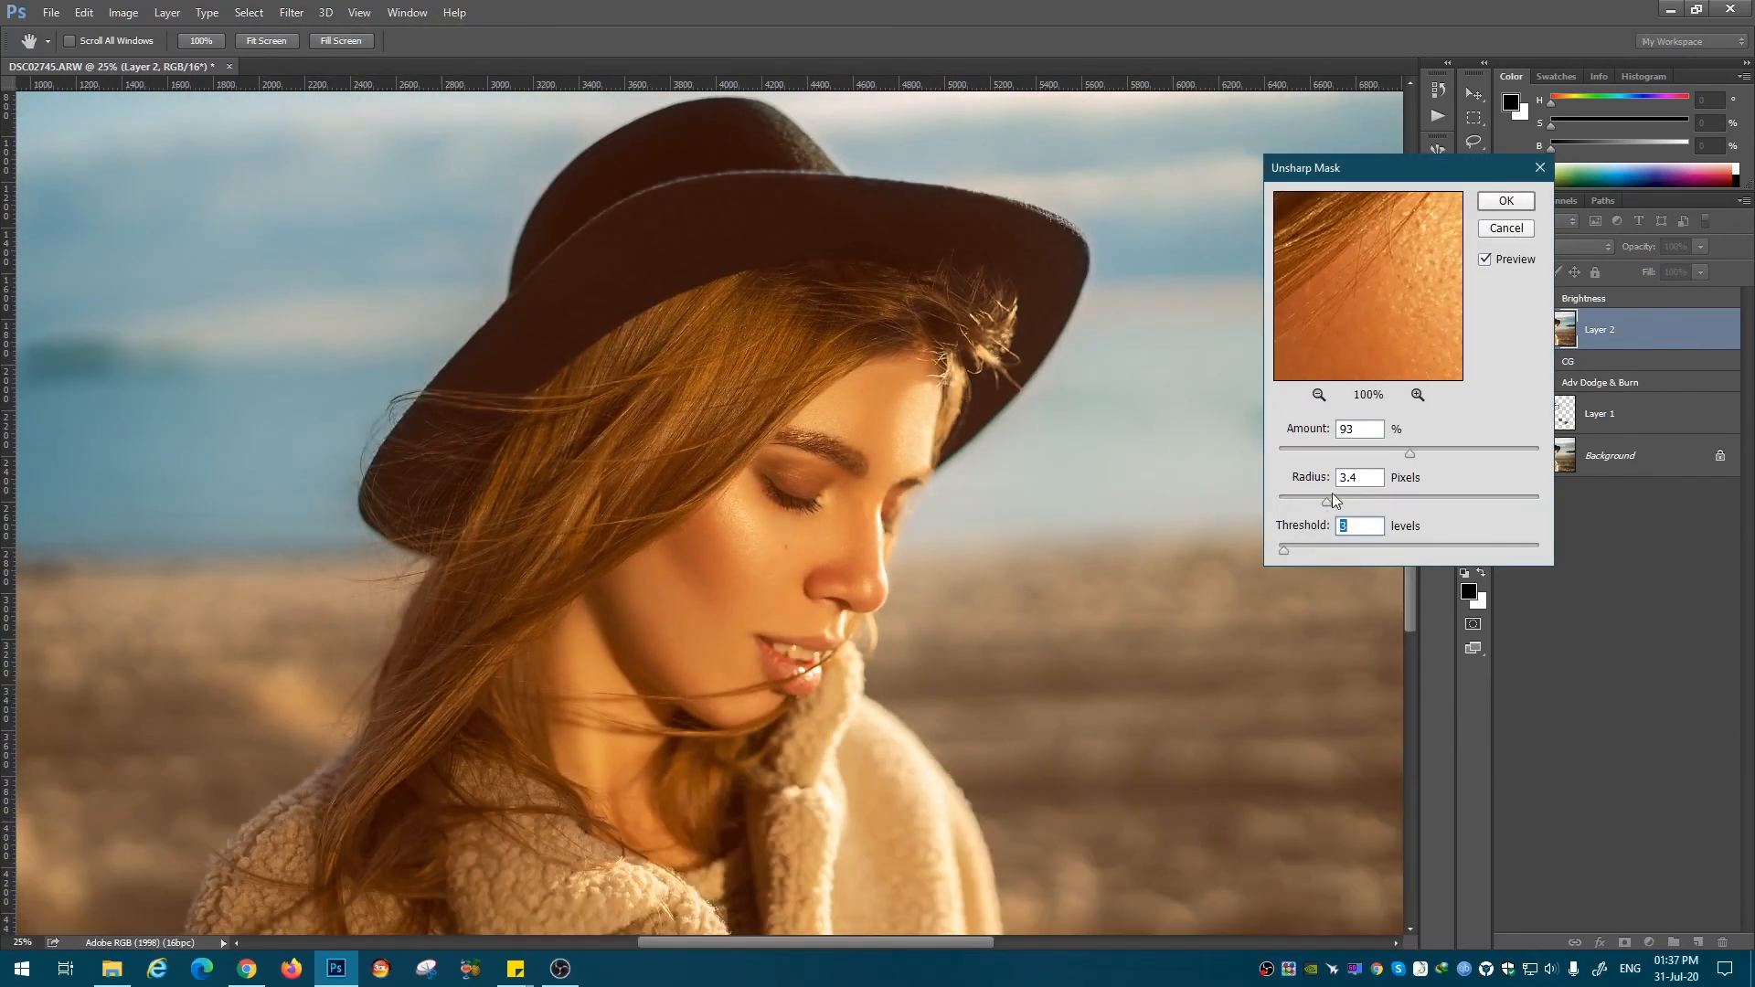
left_click_drag(1410, 453, 1452, 454)
left_click_drag(1326, 501, 1356, 501)
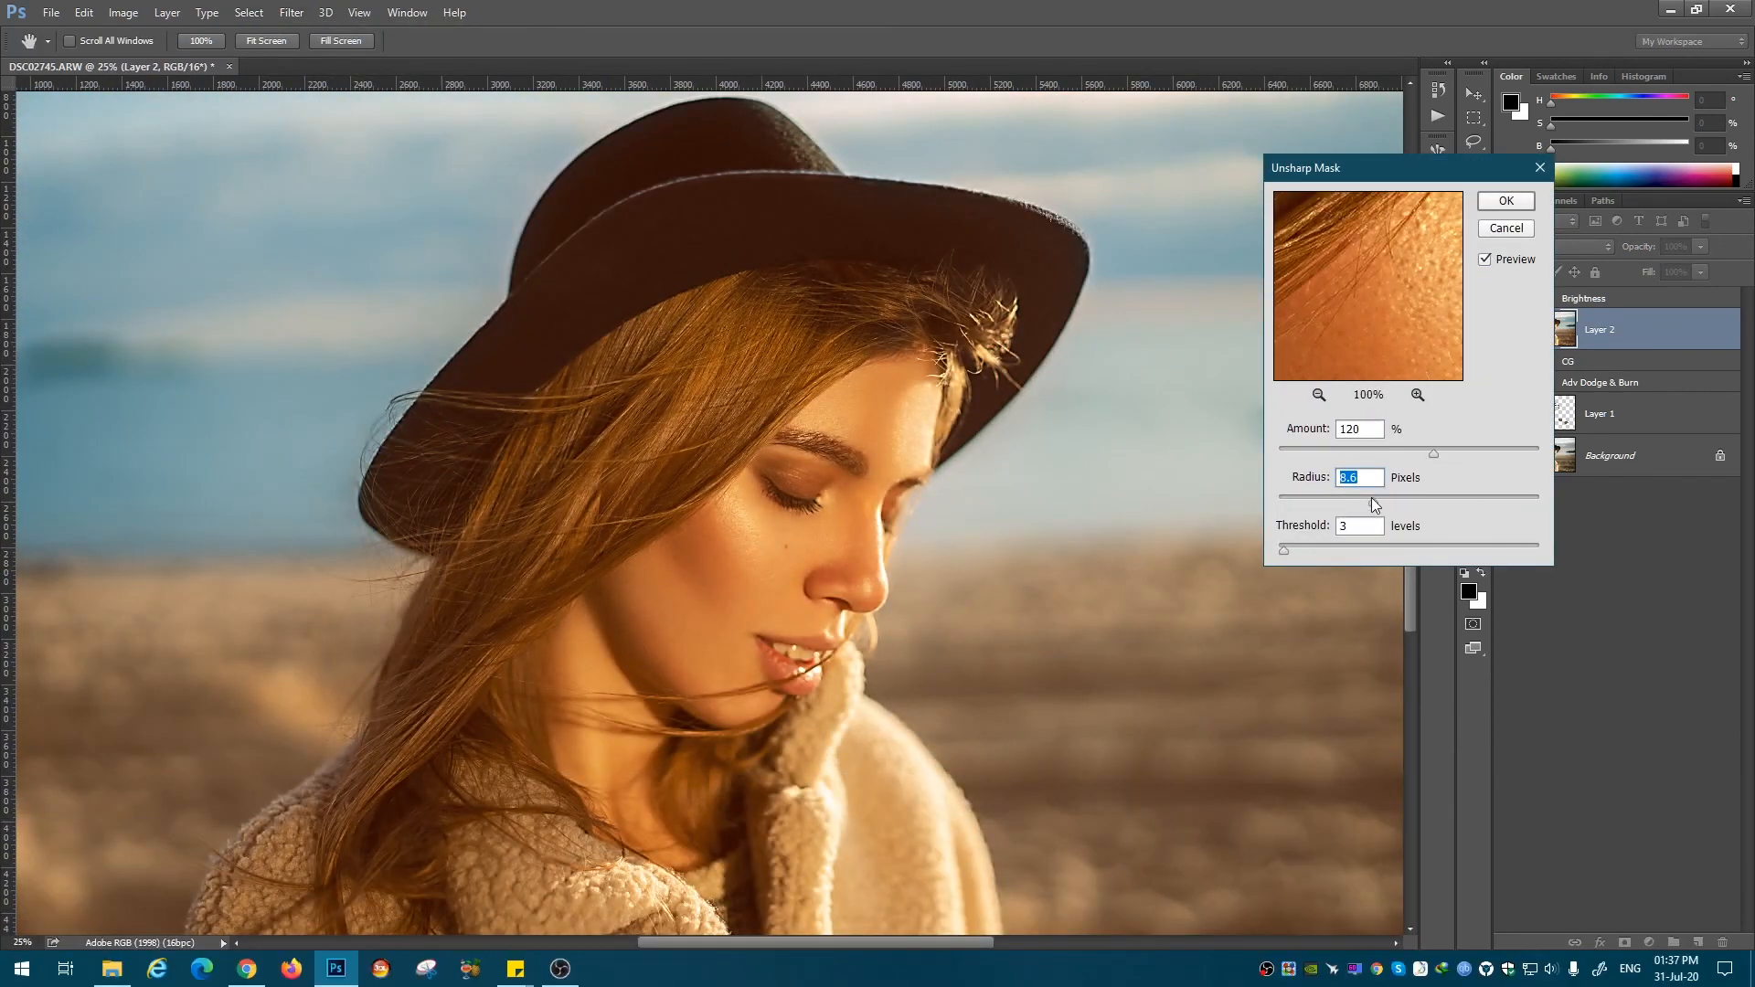
left_click_drag(1452, 453, 1405, 469)
left_click(1357, 501)
key("Return")
key("ctrl+minus")
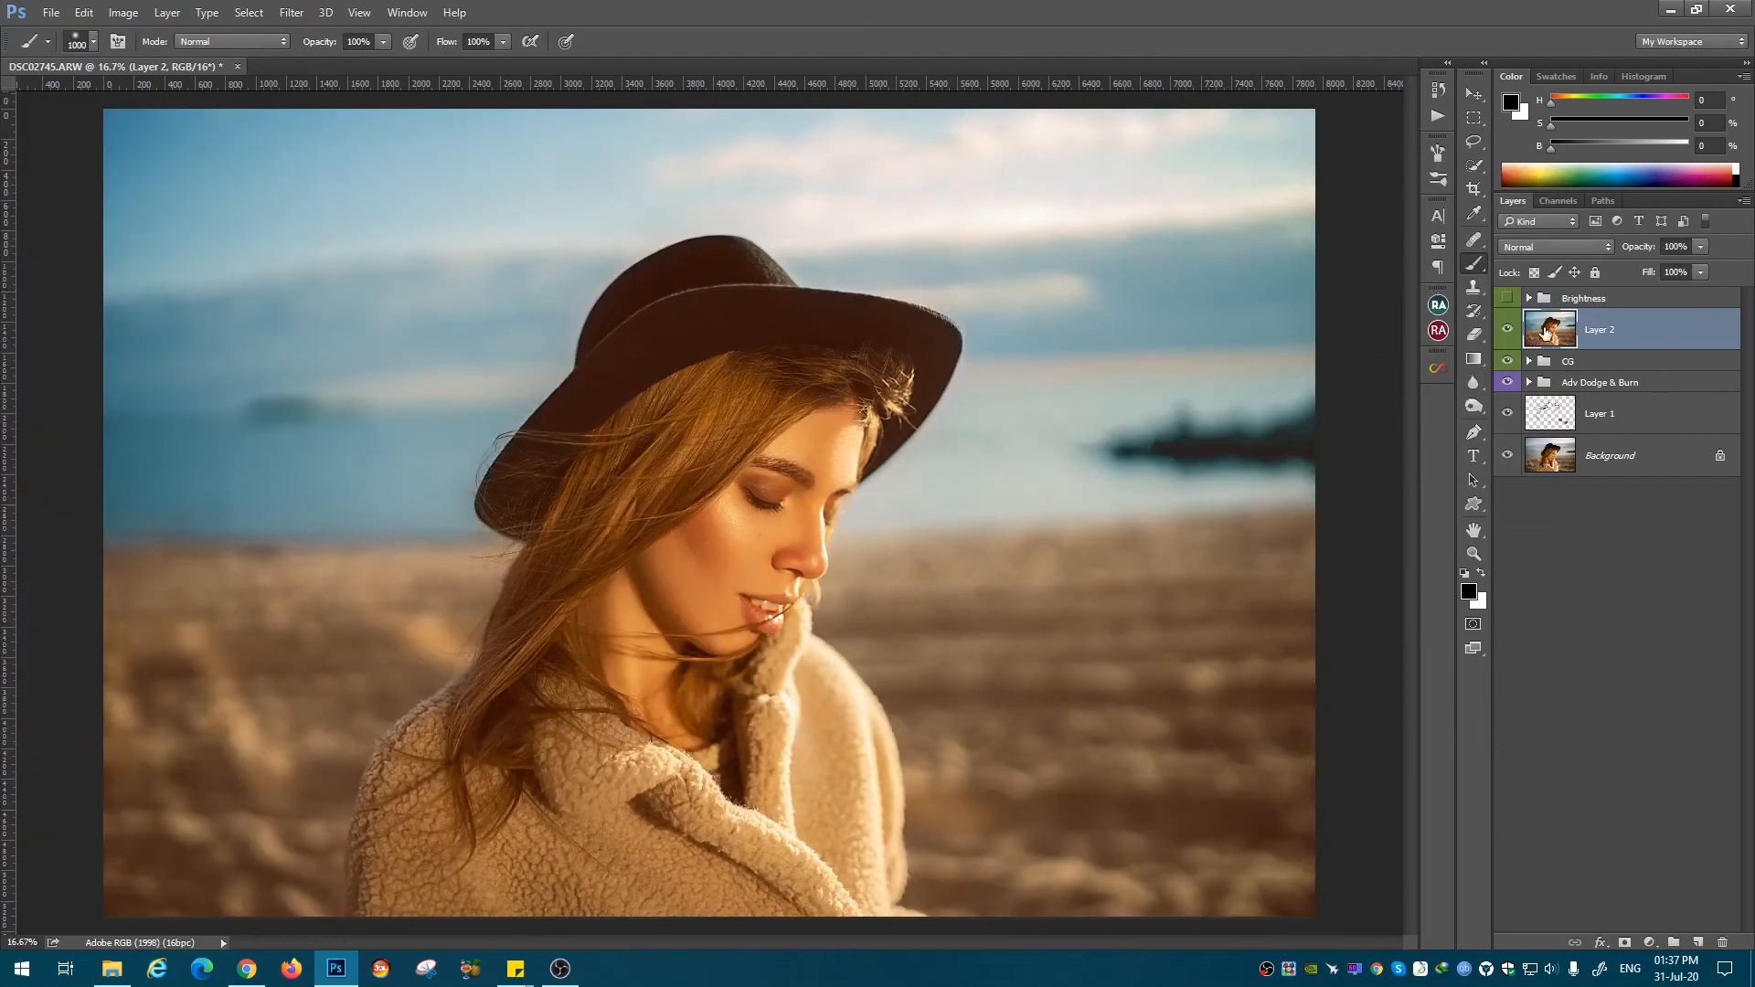
Step: Compare the finished, sharpened retouch with the original Background layer alone
left_click(1509, 456, "alt")
left_click(1509, 457, "alt")
left_click(1533, 460)
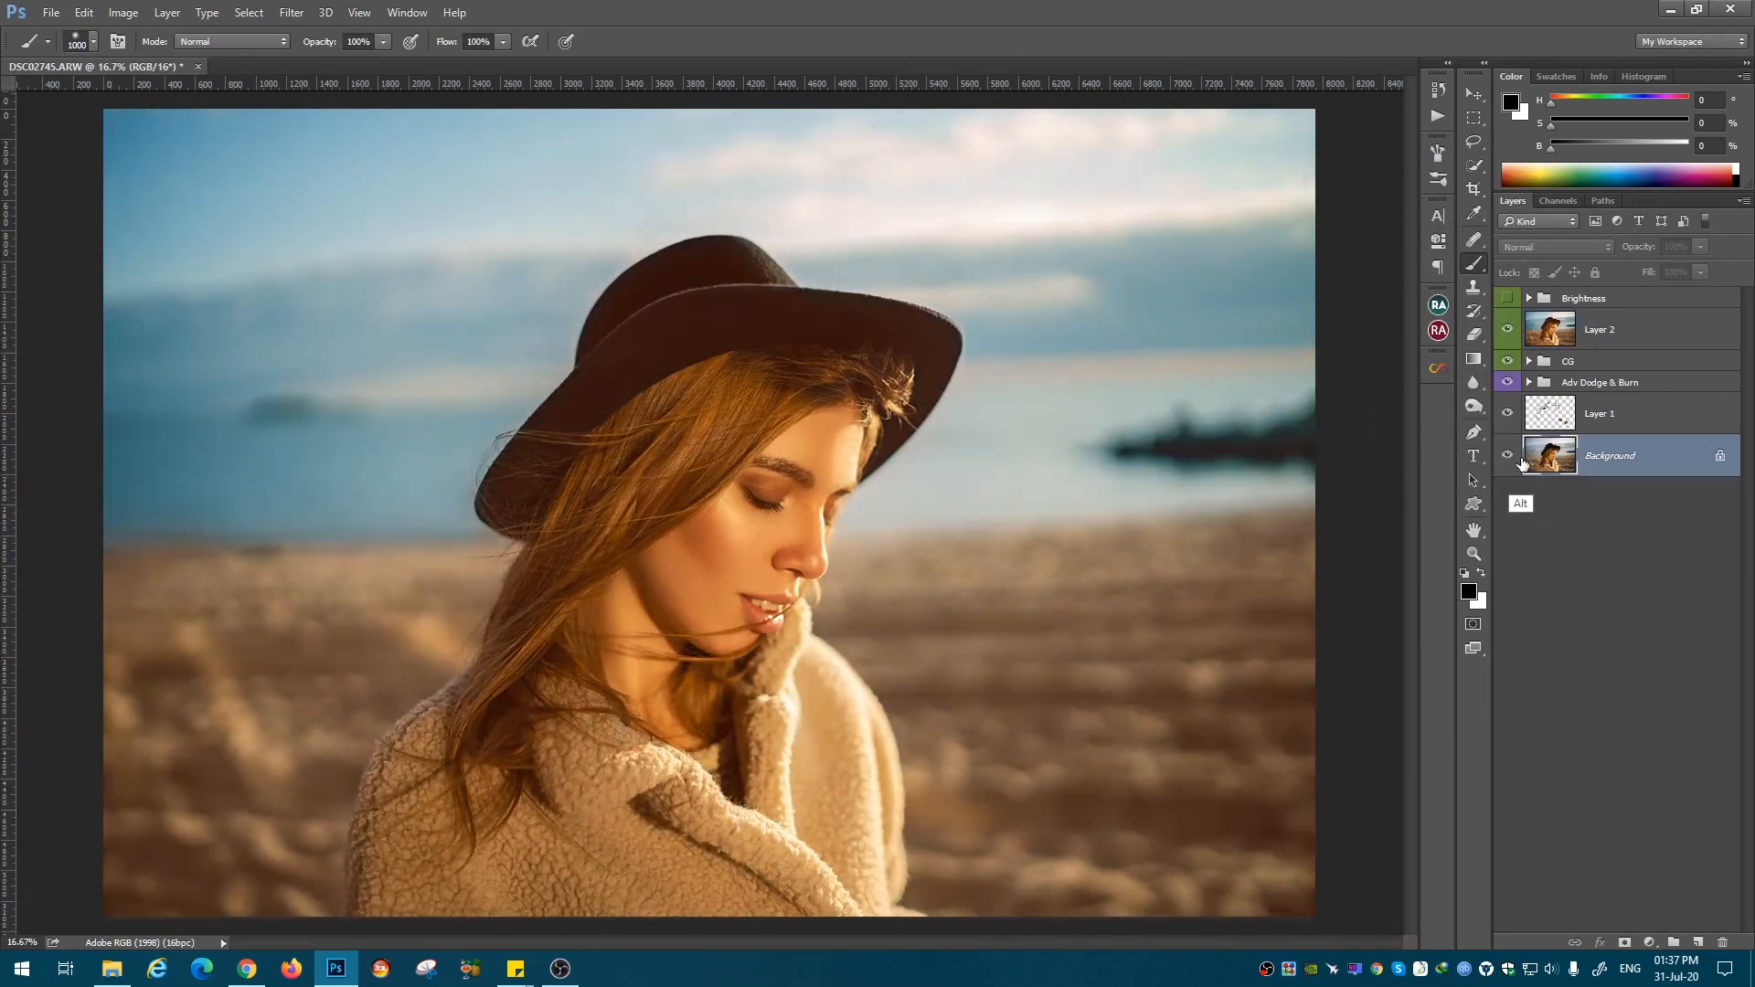
left_click(1509, 457, "alt")
left_click(1509, 457, "alt")
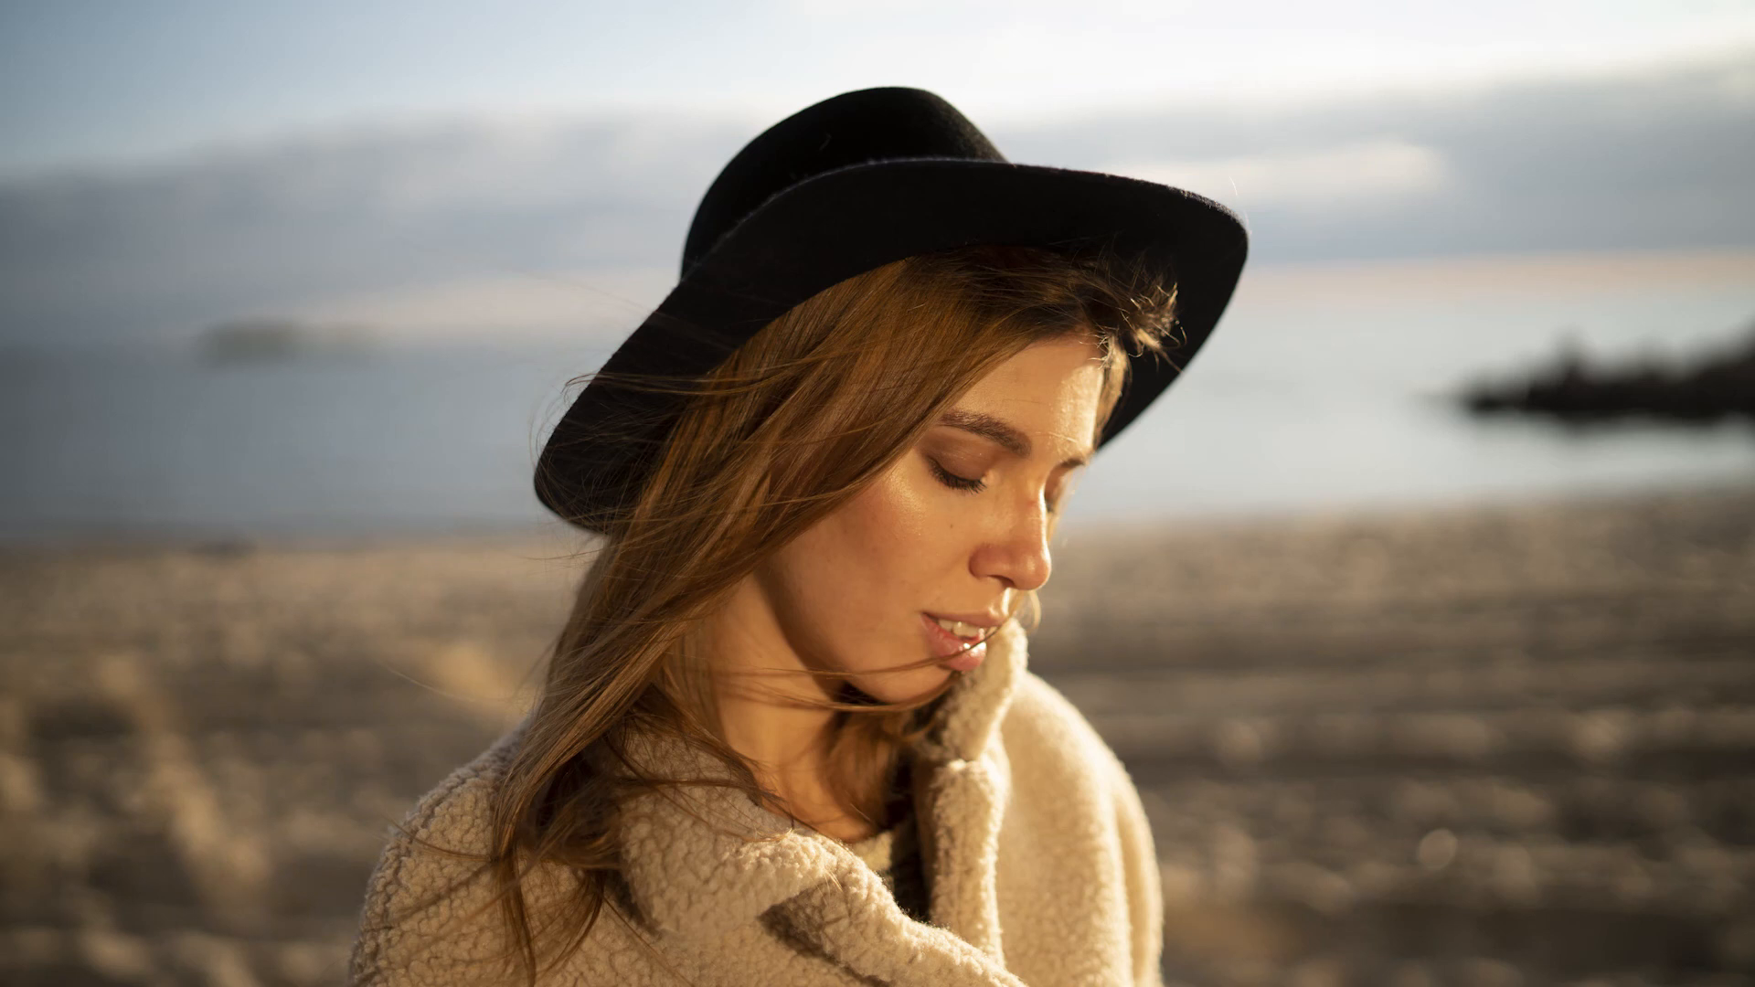